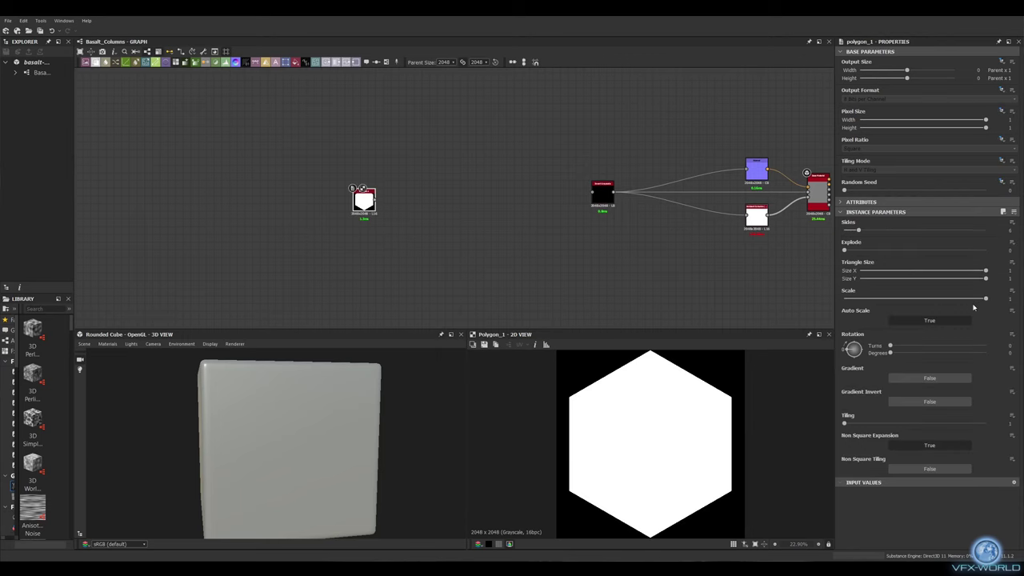
Step: Scale the white hexagon Polygon node down to about 0.53
{"action": "left_click_drag", "start_coordinate": [980, 298], "coordinate": [919, 297]}
Step: Add a Height Extrude after the hexagon with a lower camera angle and height scale about 1.3
{"action": "scroll", "coordinate": [404, 182], "scroll_direction": "up", "scroll_amount": 3}
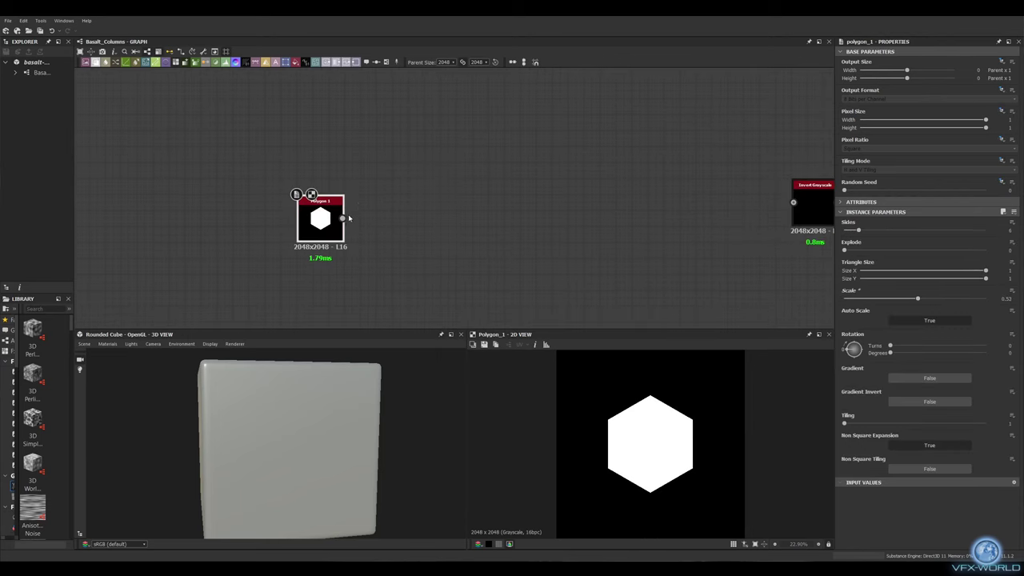
{"action": "left_click_drag", "start_coordinate": [342, 218], "coordinate": [376, 172]}
{"action": "left_click", "coordinate": [422, 190]}
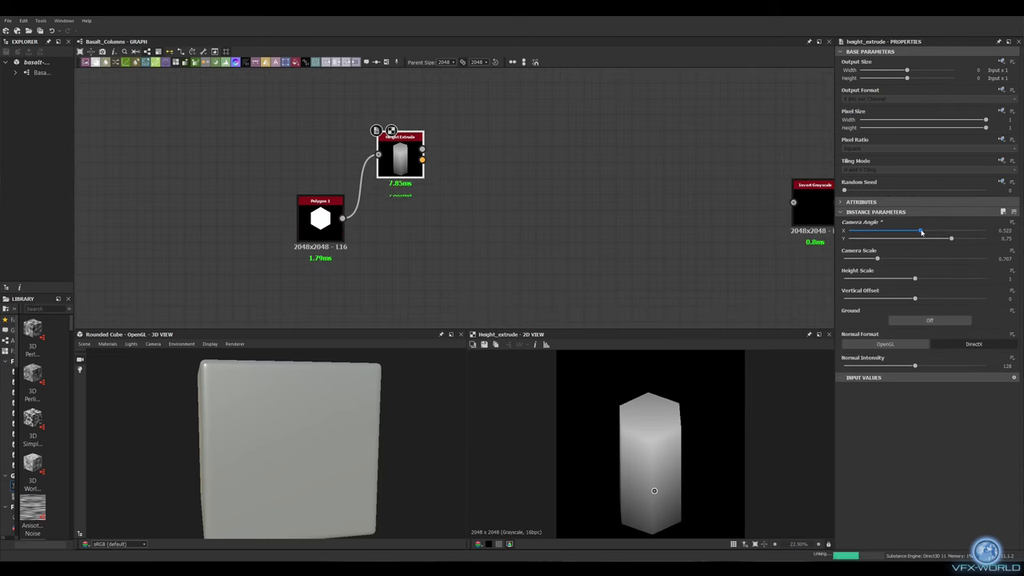
{"action": "left_click_drag", "start_coordinate": [933, 240], "coordinate": [887, 260]}
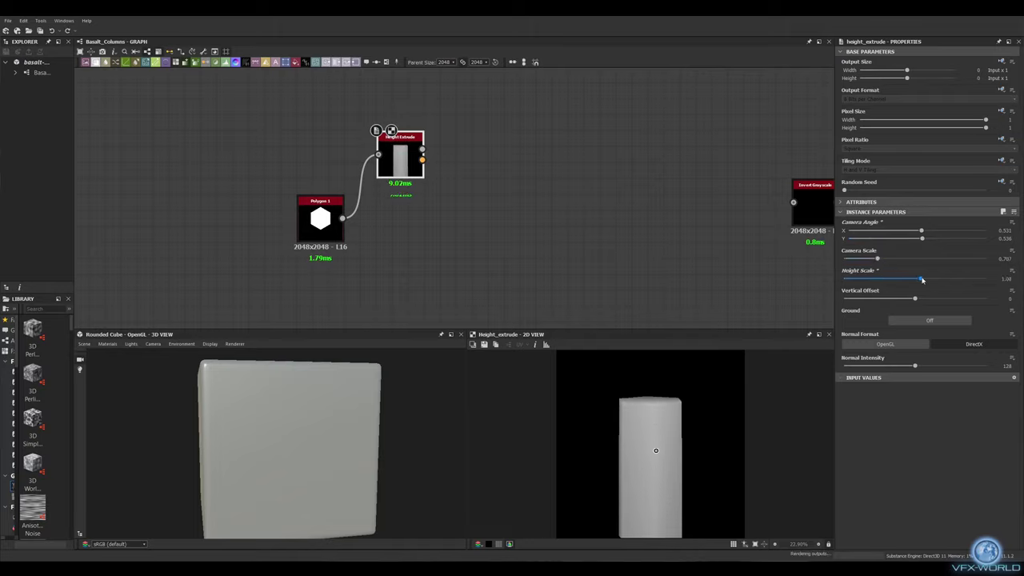
{"action": "left_click_drag", "start_coordinate": [935, 279], "coordinate": [936, 278]}
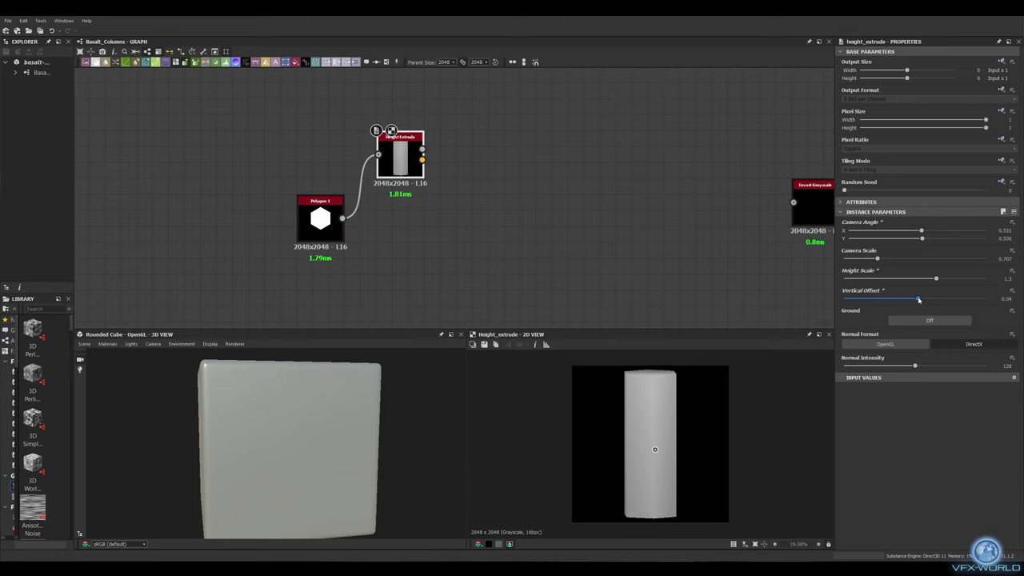
Step: Duplicate the Height Extrude node and place the copy below the original
{"action": "middle_click_drag", "start_coordinate": [410, 179], "coordinate": [470, 158]}
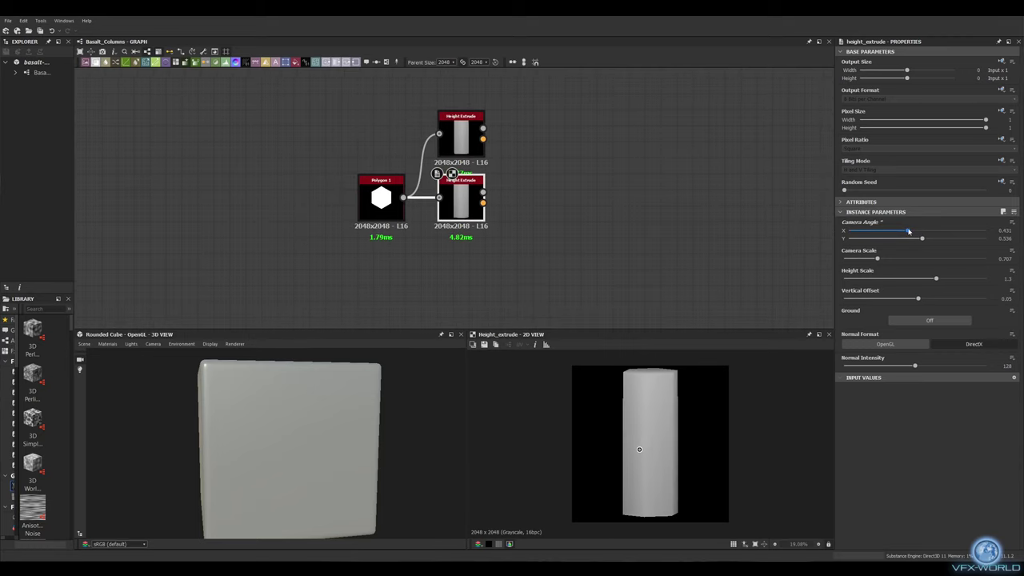
{"action": "left_click", "coordinate": [472, 324]}
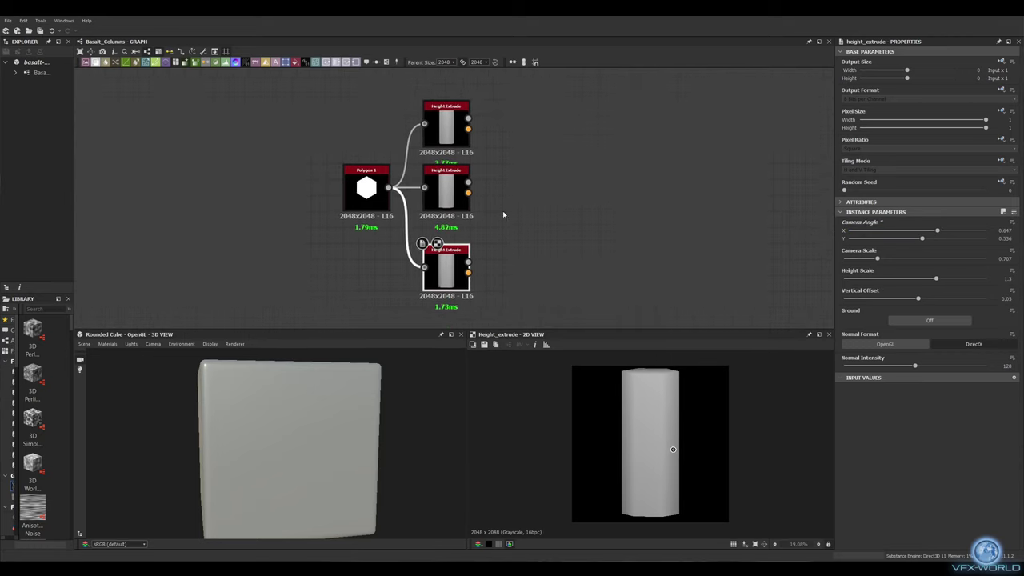
{"action": "scroll", "coordinate": [477, 149], "scroll_direction": "down", "scroll_amount": 3}
Step: Add a Gradient Linear feeding a Transformation 2D and then a Blend node
{"action": "key", "text": "space"}
{"action": "key", "text": "Return"}
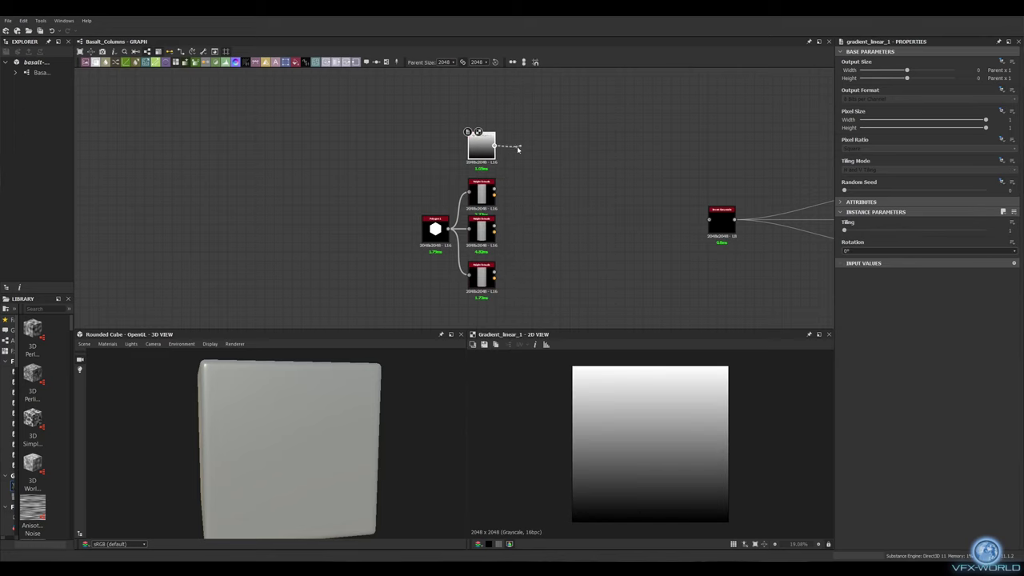
{"action": "left_click", "coordinate": [590, 303]}
{"action": "left_click_drag", "start_coordinate": [517, 149], "coordinate": [584, 180]}
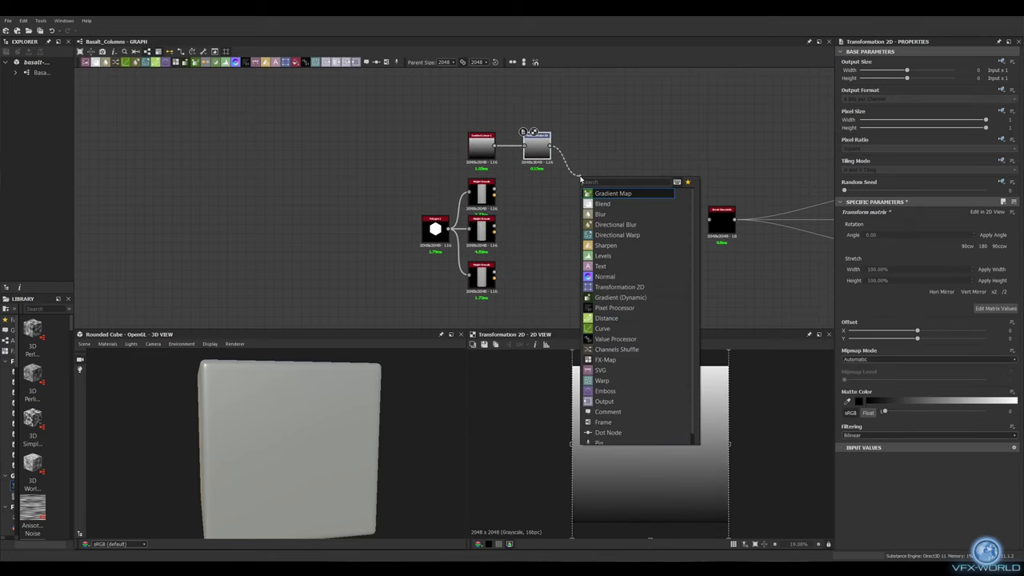
{"action": "left_click", "coordinate": [607, 192]}
Step: Blend the top extrude with the gradient in Min (Darken) and wire the middle extrude into a lower blend
{"action": "left_click_drag", "start_coordinate": [494, 189], "coordinate": [596, 183]}
{"action": "left_click", "coordinate": [927, 241]}
{"action": "left_click", "coordinate": [937, 279]}
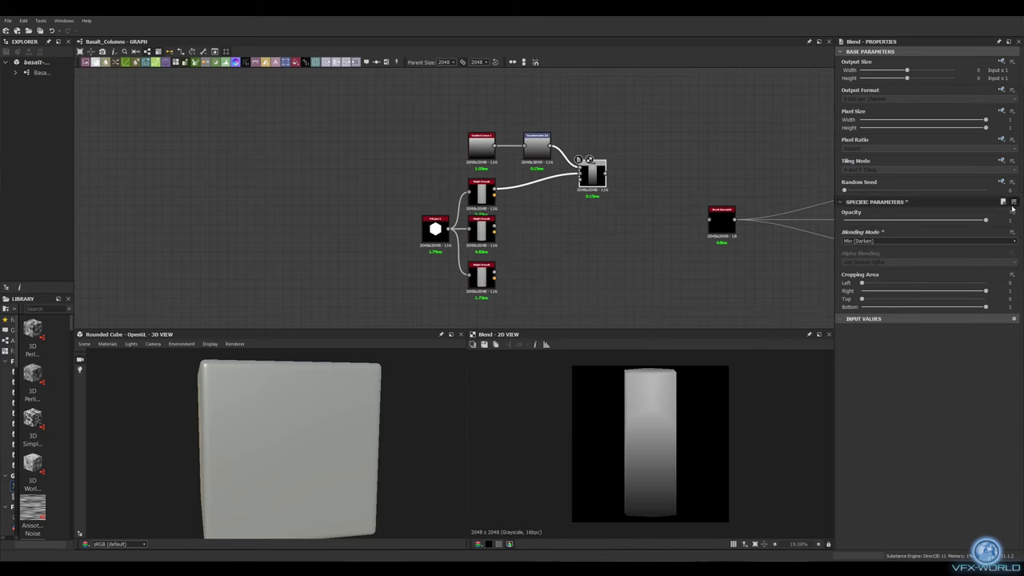
{"action": "left_click_drag", "start_coordinate": [502, 226], "coordinate": [579, 229]}
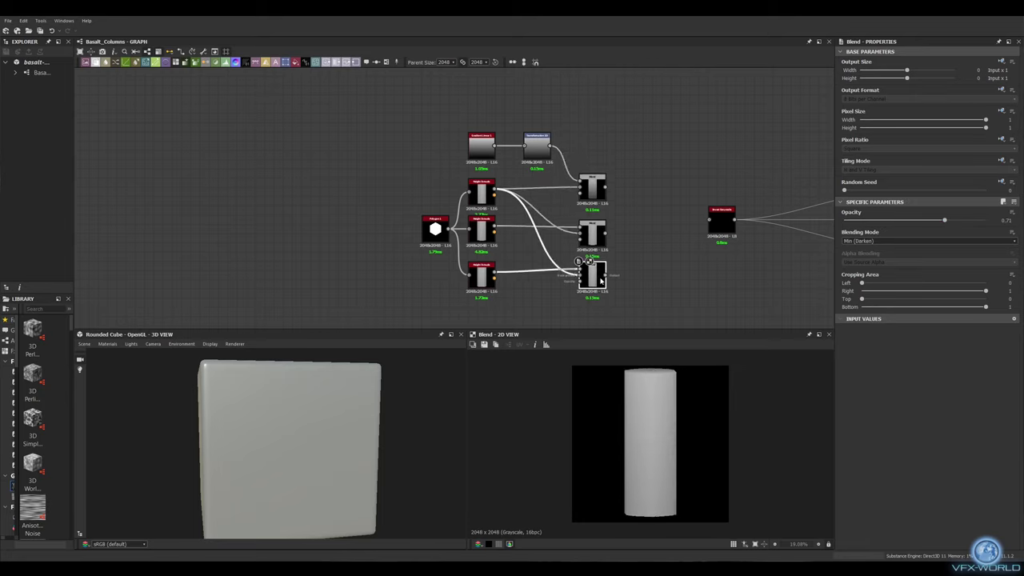
Step: Add a Tile Sampler fed by the blend outputs
{"action": "scroll", "coordinate": [601, 279], "scroll_direction": "down", "scroll_amount": 2}
{"action": "middle_click_drag", "start_coordinate": [551, 281], "coordinate": [506, 201]}
{"action": "key", "text": "space"}
{"action": "key", "text": "Return"}
Step: Give the Tile Sampler 3 rows and use Pattern Input as the tile pattern
{"action": "left_click_drag", "start_coordinate": [508, 206], "coordinate": [463, 194]}
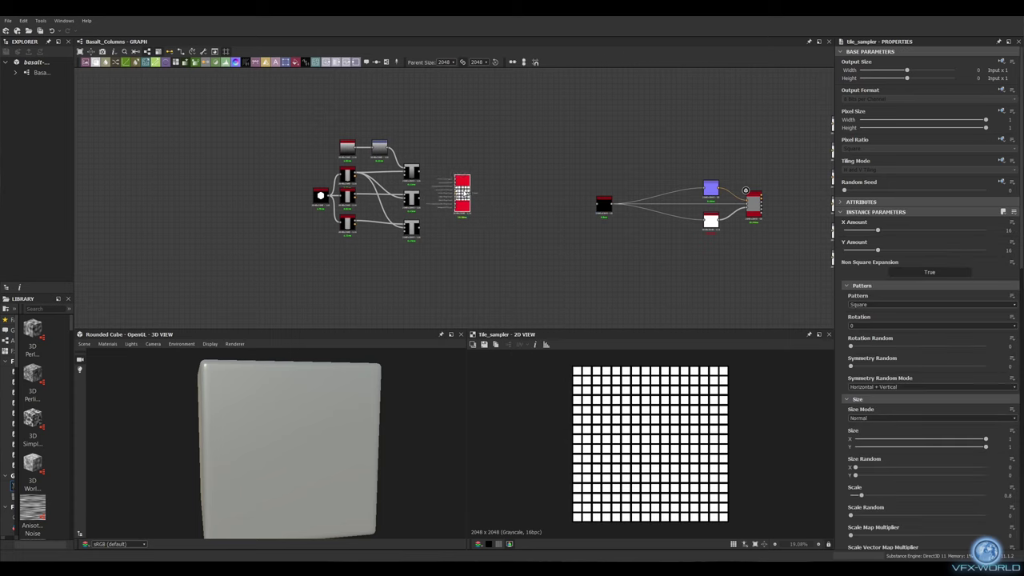
{"action": "left_click_drag", "start_coordinate": [875, 250], "coordinate": [850, 251]}
{"action": "left_click", "coordinate": [874, 305]}
{"action": "left_click", "coordinate": [877, 317]}
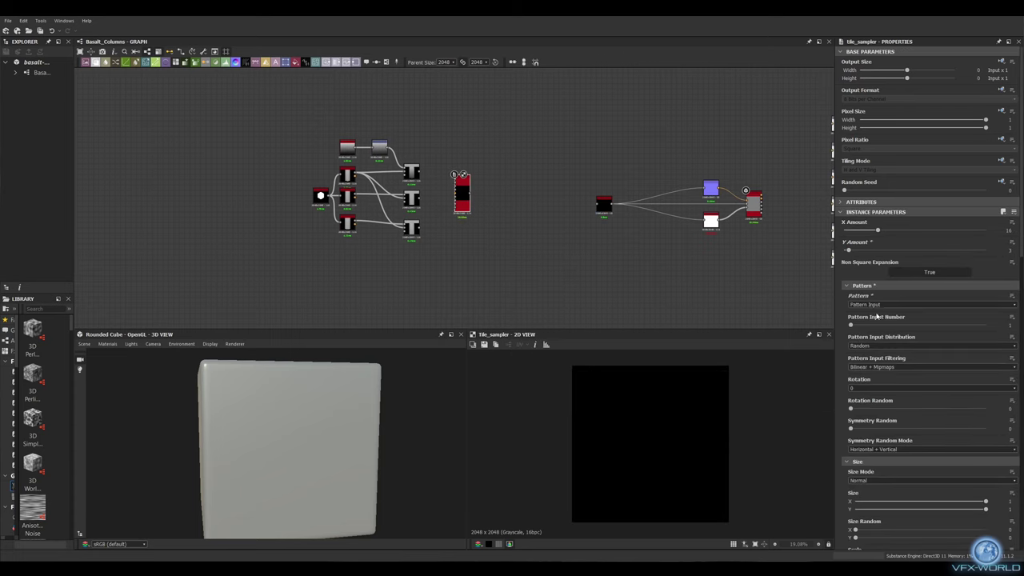
Step: Size tiles to 0.53 width and taller, randomize column heights, and enlarge their scale
{"action": "scroll", "coordinate": [480, 200], "scroll_direction": "up", "scroll_amount": 3}
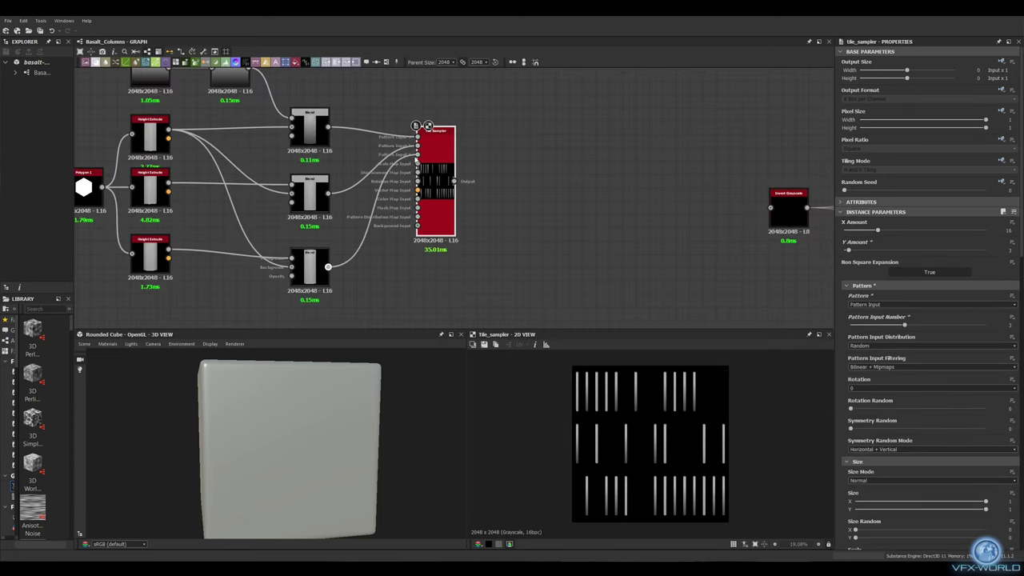
{"action": "scroll", "coordinate": [928, 320], "scroll_direction": "down", "scroll_amount": 5}
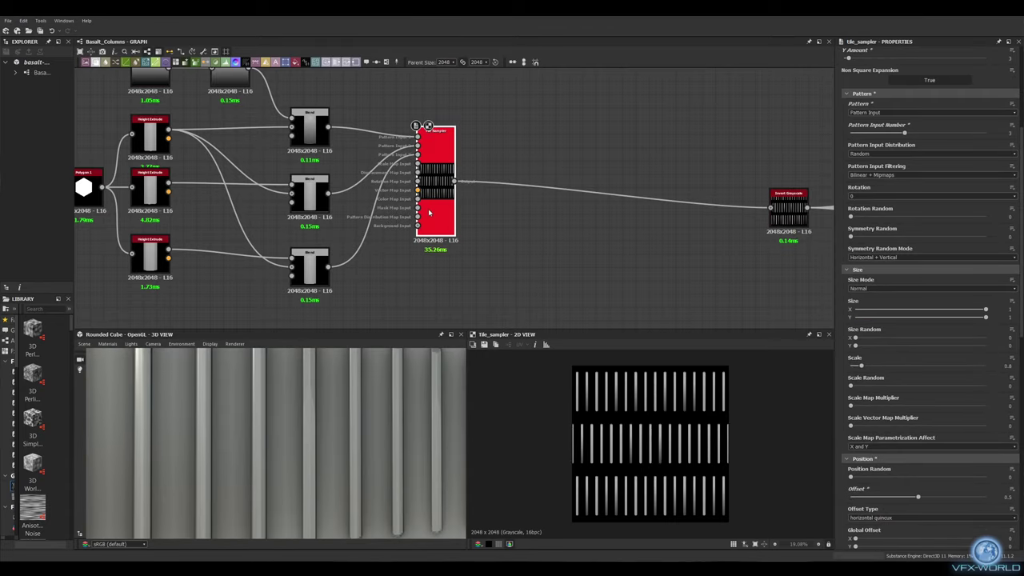
{"action": "scroll", "coordinate": [887, 249], "scroll_direction": "up", "scroll_amount": 2}
{"action": "scroll", "coordinate": [887, 248], "scroll_direction": "up", "scroll_amount": 2}
{"action": "left_click_drag", "start_coordinate": [982, 505], "coordinate": [924, 503]}
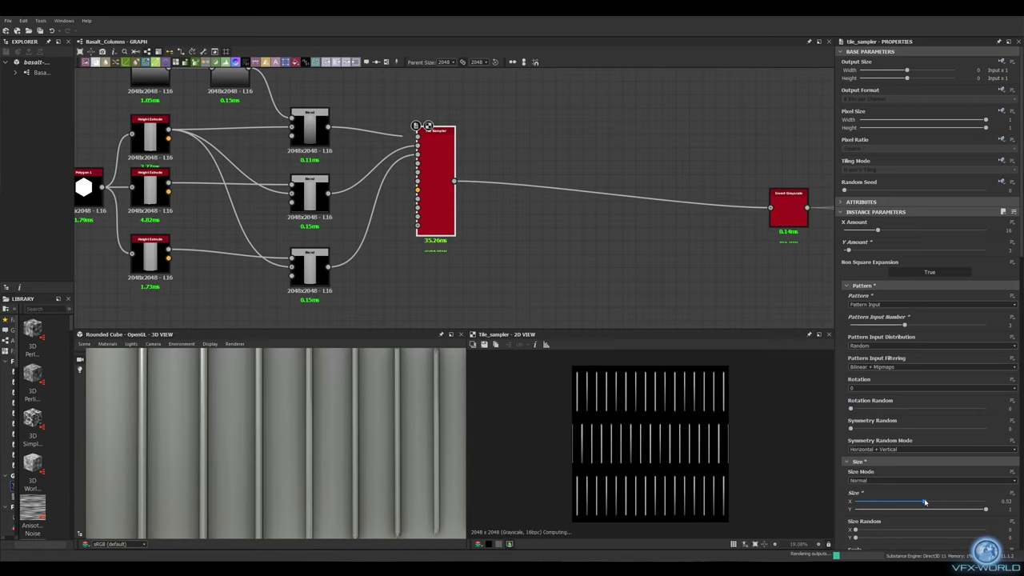
{"action": "left_click_drag", "start_coordinate": [985, 508], "coordinate": [936, 509]}
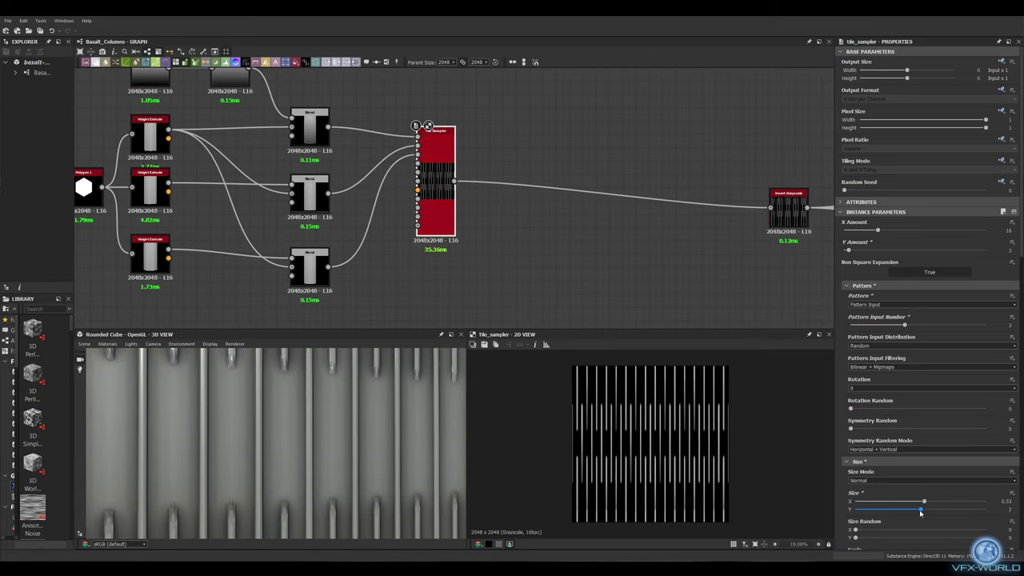
{"action": "scroll", "coordinate": [882, 509], "scroll_direction": "down", "scroll_amount": 2}
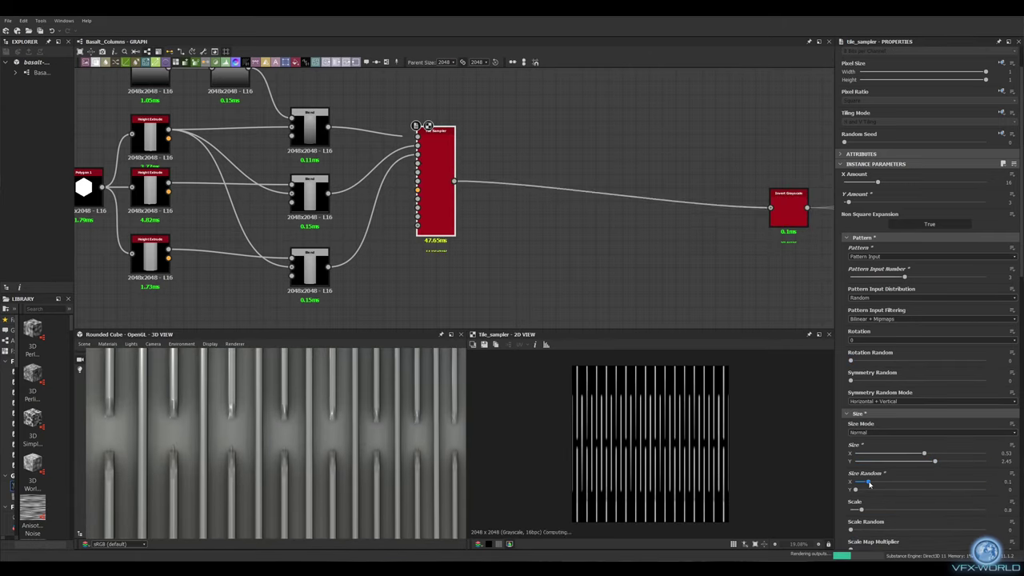
{"action": "left_click_drag", "start_coordinate": [869, 485], "coordinate": [940, 501]}
{"action": "mouse_move", "coordinate": [860, 510]}
{"action": "left_mouse_down"}
{"action": "mouse_move", "coordinate": [906, 510]}
{"action": "mouse_move", "coordinate": [894, 509]}
{"action": "left_mouse_up"}
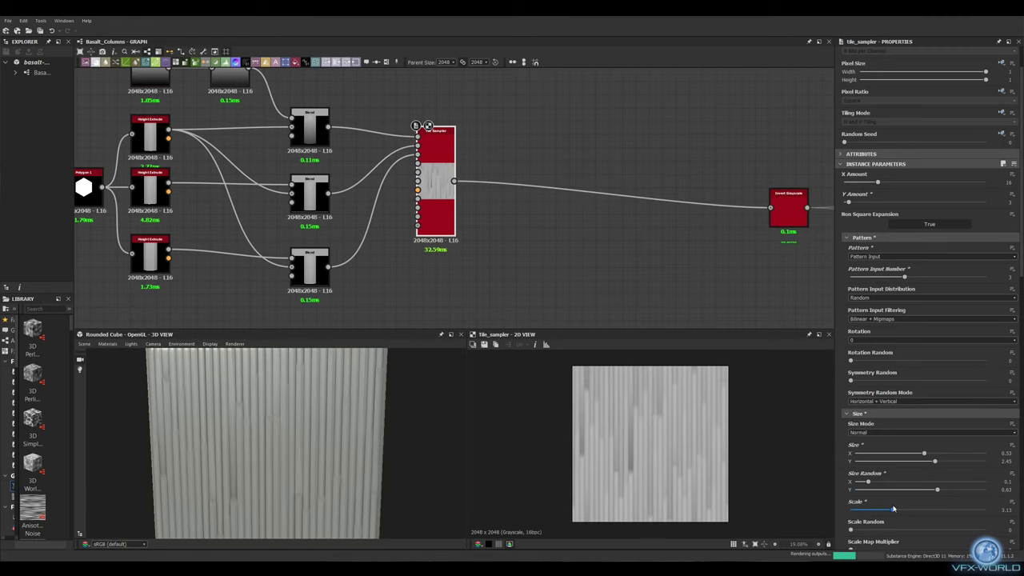
Step: Preview the columns with a tessellated 3D material and insert Auto Levels after the Tile Sampler
{"action": "left_click_drag", "start_coordinate": [208, 432], "coordinate": [277, 392]}
{"action": "left_click", "coordinate": [107, 344]}
{"action": "mouse_move", "coordinate": [119, 353]}
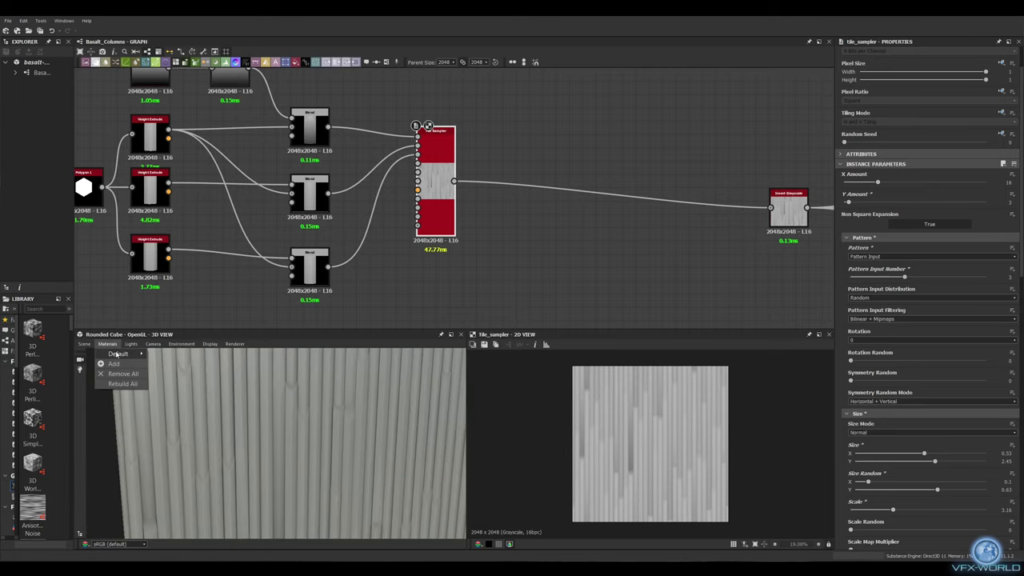
{"action": "left_click", "coordinate": [312, 402]}
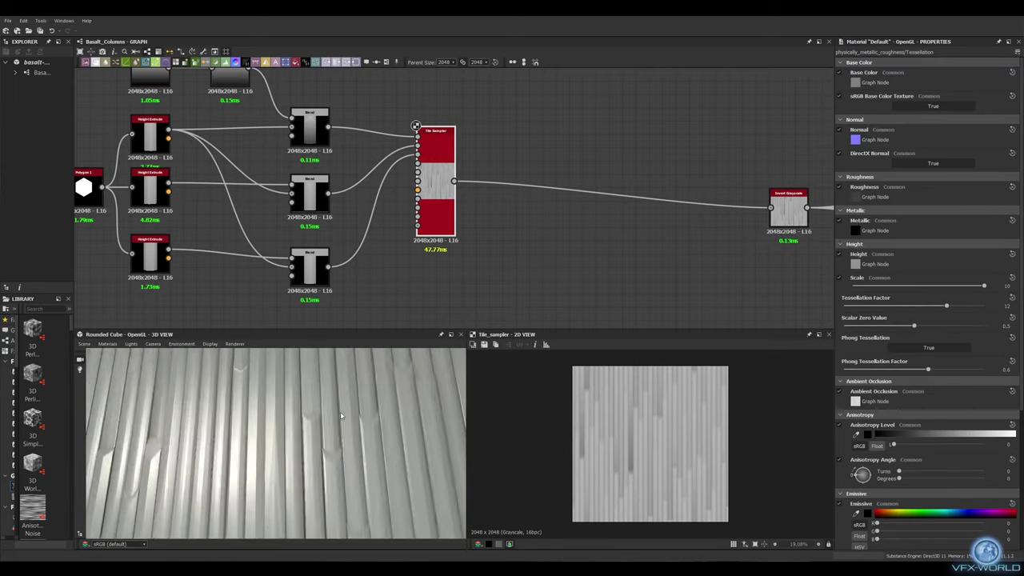
{"action": "mouse_move", "coordinate": [304, 448]}
{"action": "left_mouse_down"}
{"action": "mouse_move", "coordinate": [339, 478]}
{"action": "mouse_move", "coordinate": [359, 407]}
{"action": "left_mouse_up"}
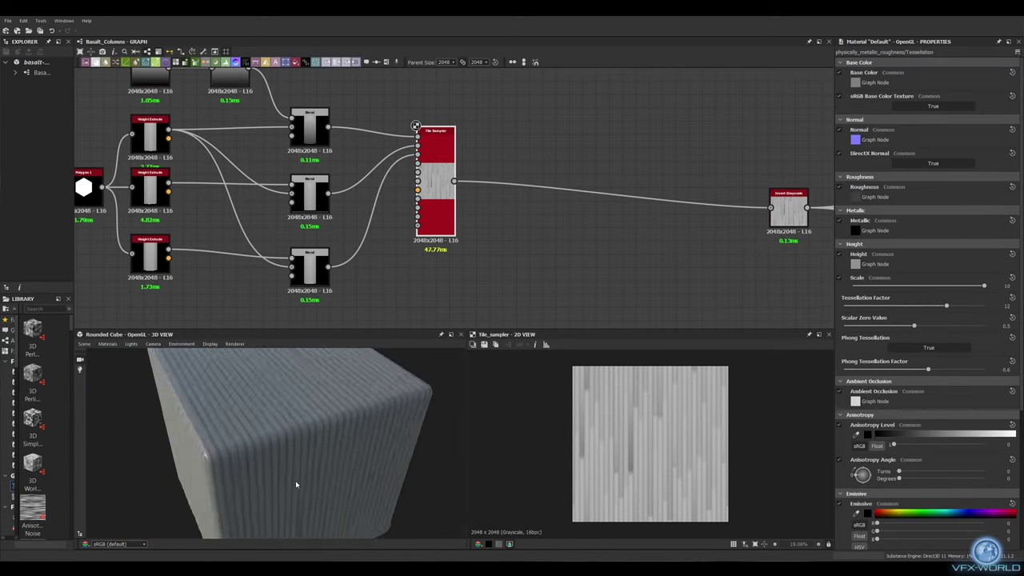
{"action": "middle_click_drag", "start_coordinate": [674, 193], "coordinate": [566, 185]}
{"action": "key", "text": "space"}
{"action": "left_click", "coordinate": [594, 236]}
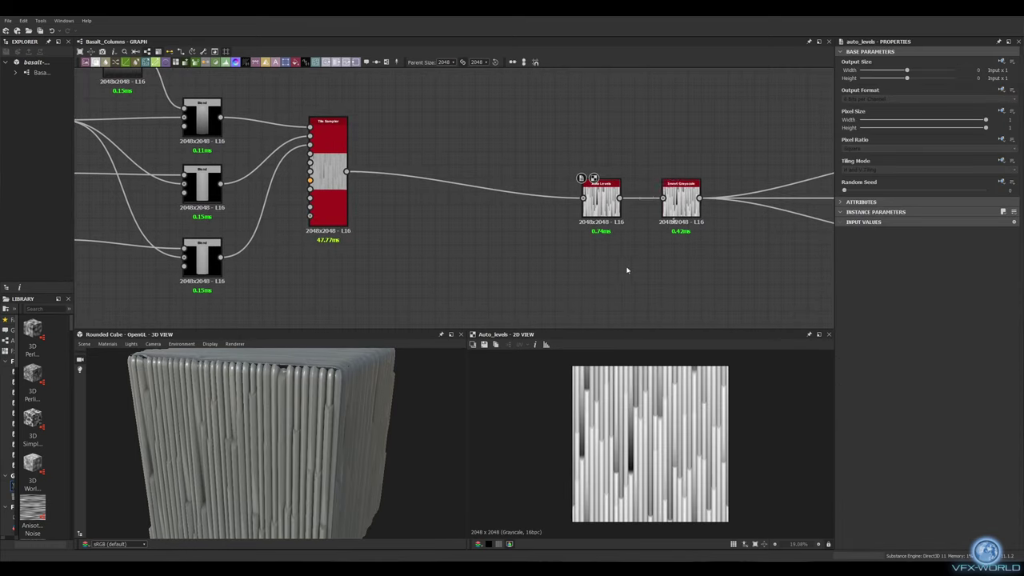
Step: Delete the Invert Grayscale node
{"action": "left_click", "coordinate": [668, 222]}
{"action": "key", "text": "Delete"}
{"action": "scroll", "coordinate": [246, 436], "scroll_direction": "up", "scroll_amount": 5}
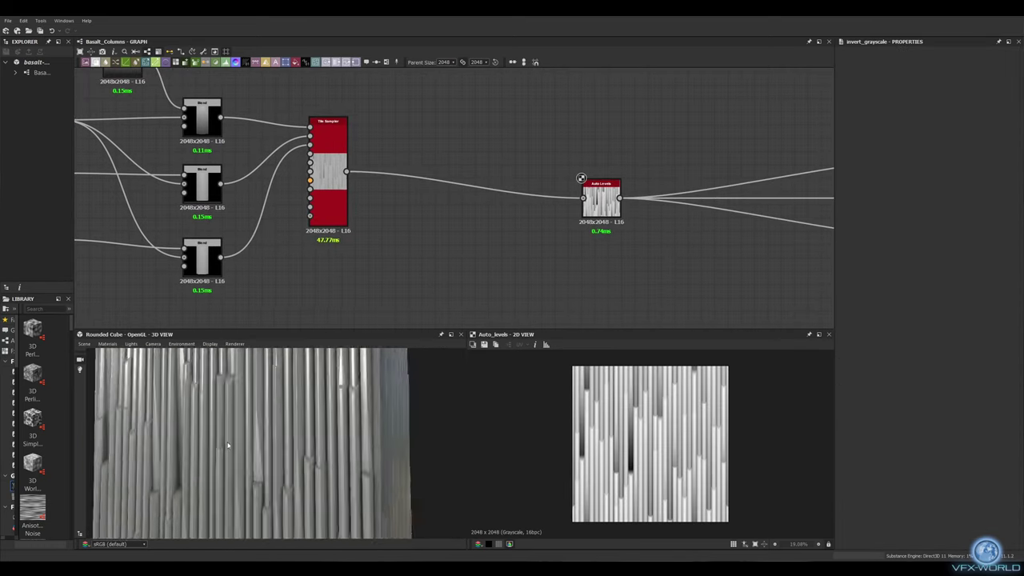
{"action": "left_click_drag", "start_coordinate": [246, 436], "coordinate": [263, 436]}
Step: Switch the top Blend node's blending mode to Multiply
{"action": "left_click", "coordinate": [201, 184]}
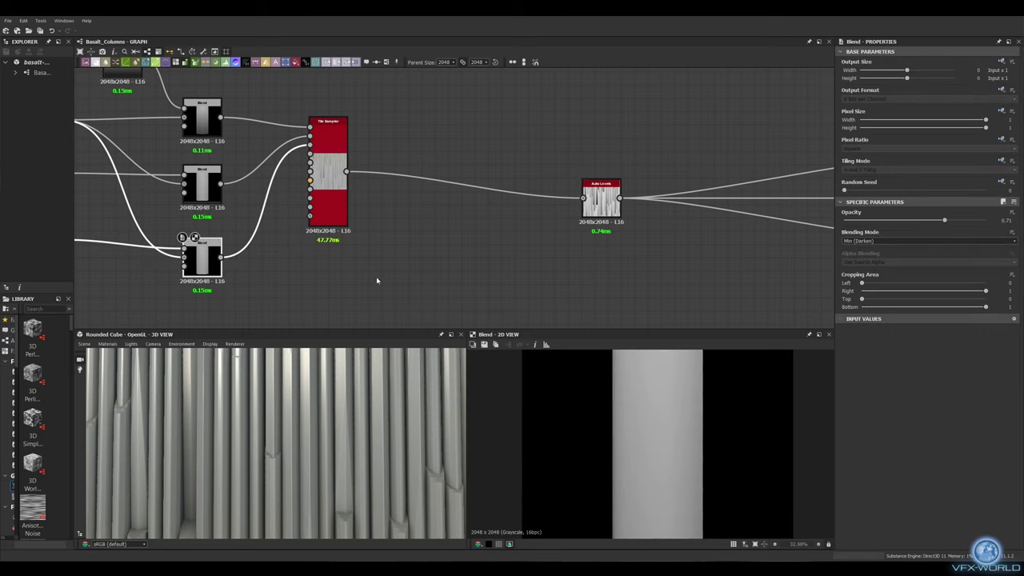
{"action": "middle_click_drag", "start_coordinate": [202, 184], "coordinate": [386, 186]}
{"action": "left_click", "coordinate": [511, 152]}
{"action": "scroll", "coordinate": [902, 319], "scroll_direction": "down", "scroll_amount": 3}
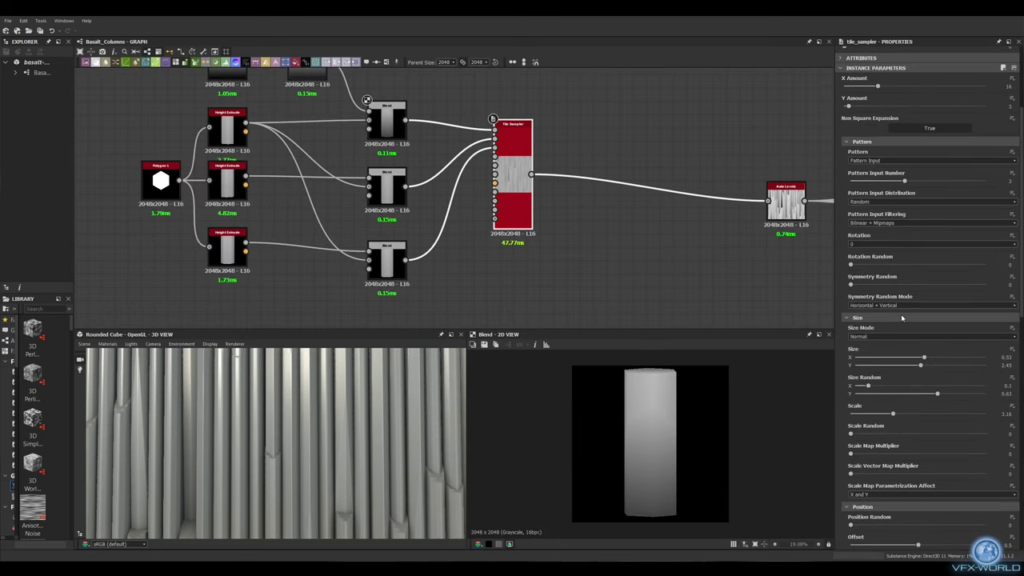
{"action": "scroll", "coordinate": [901, 318], "scroll_direction": "down", "scroll_amount": 3}
{"action": "double_click", "coordinate": [387, 187]}
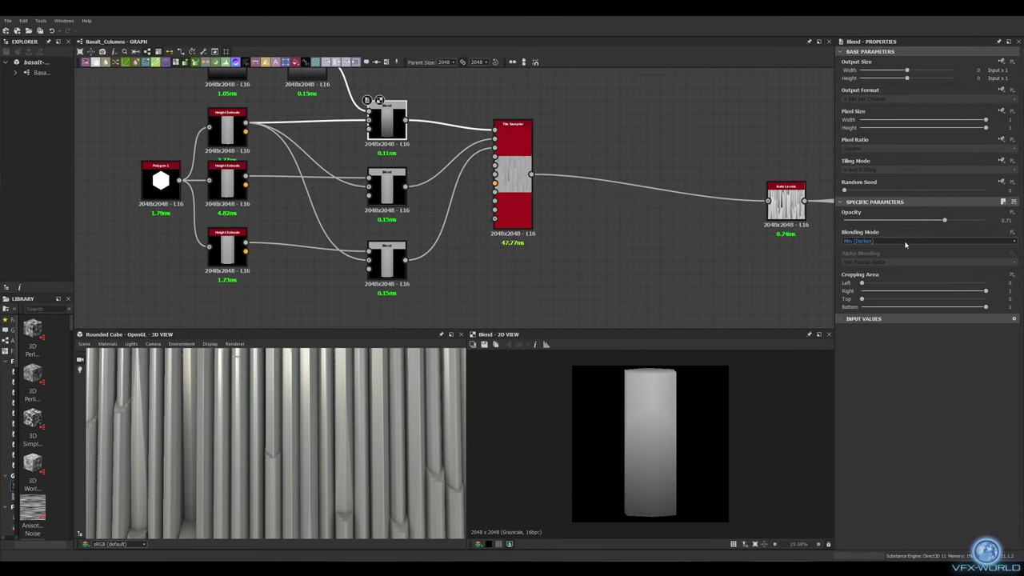
{"action": "left_click", "coordinate": [896, 241]}
{"action": "left_click", "coordinate": [893, 267]}
{"action": "left_click", "coordinate": [386, 260]}
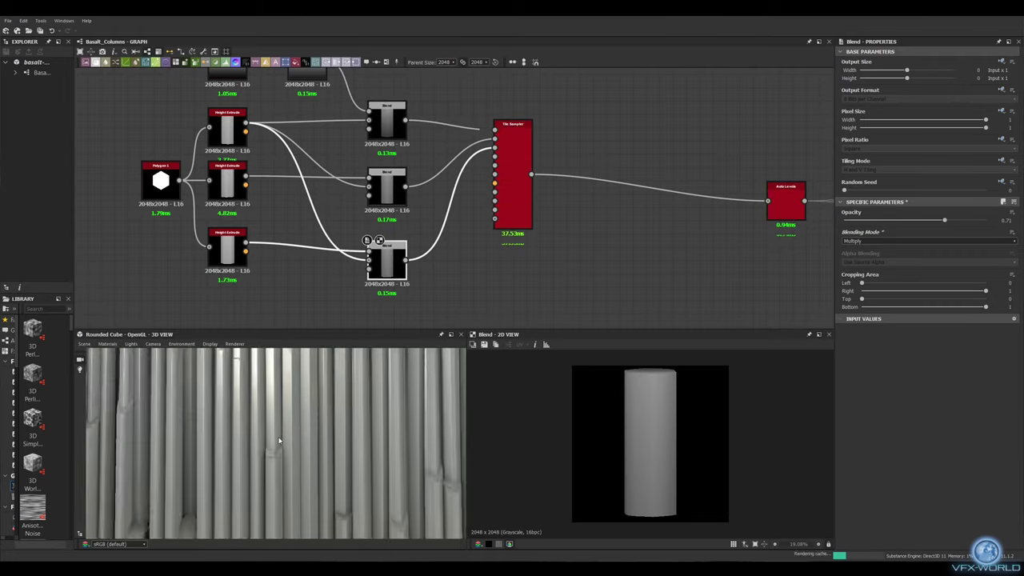
{"action": "mouse_move", "coordinate": [279, 434]}
{"action": "left_mouse_down"}
{"action": "mouse_move", "coordinate": [301, 510]}
{"action": "mouse_move", "coordinate": [379, 463]}
{"action": "mouse_move", "coordinate": [366, 434]}
{"action": "left_mouse_up"}
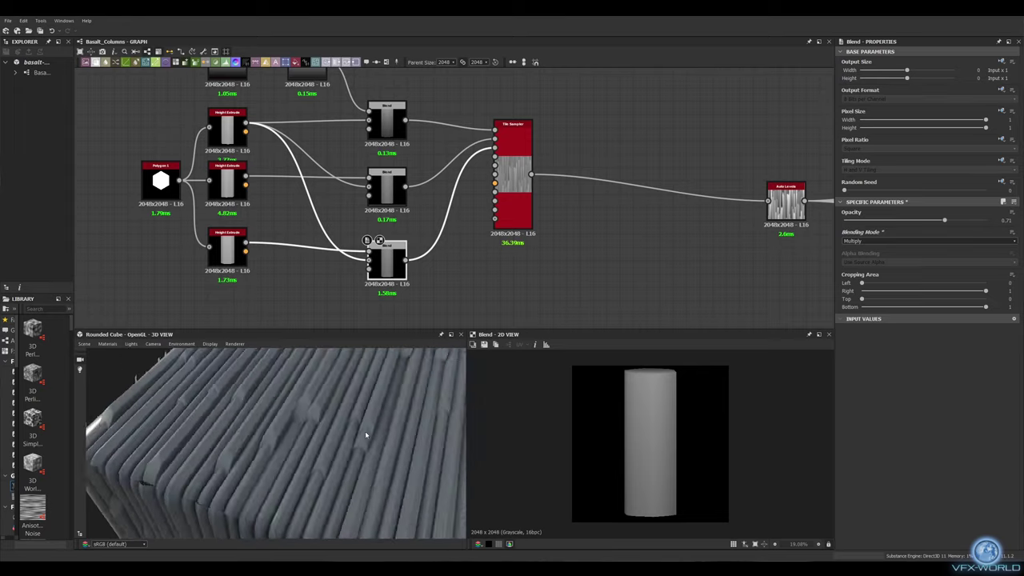
Step: Increase the Tile Sampler's number of tile rows
{"action": "double_click", "coordinate": [521, 210]}
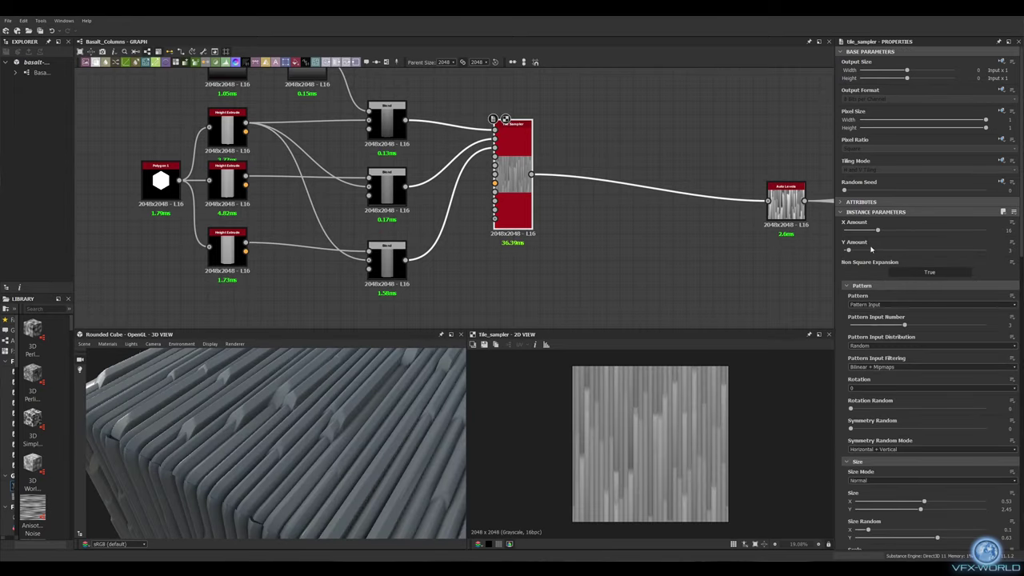
{"action": "left_click_drag", "start_coordinate": [871, 249], "coordinate": [855, 250]}
{"action": "mouse_move", "coordinate": [336, 448]}
{"action": "left_mouse_down"}
{"action": "mouse_move", "coordinate": [304, 426]}
{"action": "mouse_move", "coordinate": [339, 361]}
{"action": "left_mouse_up"}
{"action": "scroll", "coordinate": [258, 267], "scroll_direction": "down", "scroll_amount": 5}
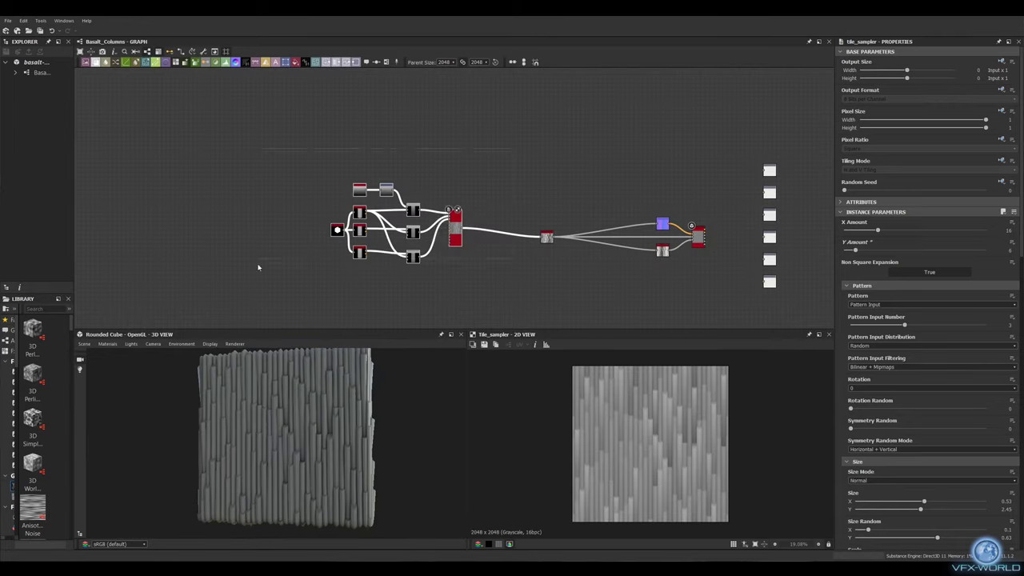
Step: Frame the column nodes as 'Basalt Columns Base' and insert a Directional Warp after the Tile Sampler
{"action": "left_click_drag", "start_coordinate": [459, 231], "coordinate": [292, 240]}
{"action": "left_click", "coordinate": [387, 63]}
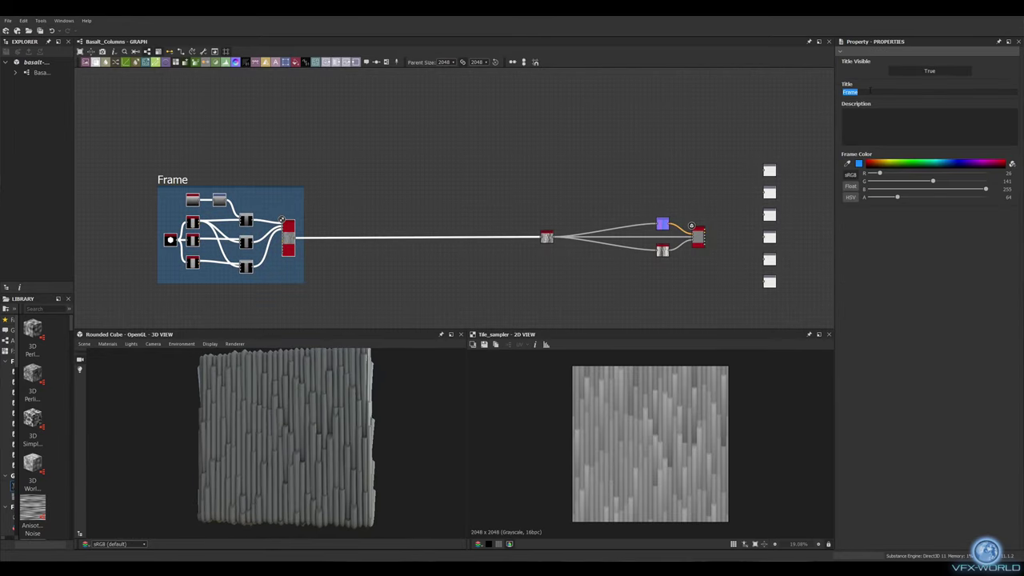
{"action": "scroll", "coordinate": [451, 217], "scroll_direction": "up", "scroll_amount": 3}
{"action": "scroll", "coordinate": [274, 245], "scroll_direction": "down", "scroll_amount": 1}
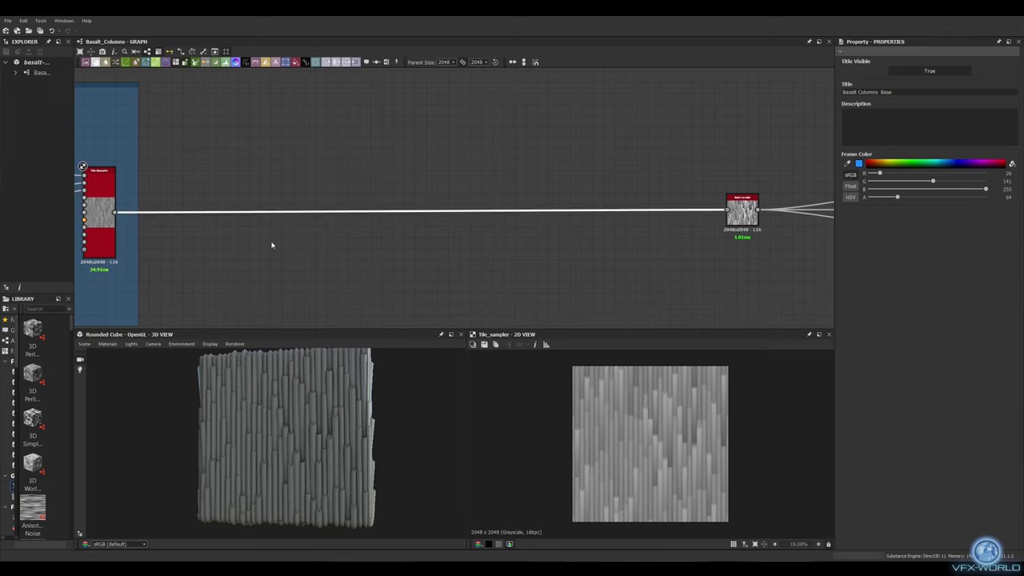
{"action": "key", "text": "space"}
{"action": "key", "text": "Return"}
Step: Feed a Perlin Noise node into the Directional Warp as its warp input
{"action": "scroll", "coordinate": [199, 285], "scroll_direction": "down", "scroll_amount": 1}
{"action": "key", "text": "space"}
{"action": "type", "text": "perl"}
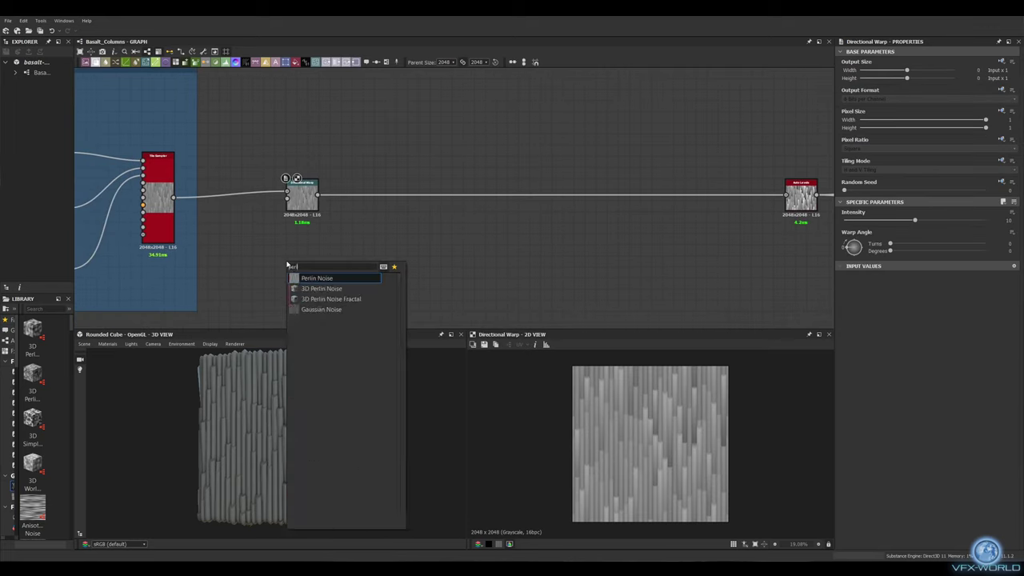
{"action": "key", "text": "Return"}
{"action": "double_click", "coordinate": [296, 206]}
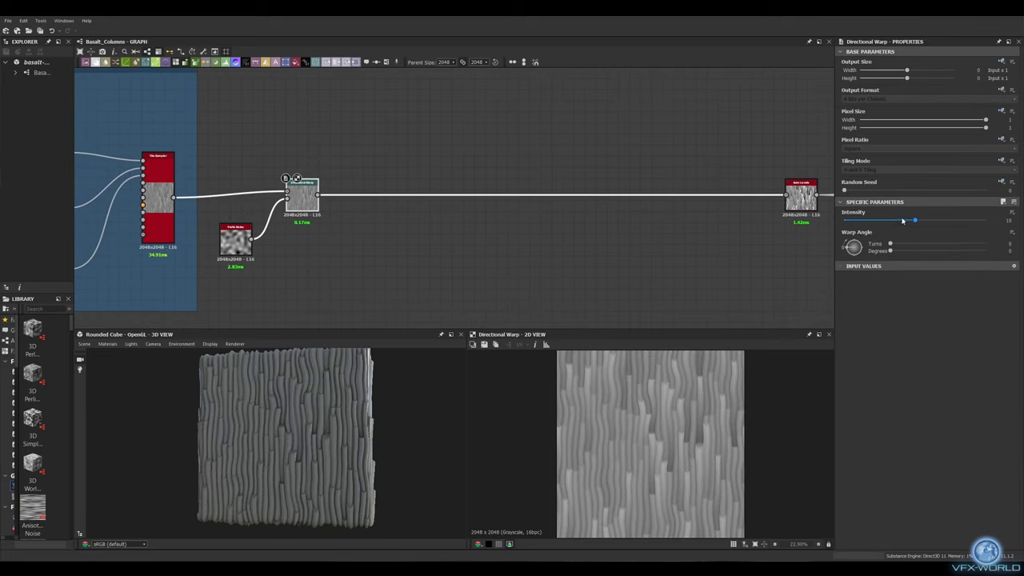
{"action": "scroll", "coordinate": [649, 444], "scroll_direction": "up", "scroll_amount": 2}
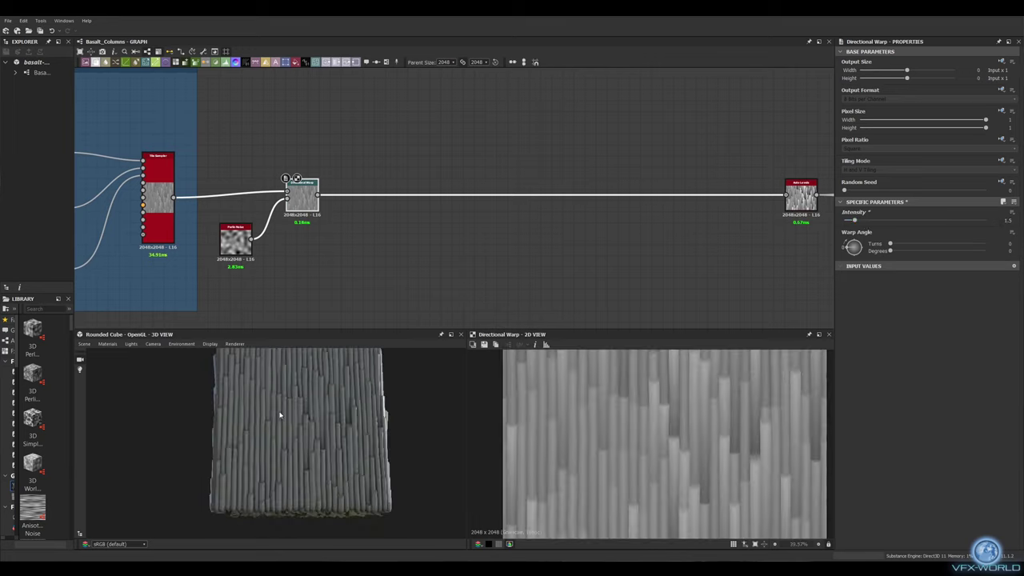
{"action": "scroll", "coordinate": [280, 414], "scroll_direction": "up", "scroll_amount": 3}
{"action": "middle_click_drag", "start_coordinate": [404, 248], "coordinate": [249, 239]}
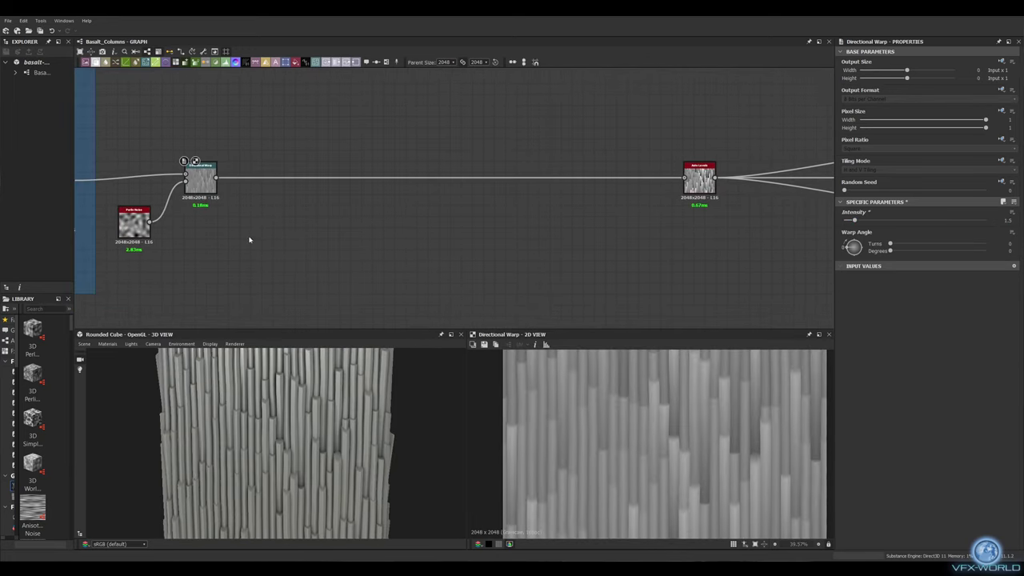
Step: Add a Min-mode Slope Blur Grayscale after the warp, driven by a finer Clouds 3 noise
{"action": "left_click_drag", "start_coordinate": [277, 212], "coordinate": [277, 212]}
{"action": "left_click", "coordinate": [320, 229]}
{"action": "key", "text": "space"}
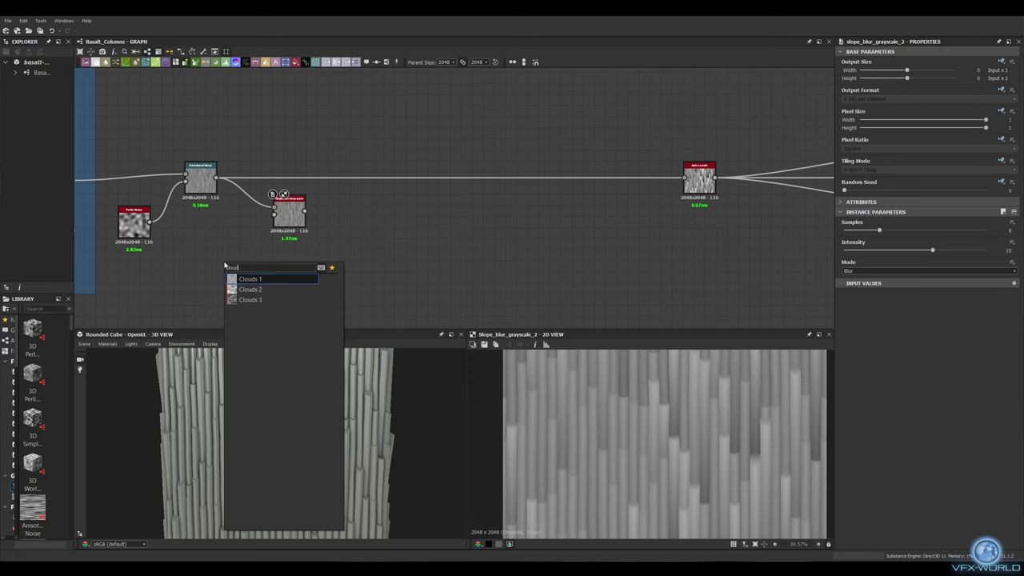
{"action": "left_click", "coordinate": [264, 289]}
{"action": "left_click_drag", "start_coordinate": [856, 229], "coordinate": [944, 229]}
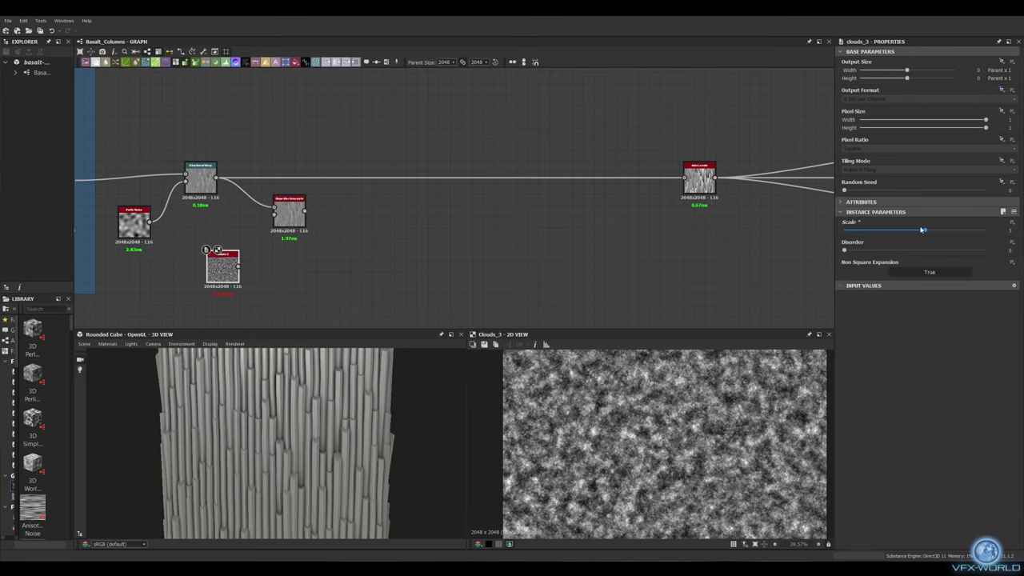
{"action": "scroll", "coordinate": [292, 263], "scroll_direction": "up", "scroll_amount": 3}
{"action": "left_click_drag", "start_coordinate": [272, 252], "coordinate": [361, 124]}
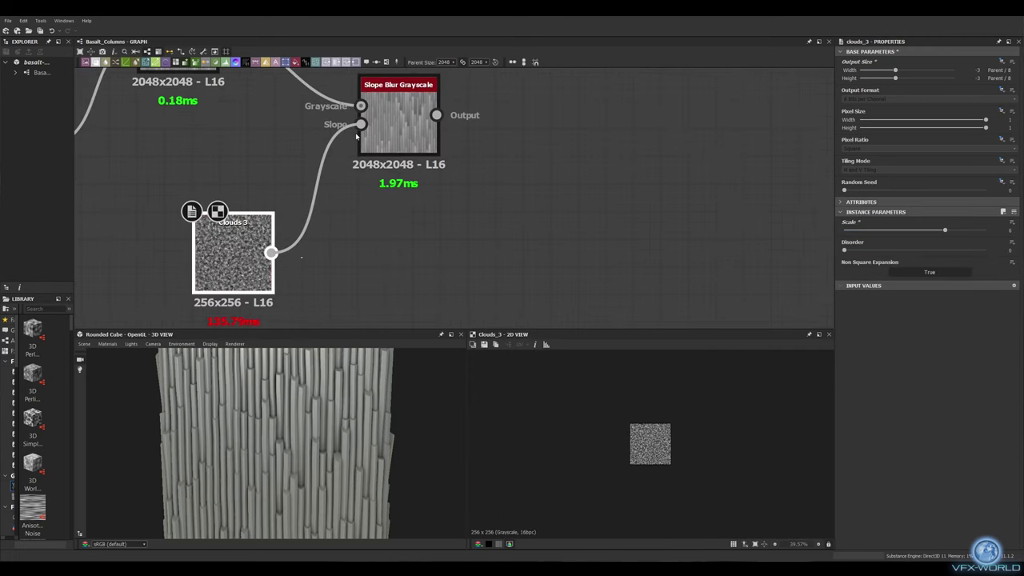
{"action": "left_click", "coordinate": [399, 128]}
{"action": "left_click", "coordinate": [900, 285]}
Step: Blend the slope blur result in Min (Darken) at 0.15 opacity
{"action": "scroll", "coordinate": [699, 421], "scroll_direction": "up", "scroll_amount": 5}
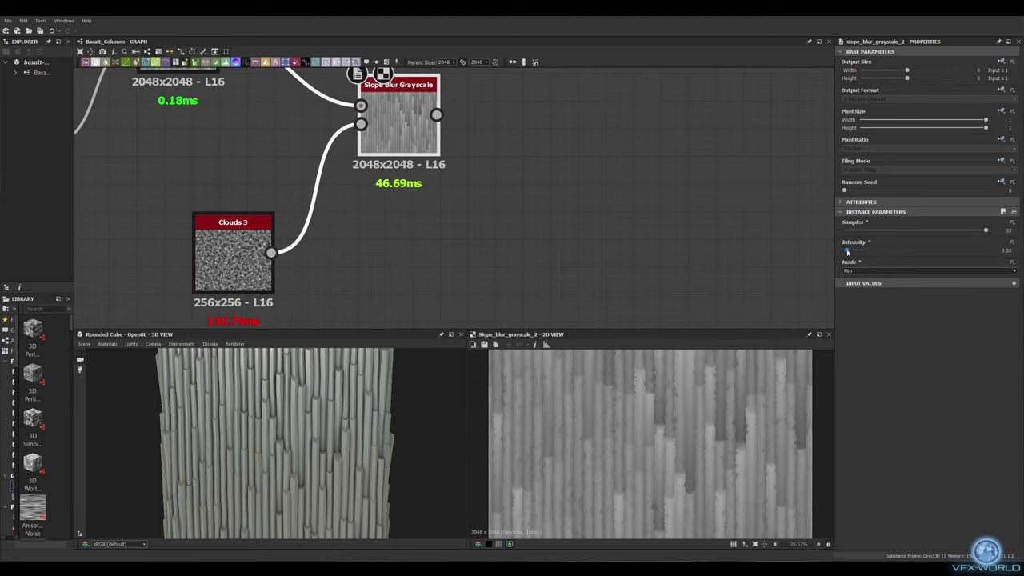
{"action": "scroll", "coordinate": [530, 190], "scroll_direction": "down", "scroll_amount": 2}
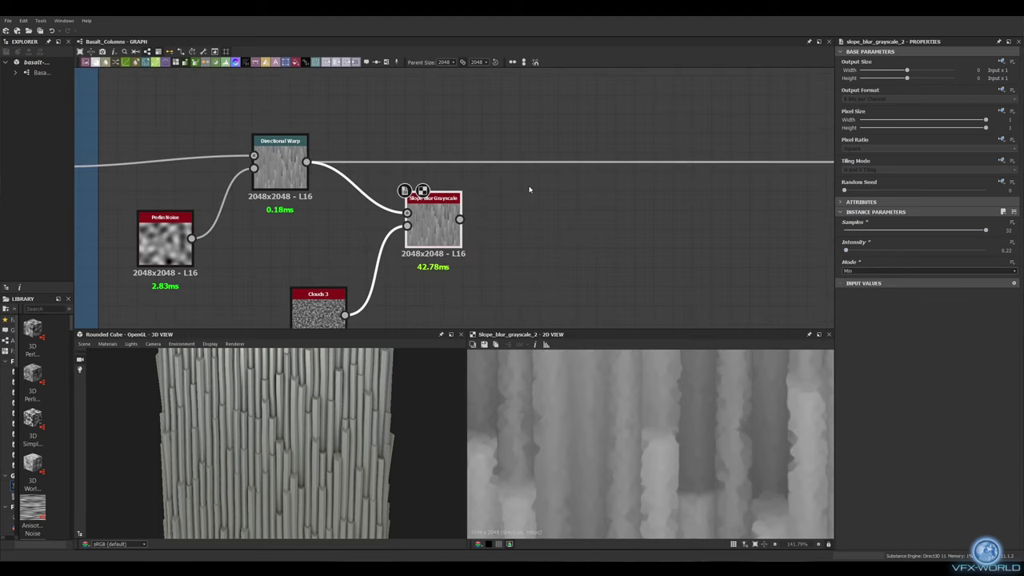
{"action": "key", "text": "space"}
{"action": "left_click", "coordinate": [546, 208]}
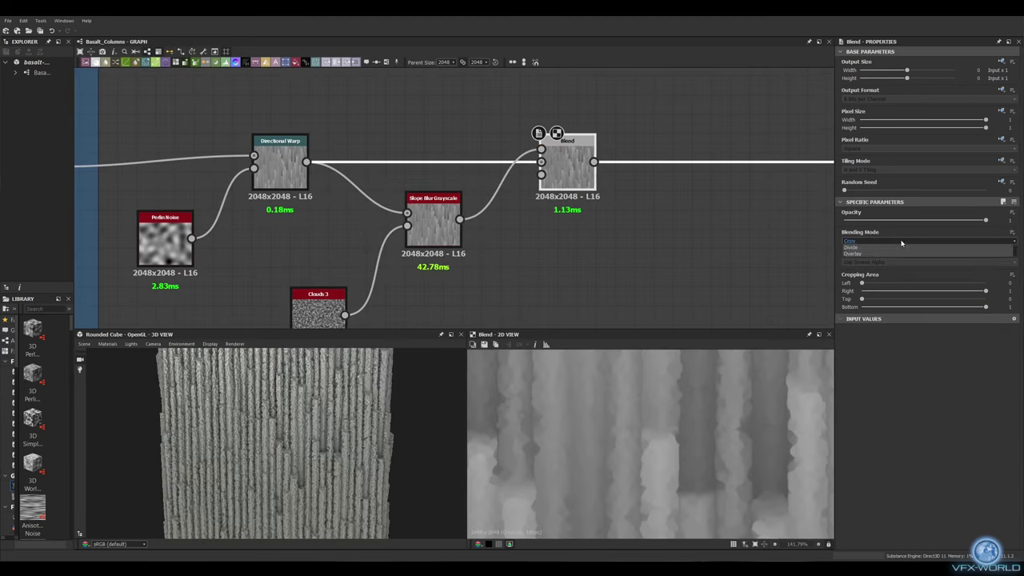
{"action": "left_click", "coordinate": [880, 279]}
{"action": "left_click", "coordinate": [865, 221]}
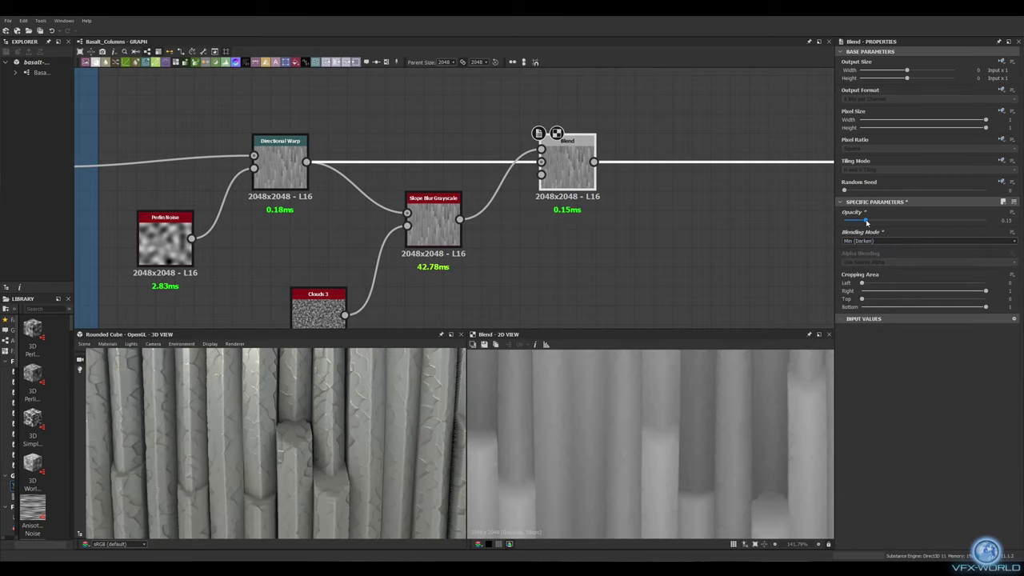
{"action": "left_click", "coordinate": [433, 219]}
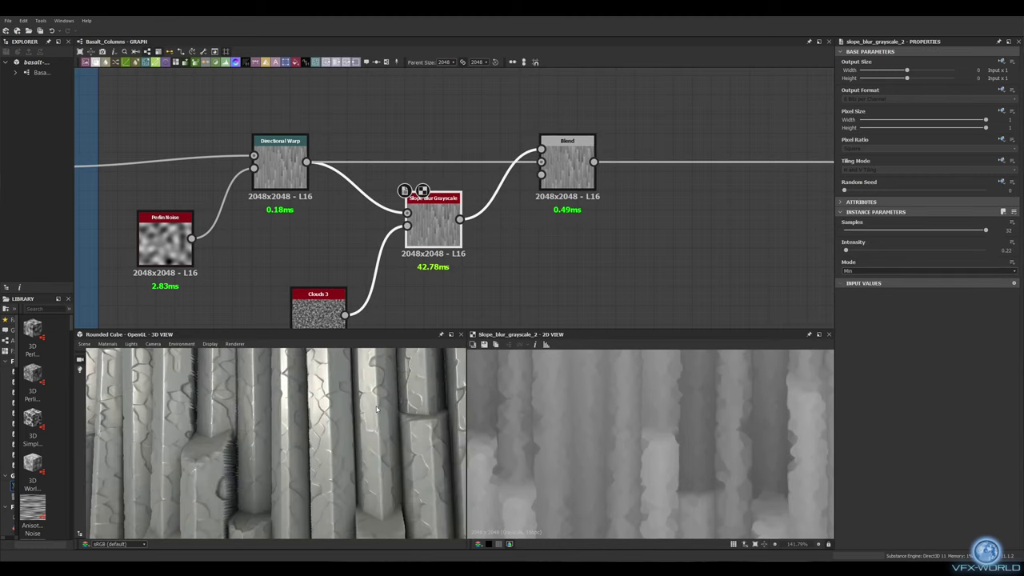
Step: Increase the Clouds 3 noise scale
{"action": "middle_click_drag", "start_coordinate": [320, 240], "coordinate": [387, 193]}
{"action": "left_click", "coordinate": [387, 248]}
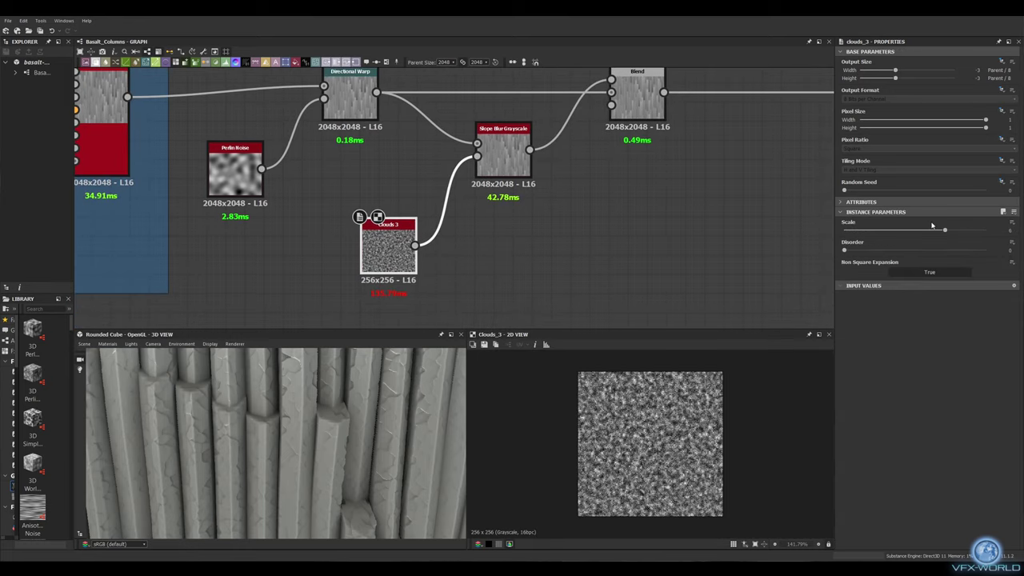
{"action": "mouse_move", "coordinate": [928, 231]}
{"action": "left_mouse_down"}
{"action": "mouse_move", "coordinate": [902, 231]}
{"action": "mouse_move", "coordinate": [945, 231]}
{"action": "left_mouse_up"}
{"action": "middle_click_drag", "start_coordinate": [605, 140], "coordinate": [579, 150]}
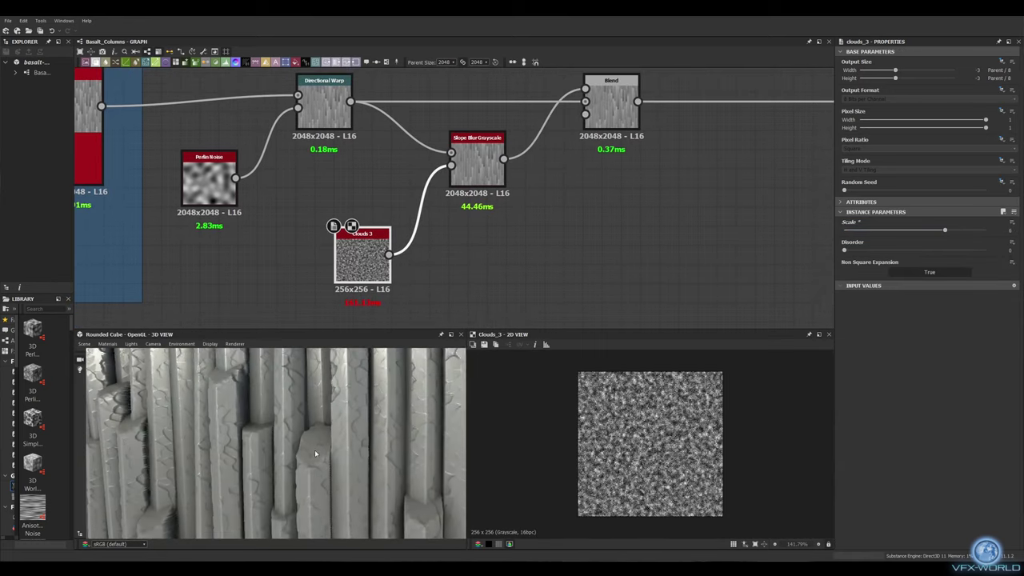
Step: Keep the Blend in Min (Darken) and drop its opacity to about 0.018
{"action": "left_click", "coordinate": [611, 108]}
{"action": "left_click", "coordinate": [870, 221]}
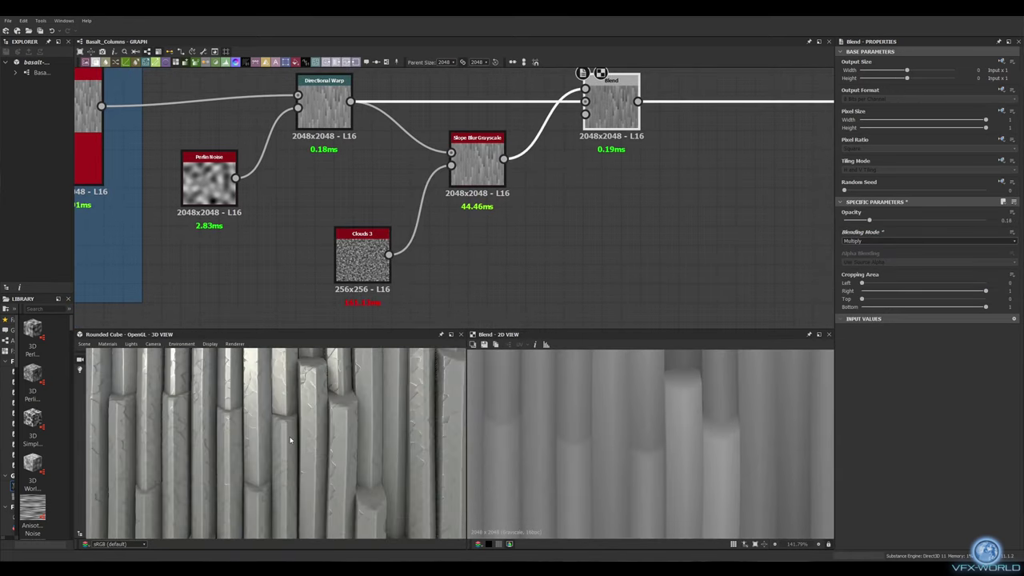
{"action": "left_click", "coordinate": [864, 240]}
{"action": "left_click", "coordinate": [883, 287]}
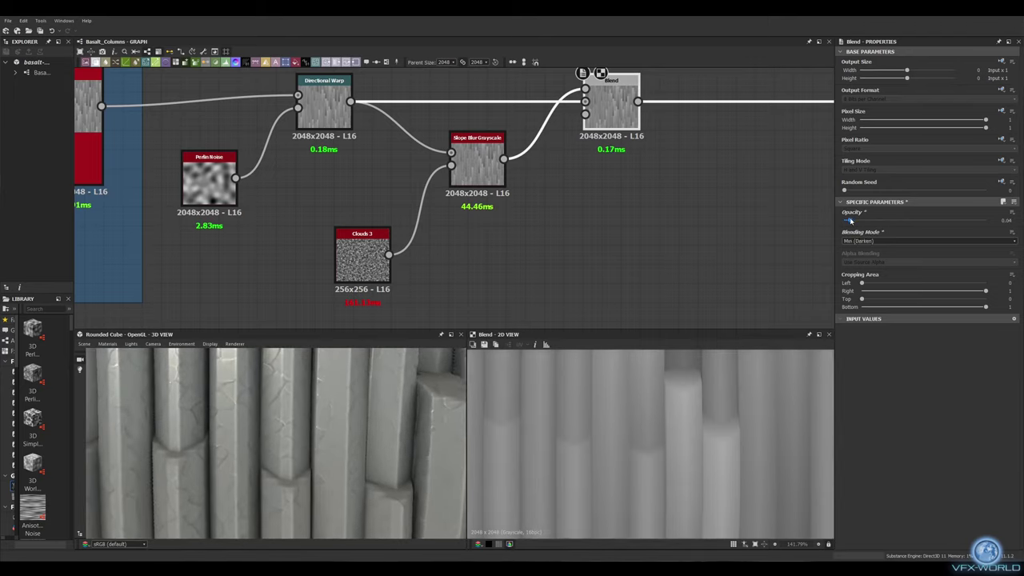
{"action": "mouse_move", "coordinate": [376, 424]}
{"action": "left_mouse_down"}
{"action": "mouse_move", "coordinate": [392, 424]}
{"action": "mouse_move", "coordinate": [334, 409]}
{"action": "mouse_move", "coordinate": [335, 378]}
{"action": "left_mouse_up"}
Step: Group the warping nodes into a frame
{"action": "middle_click_drag", "start_coordinate": [674, 201], "coordinate": [354, 201]}
{"action": "scroll", "coordinate": [258, 184], "scroll_direction": "down", "scroll_amount": 2}
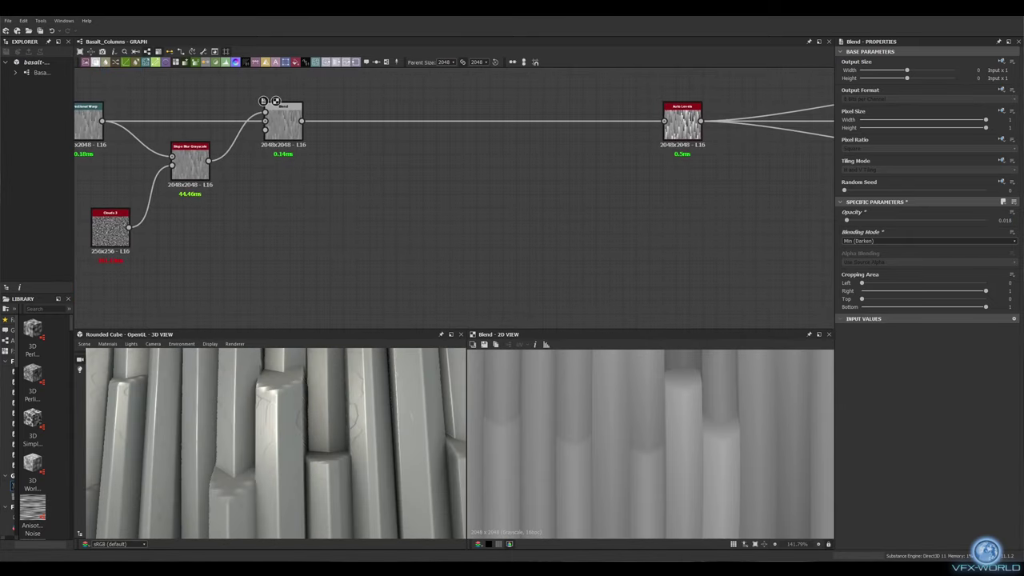
{"action": "scroll", "coordinate": [250, 145], "scroll_direction": "down", "scroll_amount": 3}
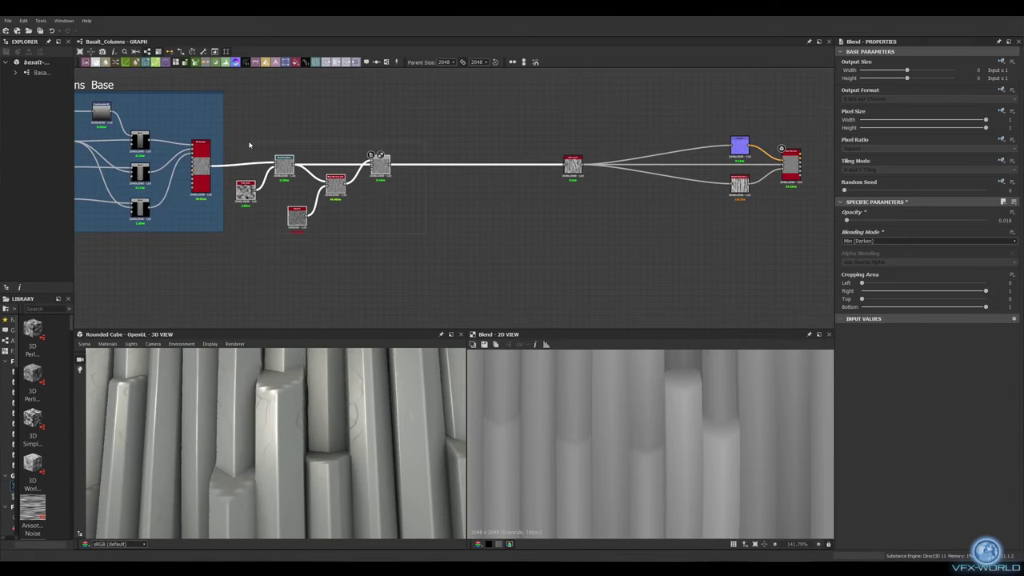
{"action": "left_click", "coordinate": [386, 63]}
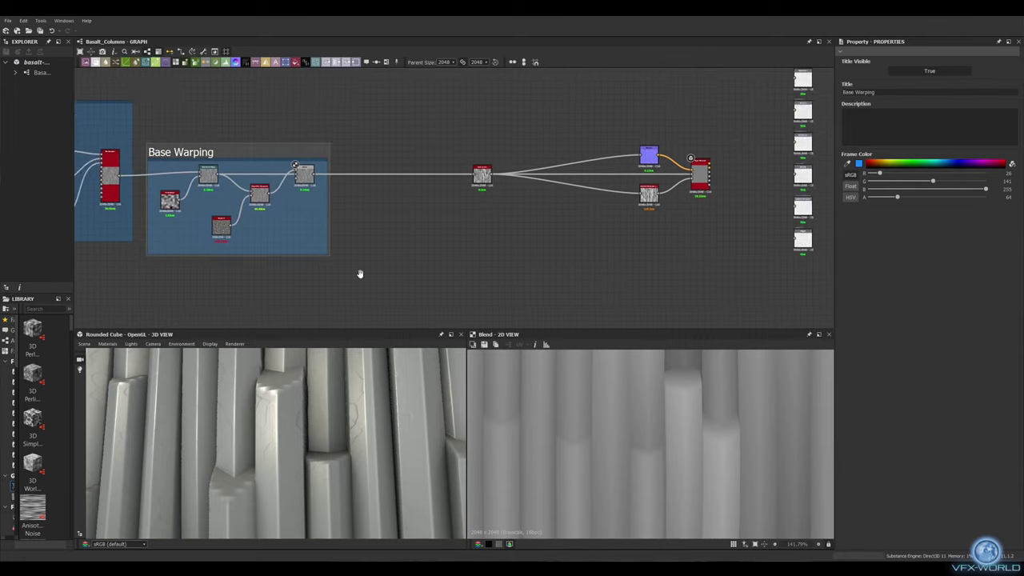
Step: Add a Directional Noise 1 node to the graph
{"action": "scroll", "coordinate": [360, 272], "scroll_direction": "down", "scroll_amount": 3}
{"action": "scroll", "coordinate": [245, 247], "scroll_direction": "up", "scroll_amount": 5}
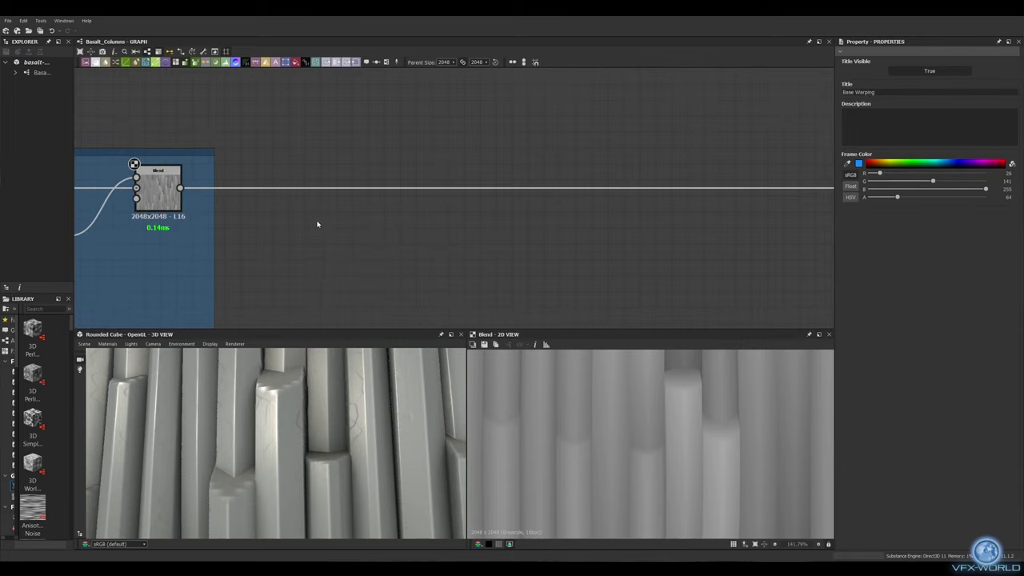
{"action": "key", "text": "space"}
{"action": "key", "text": "Return"}
{"action": "middle_click_drag", "start_coordinate": [377, 233], "coordinate": [493, 205]}
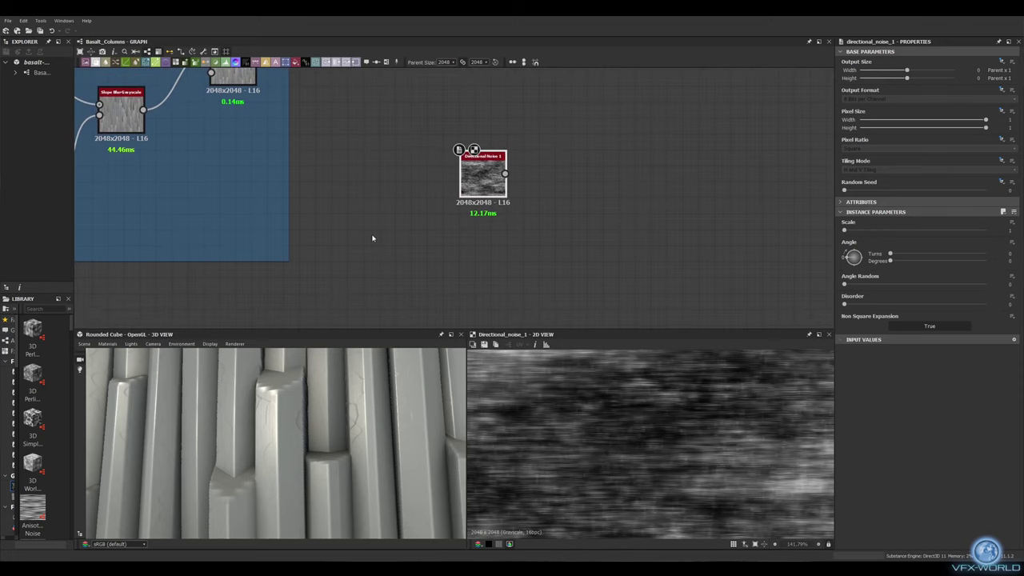
Step: Add an Anisotropic Noise node with Y Amount 1028
{"action": "key", "text": "space"}
{"action": "type", "text": "anisotropic"}
{"action": "key", "text": "Return"}
{"action": "left_click_drag", "start_coordinate": [915, 251], "coordinate": [916, 251]}
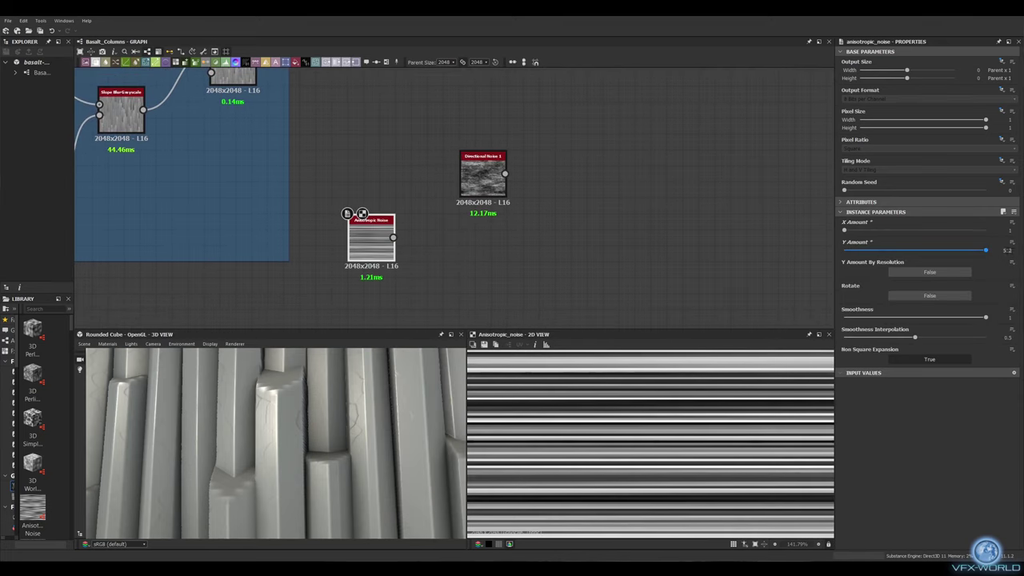
{"action": "middle_click_drag", "start_coordinate": [420, 297], "coordinate": [432, 260]}
Step: Add a Clouds 2 node and a Slope Blur Grayscale fed by both noises
{"action": "key", "text": "space"}
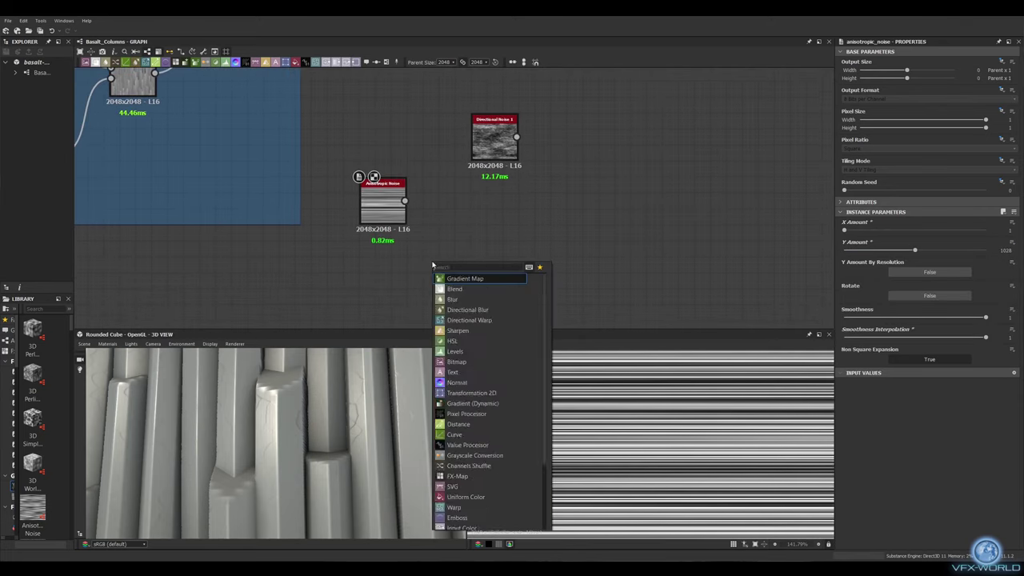
{"action": "type", "text": "clouds"}
{"action": "key", "text": "Return"}
{"action": "key", "text": "space"}
{"action": "type", "text": "slope"}
{"action": "key", "text": "Return"}
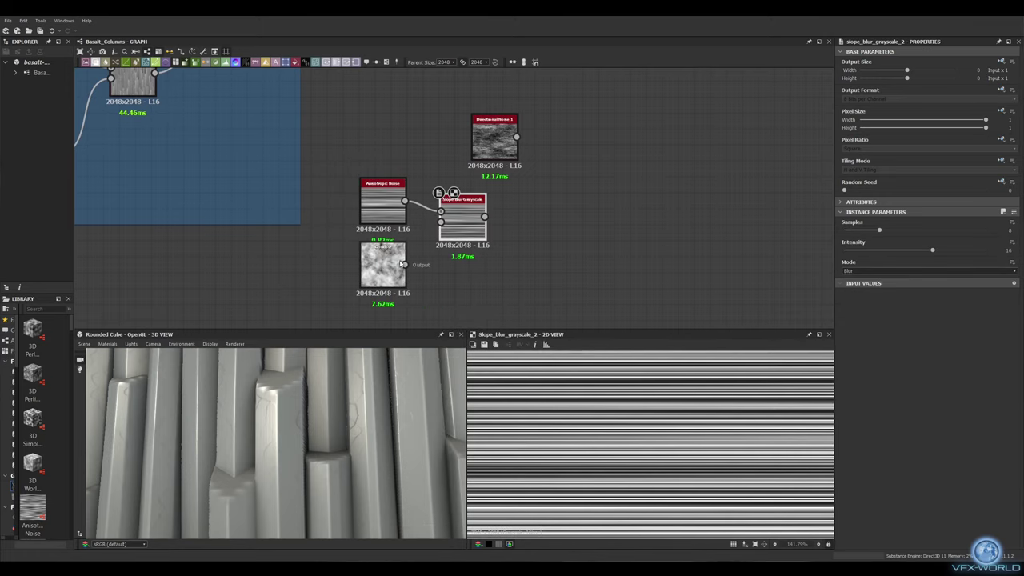
Step: Set the Slope Blur Grayscale to Min mode with Intensity 0.1
{"action": "left_click", "coordinate": [891, 270]}
{"action": "left_click", "coordinate": [880, 286]}
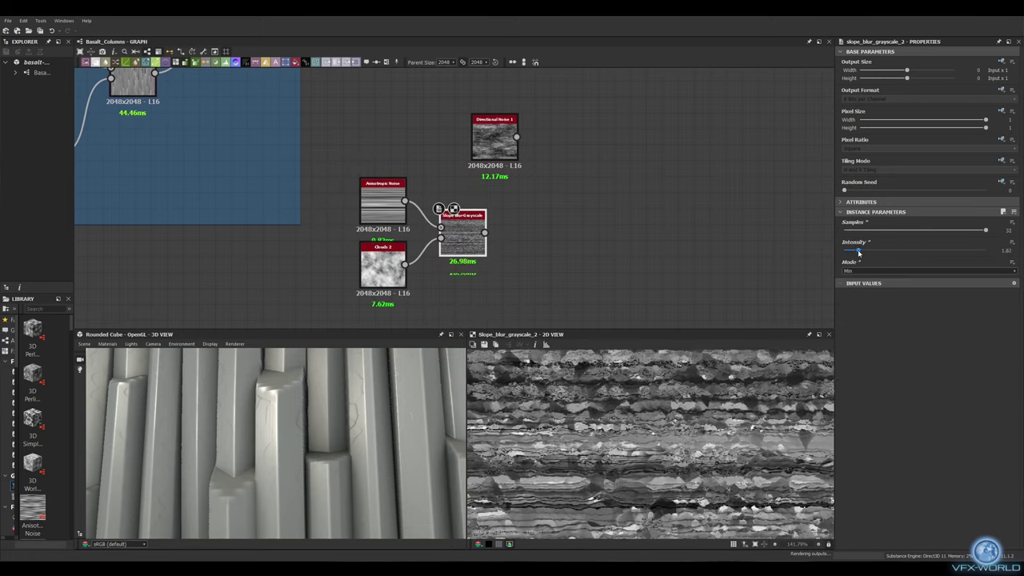
{"action": "double_click", "coordinate": [1006, 250]}
{"action": "type", "text": "0.1"}
{"action": "key", "text": "Return"}
{"action": "scroll", "coordinate": [600, 415], "scroll_direction": "down", "scroll_amount": 5}
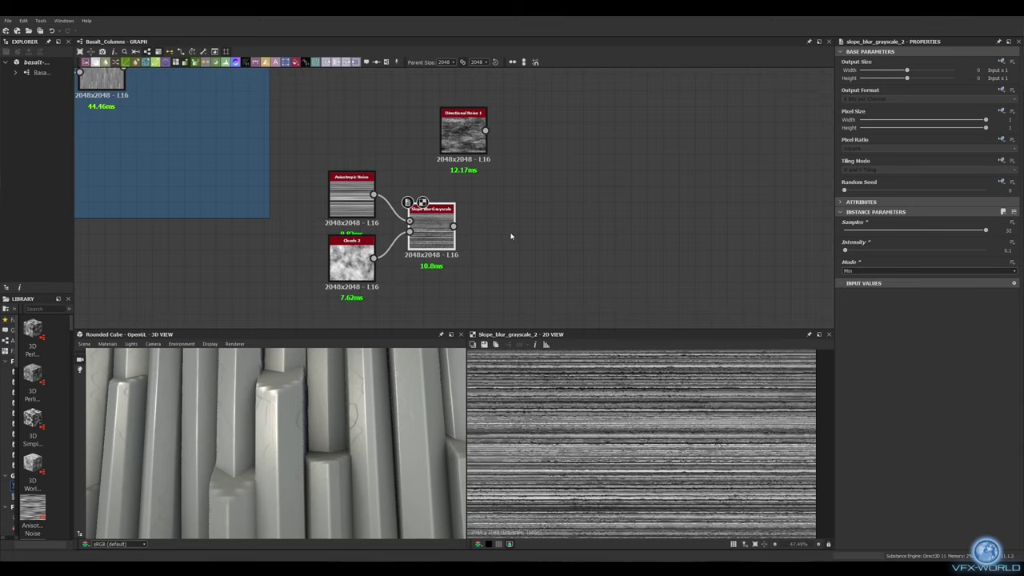
{"action": "scroll", "coordinate": [512, 232], "scroll_direction": "down", "scroll_amount": 2}
{"action": "left_click_drag", "start_coordinate": [431, 188], "coordinate": [431, 188]}
Step: Add a Histogram Scan node and raise its position
{"action": "type", "text": "histo"}
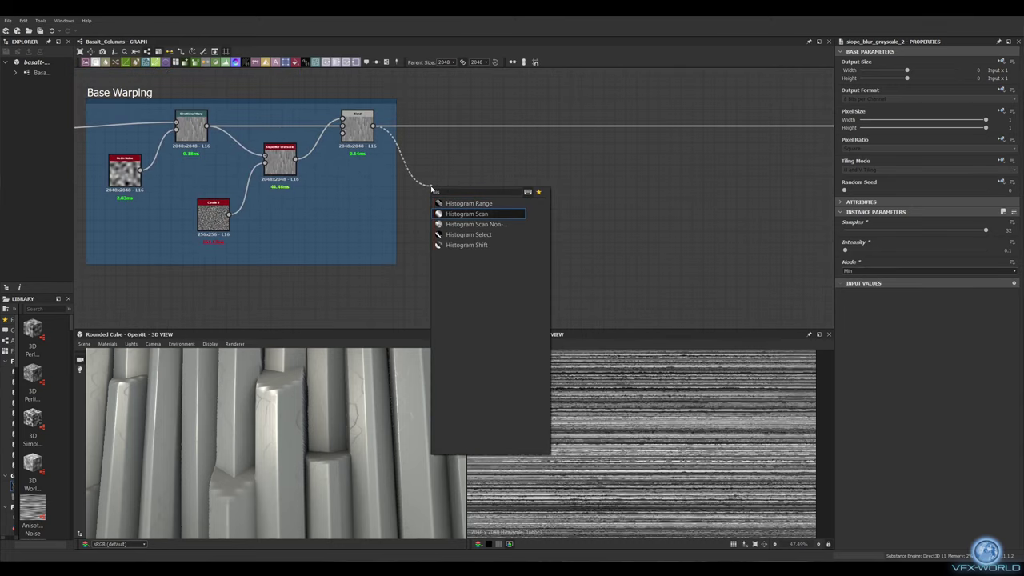
{"action": "key", "text": "Return"}
{"action": "scroll", "coordinate": [436, 189], "scroll_direction": "up", "scroll_amount": 4}
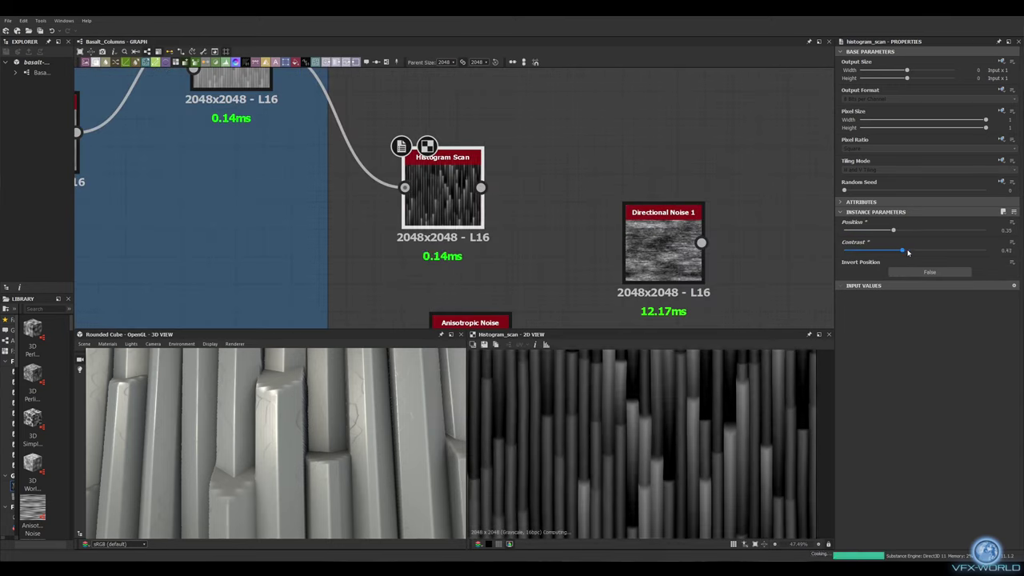
{"action": "mouse_move", "coordinate": [862, 232]}
{"action": "left_mouse_down"}
{"action": "mouse_move", "coordinate": [943, 232]}
{"action": "mouse_move", "coordinate": [882, 250]}
{"action": "left_mouse_up"}
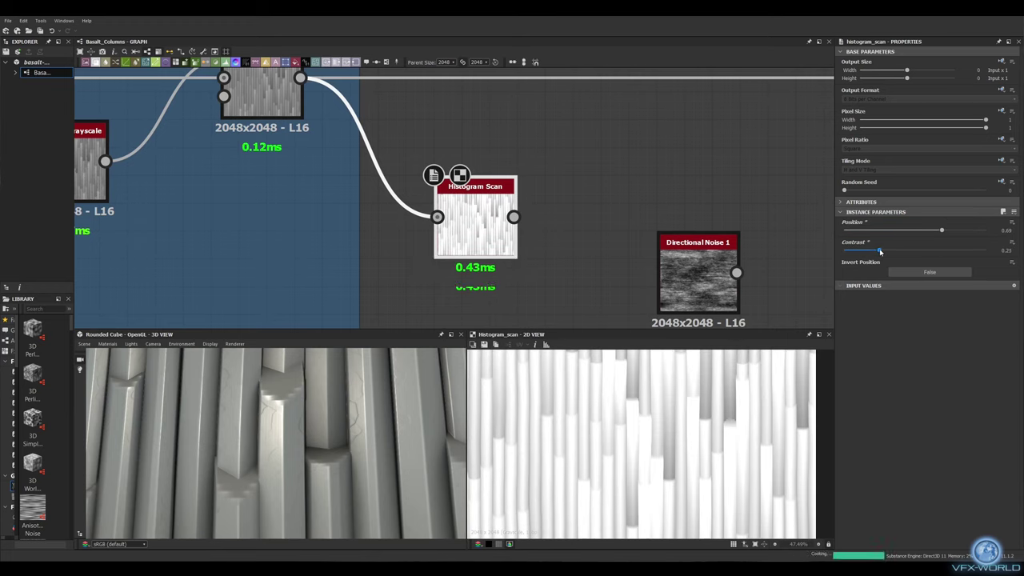
{"action": "scroll", "coordinate": [422, 178], "scroll_direction": "down", "scroll_amount": 2}
{"action": "scroll", "coordinate": [421, 177], "scroll_direction": "down", "scroll_amount": 1}
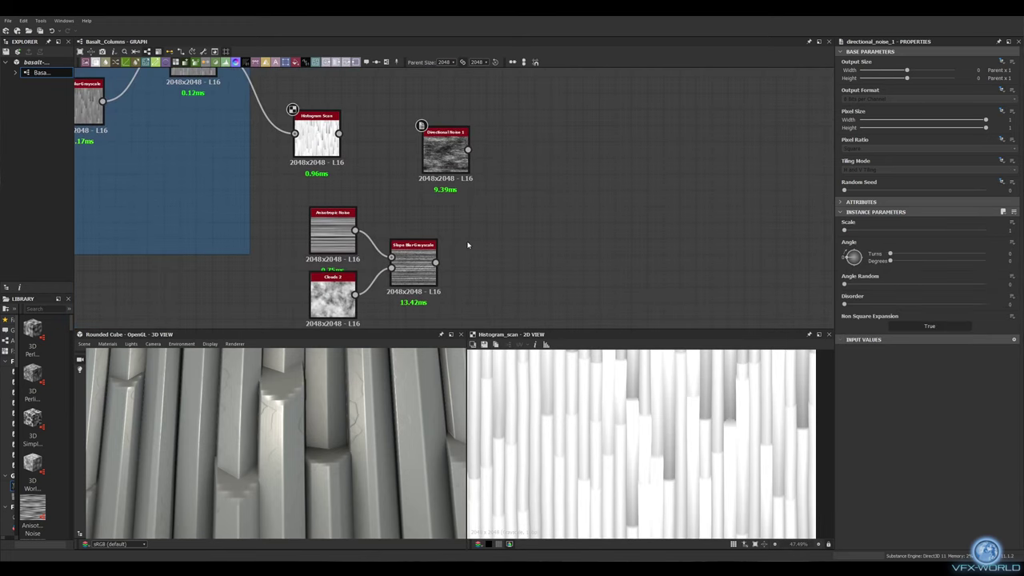
Step: Warp the Histogram Scan with a Directional Warp at about 16° angle and intensity 35
{"action": "left_click_drag", "start_coordinate": [435, 262], "coordinate": [521, 240]}
{"action": "type", "text": "dir"}
{"action": "key", "text": "Return"}
{"action": "left_click_drag", "start_coordinate": [453, 225], "coordinate": [520, 240]}
{"action": "left_click_drag", "start_coordinate": [317, 120], "coordinate": [411, 192]}
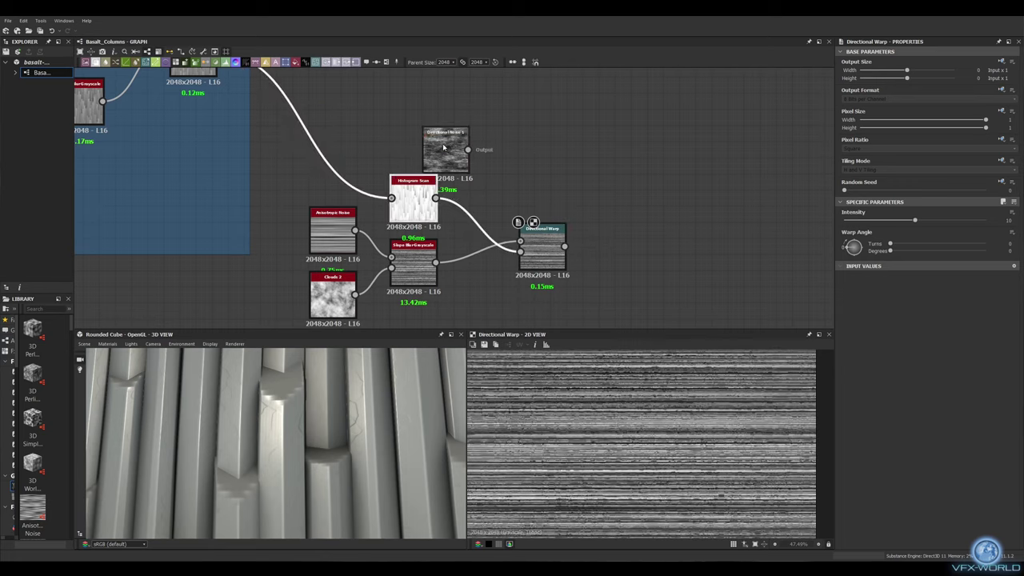
{"action": "left_click_drag", "start_coordinate": [445, 144], "coordinate": [368, 104]}
{"action": "middle_click_drag", "start_coordinate": [504, 232], "coordinate": [472, 216]}
{"action": "left_click_drag", "start_coordinate": [896, 252], "coordinate": [985, 220]}
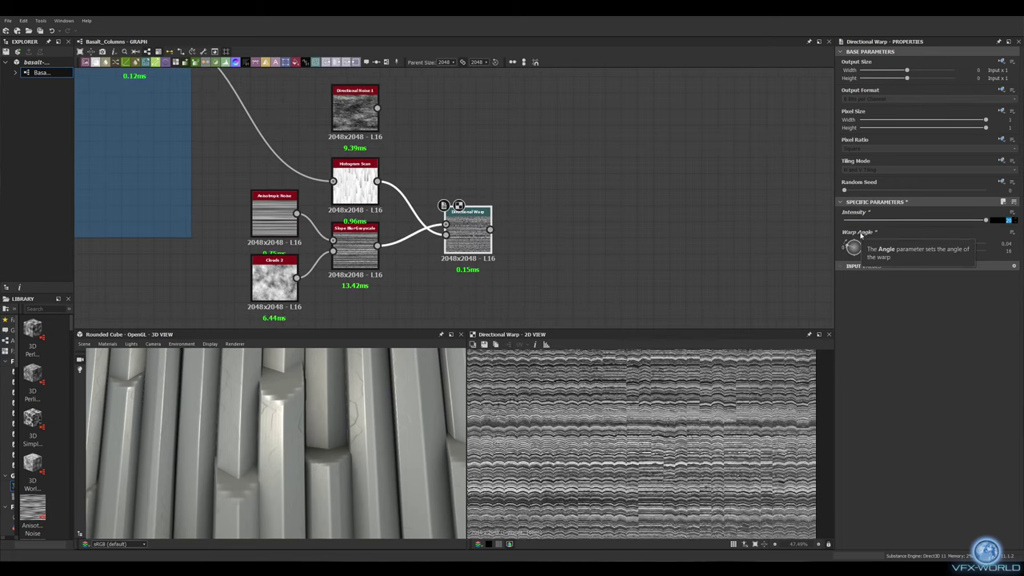
{"action": "type", "text": "35"}
{"action": "key", "text": "Return"}
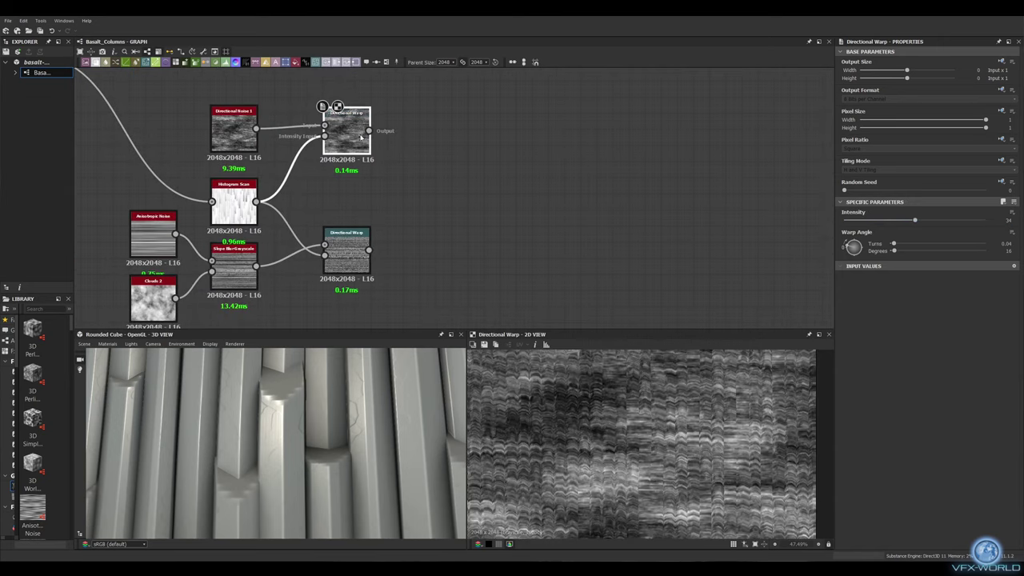
Step: Blend the warped noise in Max (Lighten) mode at about 0.81 opacity
{"action": "left_click", "coordinate": [922, 241]}
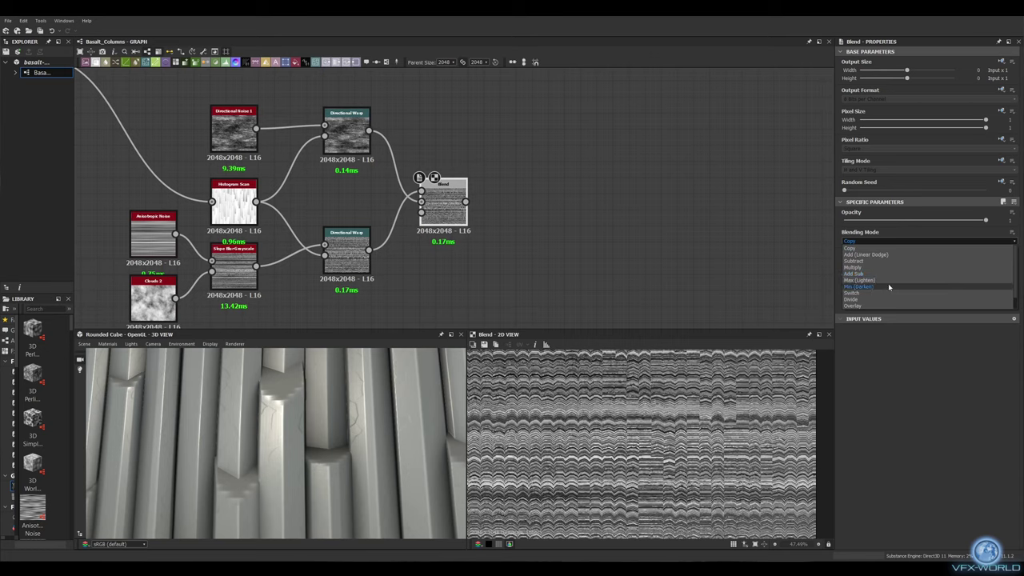
{"action": "left_click", "coordinate": [888, 285]}
{"action": "left_click_drag", "start_coordinate": [985, 220], "coordinate": [959, 220]}
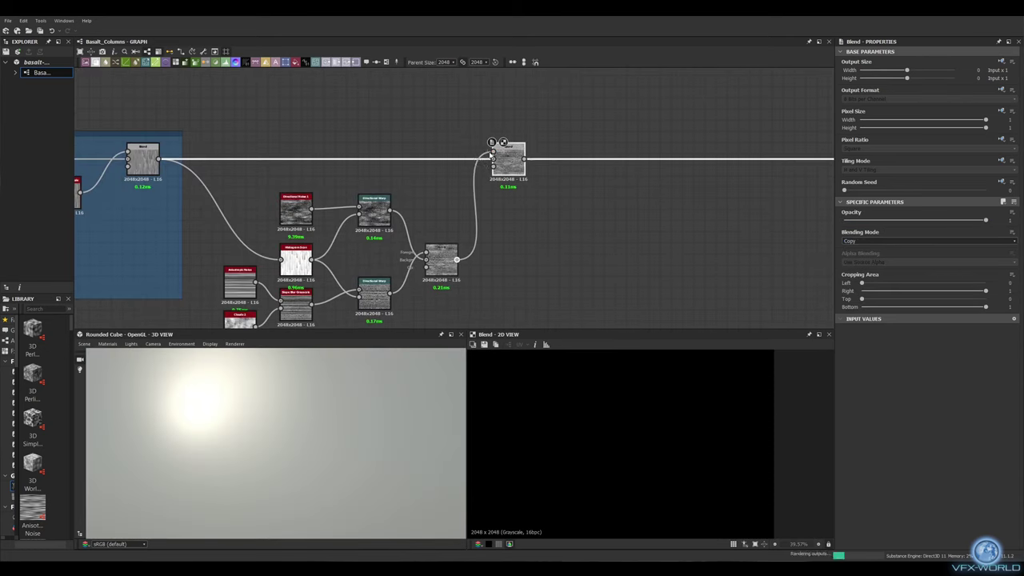
Step: Set the main blend to Min (Darken) at 0.05 opacity and frame the directional noise nodes
{"action": "left_click", "coordinate": [928, 241]}
{"action": "left_click", "coordinate": [888, 291]}
{"action": "left_click_drag", "start_coordinate": [986, 220], "coordinate": [857, 220]}
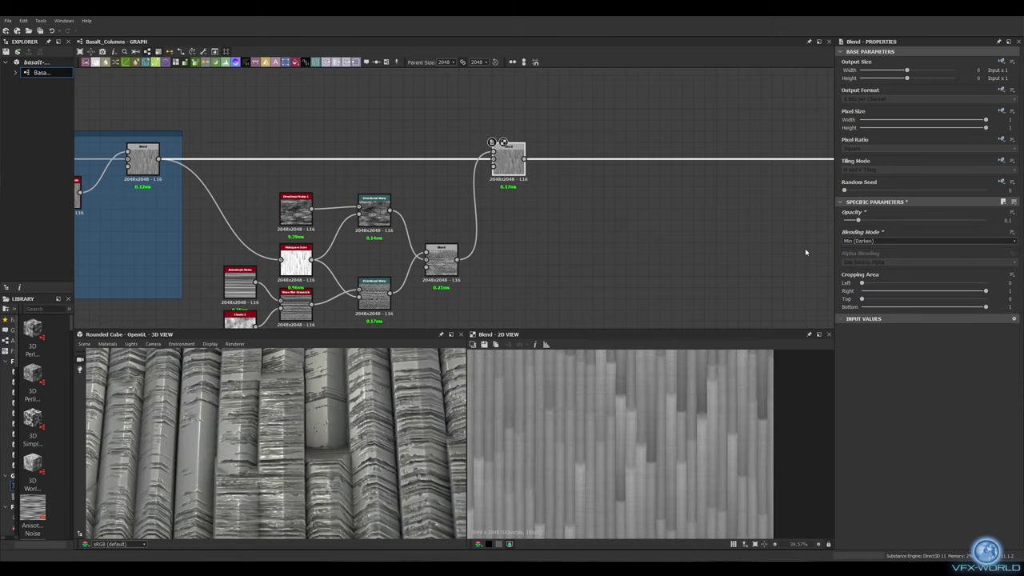
{"action": "type", "text": "0.05"}
{"action": "key", "text": "Return"}
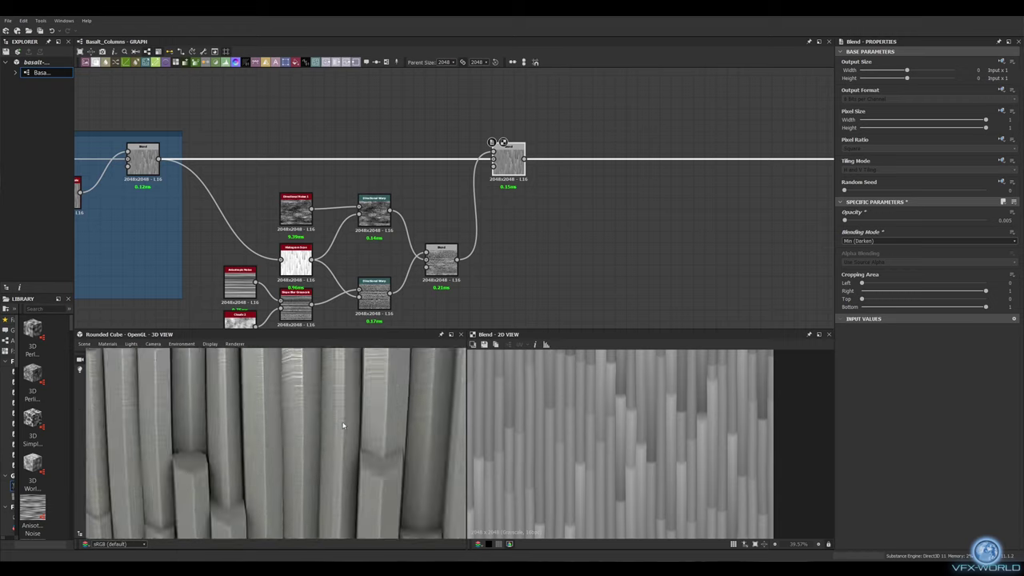
{"action": "scroll", "coordinate": [530, 233], "scroll_direction": "down", "scroll_amount": 4}
{"action": "key", "text": "ctrl+f"}
{"action": "type", "text": "Adding Directional Noise"}
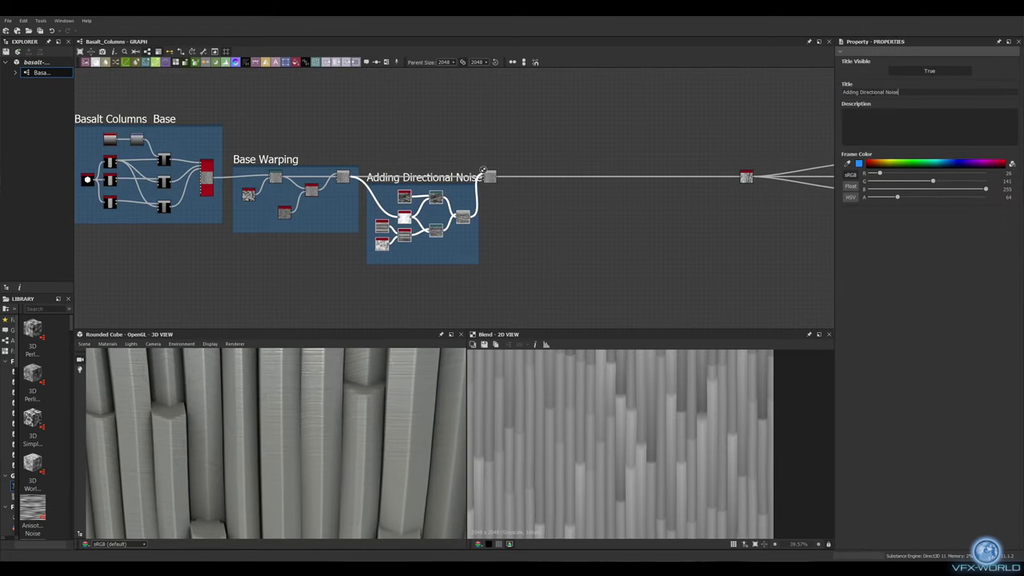
Step: Add a moisture_noise node with Scale 2 and global opacity lowered to 0.66
{"action": "middle_click_drag", "start_coordinate": [483, 170], "coordinate": [460, 229]}
{"action": "key", "text": "space"}
{"action": "type", "text": "moisture"}
{"action": "key", "text": "Return"}
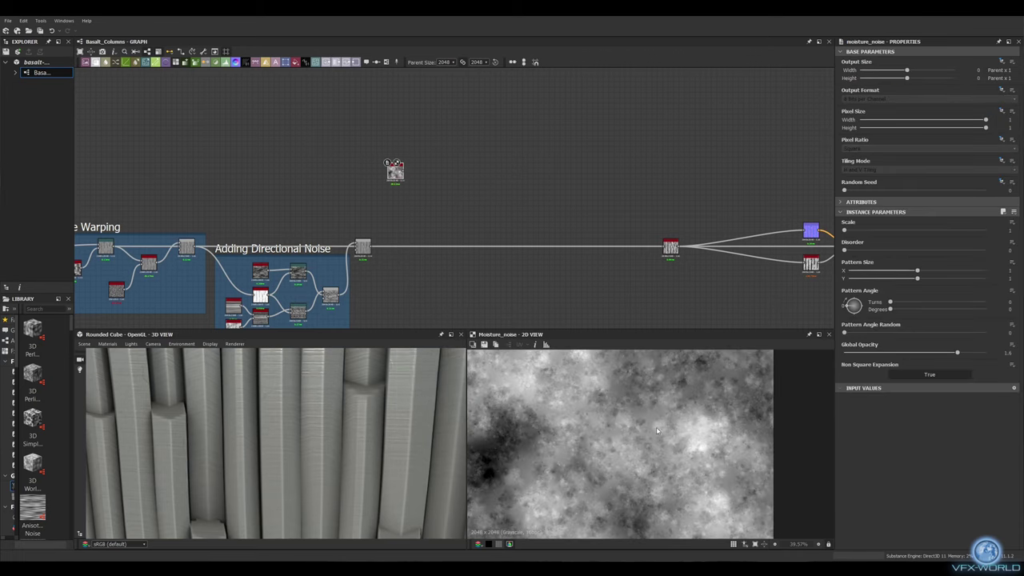
{"action": "left_click_drag", "start_coordinate": [845, 230], "coordinate": [866, 230]}
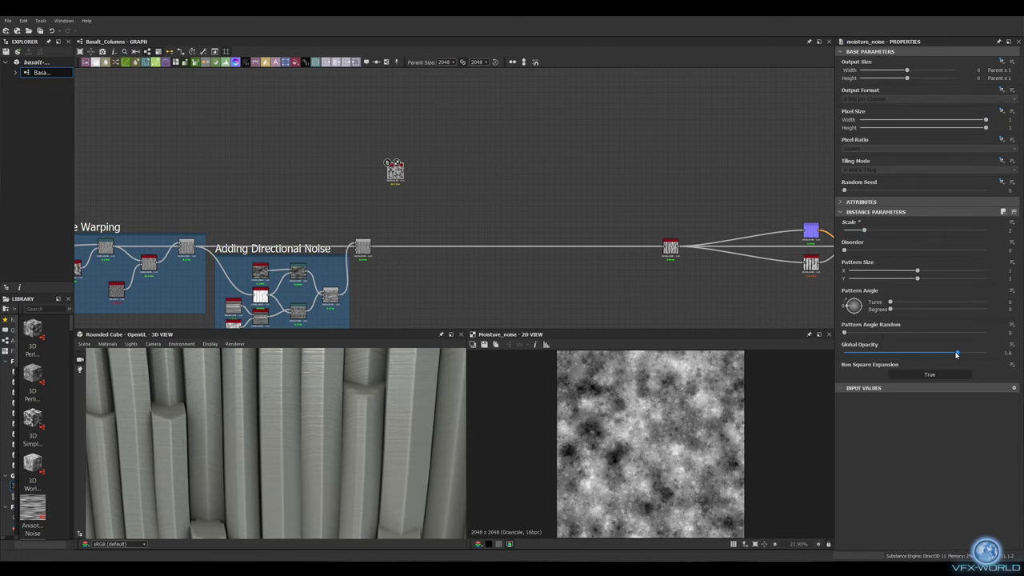
{"action": "left_click_drag", "start_coordinate": [957, 353], "coordinate": [924, 354]}
Step: Insert Multi Directional Warp Grayscale on the main wire, driven by moisture noise at intensity 4.11
{"action": "scroll", "coordinate": [381, 302], "scroll_direction": "up", "scroll_amount": 2}
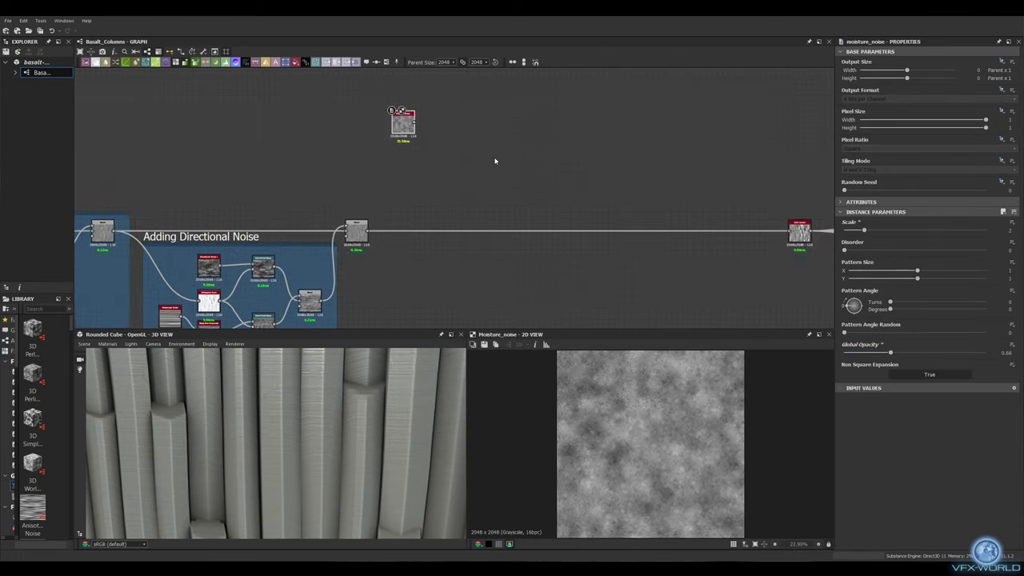
{"action": "middle_click_drag", "start_coordinate": [481, 253], "coordinate": [395, 294]}
{"action": "key", "text": "space"}
{"action": "type", "text": "multi"}
{"action": "key", "text": "Return"}
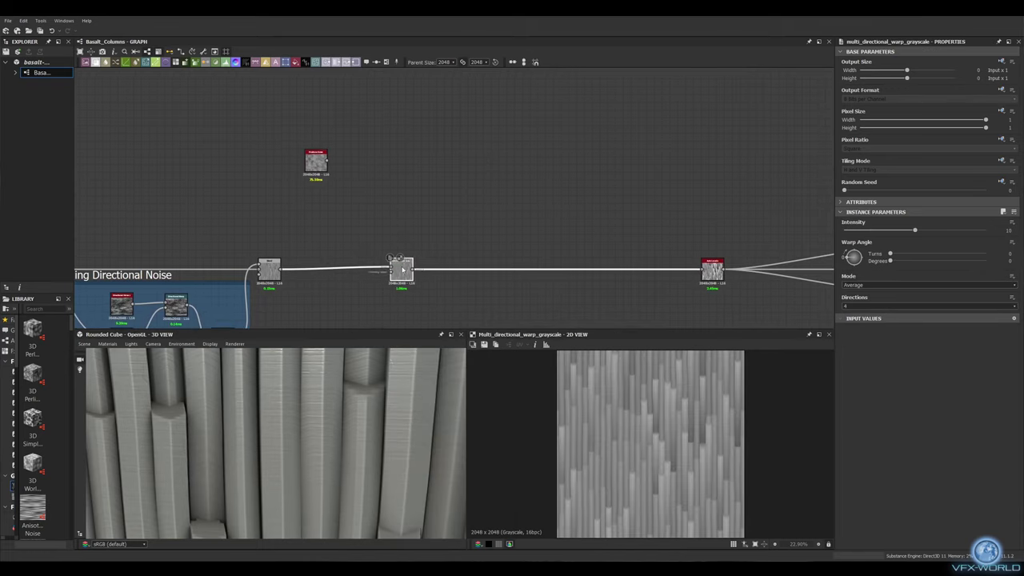
{"action": "left_click_drag", "start_coordinate": [316, 164], "coordinate": [331, 146]}
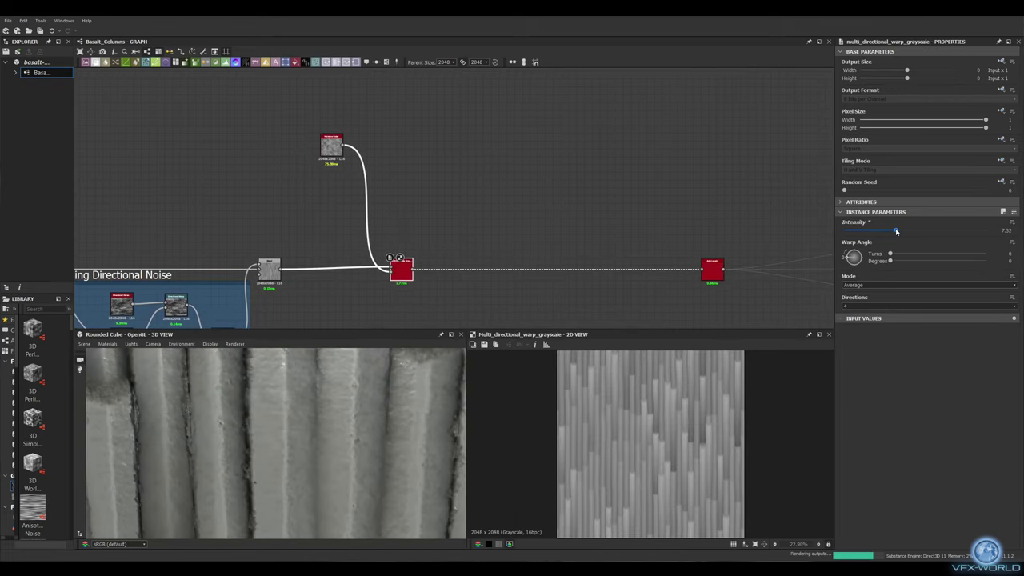
{"action": "left_click_drag", "start_coordinate": [896, 231], "coordinate": [872, 231]}
{"action": "mouse_move", "coordinate": [355, 445]}
{"action": "left_mouse_down"}
{"action": "mouse_move", "coordinate": [331, 429]}
{"action": "mouse_move", "coordinate": [338, 469]}
{"action": "mouse_move", "coordinate": [370, 458]}
{"action": "left_mouse_up"}
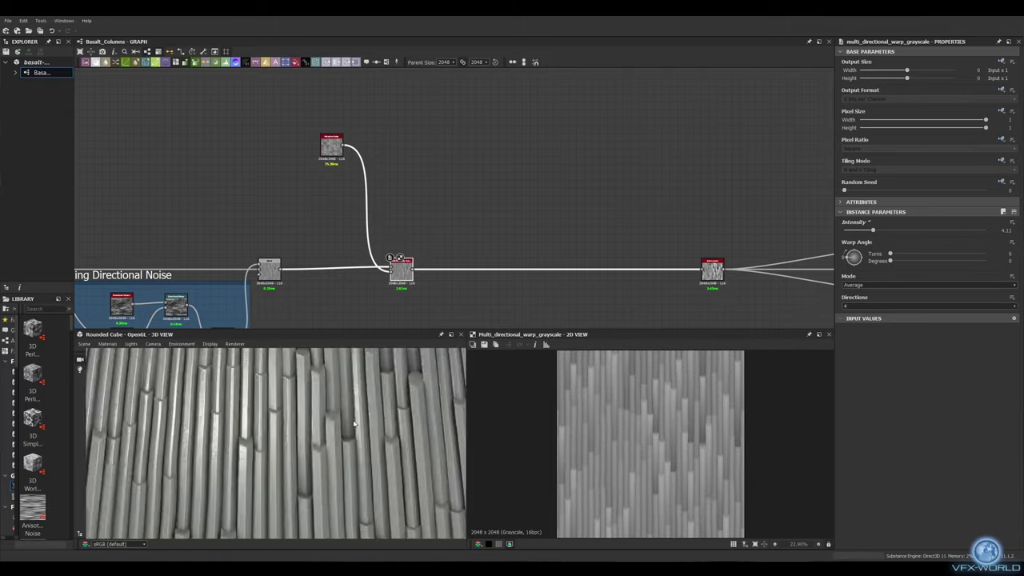
{"action": "left_click_drag", "start_coordinate": [354, 424], "coordinate": [272, 447]}
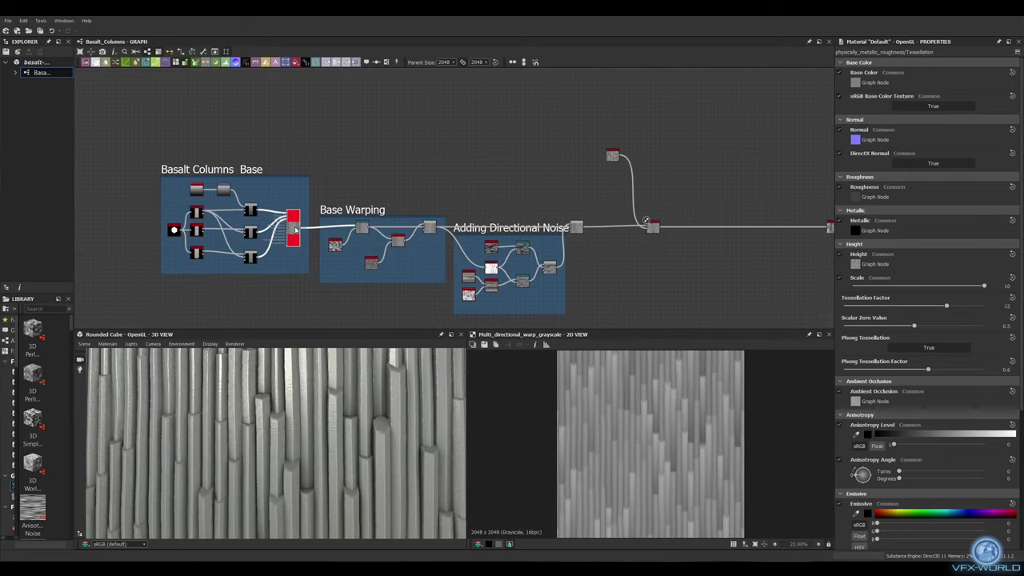
Step: Set tile Position Random to 0.47 and feed Clouds 2 into the slope blur
{"action": "left_click_drag", "start_coordinate": [850, 406], "coordinate": [857, 407]}
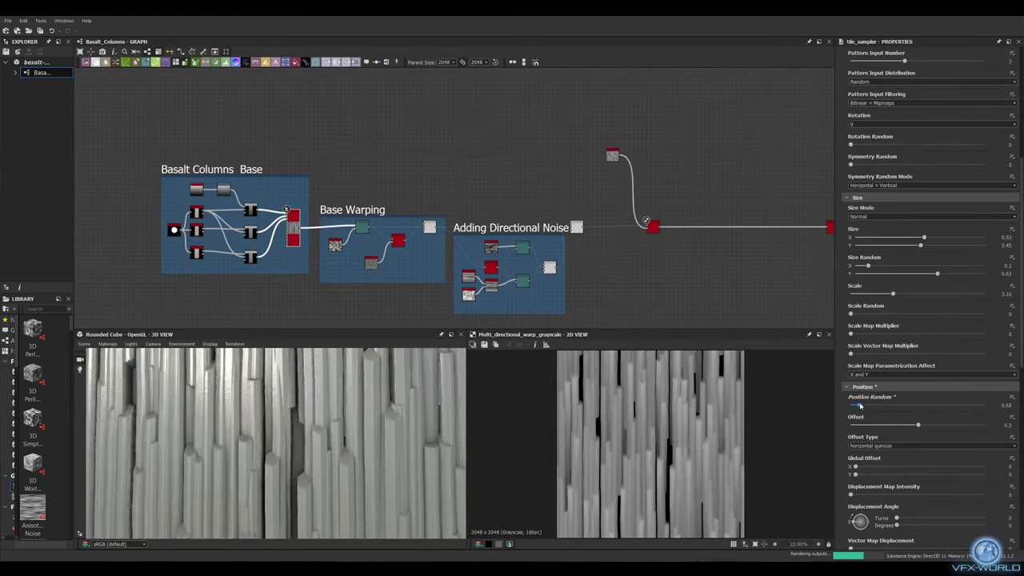
{"action": "scroll", "coordinate": [480, 184], "scroll_direction": "up", "scroll_amount": 2}
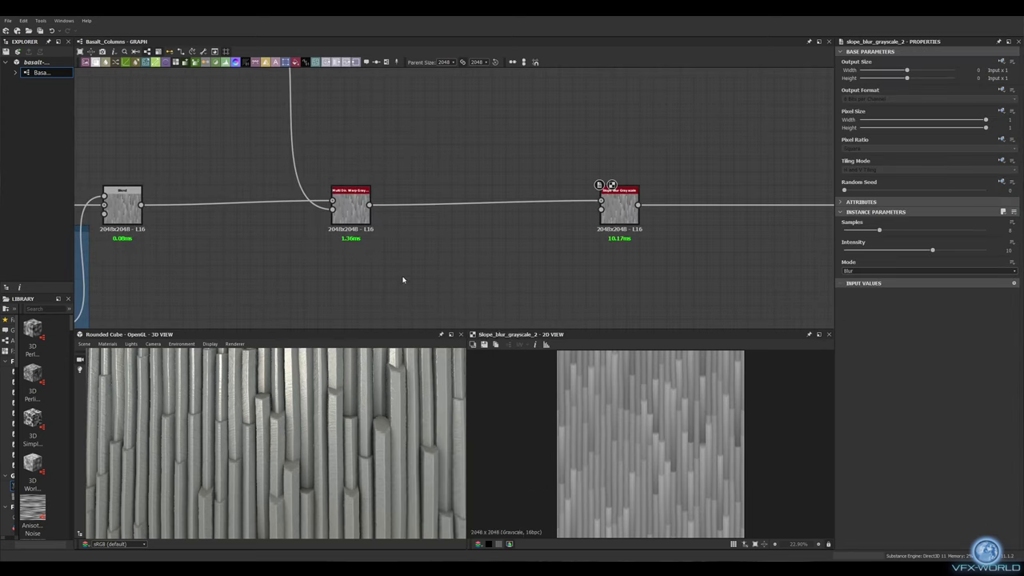
{"action": "left_click_drag", "start_coordinate": [416, 274], "coordinate": [526, 150]}
{"action": "middle_click_drag", "start_coordinate": [550, 200], "coordinate": [478, 231]}
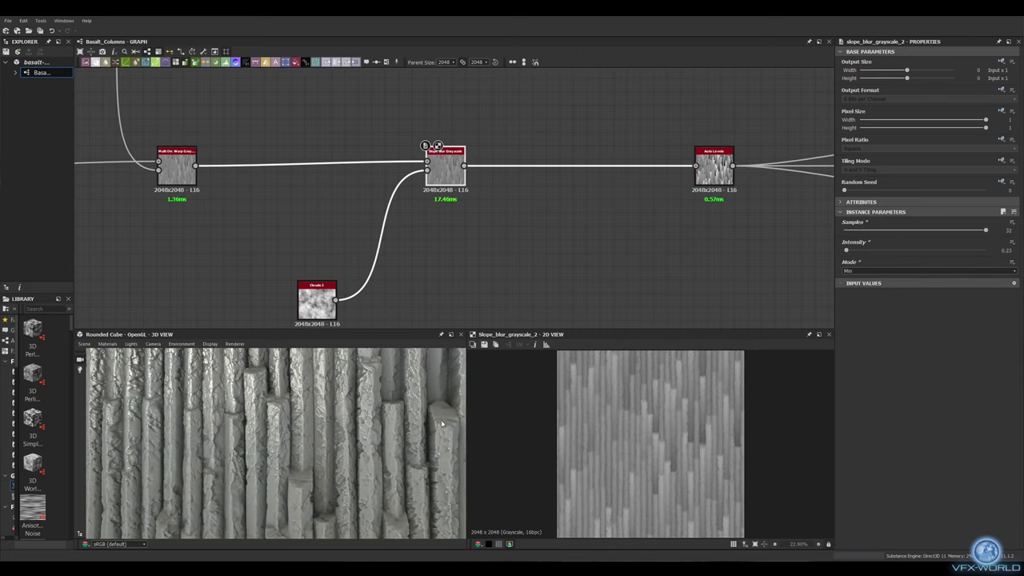
{"action": "left_click_drag", "start_coordinate": [272, 440], "coordinate": [297, 418]}
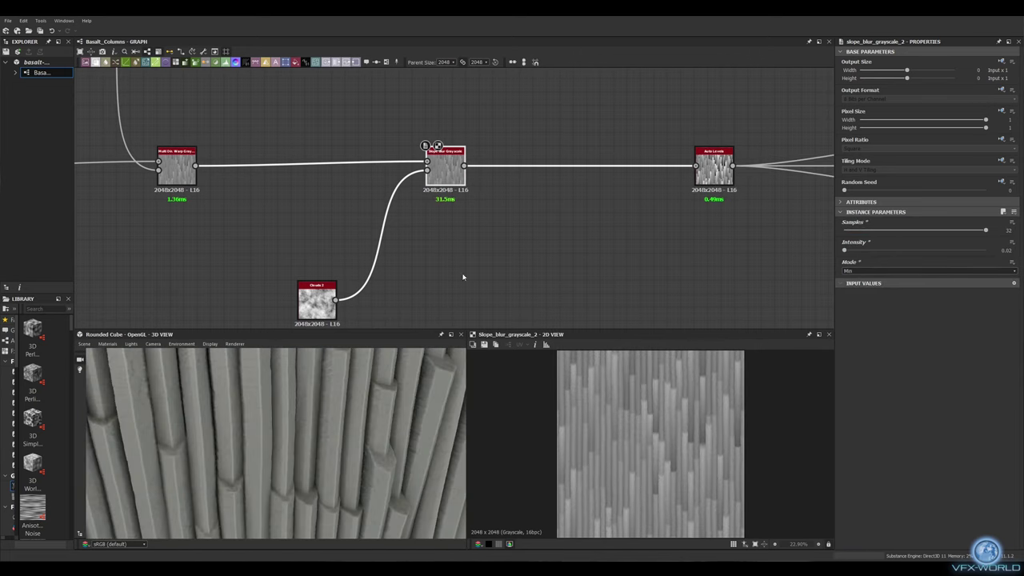
Step: Frame the warp and slope blur nodes as Columns Warping
{"action": "scroll", "coordinate": [405, 256], "scroll_direction": "down", "scroll_amount": 2}
{"action": "scroll", "coordinate": [405, 256], "scroll_direction": "down", "scroll_amount": 2}
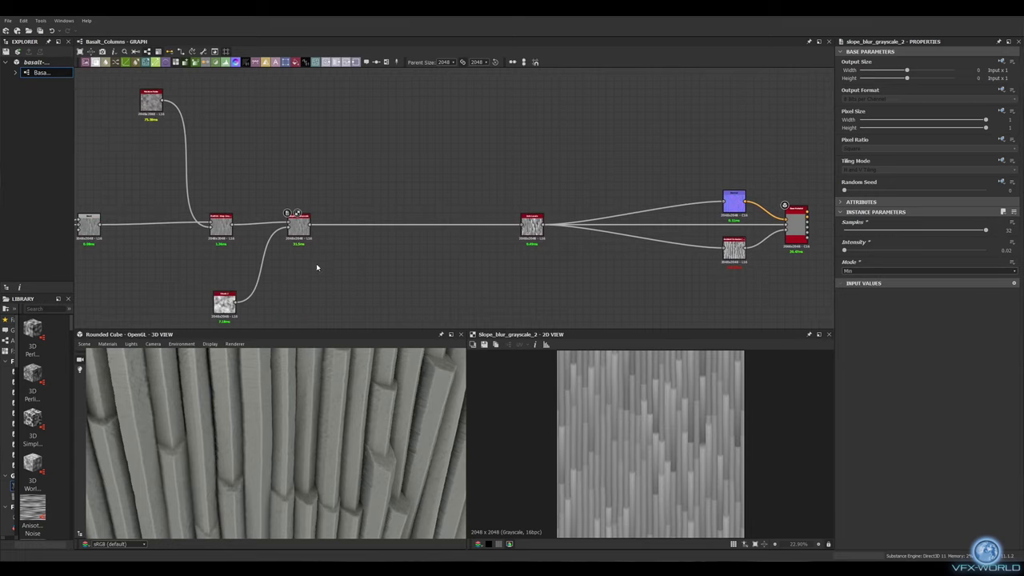
{"action": "middle_click_drag", "start_coordinate": [316, 263], "coordinate": [374, 241]}
{"action": "key", "text": "ctrl+f"}
{"action": "type", "text": "Columns Warping"}
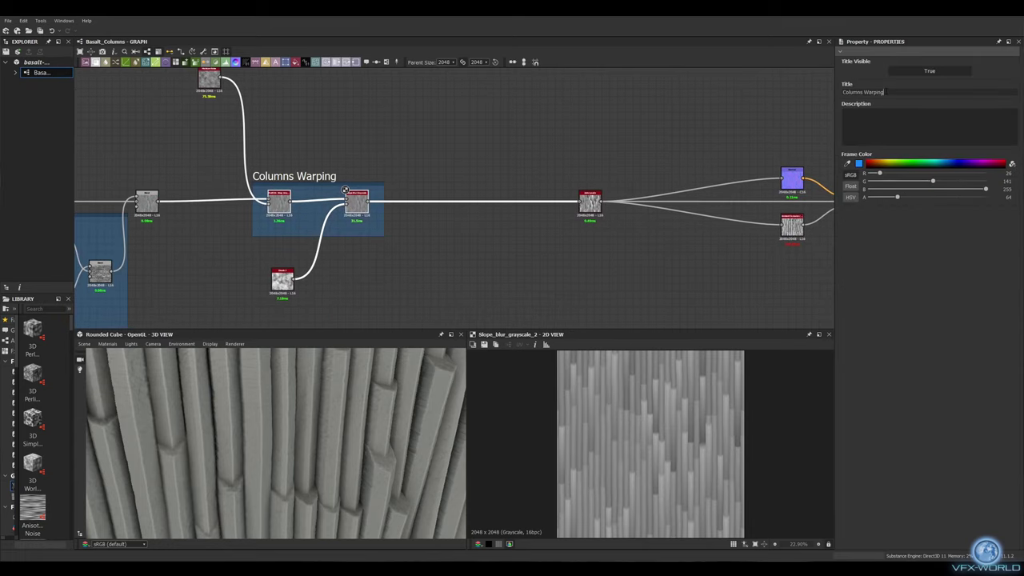
Step: Add a Shadows node after the slope blur with Distance 1
{"action": "scroll", "coordinate": [356, 200], "scroll_direction": "up", "scroll_amount": 3}
{"action": "left_click_drag", "start_coordinate": [263, 214], "coordinate": [338, 155]}
{"action": "type", "text": "shadows"}
{"action": "key", "text": "Return"}
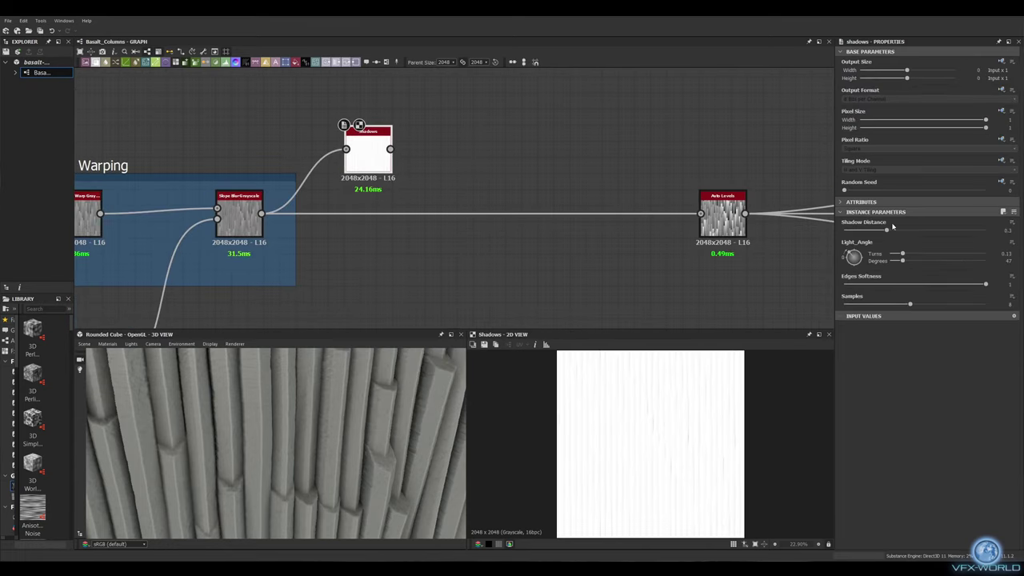
{"action": "type", "text": "1"}
{"action": "key", "text": "Return"}
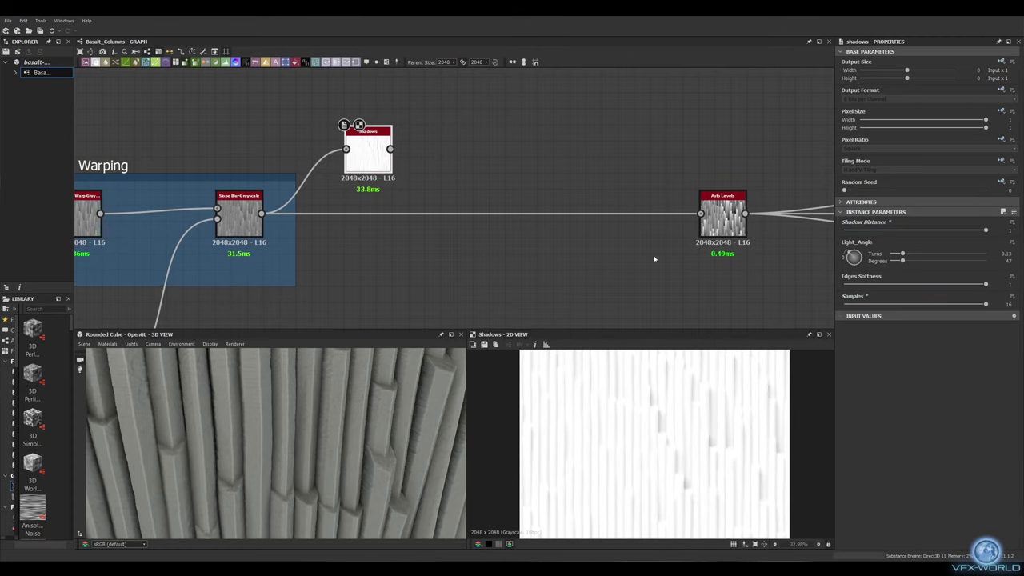
Step: Add a Levels node after Shadows to darken and add contrast
{"action": "left_click_drag", "start_coordinate": [374, 149], "coordinate": [406, 150]}
{"action": "type", "text": "levels"}
{"action": "key", "text": "Return"}
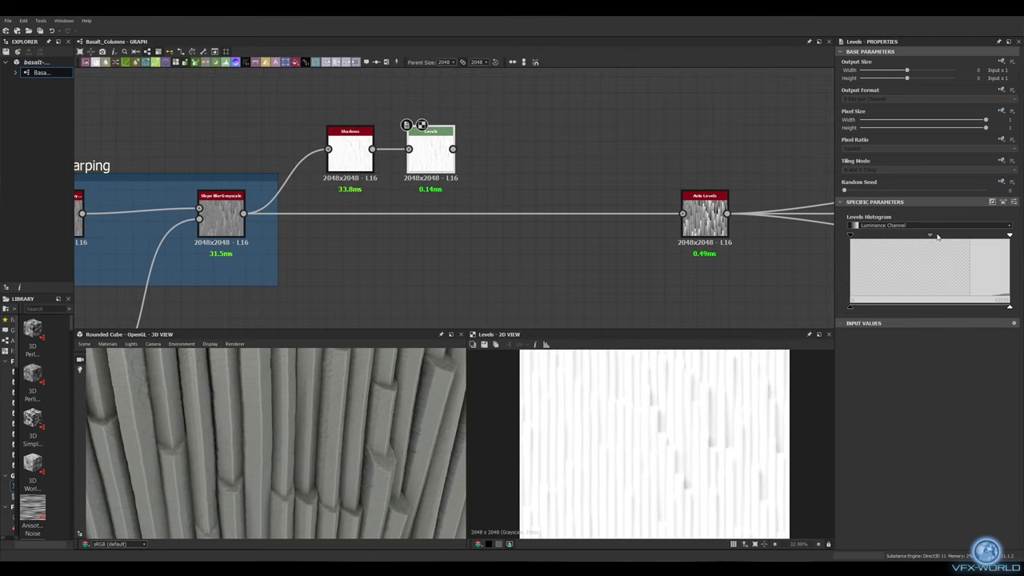
{"action": "left_click_drag", "start_coordinate": [937, 236], "coordinate": [977, 237]}
Step: Place a Blend node on the main wire with the Levels output as foreground
{"action": "middle_click_drag", "start_coordinate": [560, 144], "coordinate": [477, 116]}
{"action": "key", "text": "space"}
{"action": "type", "text": "blend"}
{"action": "key", "text": "Return"}
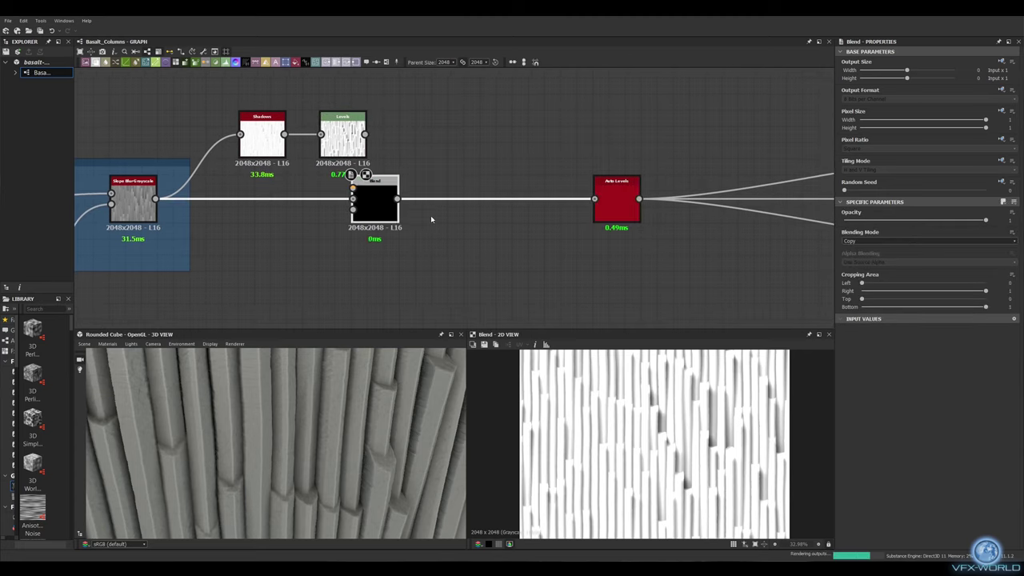
{"action": "left_click_drag", "start_coordinate": [377, 201], "coordinate": [439, 199]}
{"action": "left_click_drag", "start_coordinate": [365, 134], "coordinate": [417, 188]}
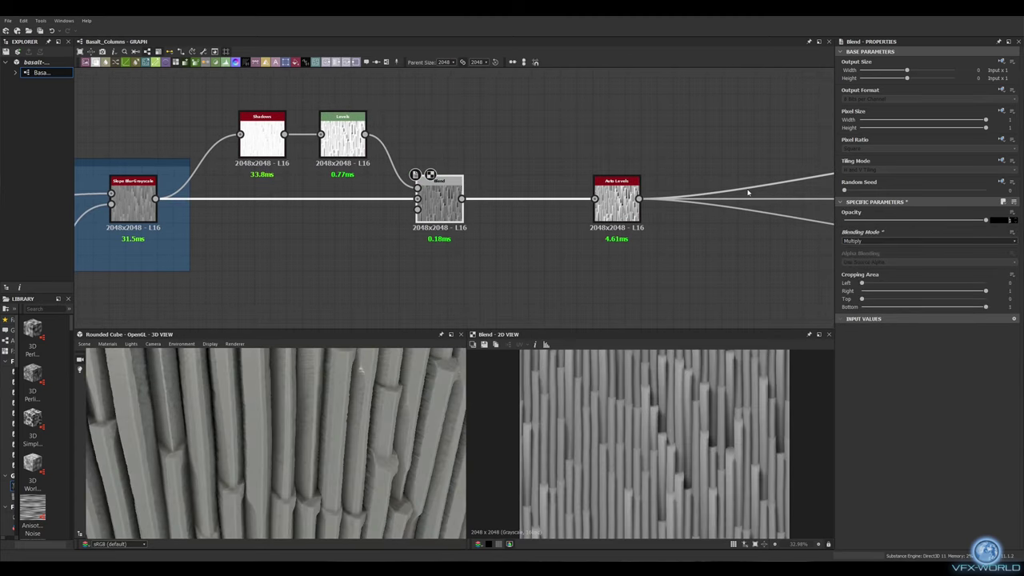
{"action": "left_click_drag", "start_coordinate": [320, 440], "coordinate": [240, 432]}
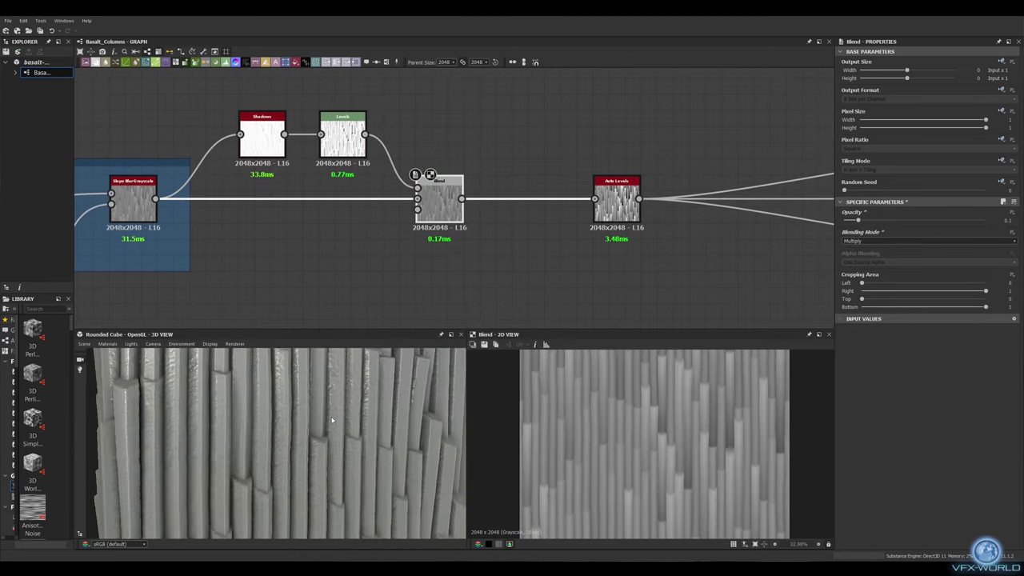
{"action": "scroll", "coordinate": [308, 252], "scroll_direction": "down", "scroll_amount": 2}
{"action": "scroll", "coordinate": [445, 175], "scroll_direction": "down", "scroll_amount": 3}
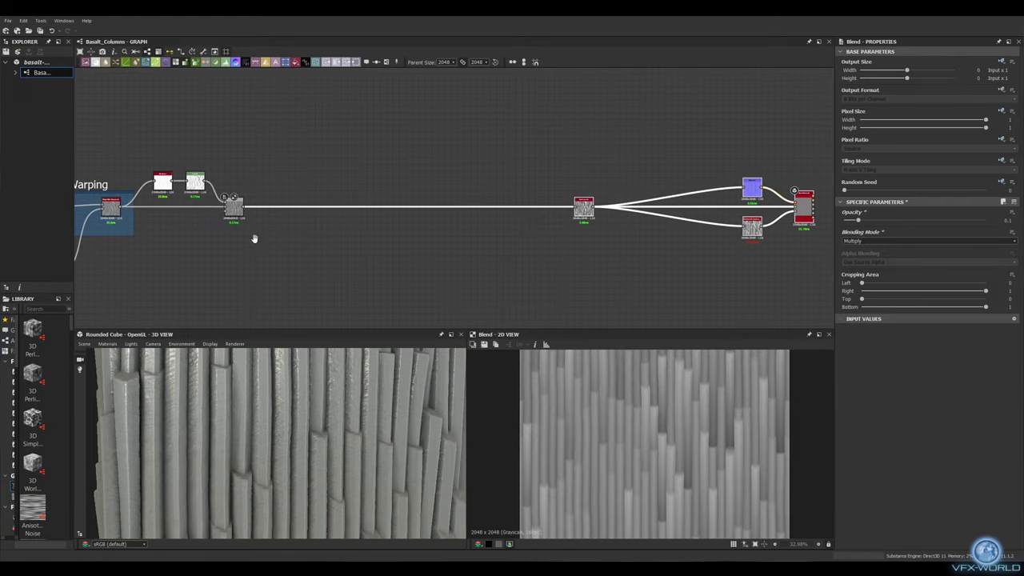
{"action": "scroll", "coordinate": [253, 238], "scroll_direction": "up", "scroll_amount": 3}
{"action": "scroll", "coordinate": [160, 176], "scroll_direction": "down", "scroll_amount": 2}
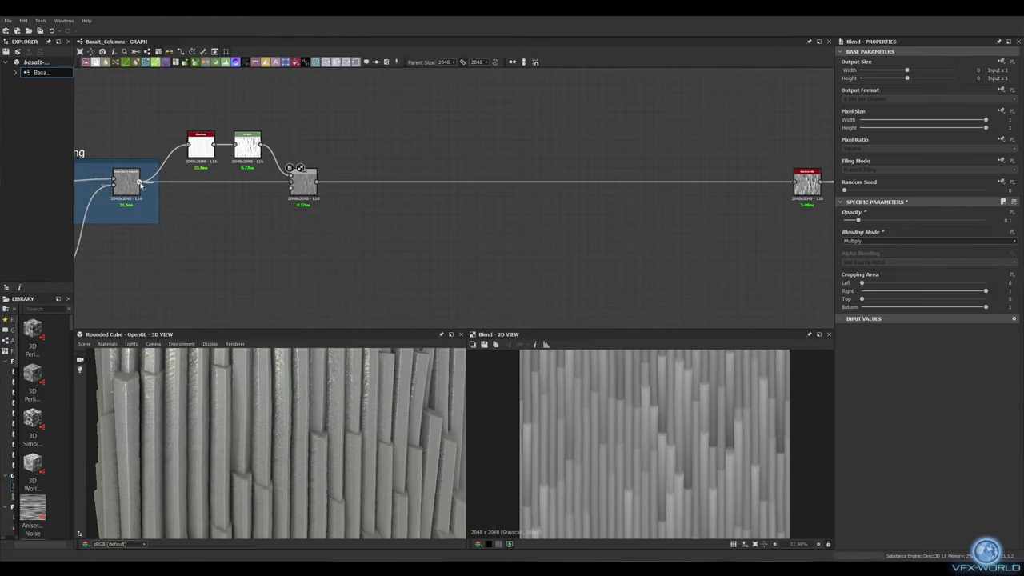
Step: Add a second Shadows node from the slope blur, followed by Levels
{"action": "left_click_drag", "start_coordinate": [139, 182], "coordinate": [293, 235]}
{"action": "left_click", "coordinate": [320, 248]}
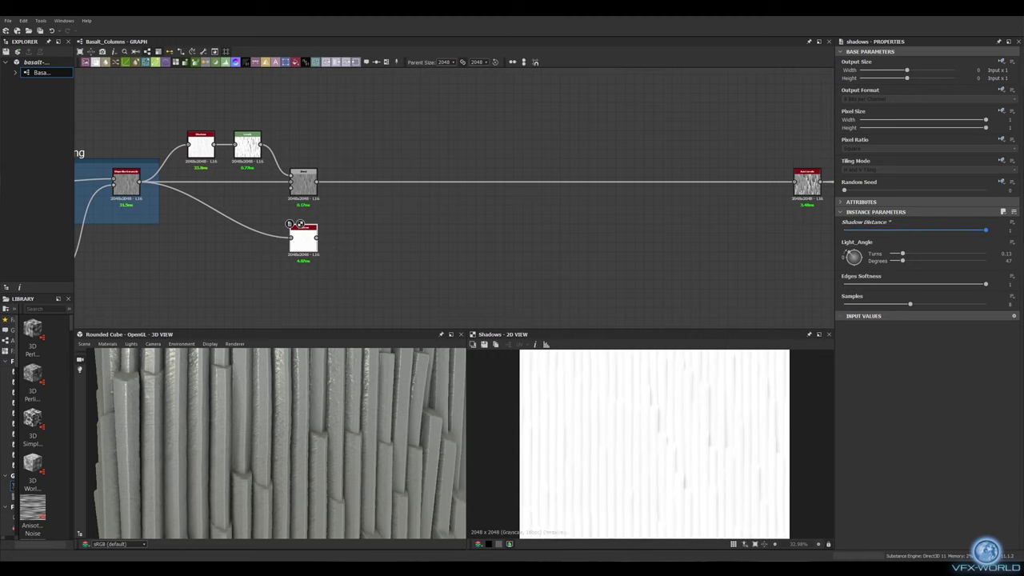
{"action": "left_click", "coordinate": [254, 61]}
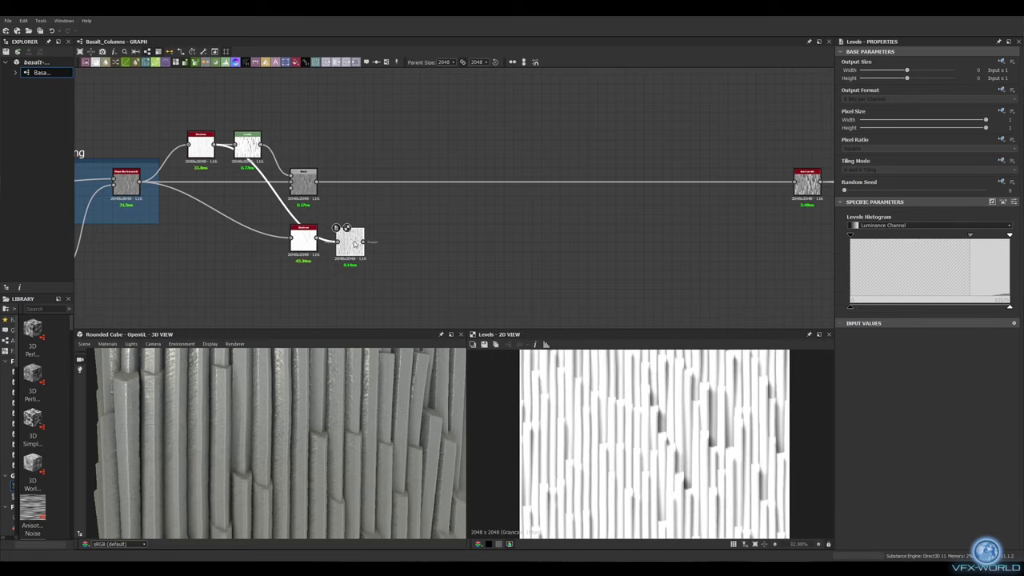
{"action": "scroll", "coordinate": [448, 240], "scroll_direction": "up", "scroll_amount": 2}
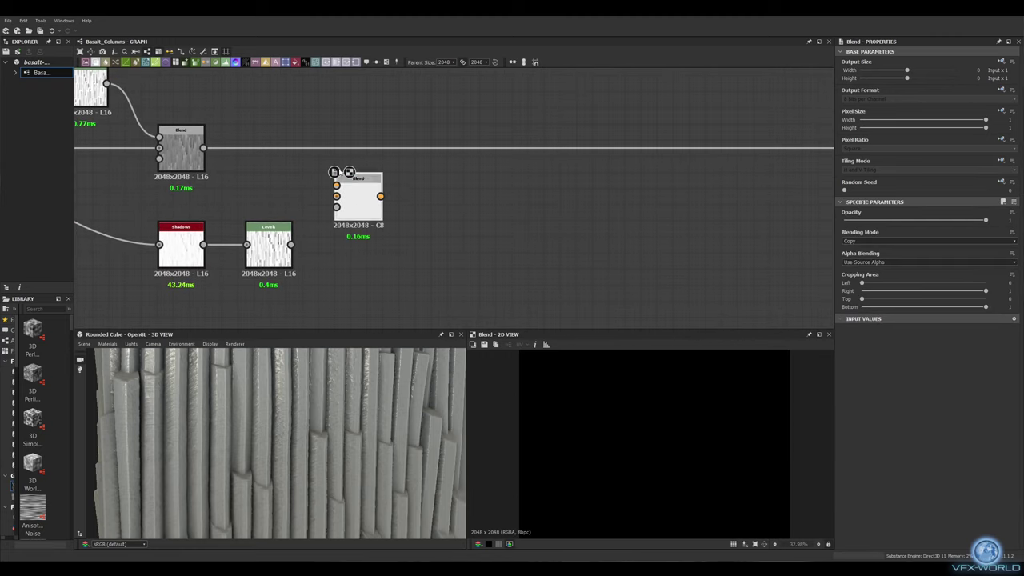
Step: Drop a Blend onto the main wire set to Multiply at 0.1 opacity
{"action": "mouse_move", "coordinate": [612, 148]}
{"action": "left_mouse_down"}
{"action": "mouse_move", "coordinate": [382, 148]}
{"action": "mouse_move", "coordinate": [361, 137]}
{"action": "left_mouse_up"}
{"action": "left_click", "coordinate": [928, 241]}
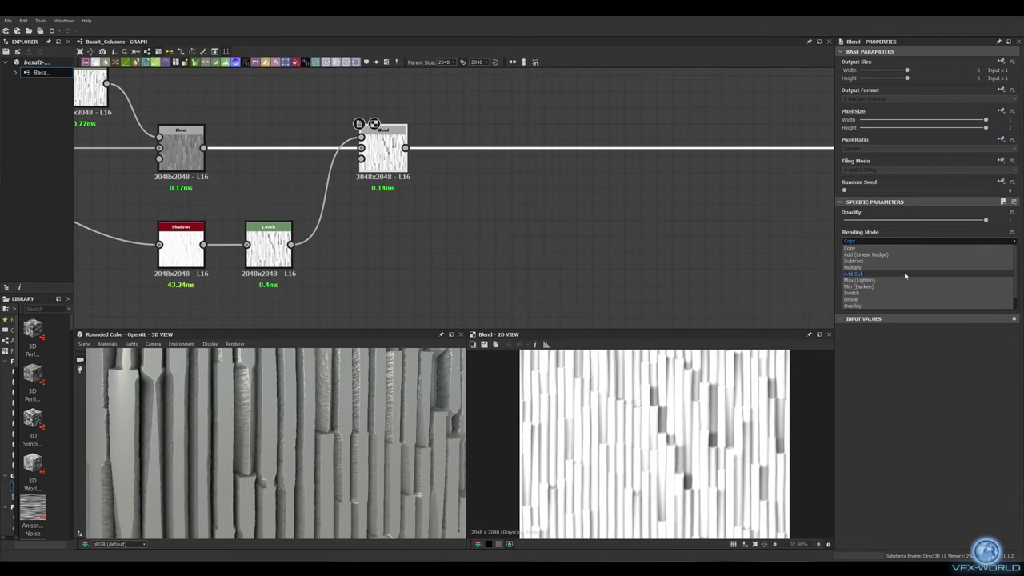
{"action": "left_click", "coordinate": [864, 256]}
{"action": "left_click_drag", "start_coordinate": [986, 220], "coordinate": [857, 220]}
{"action": "mouse_move", "coordinate": [344, 455]}
{"action": "left_mouse_down"}
{"action": "mouse_move", "coordinate": [203, 382]}
{"action": "mouse_move", "coordinate": [266, 409]}
{"action": "left_mouse_up"}
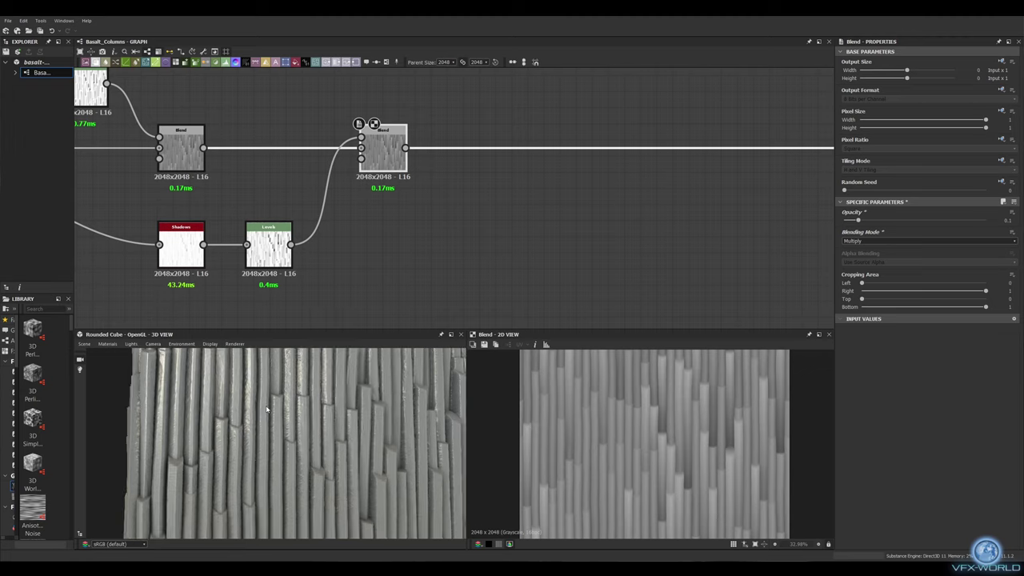
{"action": "middle_click_drag", "start_coordinate": [294, 245], "coordinate": [232, 247]}
Step: Chain a Quantize Grayscale and an Edge Detect node after Levels
{"action": "left_click_drag", "start_coordinate": [442, 275], "coordinate": [442, 275]}
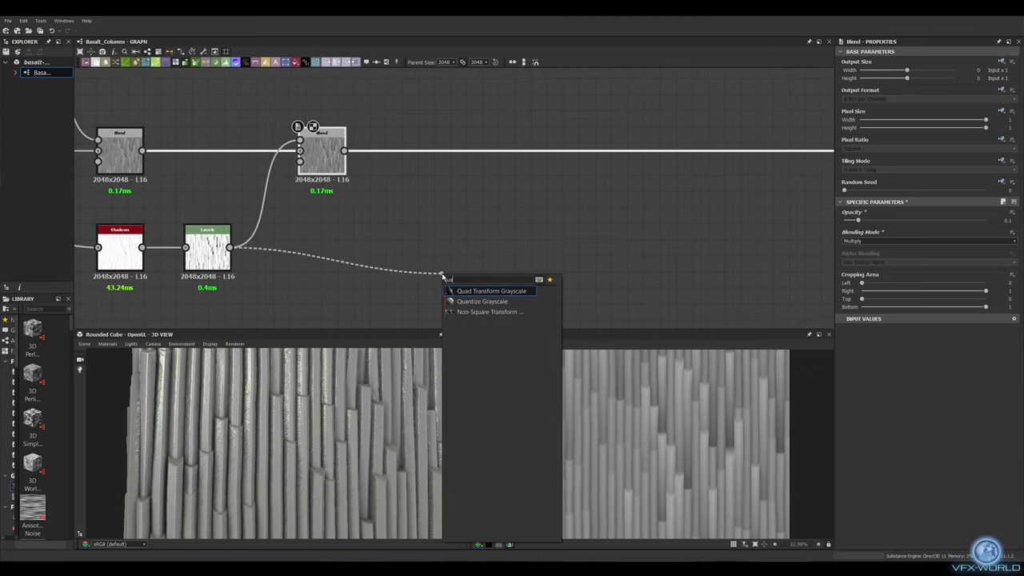
{"action": "left_click", "coordinate": [480, 286]}
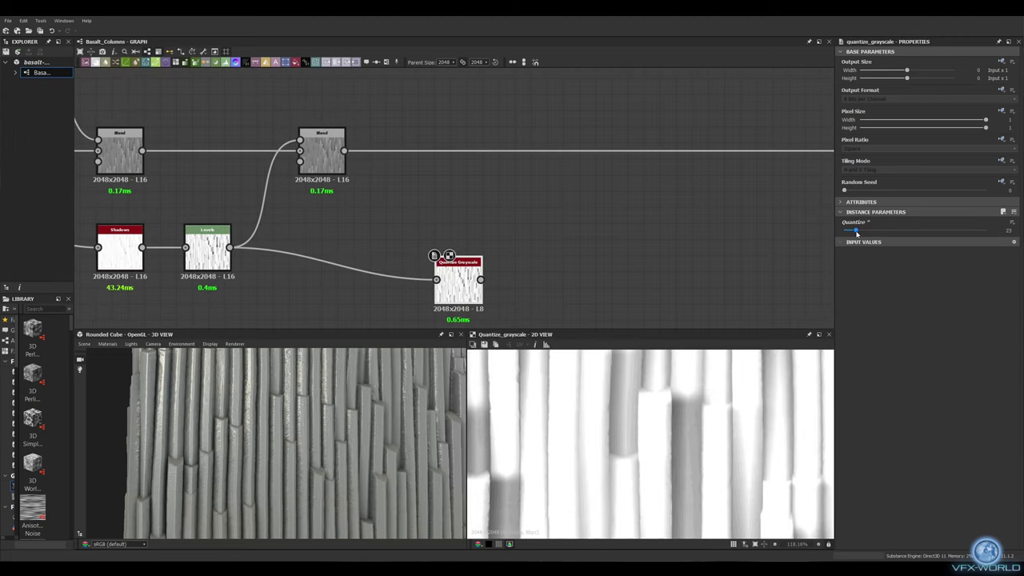
{"action": "middle_click_drag", "start_coordinate": [574, 229], "coordinate": [562, 174]}
{"action": "scroll", "coordinate": [499, 219], "scroll_direction": "up", "scroll_amount": 3}
{"action": "scroll", "coordinate": [488, 224], "scroll_direction": "down", "scroll_amount": 3}
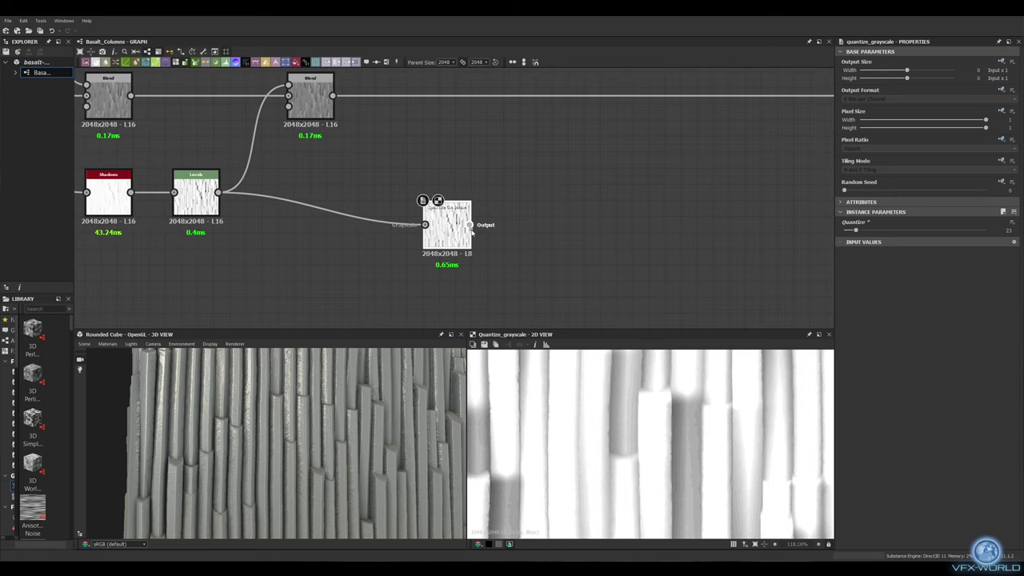
{"action": "left_click_drag", "start_coordinate": [469, 225], "coordinate": [489, 227]}
{"action": "left_click", "coordinate": [519, 246]}
{"action": "middle_click_drag", "start_coordinate": [677, 223], "coordinate": [628, 231]}
Step: Add a Slope Blur Grayscale after Edge Detect in Max mode, intensity 1.49
{"action": "left_click_drag", "start_coordinate": [485, 232], "coordinate": [525, 177]}
{"action": "left_click", "coordinate": [560, 190]}
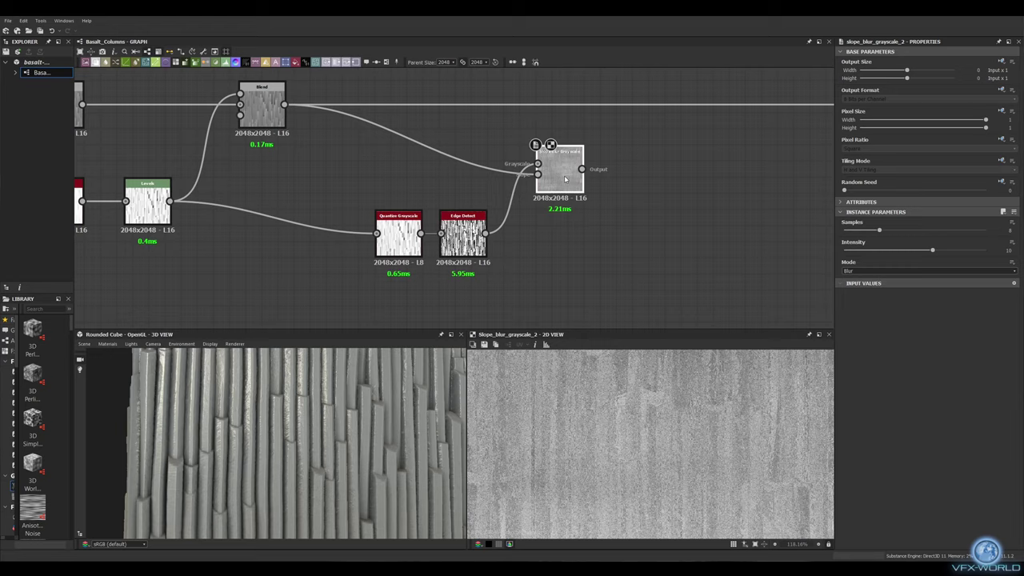
{"action": "left_click", "coordinate": [872, 285]}
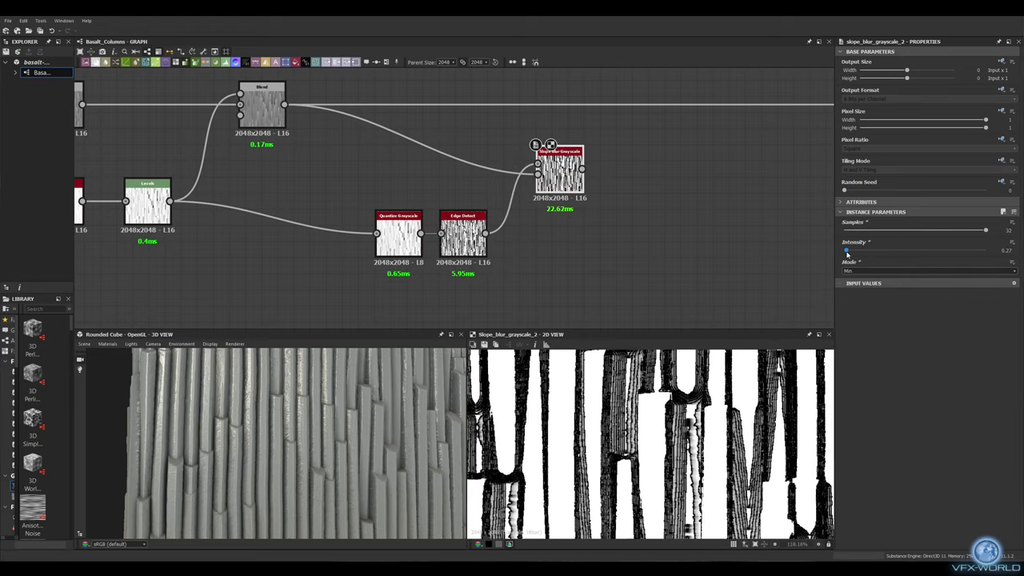
{"action": "left_click", "coordinate": [860, 273]}
{"action": "left_click", "coordinate": [856, 292]}
{"action": "left_click_drag", "start_coordinate": [848, 250], "coordinate": [857, 251]}
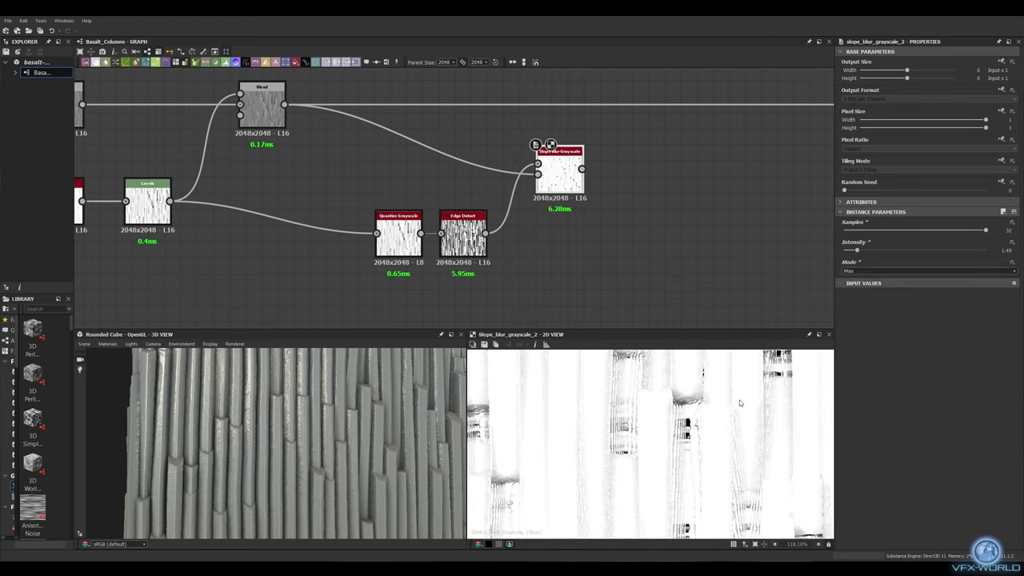
Step: Multiply the slope blur result into the heightmap before Auto Levels at about 0.01 opacity
{"action": "scroll", "coordinate": [740, 402], "scroll_direction": "down", "scroll_amount": 3}
{"action": "middle_click_drag", "start_coordinate": [673, 240], "coordinate": [520, 254]}
{"action": "key", "text": "ctrl+v"}
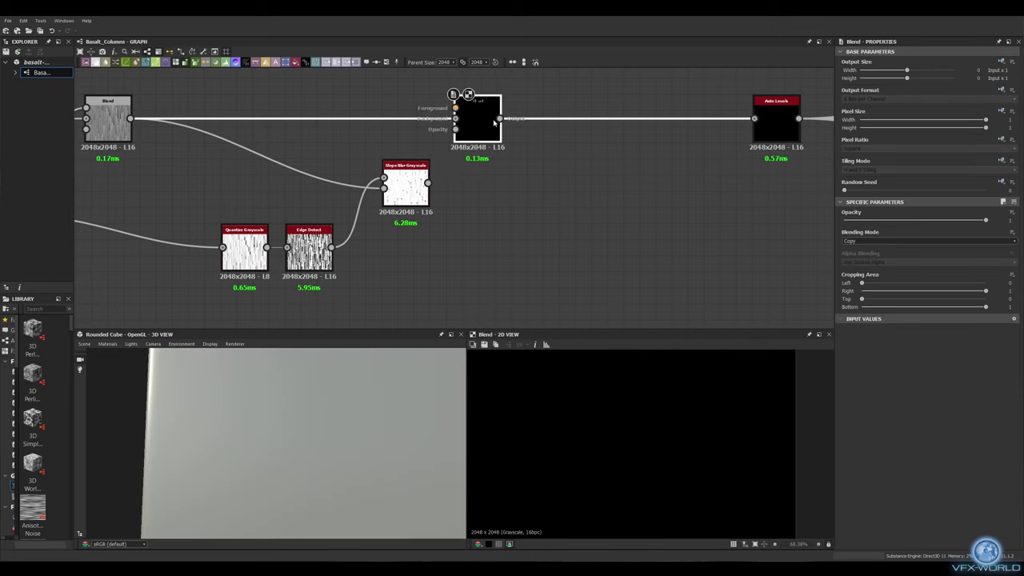
{"action": "left_click_drag", "start_coordinate": [472, 108], "coordinate": [472, 112]}
{"action": "left_click_drag", "start_coordinate": [985, 220], "coordinate": [858, 220]}
{"action": "left_click", "coordinate": [928, 241]}
{"action": "left_click", "coordinate": [864, 269]}
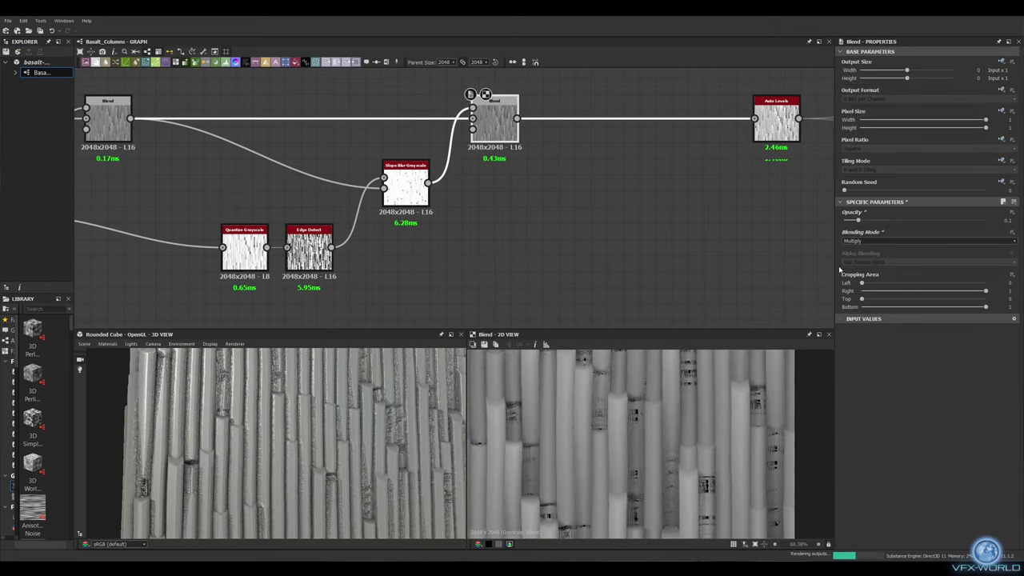
{"action": "mouse_move", "coordinate": [325, 437]}
{"action": "left_mouse_down"}
{"action": "mouse_move", "coordinate": [315, 452]}
{"action": "mouse_move", "coordinate": [317, 385]}
{"action": "left_mouse_up"}
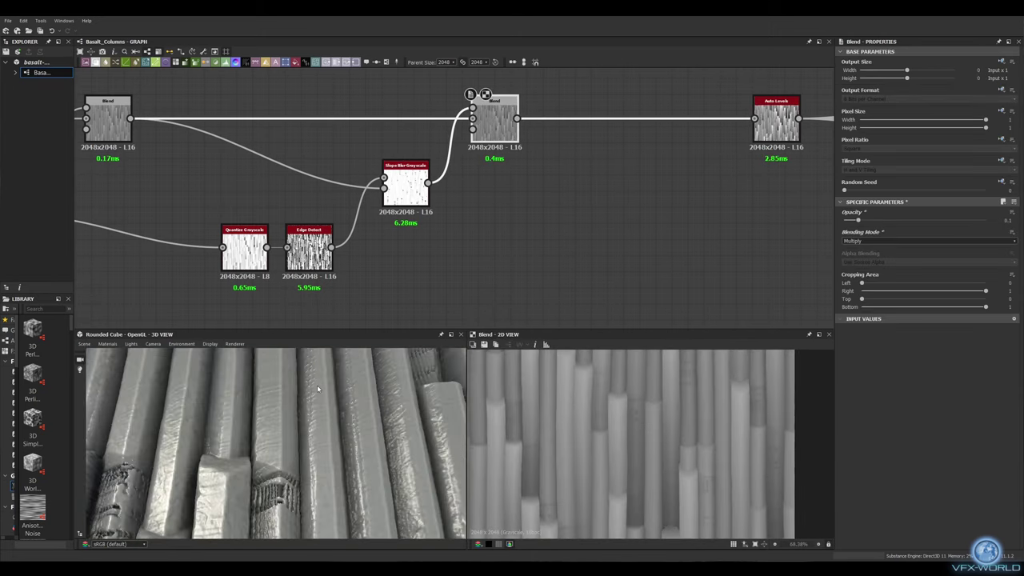
{"action": "left_click_drag", "start_coordinate": [858, 219], "coordinate": [996, 221]}
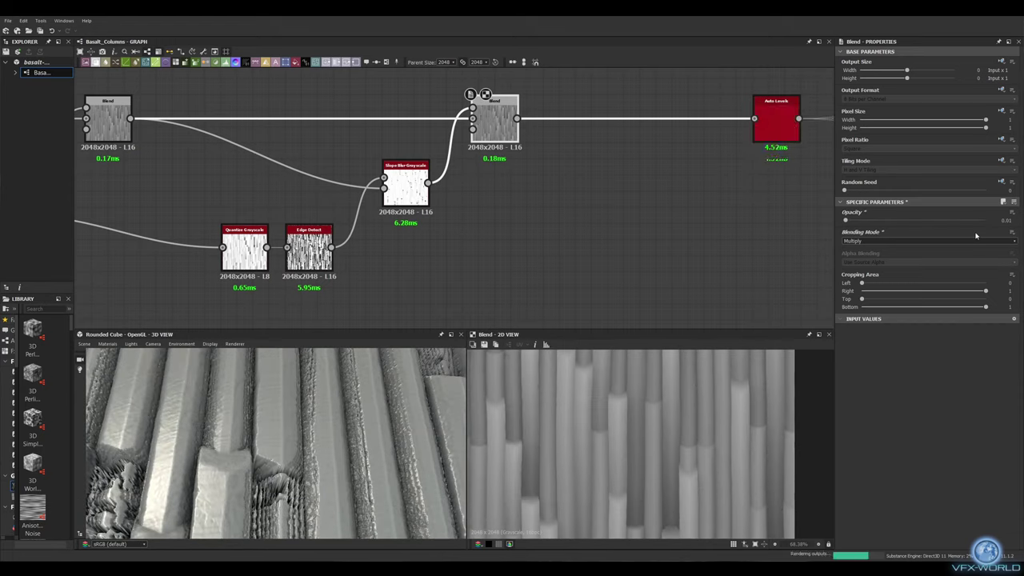
{"action": "left_click_drag", "start_coordinate": [335, 448], "coordinate": [258, 467]}
Step: Frame the detail nodes as 'Adding first fine details'
{"action": "middle_click_drag", "start_coordinate": [480, 232], "coordinate": [400, 236]}
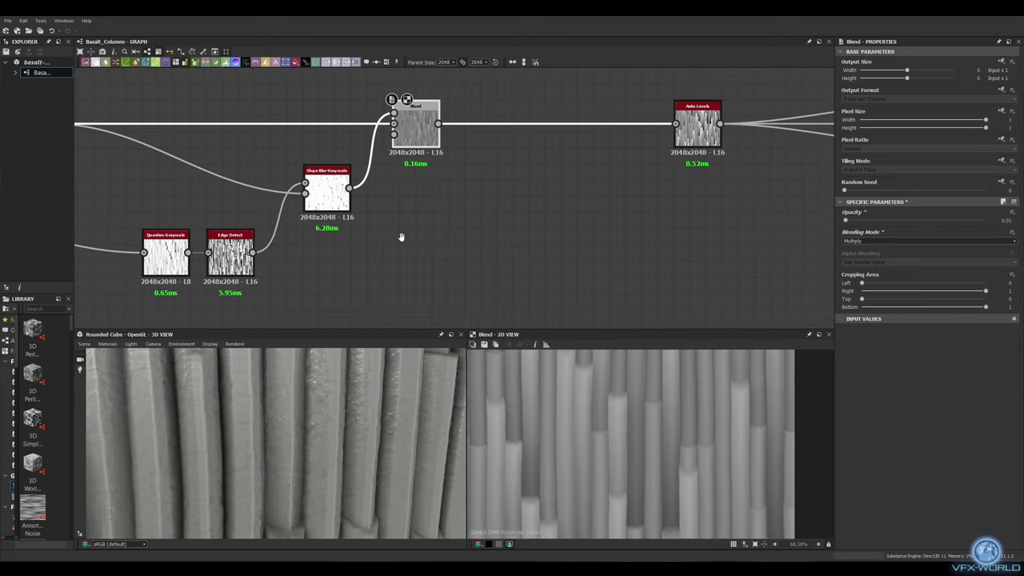
{"action": "scroll", "coordinate": [401, 237], "scroll_direction": "down", "scroll_amount": 3}
{"action": "scroll", "coordinate": [641, 176], "scroll_direction": "down", "scroll_amount": 2}
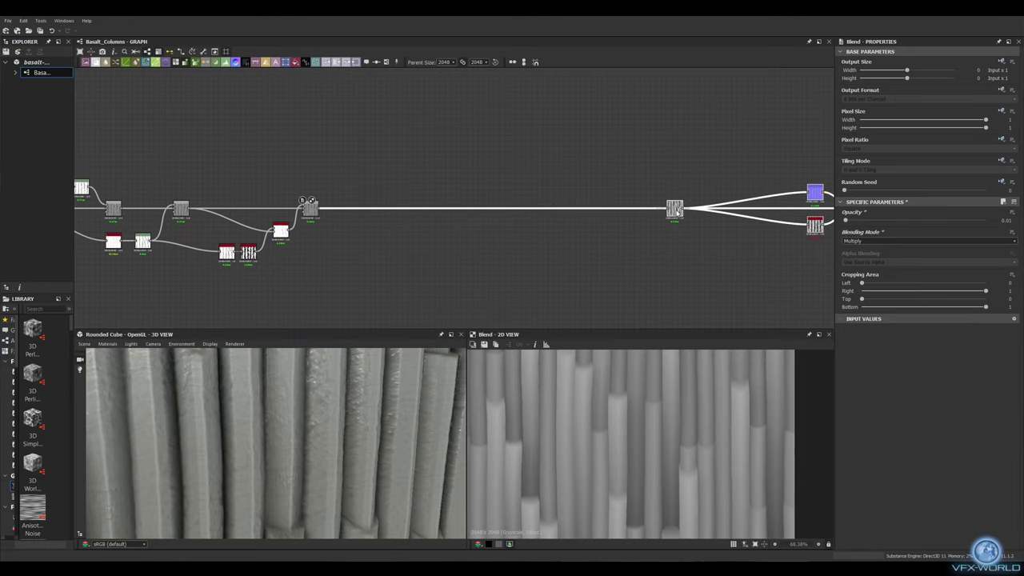
{"action": "middle_click_drag", "start_coordinate": [340, 279], "coordinate": [486, 280]}
{"action": "key", "text": "ctrl+f"}
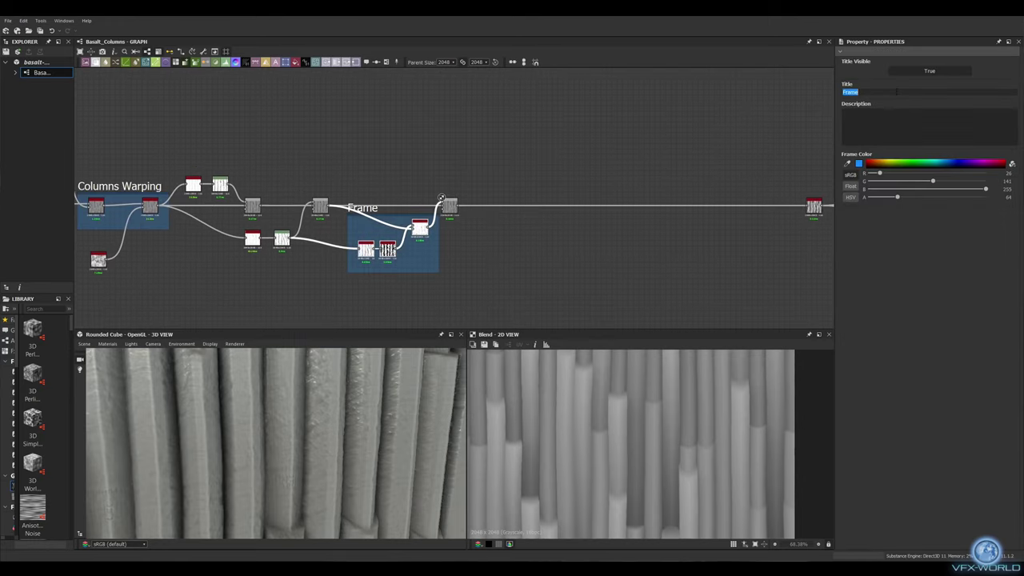
{"action": "scroll", "coordinate": [462, 268], "scroll_direction": "up", "scroll_amount": 2}
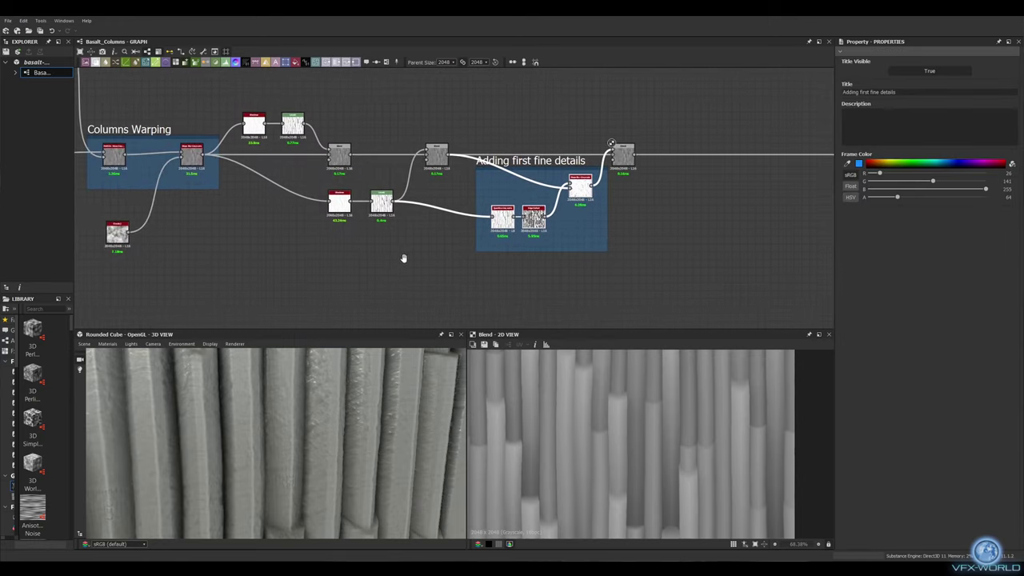
{"action": "scroll", "coordinate": [520, 222], "scroll_direction": "right", "scroll_amount": 3}
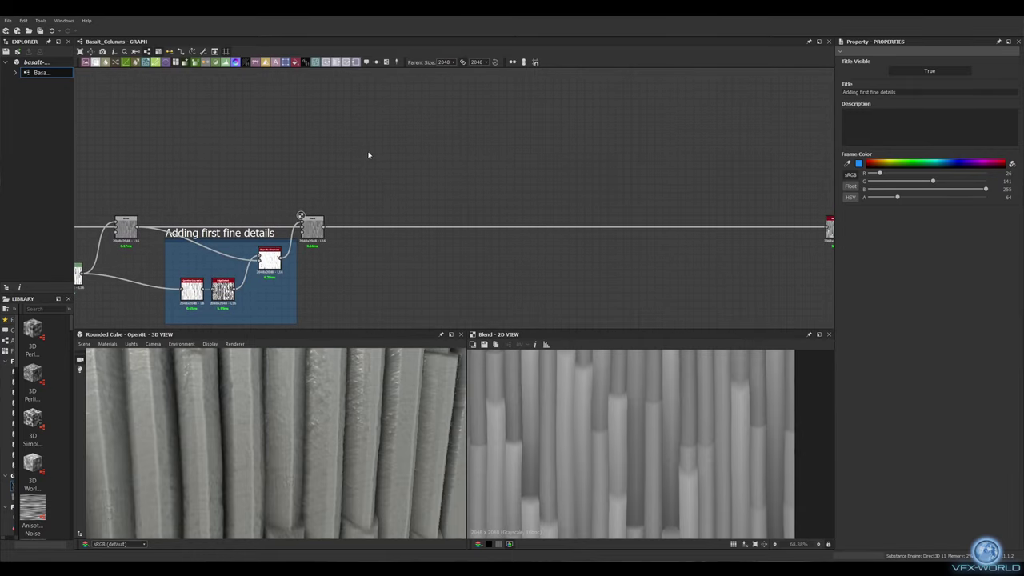
{"action": "right_click", "coordinate": [369, 154]}
{"action": "scroll", "coordinate": [368, 154], "scroll_direction": "down", "scroll_amount": 2}
Step: Add a Directional Warp node with intensity 20
{"action": "middle_click_drag", "start_coordinate": [323, 151], "coordinate": [579, 145]}
{"action": "right_click", "coordinate": [640, 147]}
{"action": "left_click", "coordinate": [657, 165]}
{"action": "scroll", "coordinate": [527, 163], "scroll_direction": "up", "scroll_amount": 2}
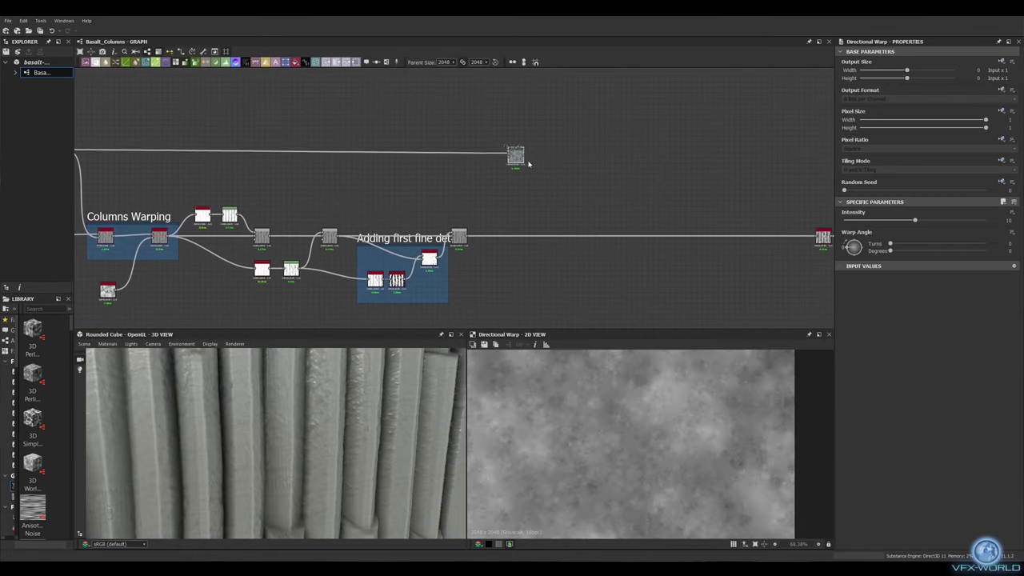
{"action": "scroll", "coordinate": [487, 194], "scroll_direction": "up", "scroll_amount": 2}
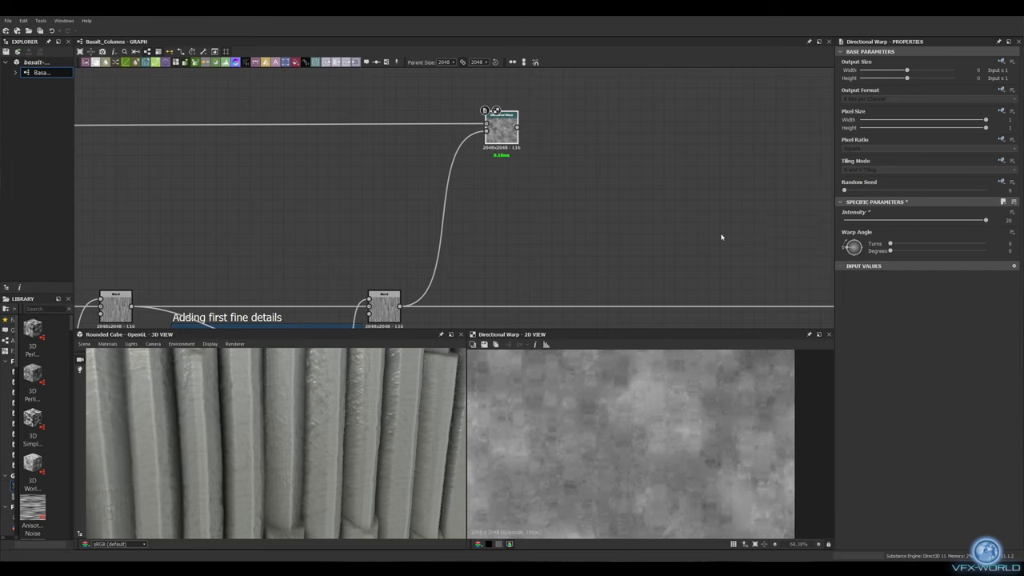
Step: Blend the warp with the heightmap in Min (Darken) at about 0.06 opacity
{"action": "middle_click_drag", "start_coordinate": [722, 236], "coordinate": [473, 203]}
{"action": "key", "text": "space"}
{"action": "left_click", "coordinate": [400, 330]}
{"action": "left_click_drag", "start_coordinate": [388, 274], "coordinate": [342, 175]}
{"action": "left_click", "coordinate": [928, 241]}
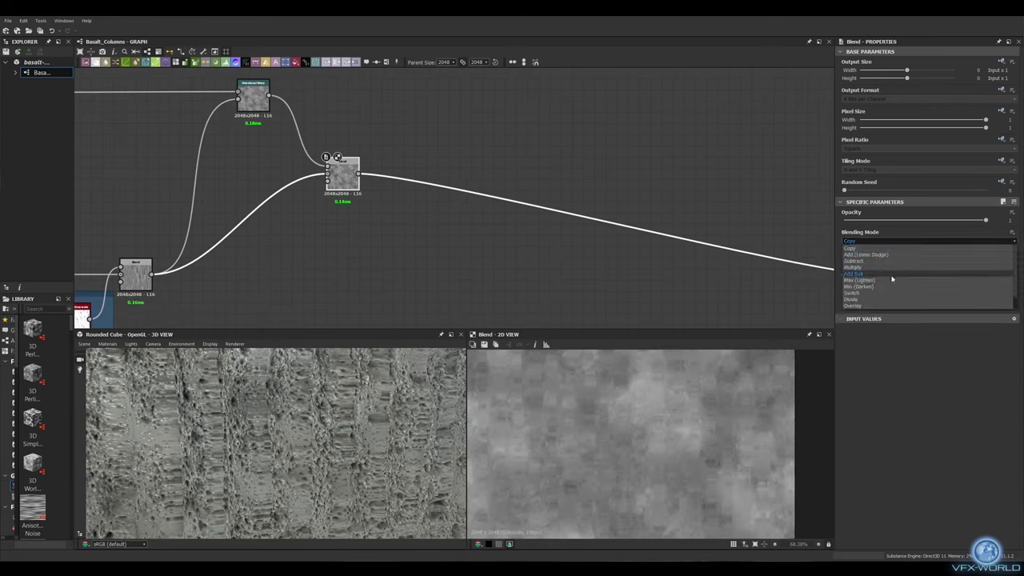
{"action": "left_click", "coordinate": [887, 279]}
{"action": "left_click_drag", "start_coordinate": [985, 220], "coordinate": [859, 220]}
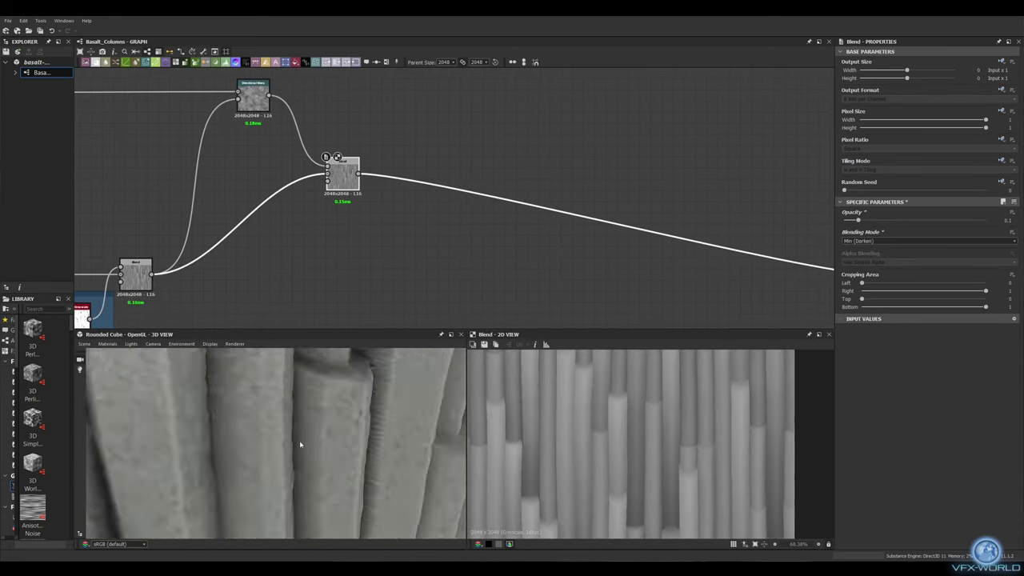
Step: Frame the warp and blend nodes as Surface Details
{"action": "mouse_move", "coordinate": [423, 393]}
{"action": "left_mouse_down"}
{"action": "mouse_move", "coordinate": [385, 434]}
{"action": "mouse_move", "coordinate": [376, 392]}
{"action": "left_mouse_up"}
{"action": "middle_click_drag", "start_coordinate": [415, 247], "coordinate": [240, 223]}
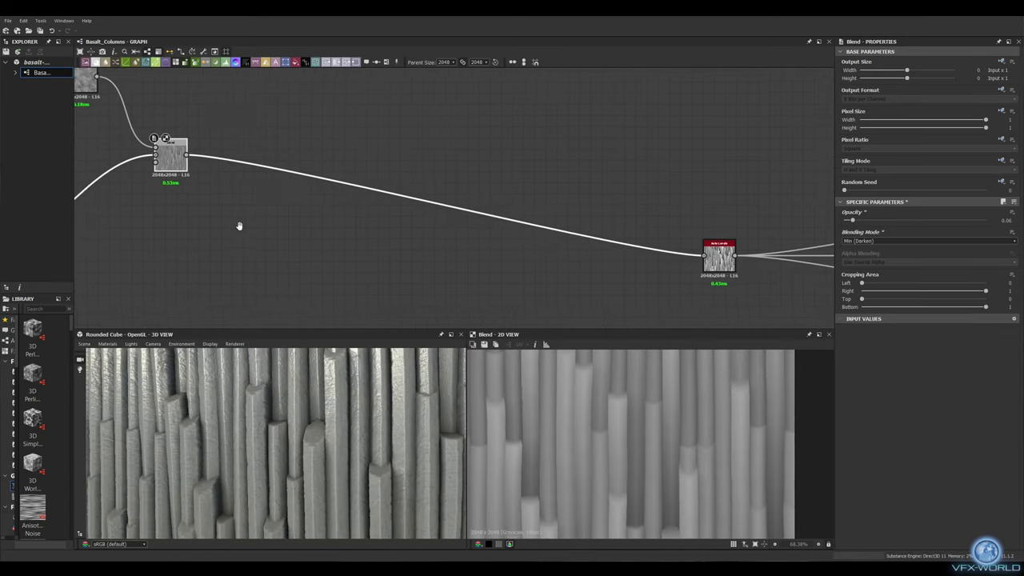
{"action": "scroll", "coordinate": [240, 224], "scroll_direction": "down", "scroll_amount": 5}
{"action": "scroll", "coordinate": [398, 160], "scroll_direction": "up", "scroll_amount": 2}
{"action": "key", "text": "ctrl+f"}
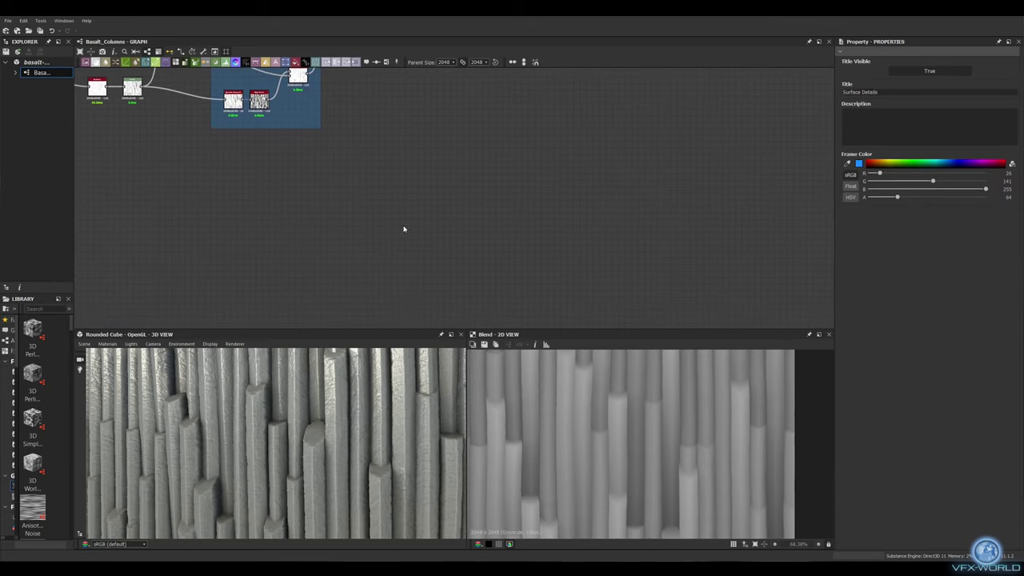
Step: Add a Tile Generator with tile scale about 0.16 and row offset about 0.43
{"action": "key", "text": "space"}
{"action": "type", "text": "tile gen"}
{"action": "key", "text": "Return"}
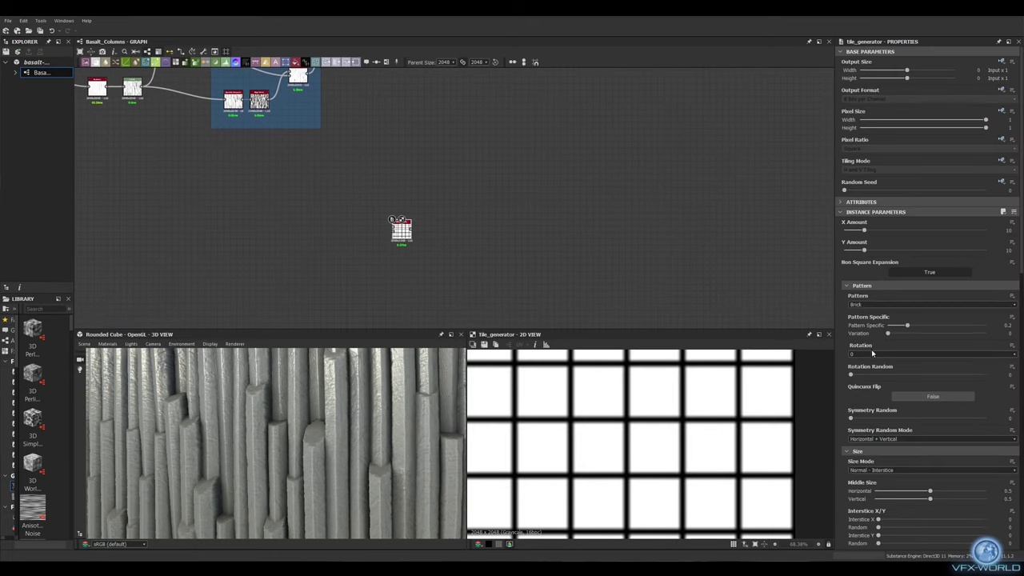
{"action": "scroll", "coordinate": [872, 352], "scroll_direction": "down", "scroll_amount": 3}
{"action": "left_click", "coordinate": [860, 491]}
{"action": "scroll", "coordinate": [646, 448], "scroll_direction": "down", "scroll_amount": 3}
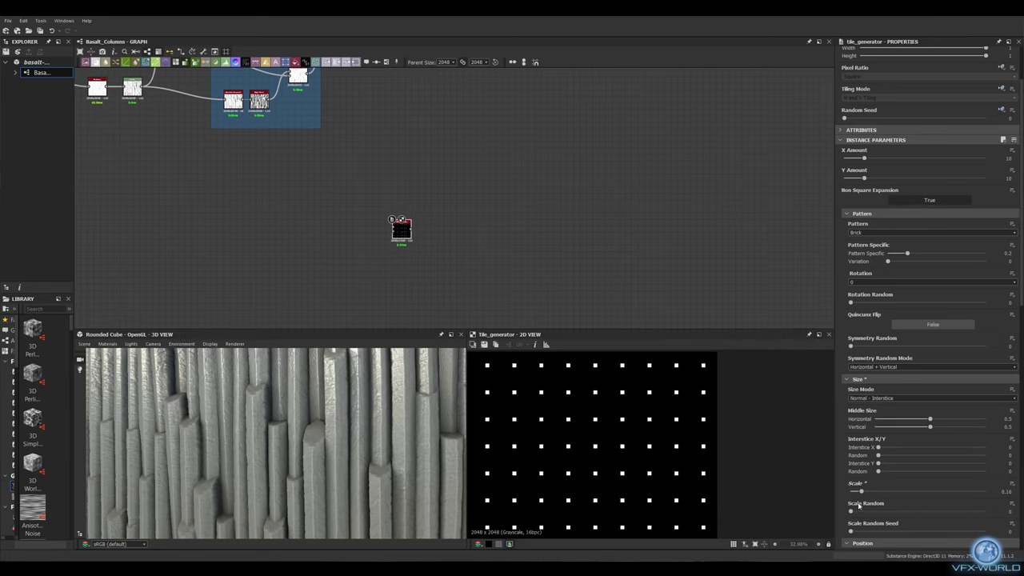
{"action": "scroll", "coordinate": [939, 510], "scroll_direction": "down", "scroll_amount": 5}
{"action": "scroll", "coordinate": [927, 464], "scroll_direction": "down", "scroll_amount": 2}
{"action": "left_click", "coordinate": [909, 396]}
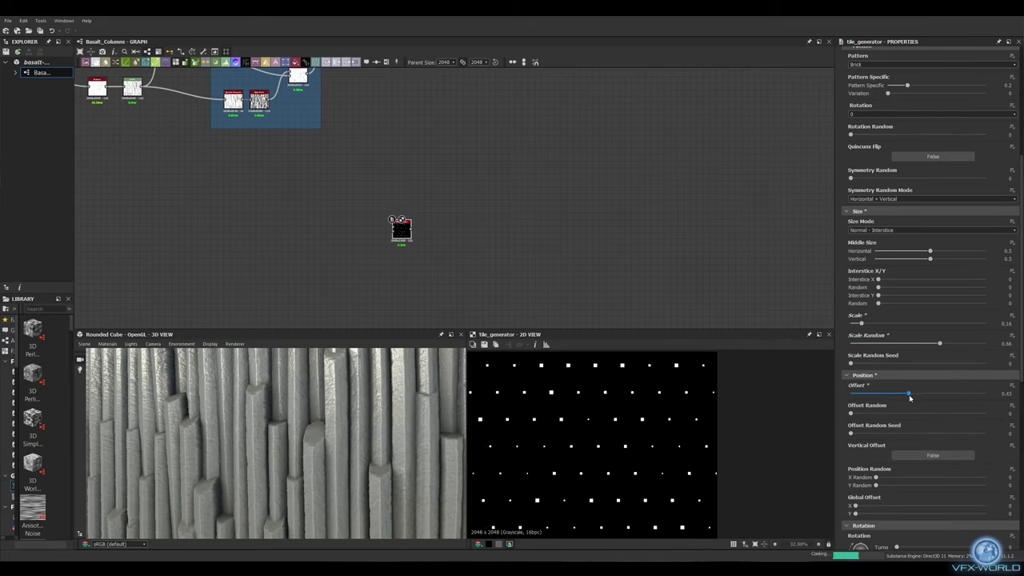
{"action": "scroll", "coordinate": [906, 402], "scroll_direction": "down", "scroll_amount": 3}
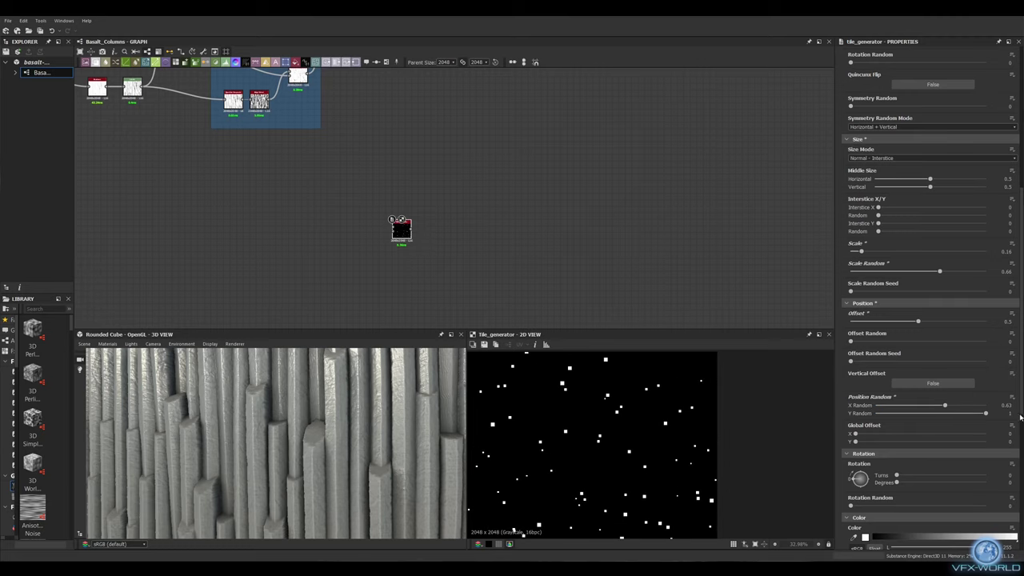
{"action": "scroll", "coordinate": [911, 331], "scroll_direction": "down", "scroll_amount": 10}
{"action": "scroll", "coordinate": [426, 246], "scroll_direction": "up", "scroll_amount": 5}
Step: Chain a Histogram Scan and a Distance node after the Tile Generator, wiring it into Distance
{"action": "mouse_move", "coordinate": [353, 168]}
{"action": "left_mouse_down"}
{"action": "mouse_move", "coordinate": [435, 147]}
{"action": "mouse_move", "coordinate": [471, 96]}
{"action": "mouse_move", "coordinate": [552, 128]}
{"action": "left_mouse_up"}
{"action": "left_click", "coordinate": [491, 153]}
{"action": "left_click", "coordinate": [592, 133]}
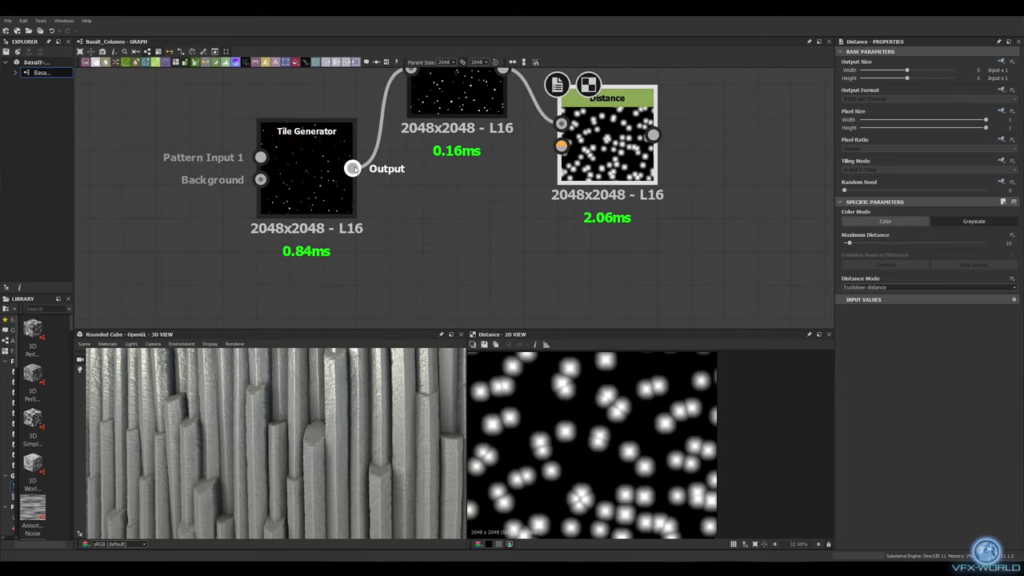
{"action": "left_click_drag", "start_coordinate": [353, 168], "coordinate": [562, 178]}
{"action": "scroll", "coordinate": [463, 152], "scroll_direction": "down", "scroll_amount": 2}
{"action": "double_click", "coordinate": [462, 148]}
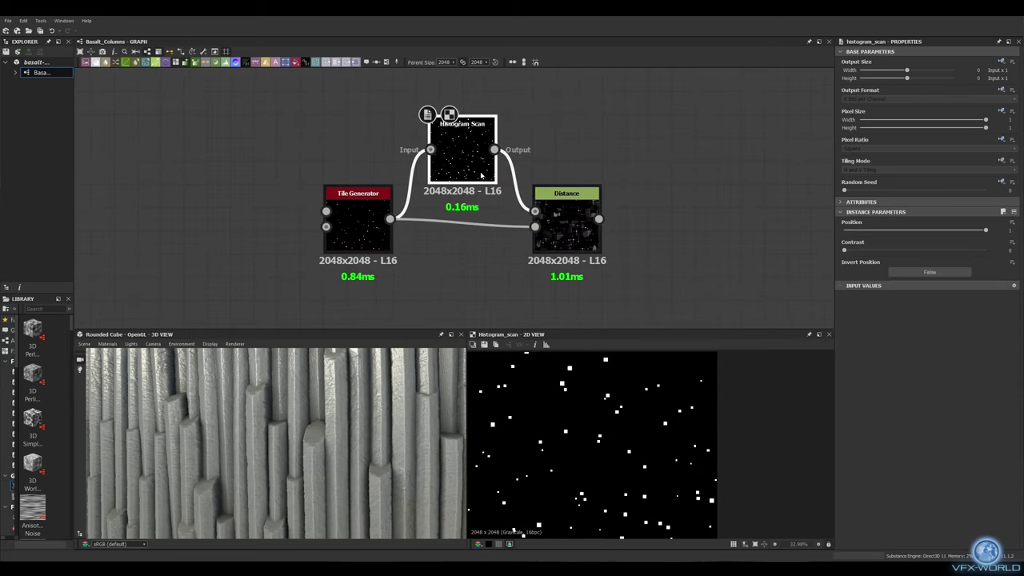
{"action": "scroll", "coordinate": [559, 224], "scroll_direction": "up", "scroll_amount": 3}
{"action": "left_click", "coordinate": [558, 224]}
{"action": "key", "text": "Delete"}
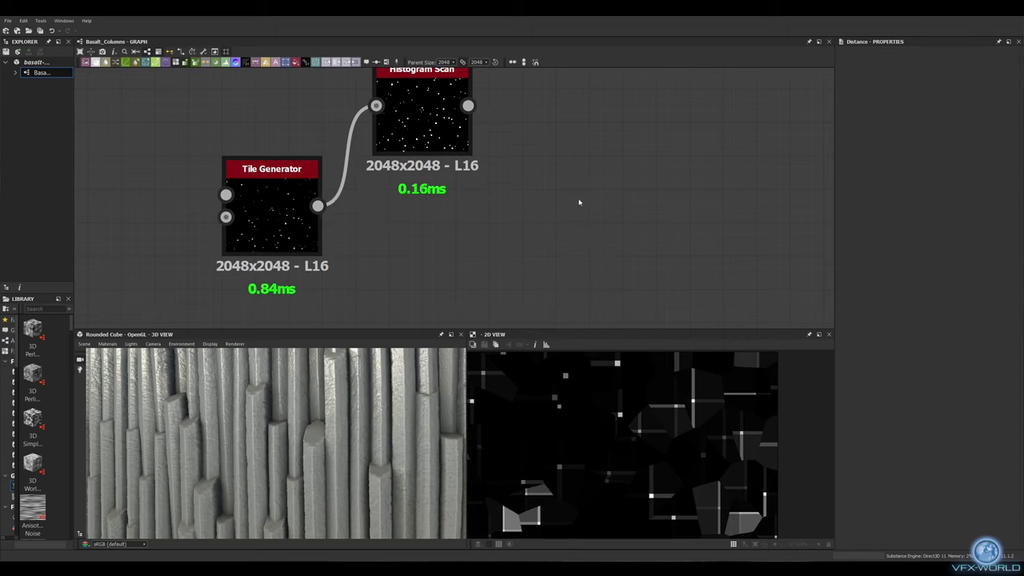
{"action": "left_click", "coordinate": [272, 212]}
{"action": "key", "text": "ctrl+z"}
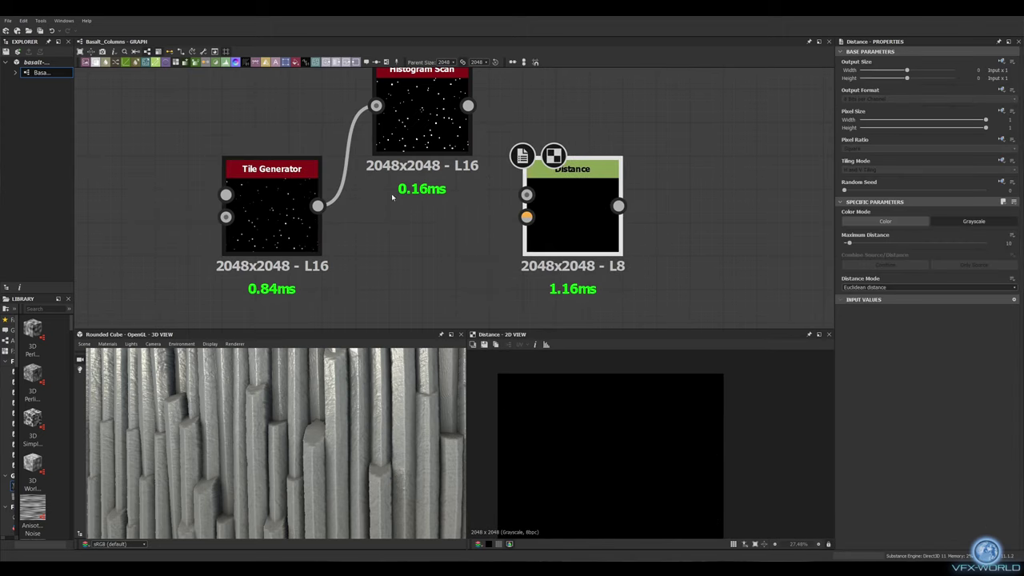
Step: Change how the Distance node combines source and distance, comparing Histogram Scan and Tile Generator outputs
{"action": "left_click", "coordinate": [449, 149]}
{"action": "left_click", "coordinate": [572, 204]}
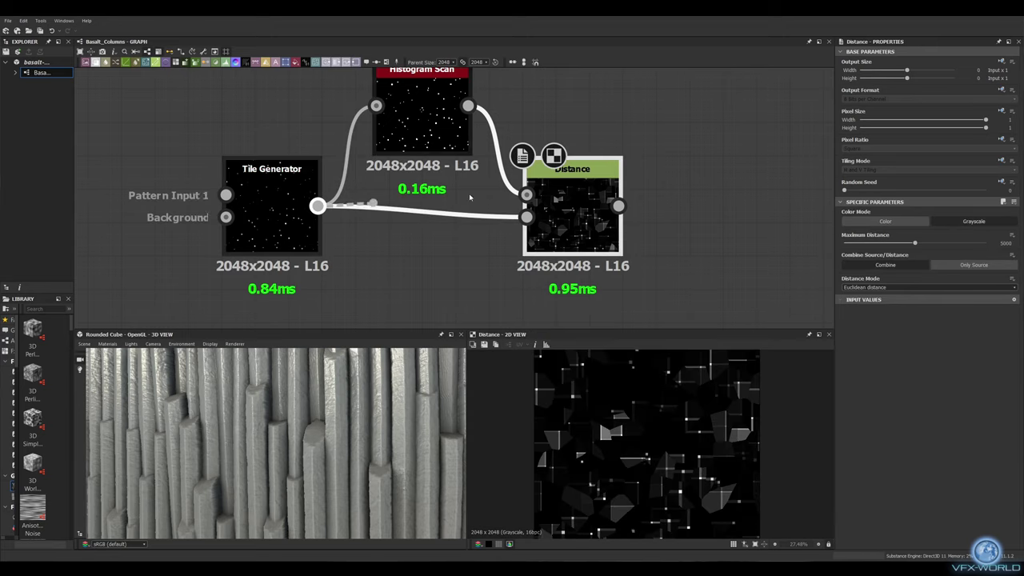
{"action": "left_click", "coordinate": [885, 265]}
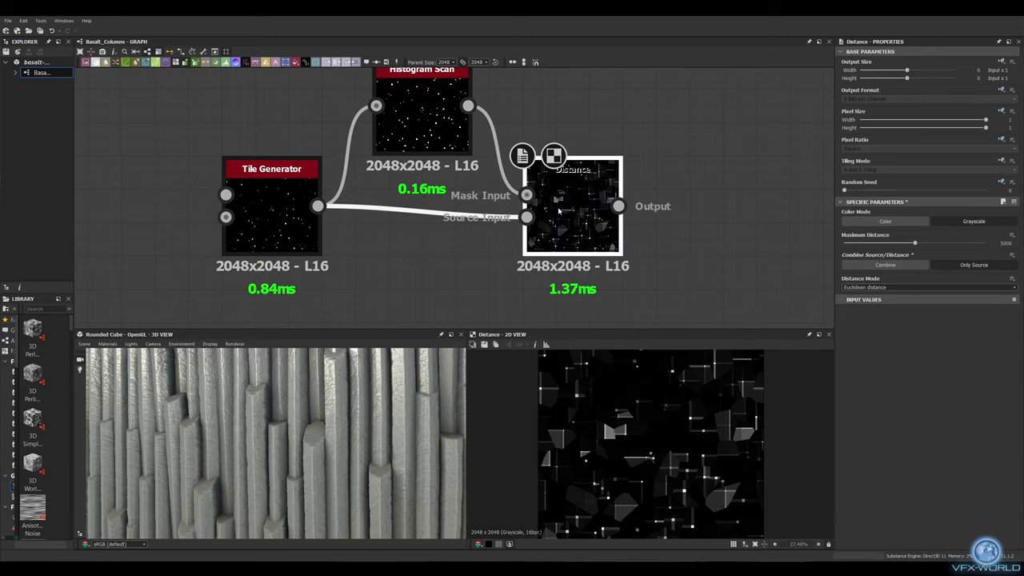
{"action": "left_click", "coordinate": [471, 152]}
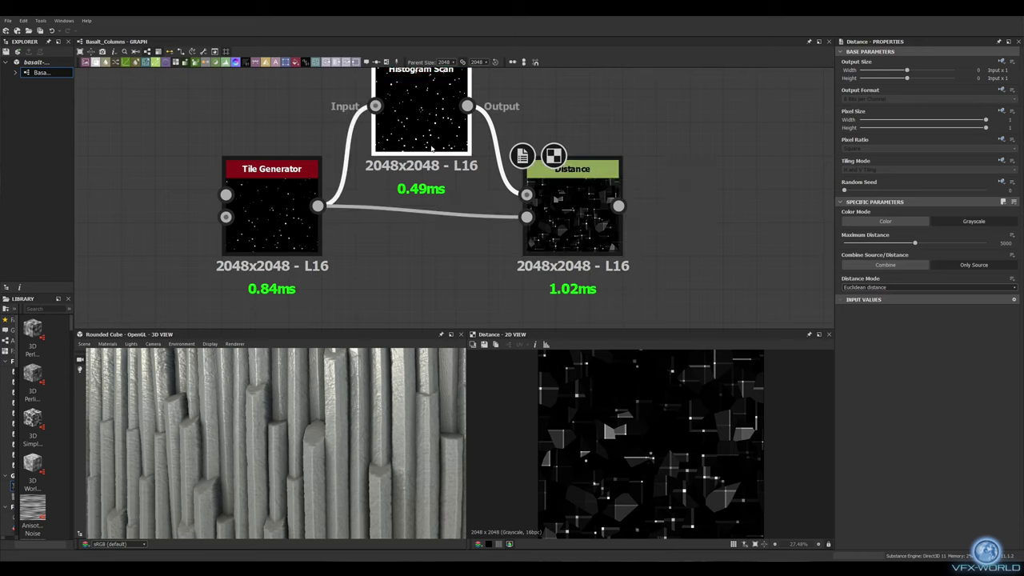
{"action": "left_click", "coordinate": [272, 209]}
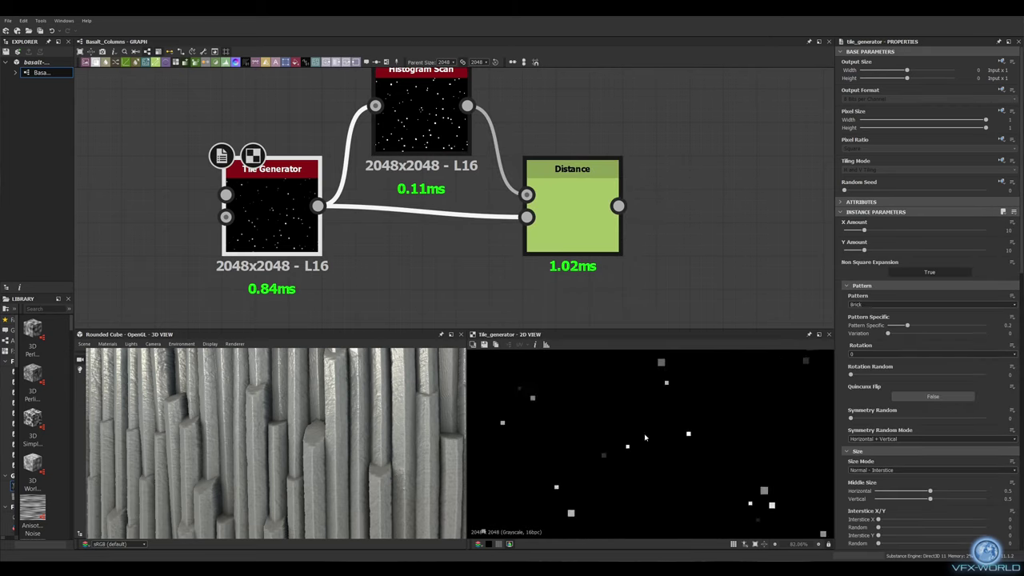
{"action": "scroll", "coordinate": [770, 435], "scroll_direction": "down", "scroll_amount": 3}
{"action": "scroll", "coordinate": [408, 211], "scroll_direction": "down", "scroll_amount": 3}
{"action": "key", "text": "space"}
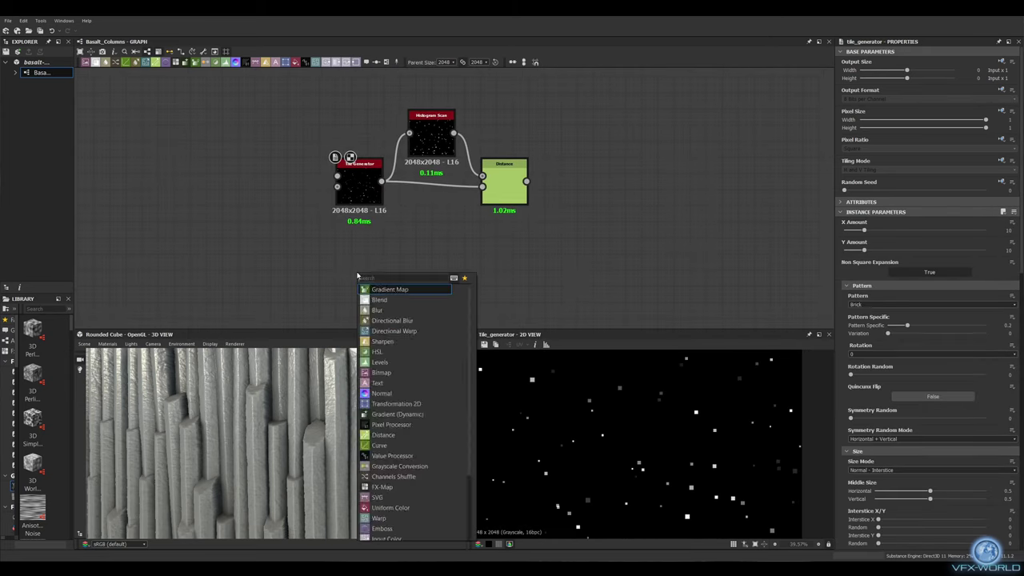
{"action": "left_click", "coordinate": [384, 286]}
{"action": "left_click", "coordinate": [873, 305]}
{"action": "left_click", "coordinate": [873, 318]}
{"action": "key", "text": "ctrl+z"}
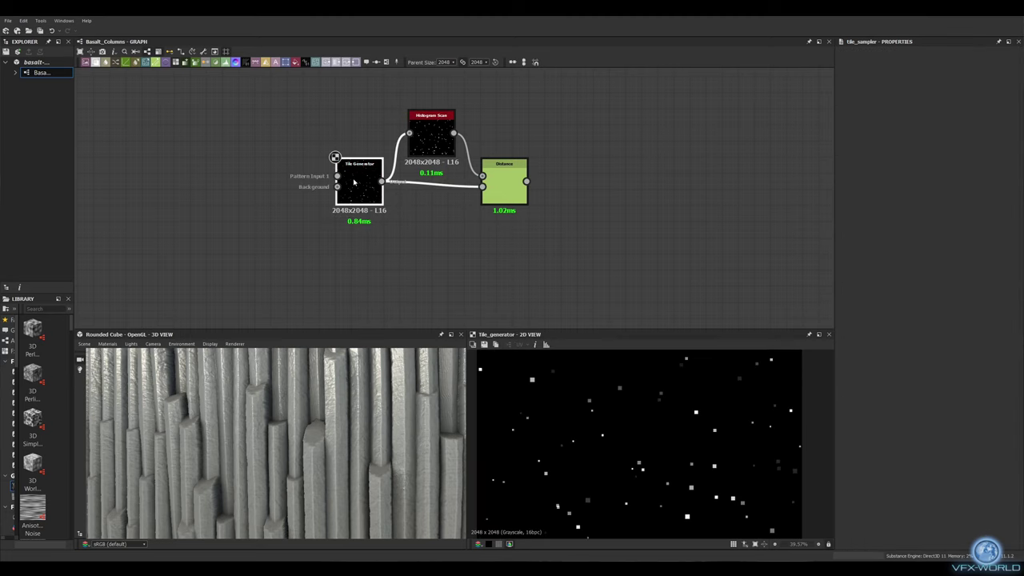
Step: Preview the Distance cells and attach an Edge Detect node to the Distance output
{"action": "double_click", "coordinate": [504, 183]}
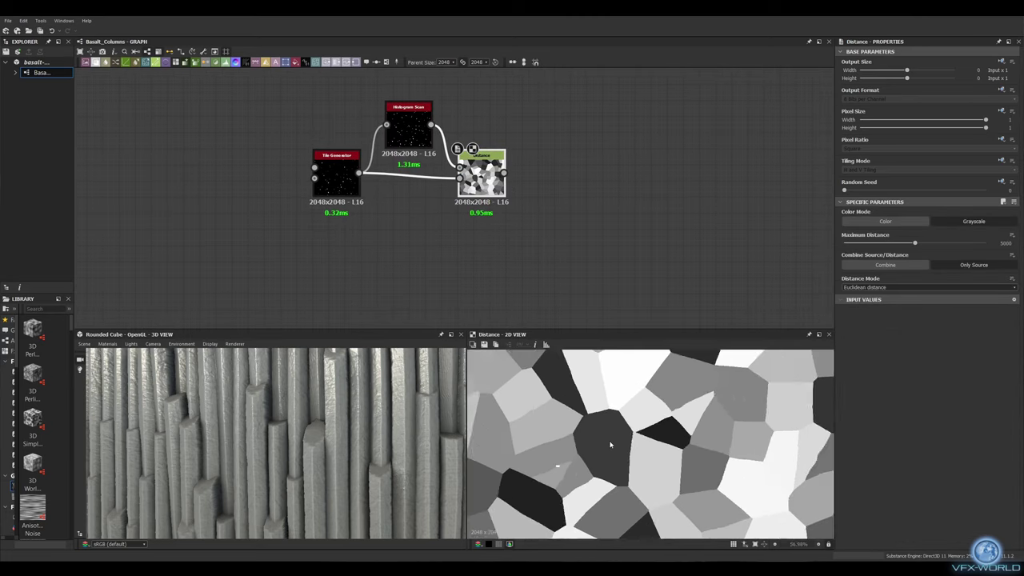
{"action": "double_click", "coordinate": [379, 131]}
{"action": "left_click", "coordinate": [450, 180]}
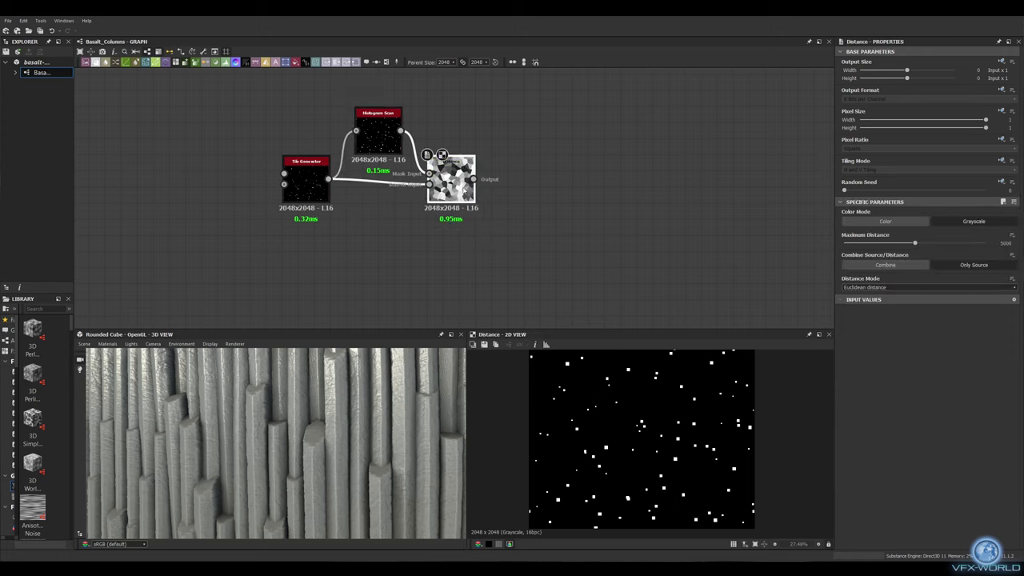
{"action": "left_click", "coordinate": [379, 132]}
{"action": "scroll", "coordinate": [507, 192], "scroll_direction": "up", "scroll_amount": 2}
{"action": "left_click_drag", "start_coordinate": [441, 168], "coordinate": [514, 168]}
{"action": "left_click", "coordinate": [560, 264]}
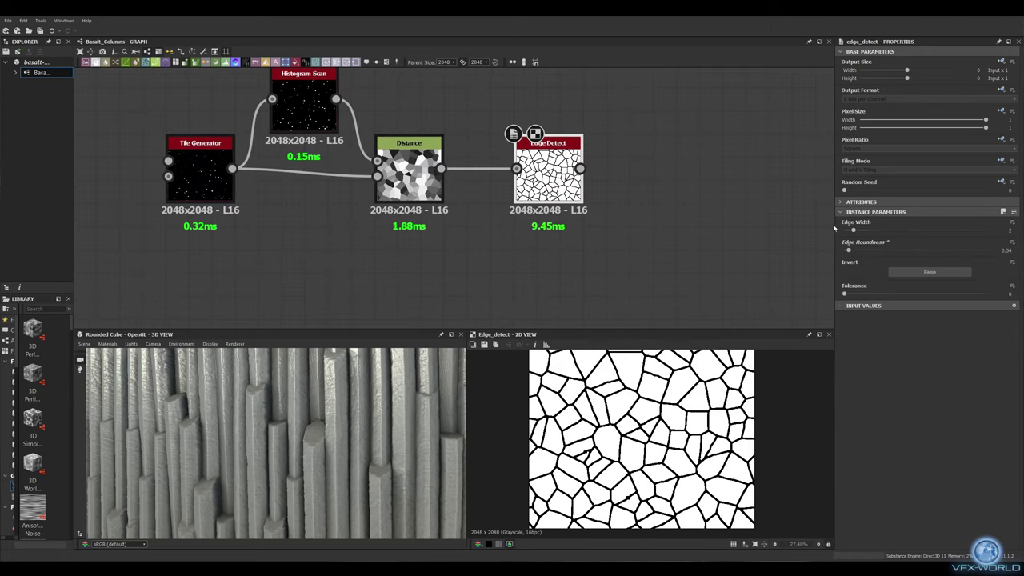
Step: Lower the Edge Detect edge width to make the cell outlines thinner
{"action": "left_click_drag", "start_coordinate": [834, 229], "coordinate": [834, 226]}
{"action": "scroll", "coordinate": [780, 399], "scroll_direction": "up", "scroll_amount": 3}
{"action": "left_click", "coordinate": [409, 168]}
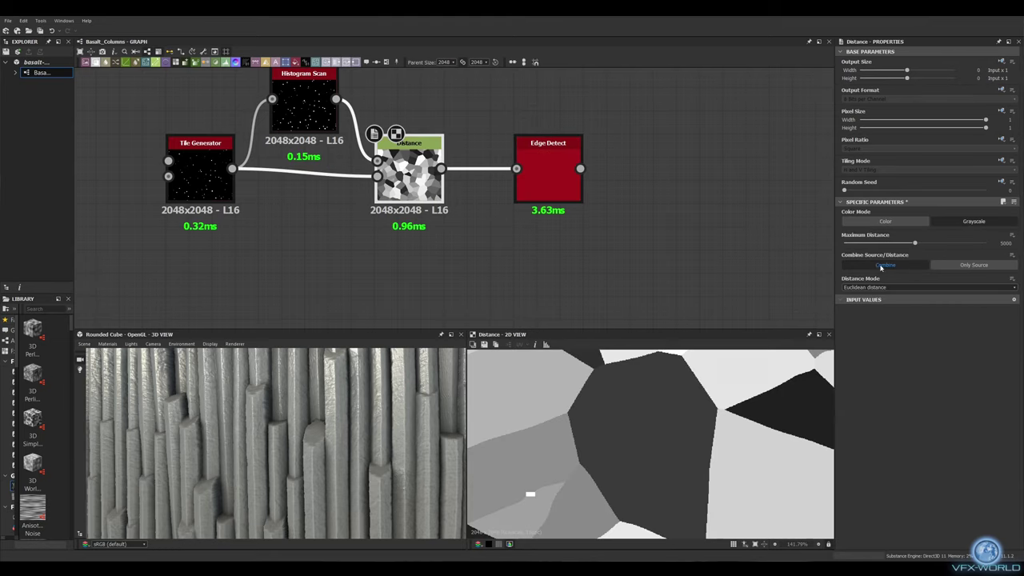
{"action": "scroll", "coordinate": [661, 398], "scroll_direction": "down", "scroll_amount": 2}
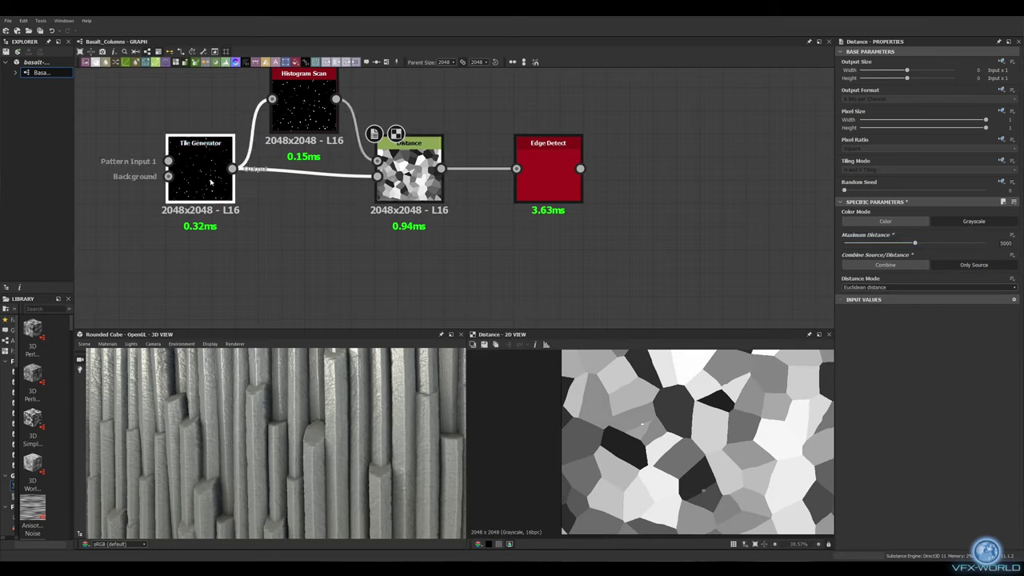
Step: Shrink the Tile Generator scale to 0.03 and preview the Edge Detect result
{"action": "left_click", "coordinate": [210, 183]}
{"action": "left_click_drag", "start_coordinate": [870, 368], "coordinate": [866, 368]}
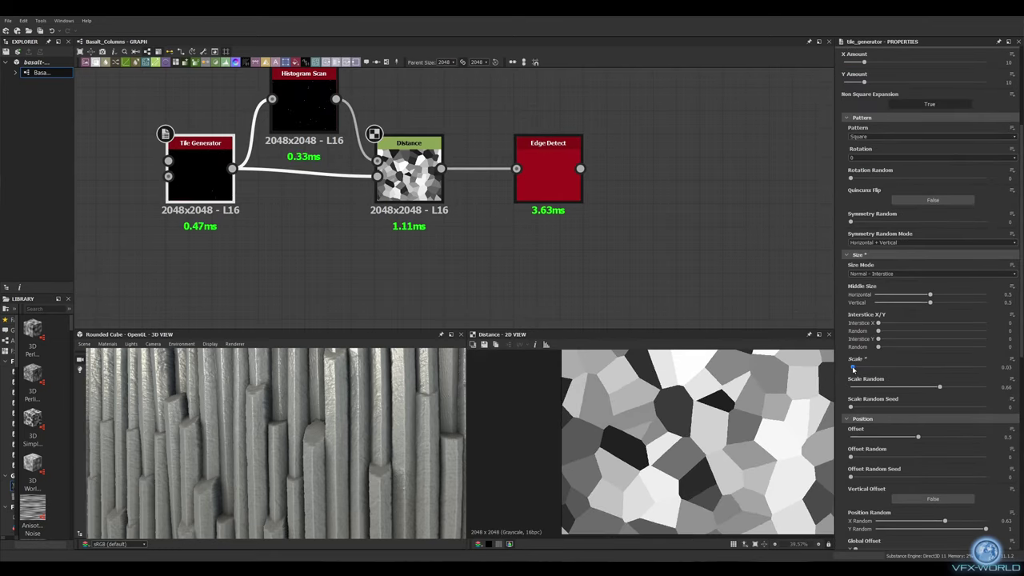
{"action": "left_click", "coordinate": [548, 172]}
{"action": "middle_click_drag", "start_coordinate": [624, 228], "coordinate": [402, 238]}
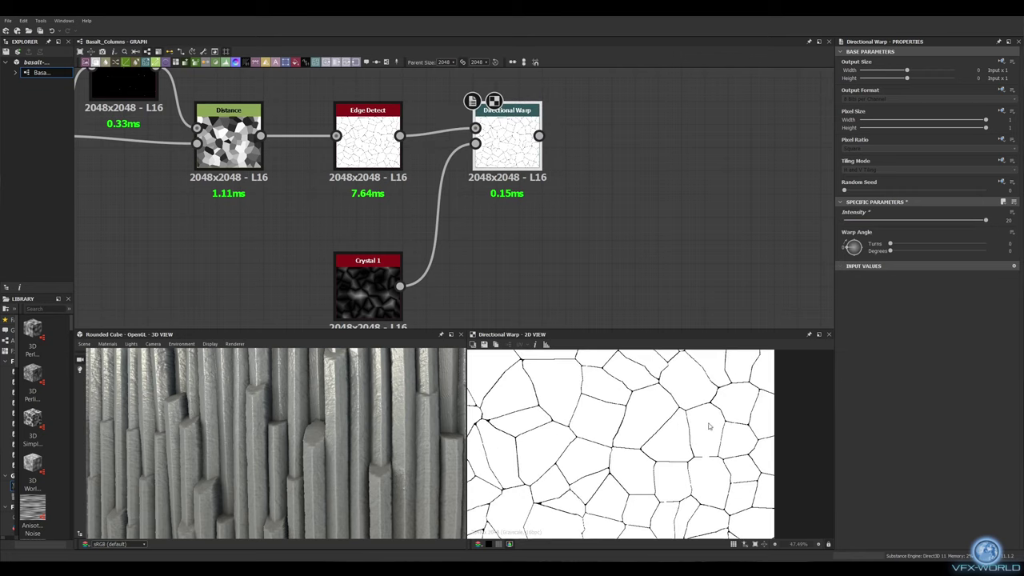
Step: Add a Slope Blur Grayscale after the Directional Warp with Gaussian Noise as its slope input
{"action": "left_click_drag", "start_coordinate": [475, 152], "coordinate": [573, 167]}
{"action": "middle_click_drag", "start_coordinate": [568, 168], "coordinate": [531, 117]}
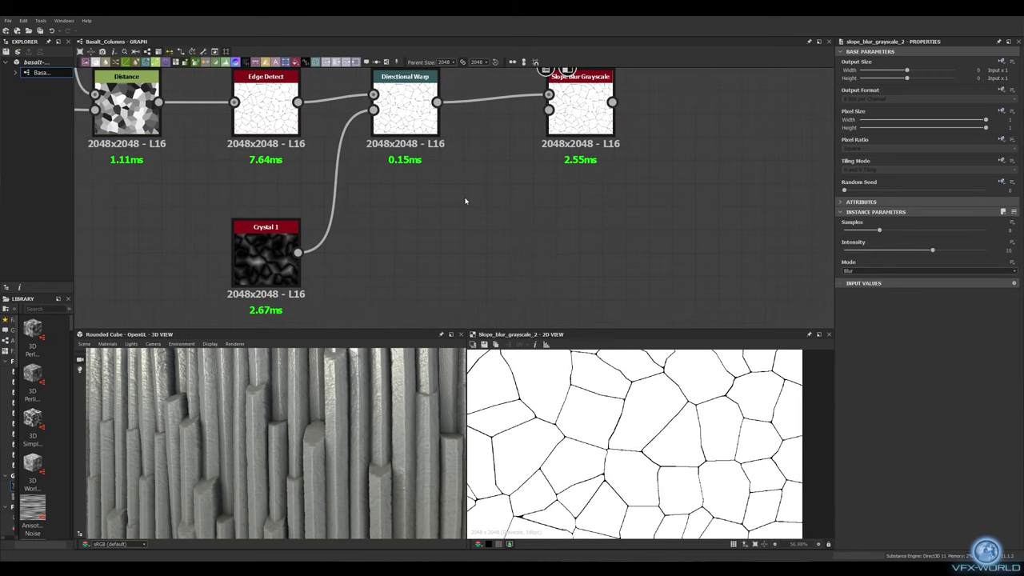
{"action": "key", "text": "space"}
{"action": "type", "text": "gaussian"}
{"action": "key", "text": "Return"}
{"action": "scroll", "coordinate": [675, 408], "scroll_direction": "down", "scroll_amount": 3}
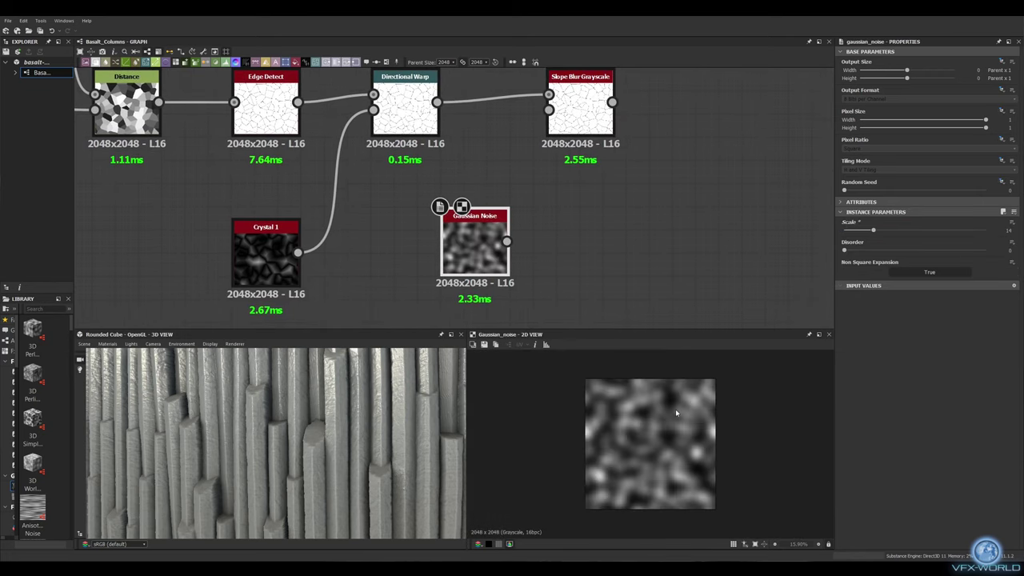
{"action": "left_click_drag", "start_coordinate": [506, 241], "coordinate": [549, 110]}
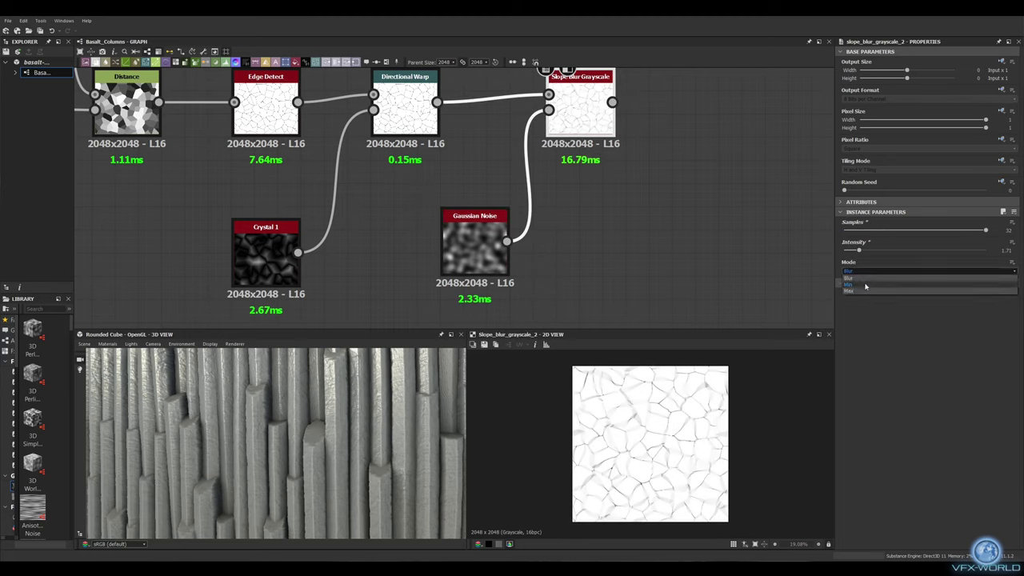
Step: Set the slope blur to Min mode at intensity 0.5, then add a Directional Warp after it
{"action": "left_click", "coordinate": [864, 285]}
{"action": "left_click_drag", "start_coordinate": [858, 250], "coordinate": [848, 250]}
{"action": "middle_click_drag", "start_coordinate": [647, 229], "coordinate": [618, 233]}
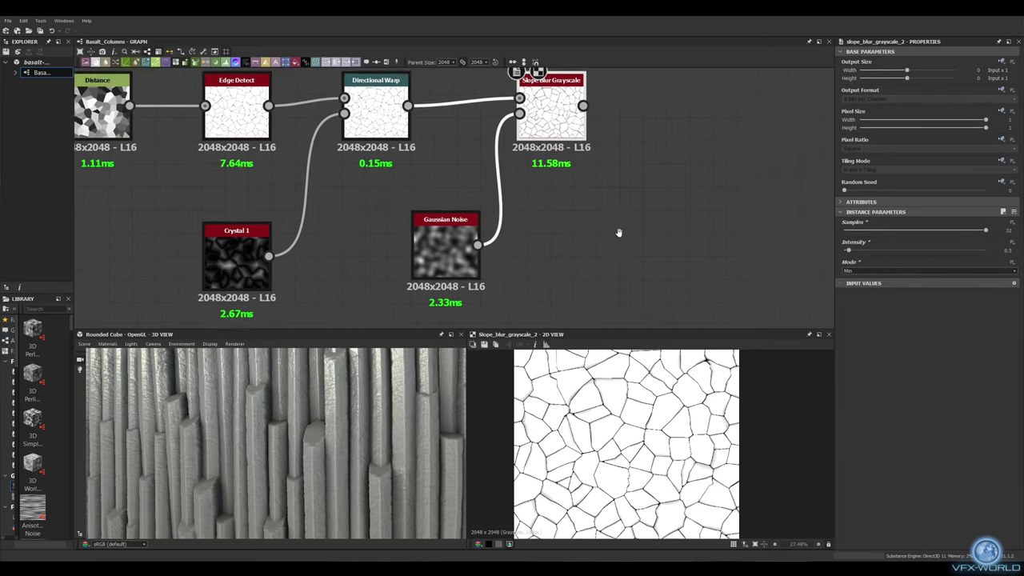
{"action": "scroll", "coordinate": [618, 233], "scroll_direction": "down", "scroll_amount": 2}
{"action": "left_click_drag", "start_coordinate": [510, 236], "coordinate": [541, 173]}
{"action": "left_click", "coordinate": [571, 190]}
{"action": "scroll", "coordinate": [571, 190], "scroll_direction": "down", "scroll_amount": 3}
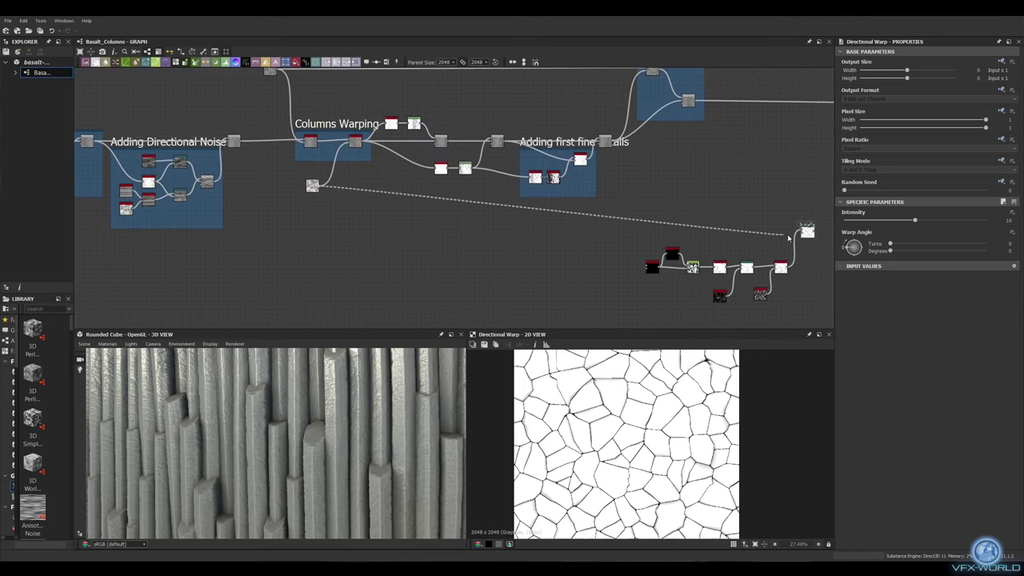
Step: Feed the column warping result into the crack Directional Warp and set its angle to about 102 degrees
{"action": "left_click_drag", "start_coordinate": [788, 237], "coordinate": [804, 231]}
{"action": "scroll", "coordinate": [616, 296], "scroll_direction": "up", "scroll_amount": 2}
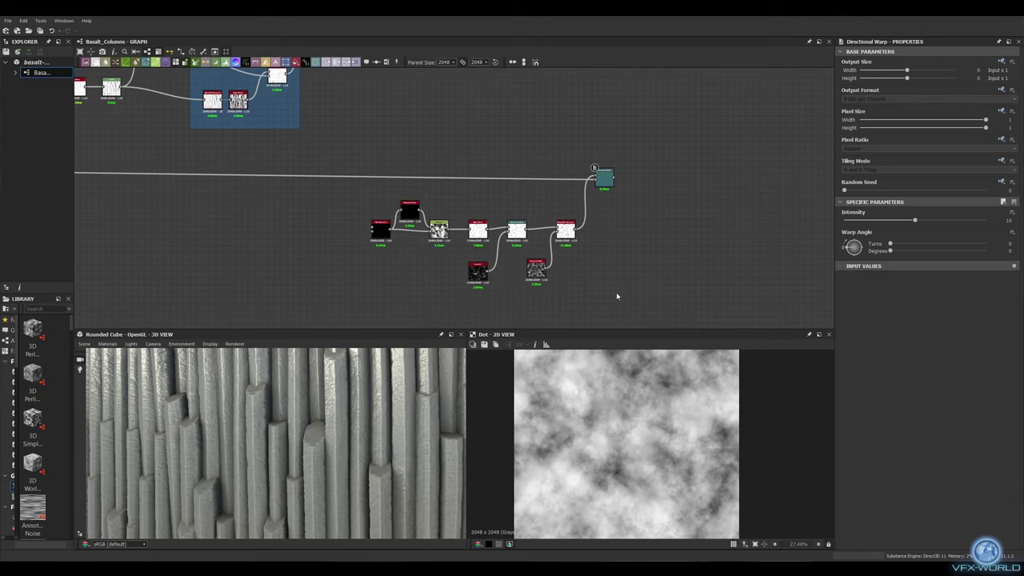
{"action": "scroll", "coordinate": [644, 224], "scroll_direction": "up", "scroll_amount": 2}
{"action": "double_click", "coordinate": [431, 204]}
{"action": "mouse_move", "coordinate": [890, 250]}
{"action": "left_mouse_down"}
{"action": "mouse_move", "coordinate": [920, 251]}
{"action": "mouse_move", "coordinate": [940, 221]}
{"action": "left_mouse_up"}
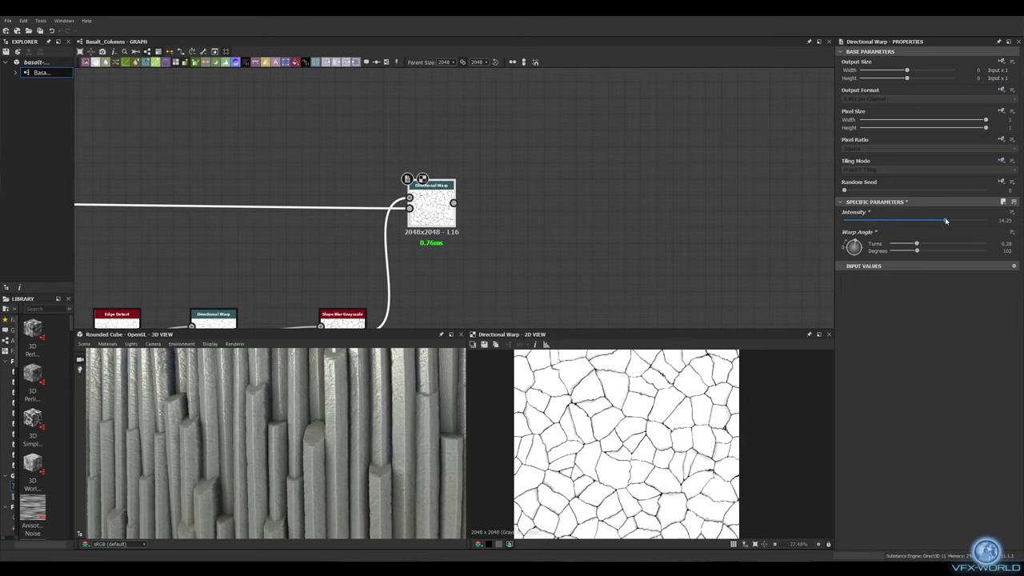
{"action": "scroll", "coordinate": [498, 218], "scroll_direction": "down", "scroll_amount": 1}
Step: Add a Safe Transform Grayscale, set warp intensity to 20, and insert a Blend into the main chain
{"action": "left_click_drag", "start_coordinate": [413, 232], "coordinate": [464, 172]}
{"action": "left_click", "coordinate": [504, 194]}
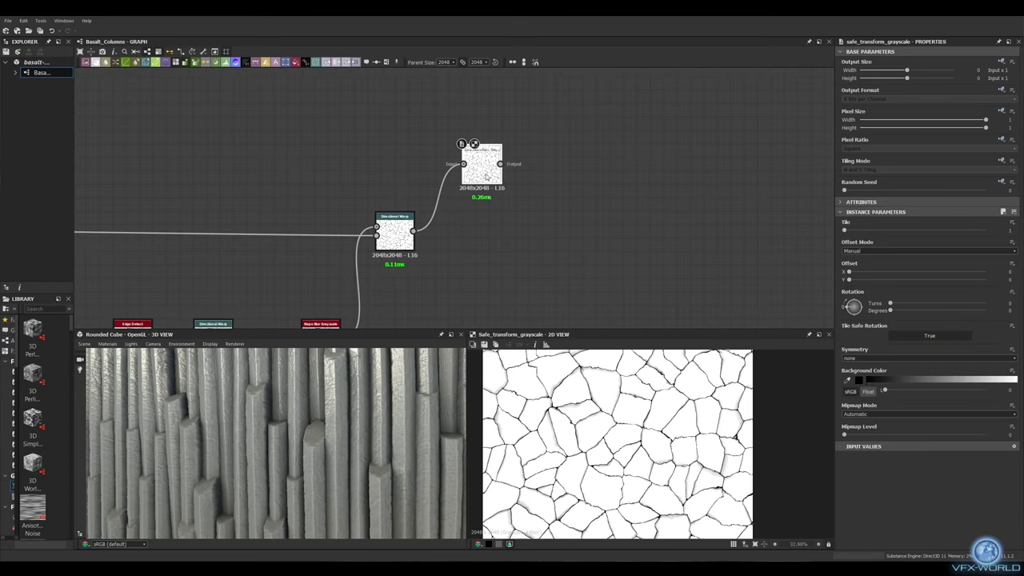
{"action": "scroll", "coordinate": [532, 245], "scroll_direction": "down", "scroll_amount": 3}
{"action": "scroll", "coordinate": [512, 240], "scroll_direction": "up", "scroll_amount": 1}
{"action": "double_click", "coordinate": [498, 224]}
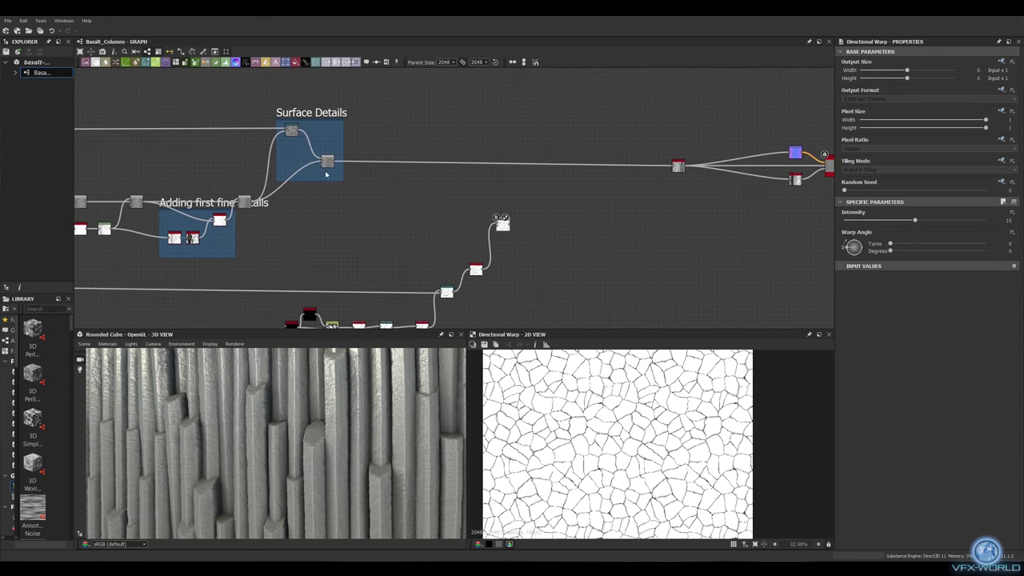
{"action": "scroll", "coordinate": [493, 226], "scroll_direction": "up", "scroll_amount": 3}
{"action": "left_click_drag", "start_coordinate": [914, 220], "coordinate": [986, 220]}
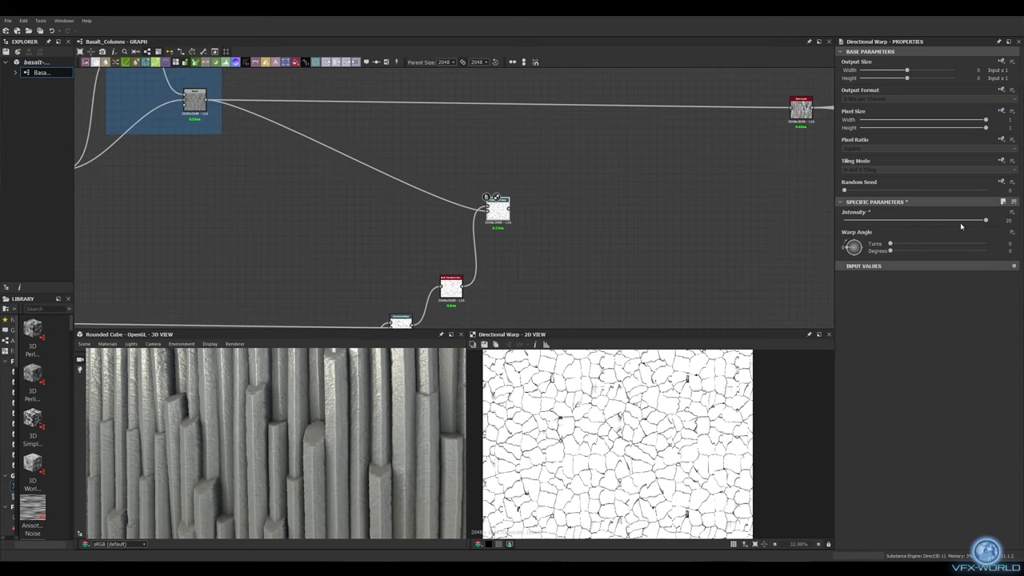
{"action": "middle_click_drag", "start_coordinate": [503, 191], "coordinate": [594, 239]}
{"action": "left_click_drag", "start_coordinate": [451, 155], "coordinate": [510, 160]}
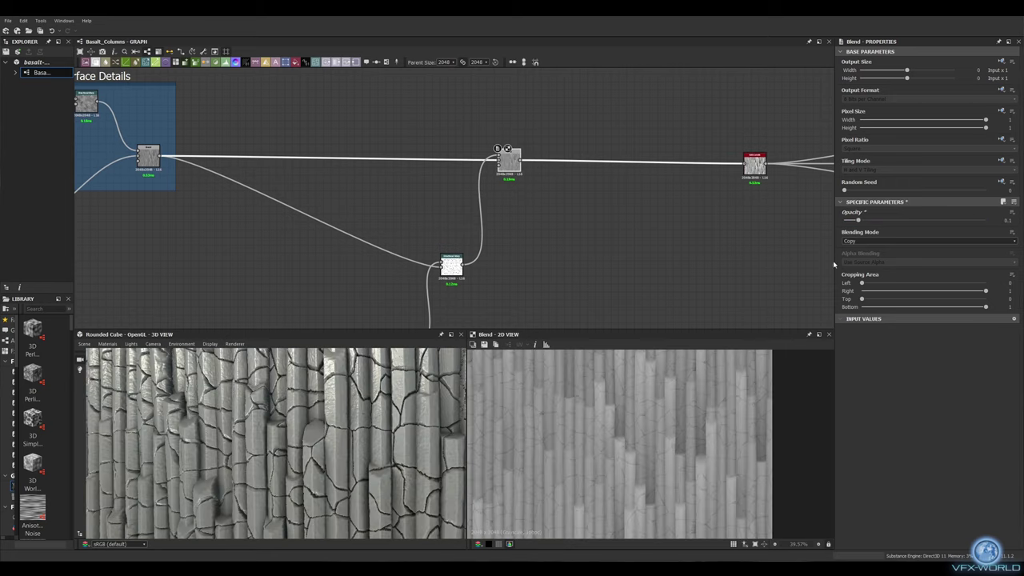
Step: Set the Blend to Min (Darken) and mask it with a Histogram Scan at position 0.45
{"action": "left_click", "coordinate": [969, 243]}
{"action": "left_click", "coordinate": [863, 286]}
{"action": "left_click_drag", "start_coordinate": [347, 456], "coordinate": [340, 467]}
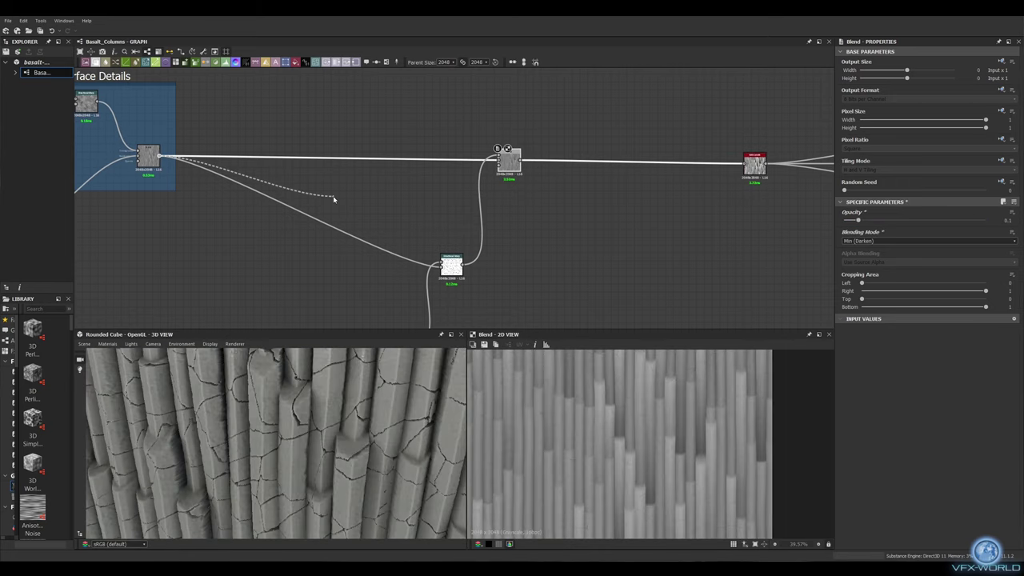
{"action": "left_click_drag", "start_coordinate": [334, 198], "coordinate": [334, 198]}
{"action": "left_click", "coordinate": [368, 214]}
{"action": "mouse_move", "coordinate": [845, 231]}
{"action": "left_mouse_down"}
{"action": "mouse_move", "coordinate": [908, 231]}
{"action": "mouse_move", "coordinate": [966, 250]}
{"action": "left_mouse_up"}
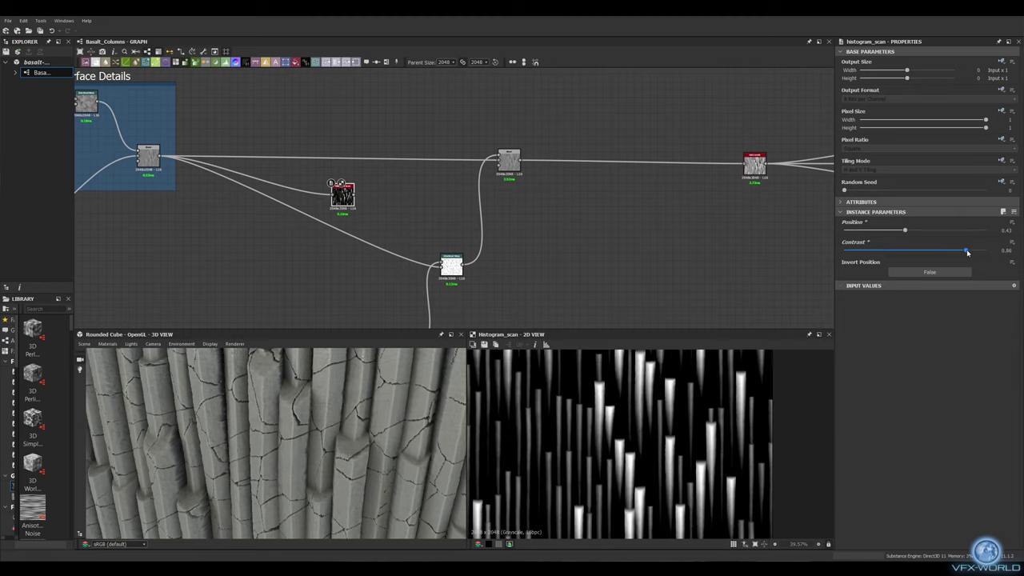
{"action": "scroll", "coordinate": [620, 444], "scroll_direction": "down", "scroll_amount": 2}
{"action": "left_click_drag", "start_coordinate": [355, 195], "coordinate": [496, 164]}
Step: Group the crack nodes in a frame titled 'Cracks' and add a new Tile Generator
{"action": "scroll", "coordinate": [338, 438], "scroll_direction": "down", "scroll_amount": 3}
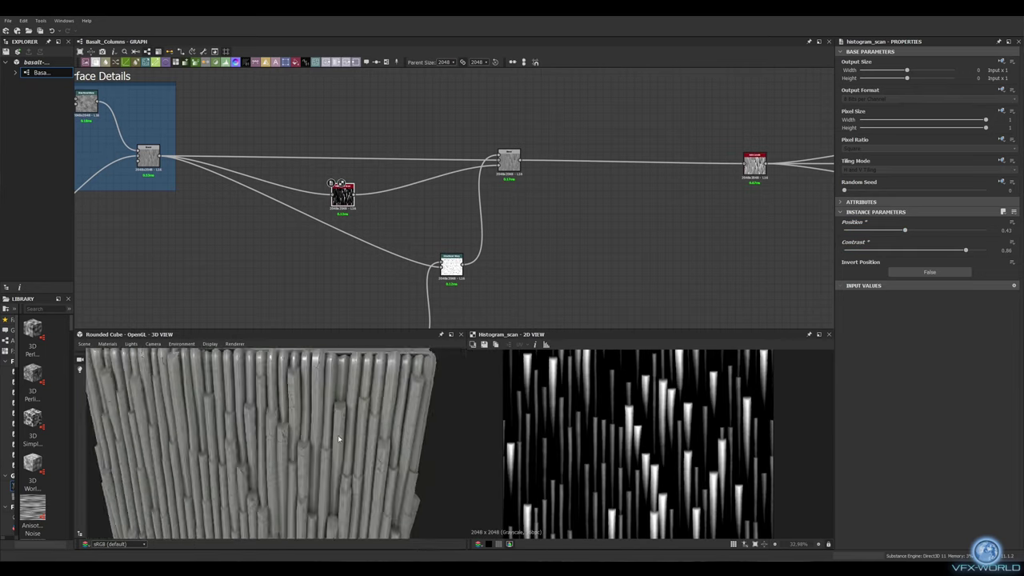
{"action": "scroll", "coordinate": [338, 438], "scroll_direction": "up", "scroll_amount": 3}
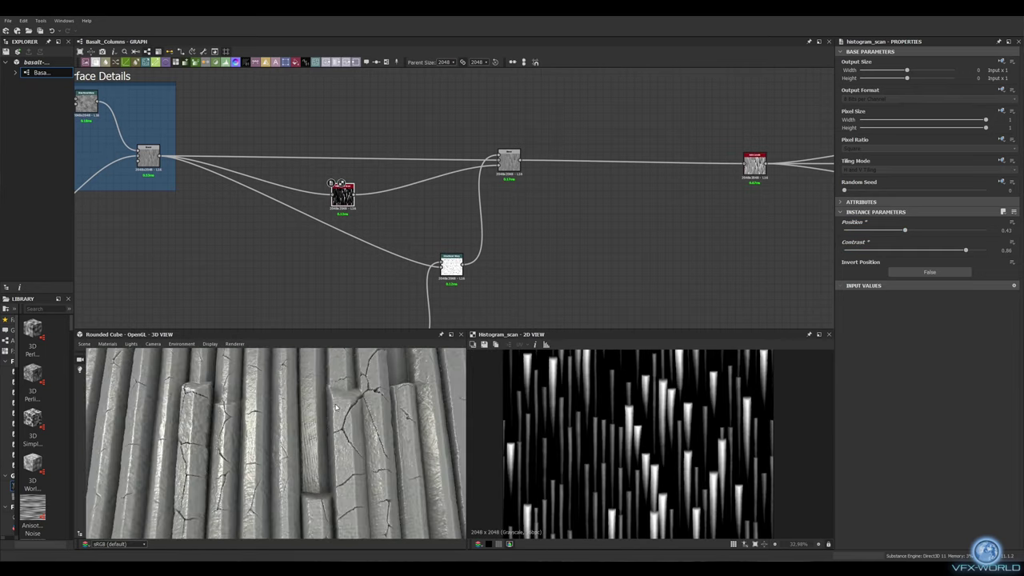
{"action": "scroll", "coordinate": [566, 298], "scroll_direction": "down", "scroll_amount": 3}
{"action": "left_click", "coordinate": [386, 63]}
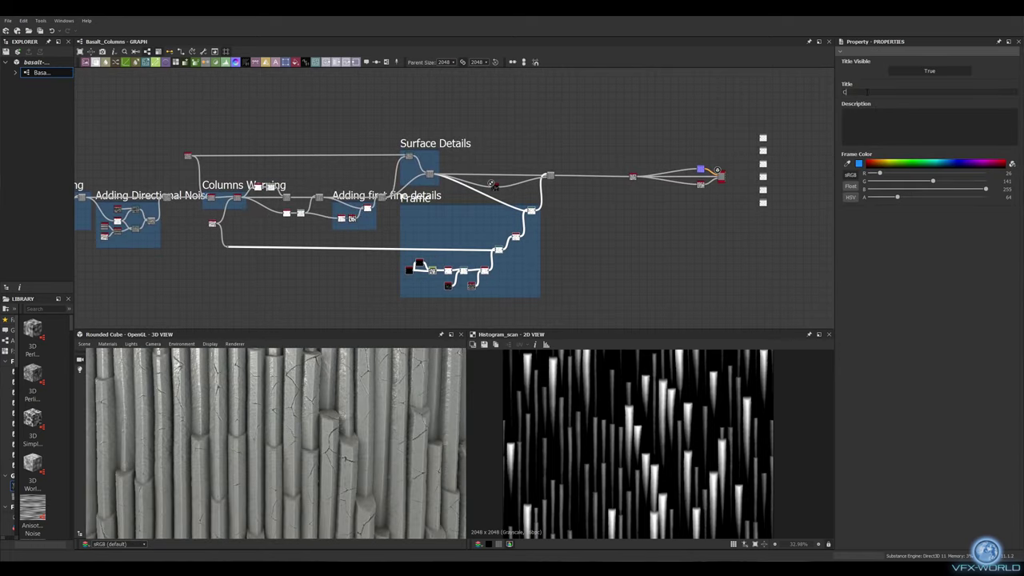
{"action": "scroll", "coordinate": [484, 216], "scroll_direction": "down", "scroll_amount": 2}
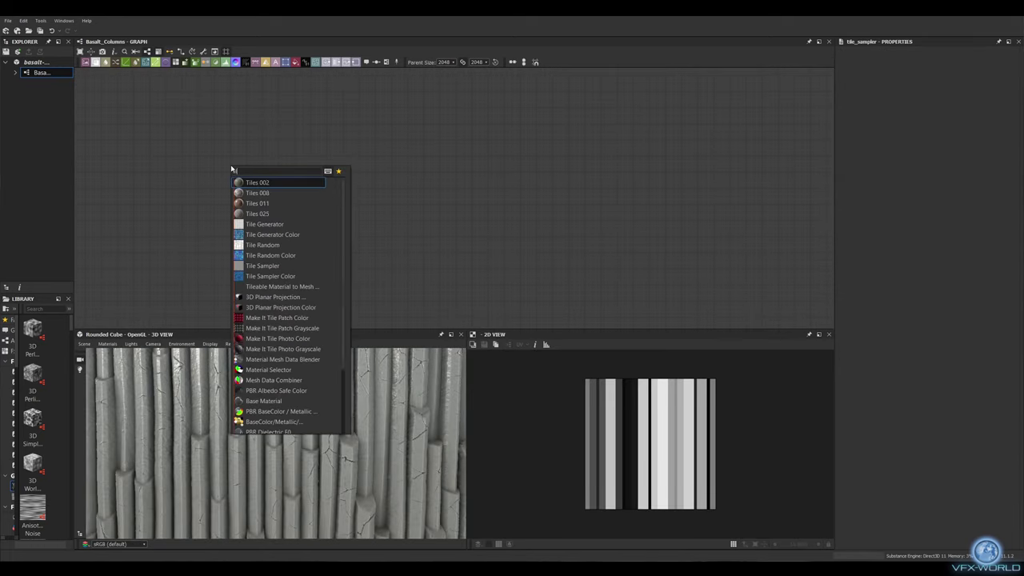
{"action": "left_click", "coordinate": [264, 224]}
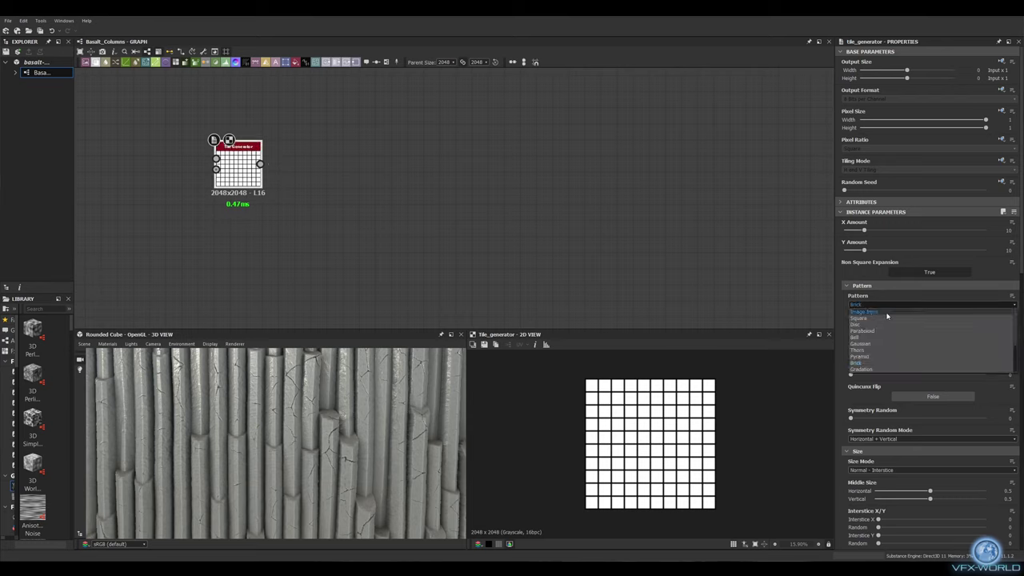
Step: Adjust the new Tile Generator's X amount and offset values to form vertical stripes
{"action": "left_click_drag", "start_coordinate": [864, 232], "coordinate": [881, 231]}
{"action": "scroll", "coordinate": [919, 369], "scroll_direction": "down", "scroll_amount": 3}
{"action": "scroll", "coordinate": [919, 369], "scroll_direction": "down", "scroll_amount": 3}
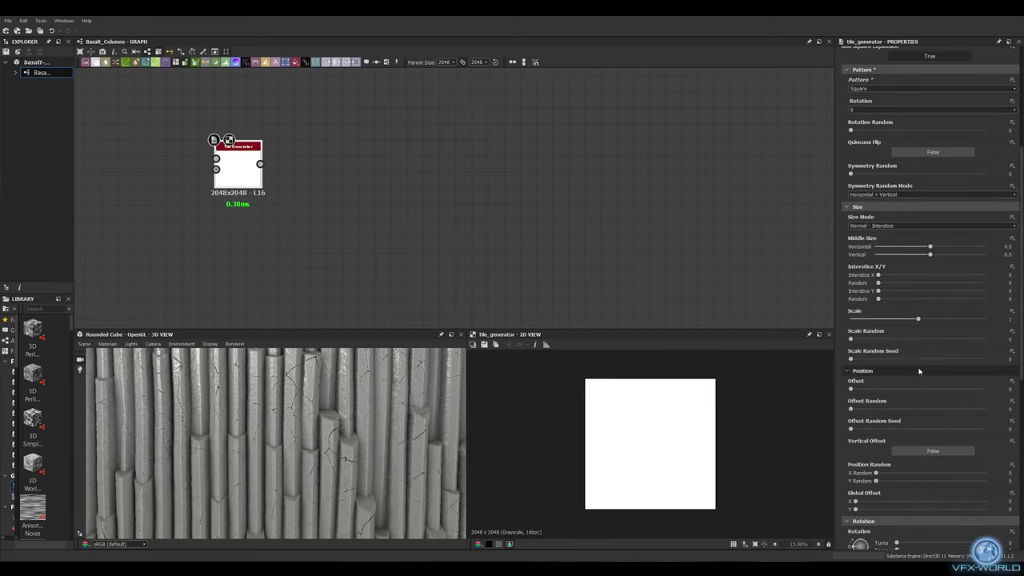
{"action": "scroll", "coordinate": [919, 369], "scroll_direction": "down", "scroll_amount": 3}
{"action": "scroll", "coordinate": [924, 404], "scroll_direction": "down", "scroll_amount": 4}
{"action": "left_click_drag", "start_coordinate": [850, 415], "coordinate": [986, 415]}
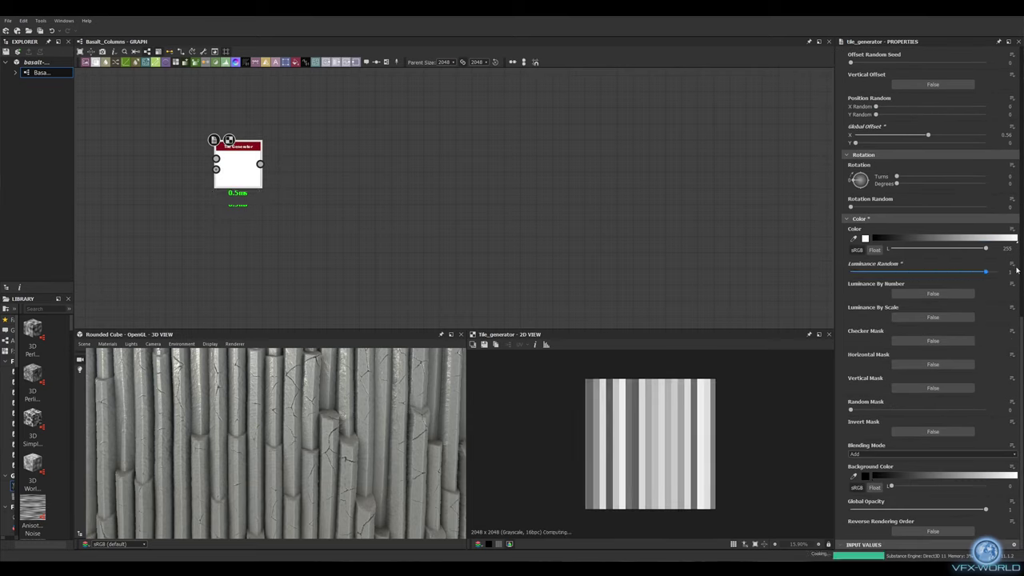
{"action": "left_click_drag", "start_coordinate": [855, 279], "coordinate": [915, 279]}
{"action": "scroll", "coordinate": [924, 286], "scroll_direction": "up", "scroll_amount": 4}
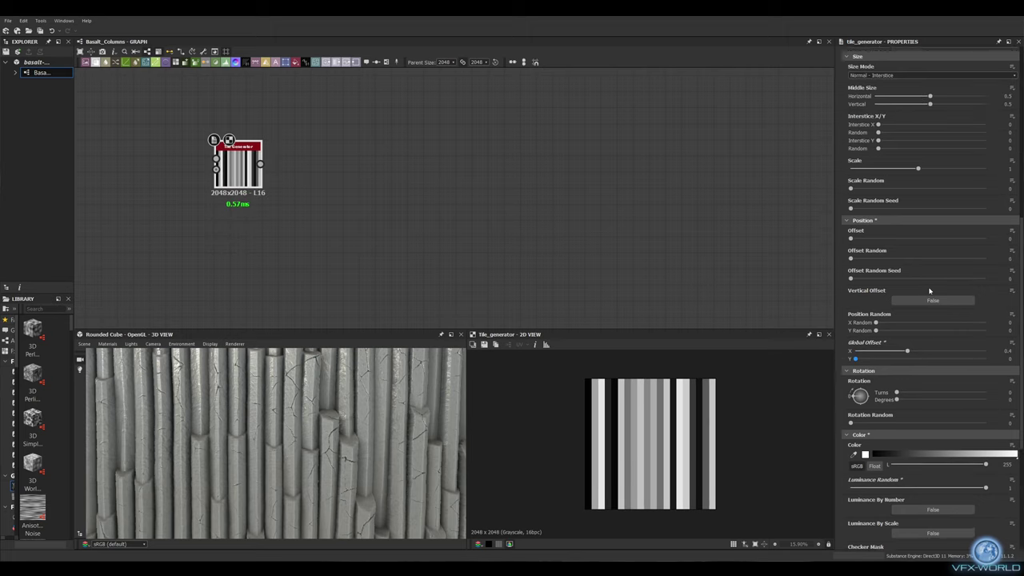
{"action": "scroll", "coordinate": [928, 288], "scroll_direction": "up", "scroll_amount": 6}
{"action": "scroll", "coordinate": [929, 288], "scroll_direction": "up", "scroll_amount": 2}
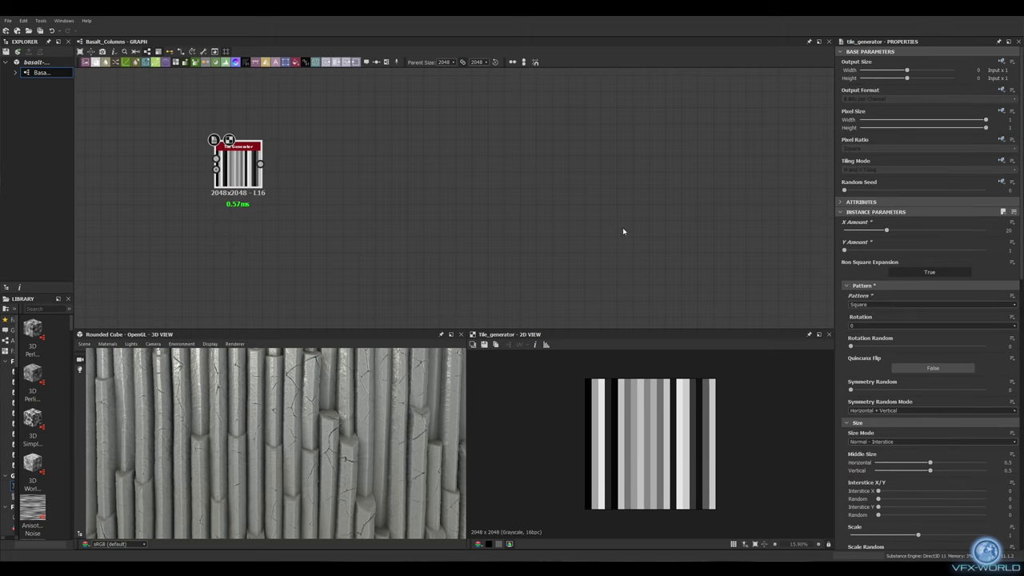
{"action": "scroll", "coordinate": [255, 175], "scroll_direction": "up", "scroll_amount": 3}
Step: Add an Edge Detect after it, then shift the tile offset and raise Random Mask for sparse lines
{"action": "left_click_drag", "start_coordinate": [273, 159], "coordinate": [369, 154]}
{"action": "type", "text": "ed"}
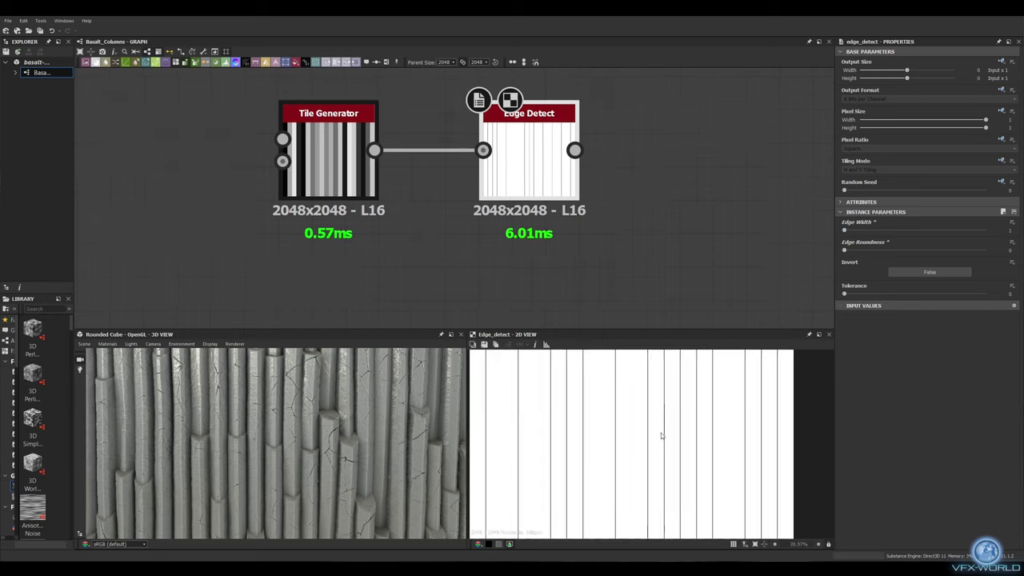
{"action": "left_click", "coordinate": [328, 160]}
{"action": "left_click_drag", "start_coordinate": [874, 232], "coordinate": [856, 232]}
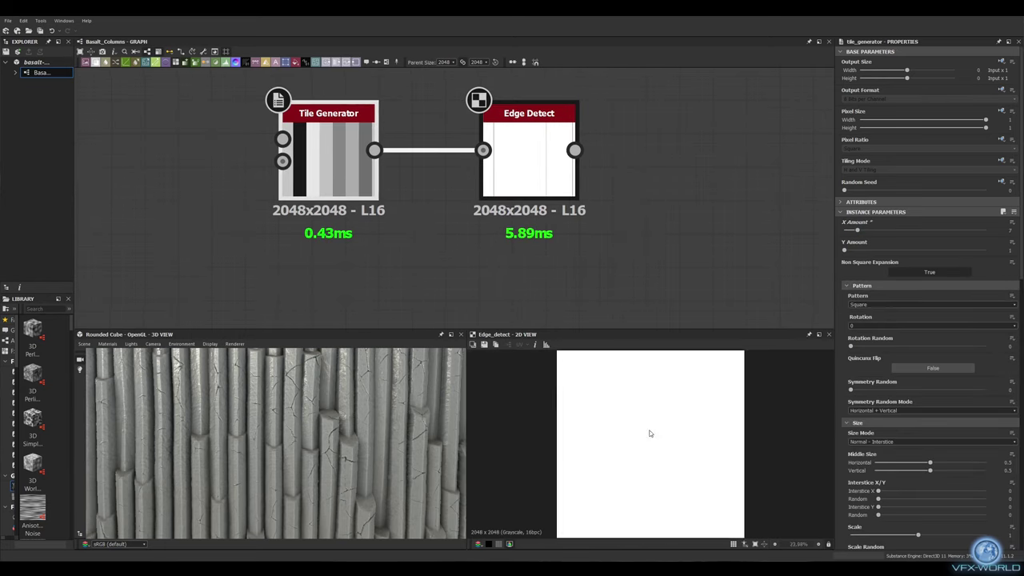
{"action": "scroll", "coordinate": [911, 350], "scroll_direction": "down", "scroll_amount": 3}
{"action": "mouse_move", "coordinate": [851, 460]}
{"action": "left_mouse_down"}
{"action": "mouse_move", "coordinate": [931, 462]}
{"action": "mouse_move", "coordinate": [920, 478]}
{"action": "left_mouse_up"}
{"action": "scroll", "coordinate": [865, 481], "scroll_direction": "down", "scroll_amount": 3}
{"action": "scroll", "coordinate": [872, 412], "scroll_direction": "down", "scroll_amount": 10}
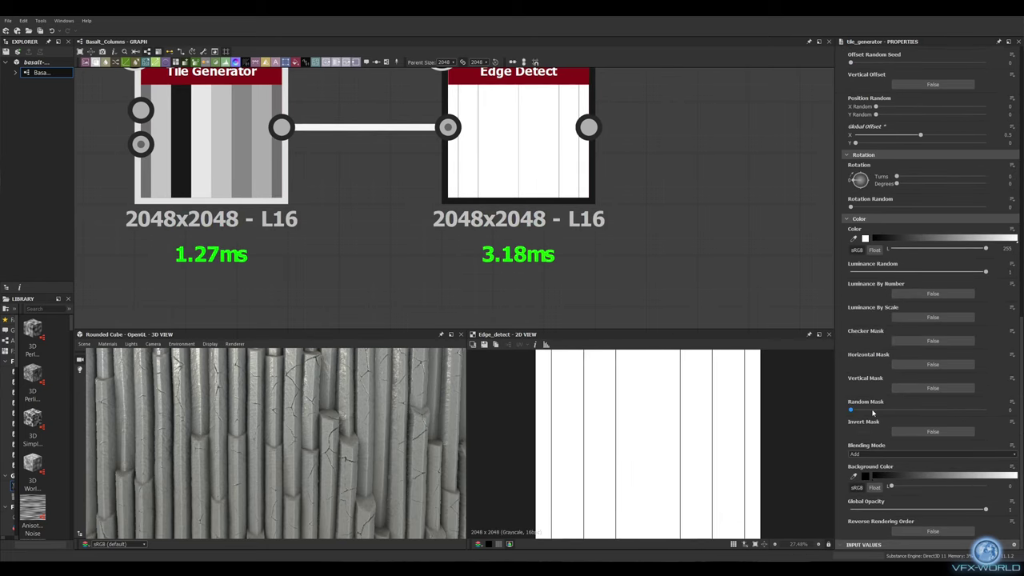
{"action": "left_click_drag", "start_coordinate": [872, 412], "coordinate": [925, 414]}
{"action": "left_click", "coordinate": [704, 428]}
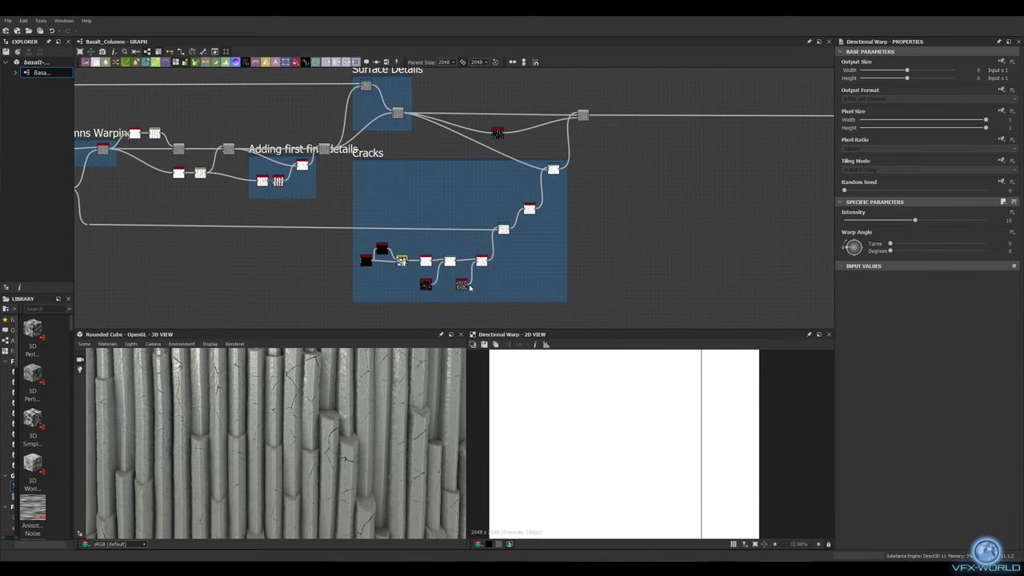
Step: Wire the crack noise from the Cracks frame into the Directional Warp's intensity input
{"action": "left_click", "coordinate": [448, 228]}
{"action": "left_click_drag", "start_coordinate": [416, 225], "coordinate": [742, 227]}
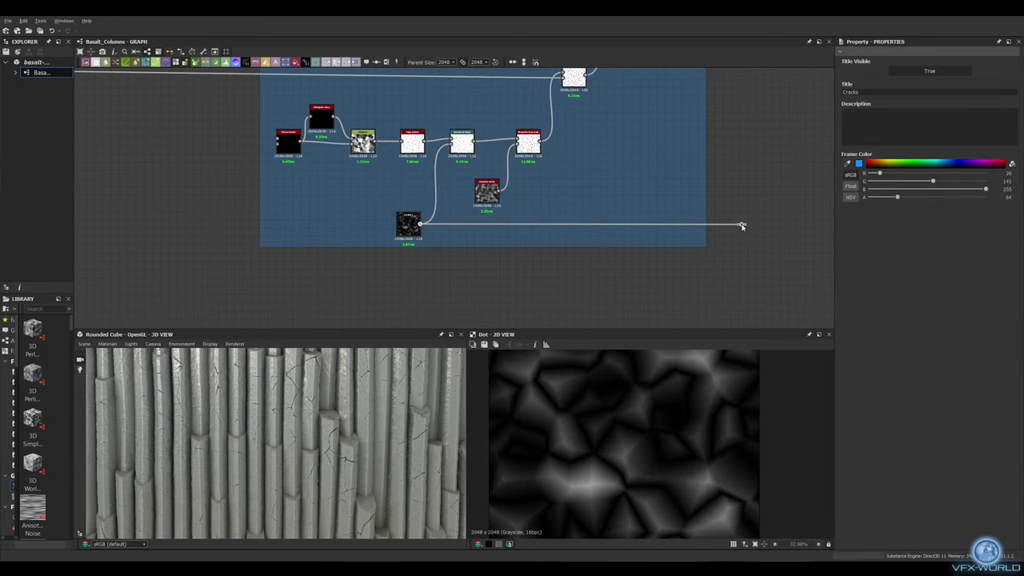
{"action": "left_click_drag", "start_coordinate": [670, 152], "coordinate": [606, 198]}
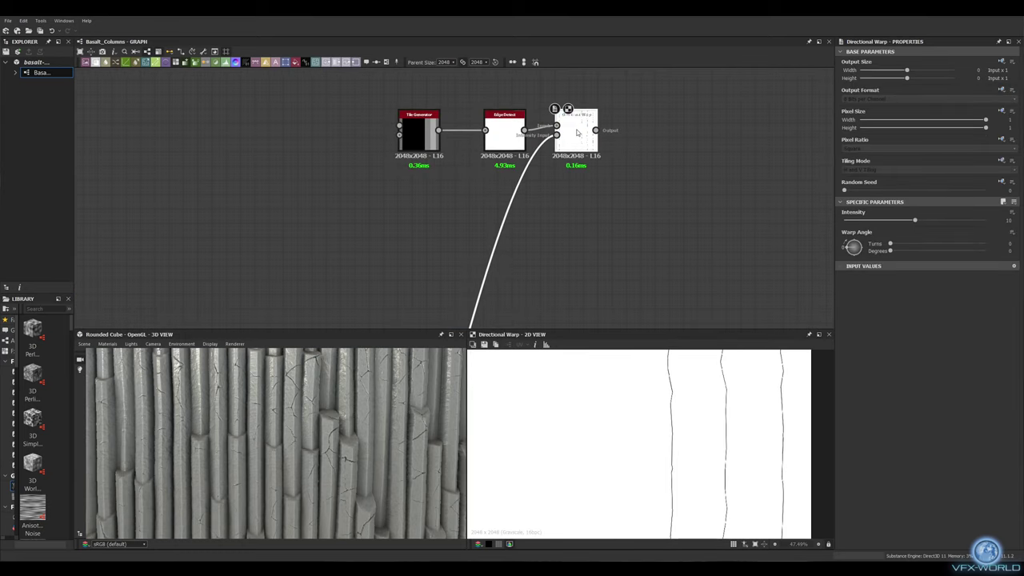
{"action": "left_click_drag", "start_coordinate": [648, 168], "coordinate": [648, 169]}
{"action": "left_click", "coordinate": [684, 196]}
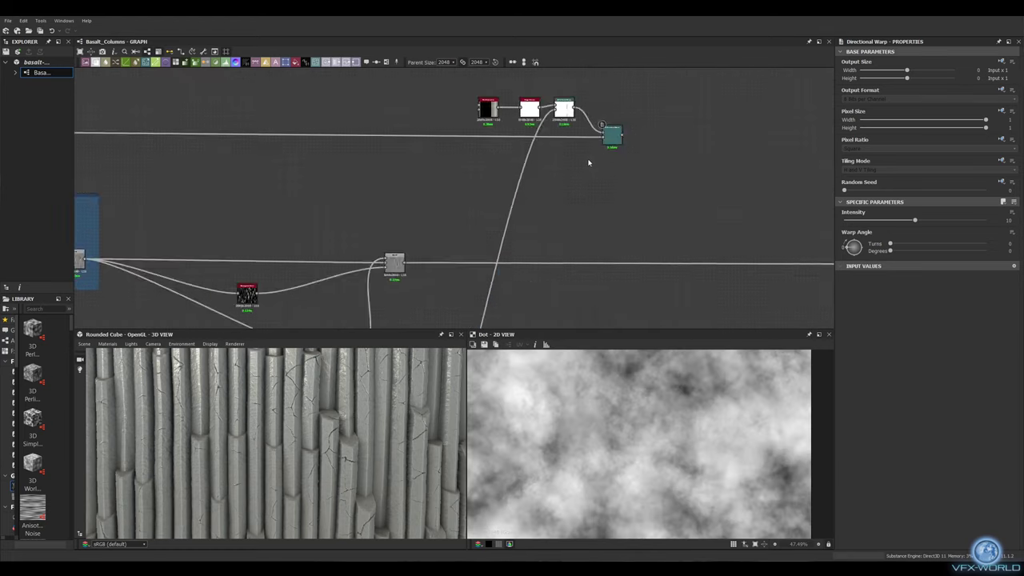
Step: Add a Slope Blur Grayscale after the Directional Warp with Gaussian noise as its slope
{"action": "left_click_drag", "start_coordinate": [502, 102], "coordinate": [560, 168]}
{"action": "type", "text": "slope"}
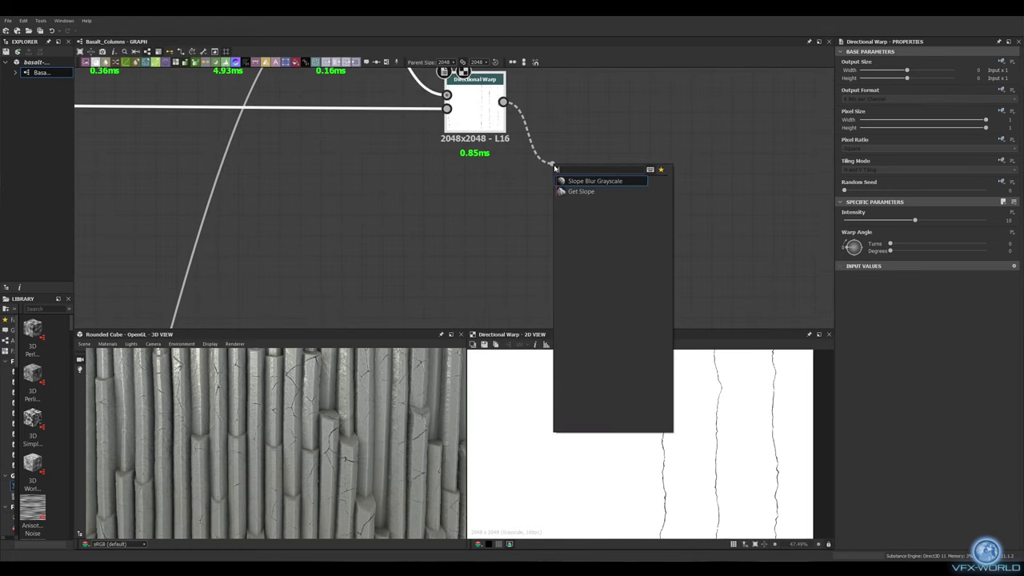
{"action": "left_click", "coordinate": [571, 176]}
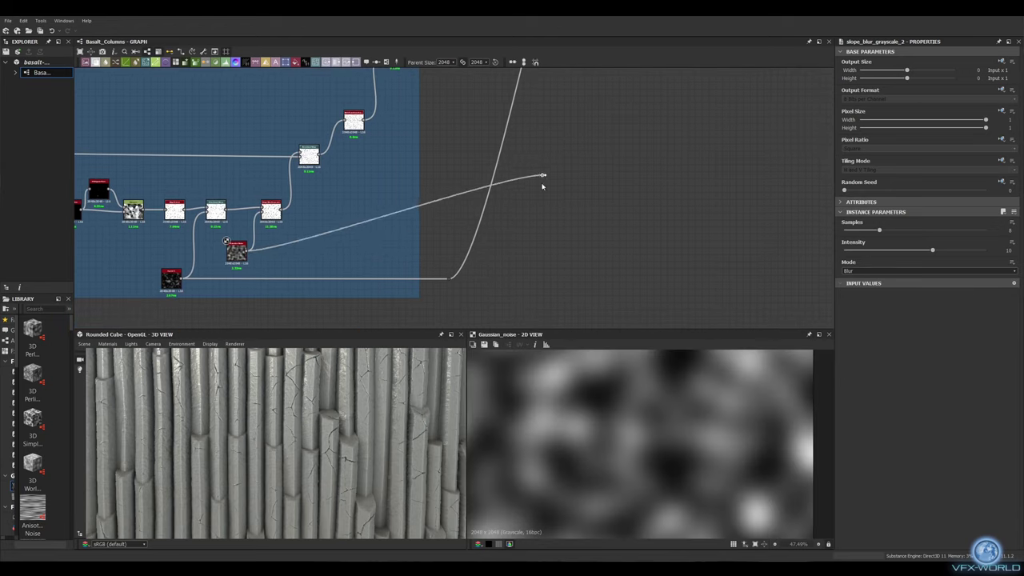
{"action": "left_click_drag", "start_coordinate": [251, 249], "coordinate": [541, 175]}
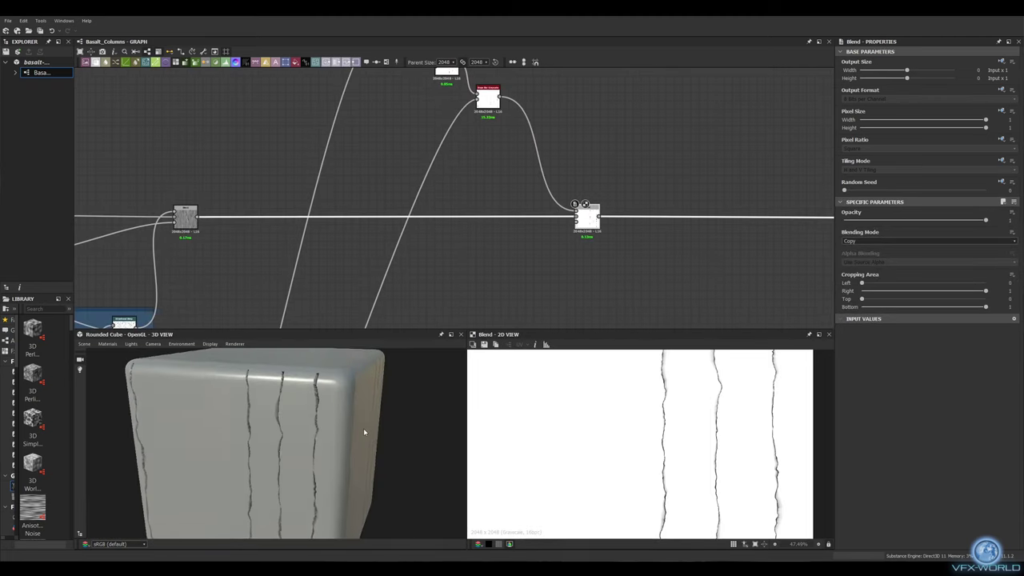
Step: Lower the slope blur intensity, set Blend opacity to 0.1, and frame the nodes as 'Directional Cracks'
{"action": "left_click", "coordinate": [488, 96]}
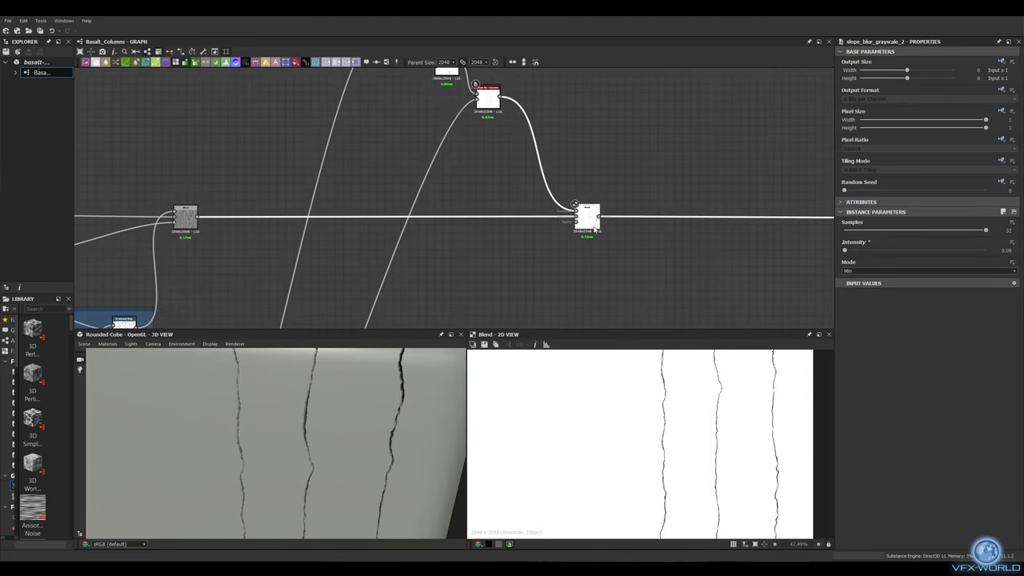
{"action": "left_click", "coordinate": [592, 226]}
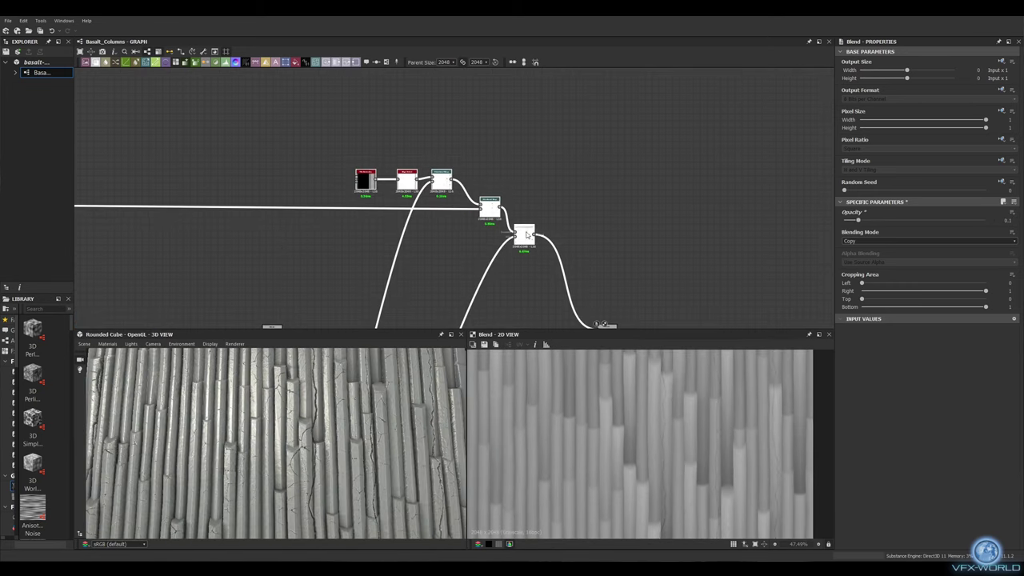
{"action": "key", "text": "ctrl+f"}
{"action": "left_click", "coordinate": [894, 92]}
{"action": "type", "text": "Directio"}
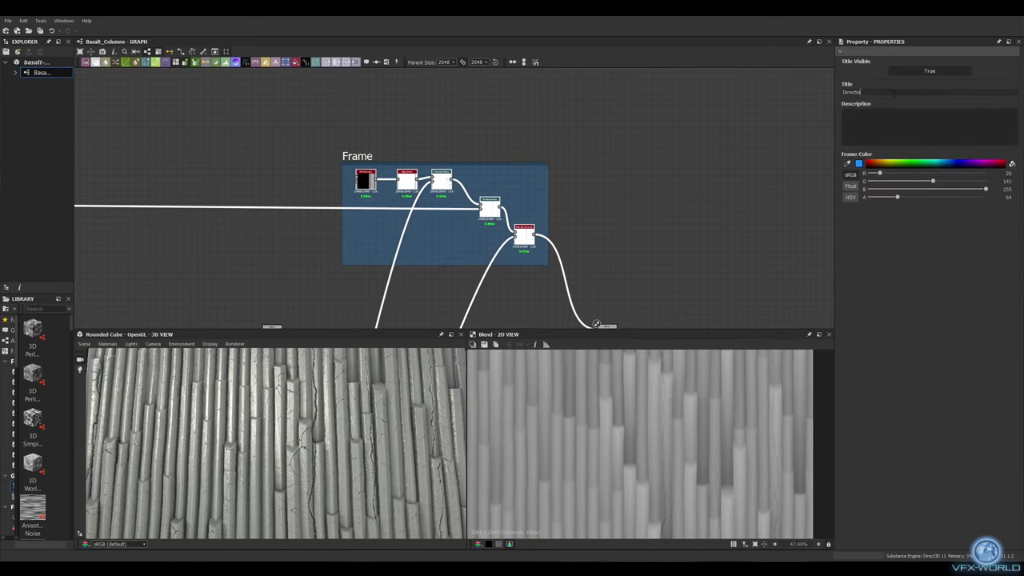
{"action": "type", "text": "nal Cracks"}
{"action": "middle_click_drag", "start_coordinate": [439, 160], "coordinate": [323, 208]}
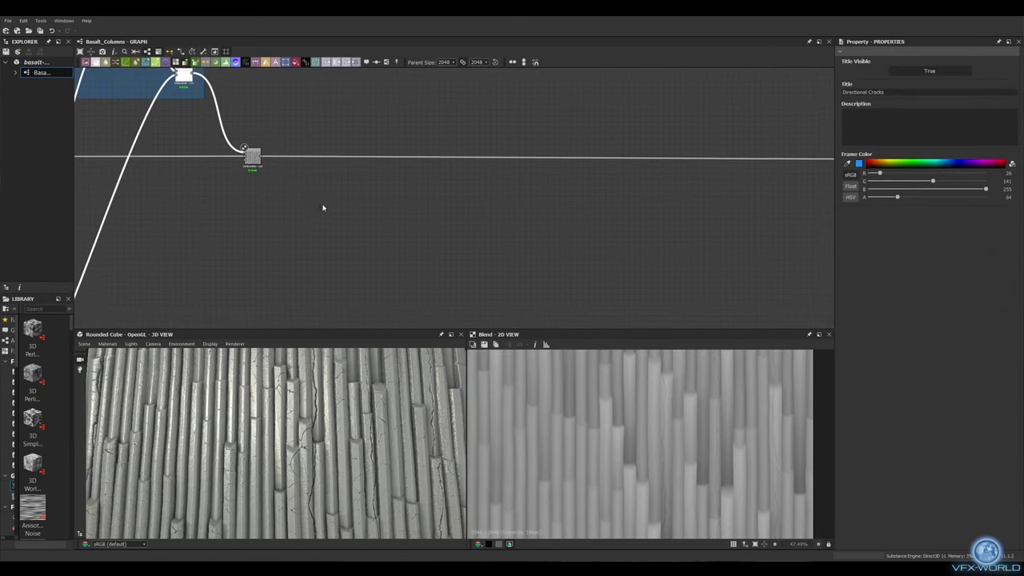
{"action": "key", "text": "space"}
Step: Blend BnW Spots 1 and 2, then add Highpass Grayscale and a high-contrast Histogram Scan
{"action": "key", "text": "Return"}
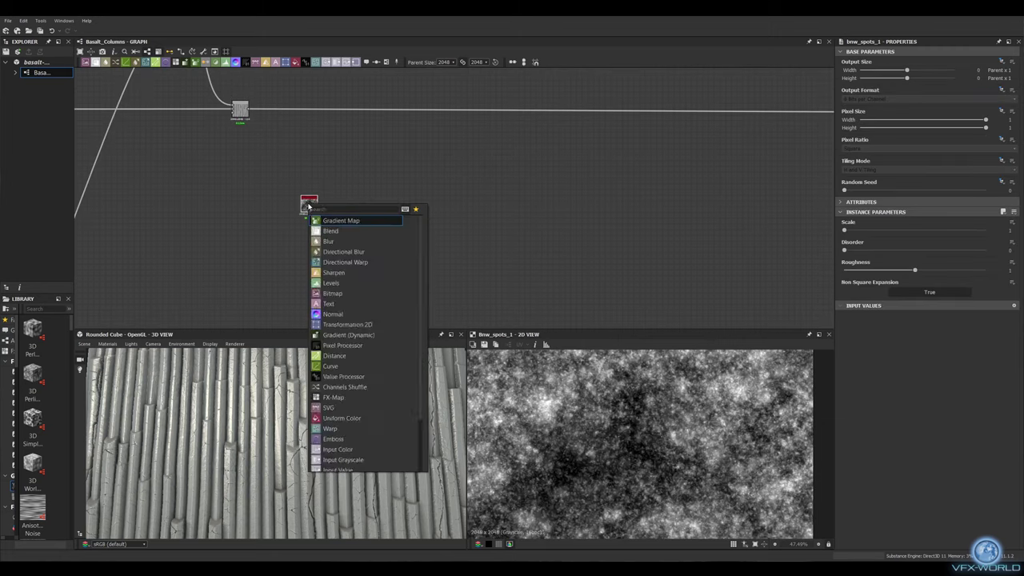
{"action": "left_click", "coordinate": [346, 231]}
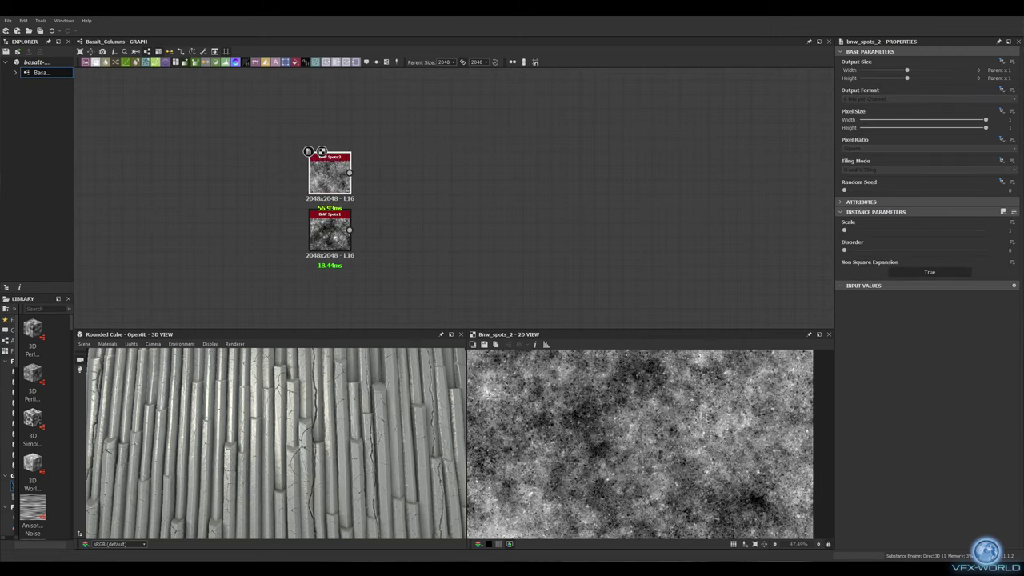
{"action": "key", "text": "space"}
{"action": "key", "text": "Return"}
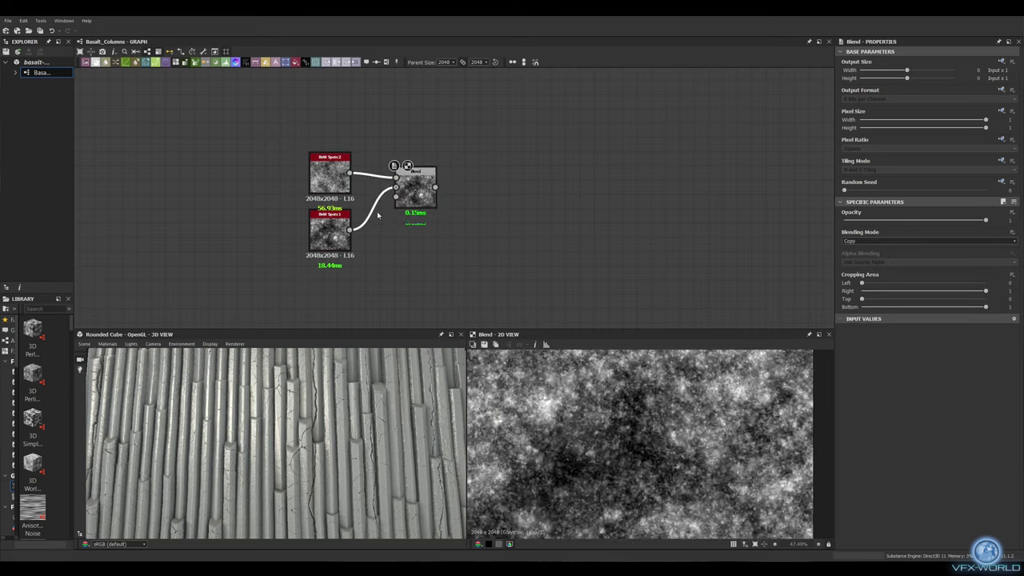
{"action": "left_click_drag", "start_coordinate": [339, 195], "coordinate": [455, 196]}
{"action": "left_click", "coordinate": [400, 212]}
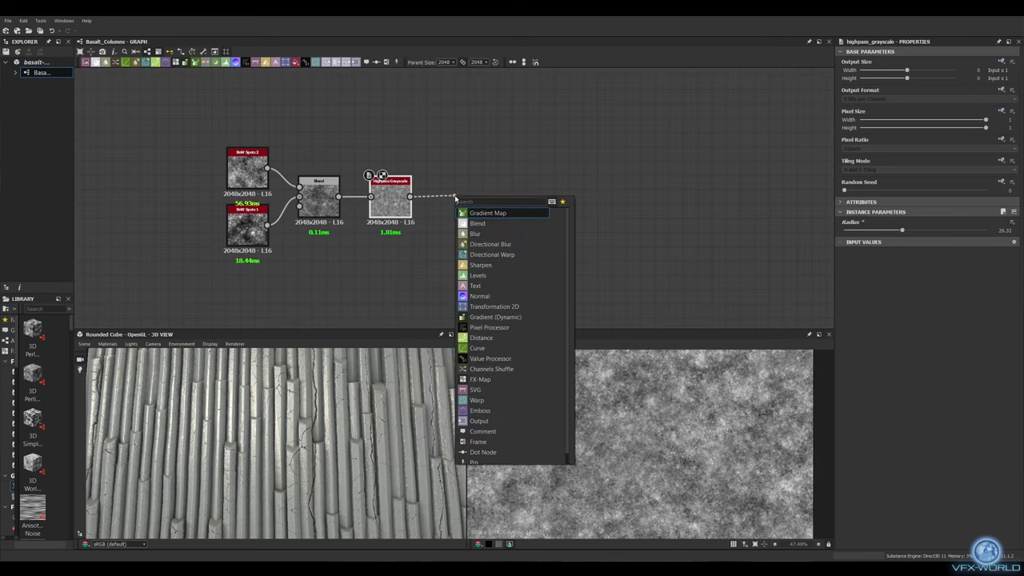
{"action": "key", "text": "Return"}
{"action": "mouse_move", "coordinate": [844, 230]}
{"action": "left_mouse_down"}
{"action": "mouse_move", "coordinate": [879, 230]}
{"action": "mouse_move", "coordinate": [899, 250]}
{"action": "left_mouse_up"}
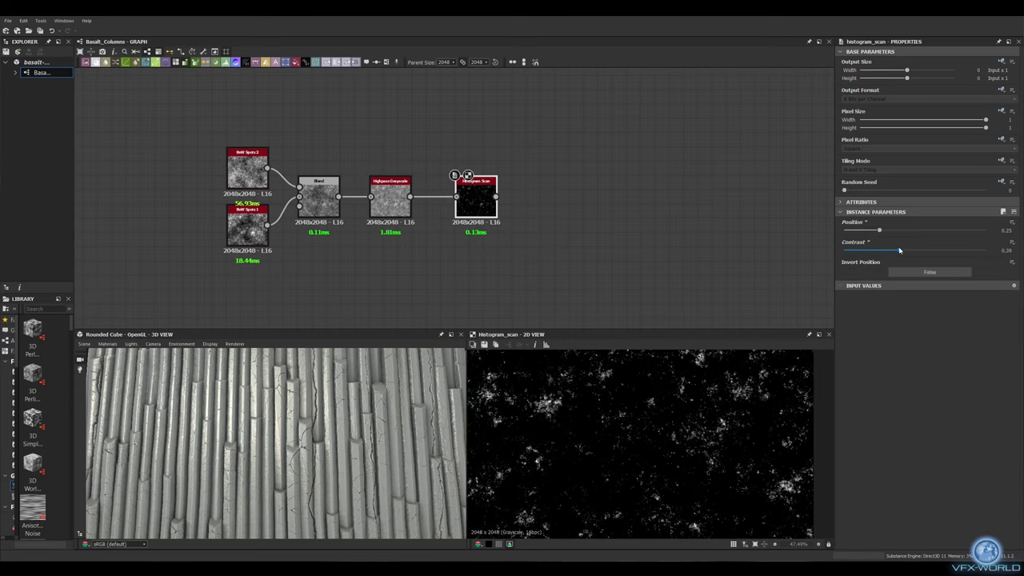
Step: Warp the speckles with a Directional Warp driven by the upper spots noise
{"action": "left_click_drag", "start_coordinate": [550, 224], "coordinate": [564, 264]}
{"action": "type", "text": "warp"}
{"action": "key", "text": "Return"}
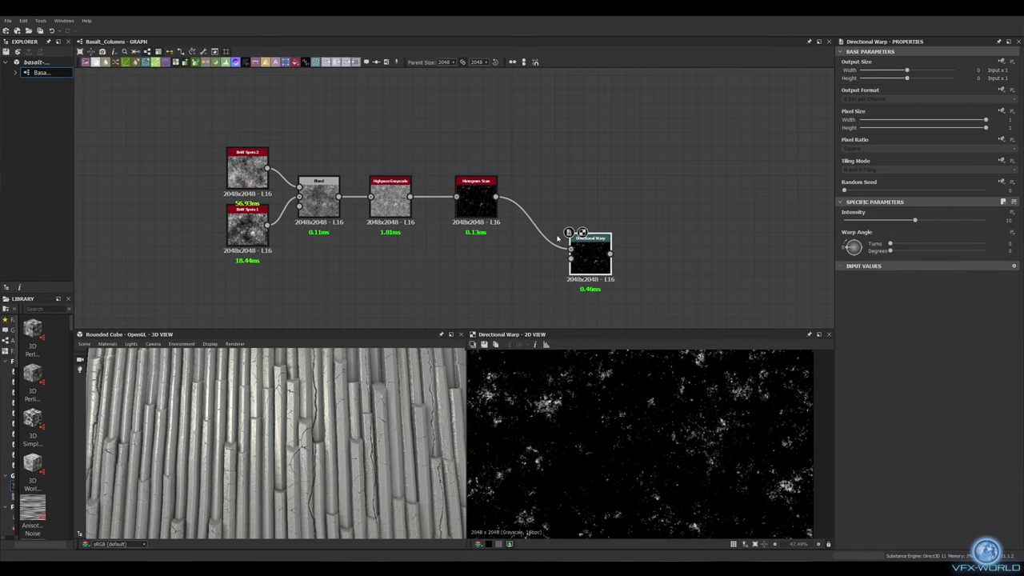
{"action": "left_click_drag", "start_coordinate": [527, 235], "coordinate": [544, 225]}
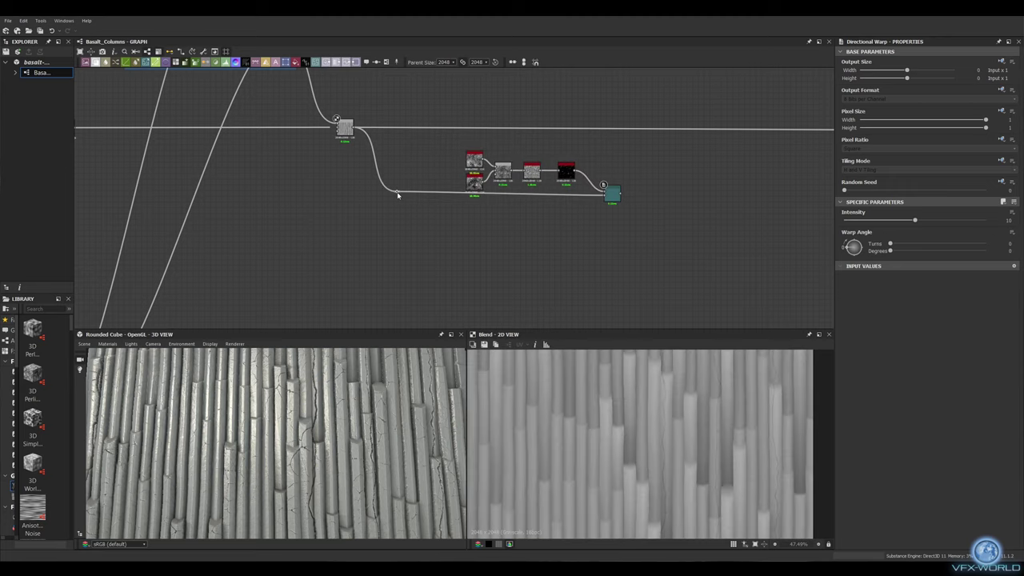
Step: Subtract the warped speckles from the heightmap through a Blend at 0.02 opacity
{"action": "scroll", "coordinate": [520, 213], "scroll_direction": "up", "scroll_amount": 5}
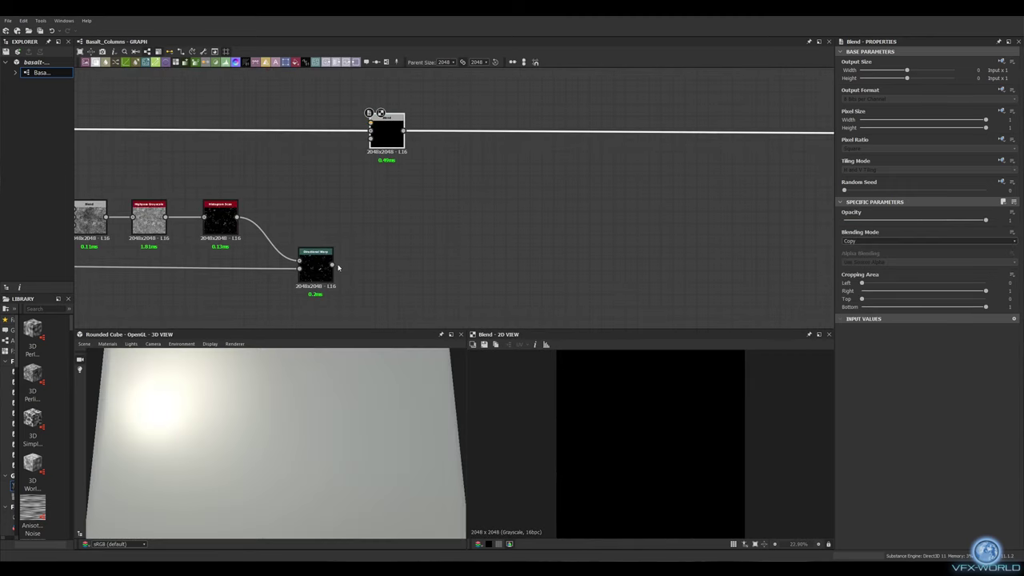
{"action": "left_click_drag", "start_coordinate": [332, 264], "coordinate": [370, 128]}
{"action": "left_click", "coordinate": [927, 240]}
{"action": "left_click", "coordinate": [868, 263]}
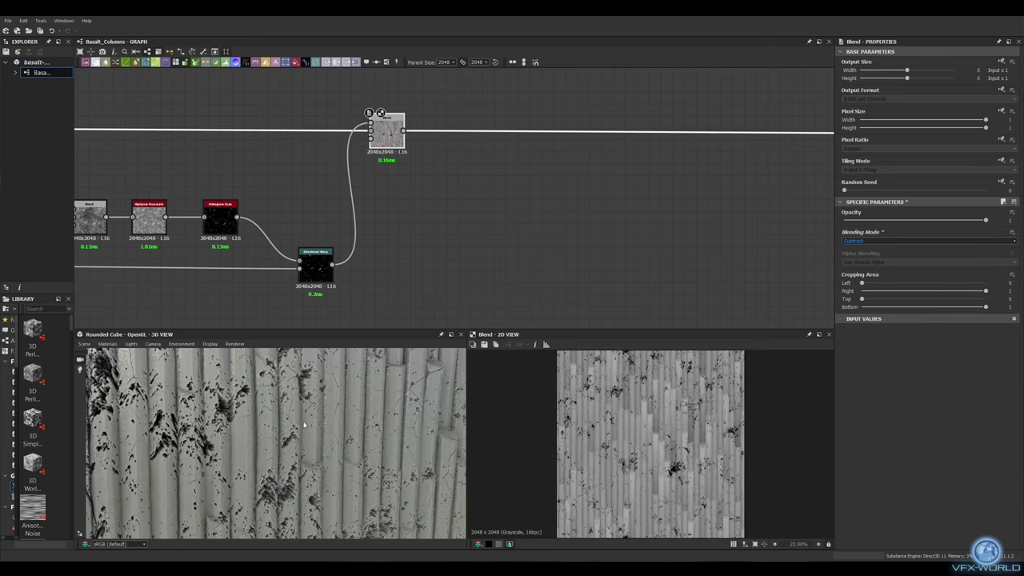
{"action": "left_click", "coordinate": [875, 242]}
{"action": "left_click", "coordinate": [1021, 232]}
{"action": "type", "text": "0"}
{"action": "key", "text": "Return"}
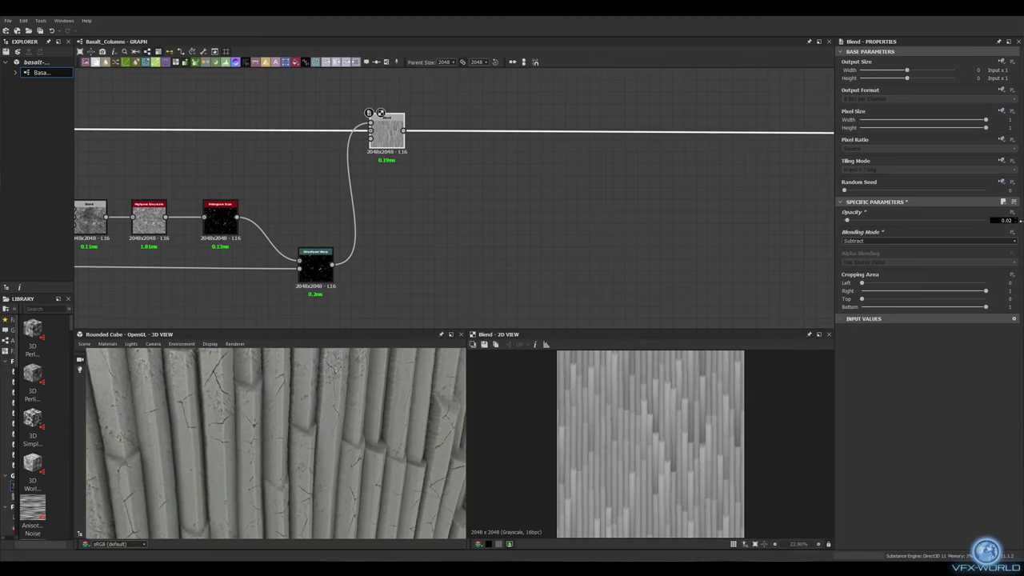
Step: Add a Fractal Sum Base node to the graph
{"action": "key", "text": "space"}
{"action": "type", "text": "fractal"}
{"action": "key", "text": "Return"}
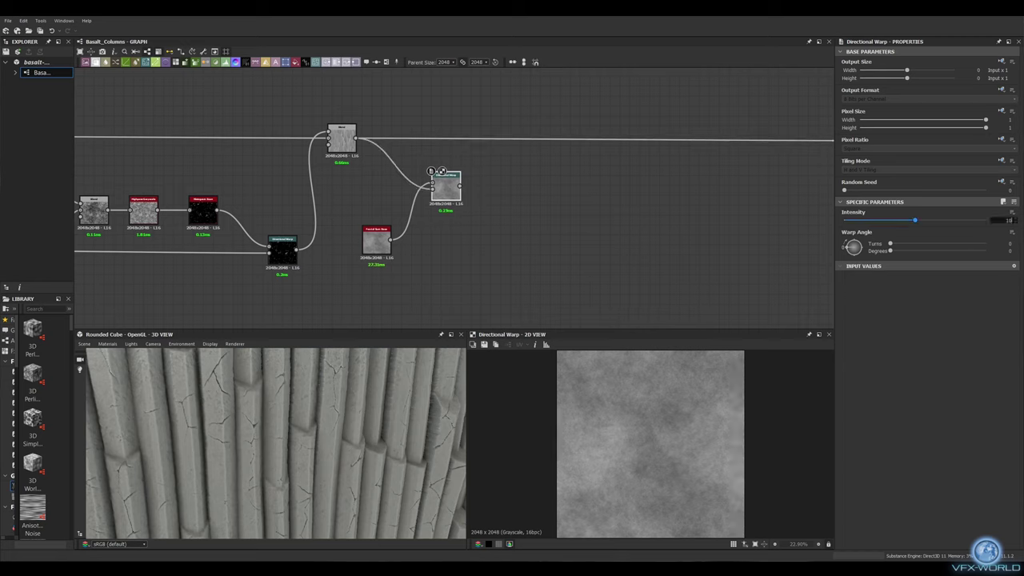
Step: Blend the warped fractal onto the main line in Add (Linear Dodge) mode at 0.1 opacity
{"action": "key", "text": "space"}
{"action": "type", "text": "blend"}
{"action": "key", "text": "Return"}
{"action": "left_click_drag", "start_coordinate": [460, 186], "coordinate": [482, 146]}
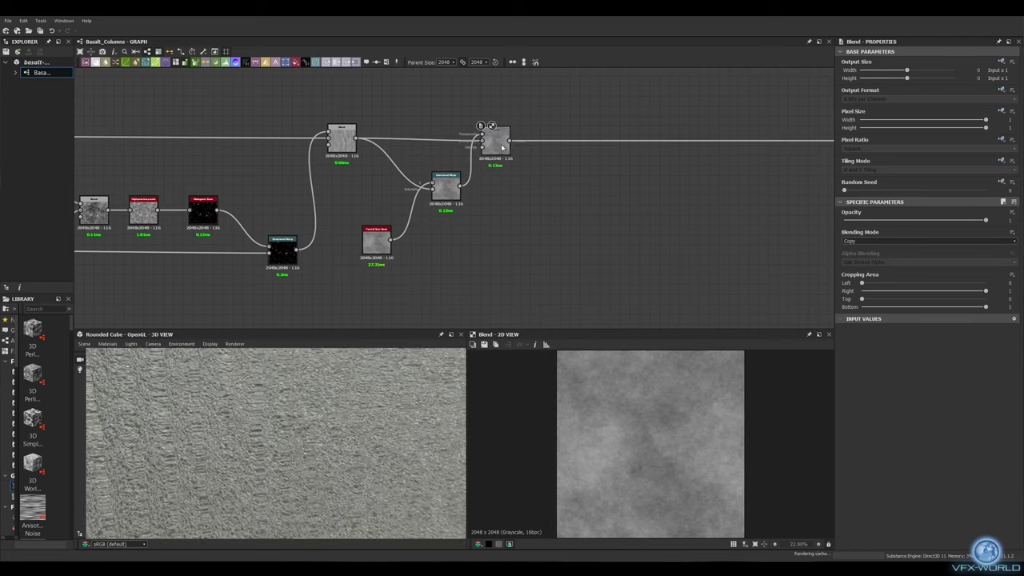
{"action": "left_click", "coordinate": [928, 241]}
{"action": "left_click", "coordinate": [880, 251]}
{"action": "left_click", "coordinate": [858, 220]}
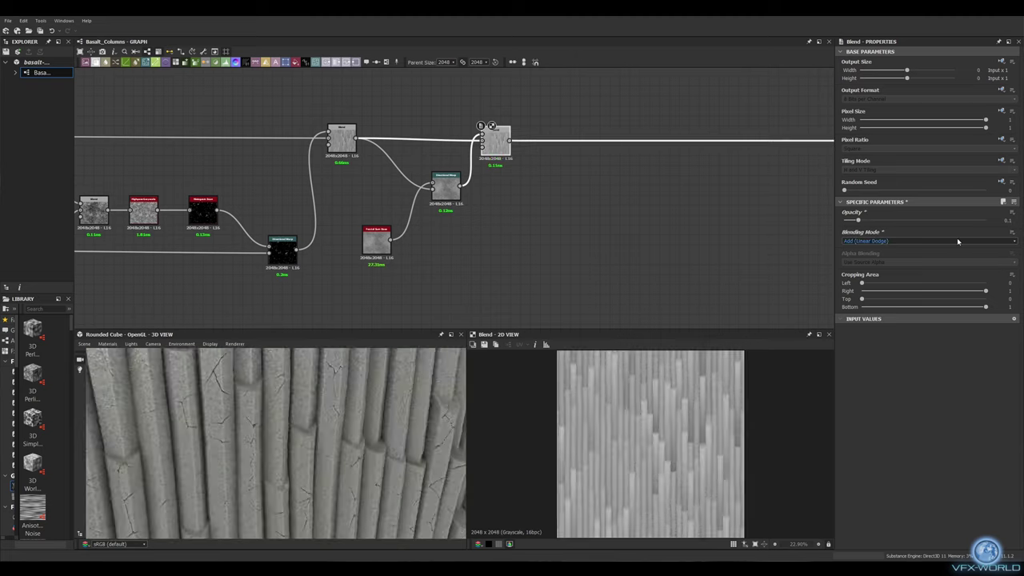
{"action": "scroll", "coordinate": [520, 192], "scroll_direction": "down", "scroll_amount": 3}
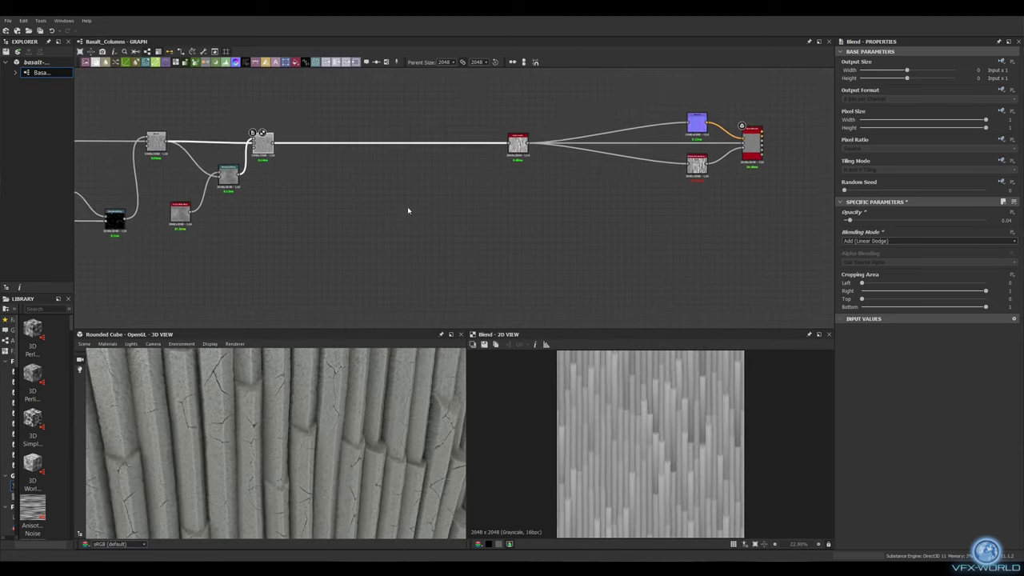
Step: Add a Cells 1 noise and route the Base Warping output into the slope blur
{"action": "key", "text": "space"}
{"action": "type", "text": "cell"}
{"action": "key", "text": "Return"}
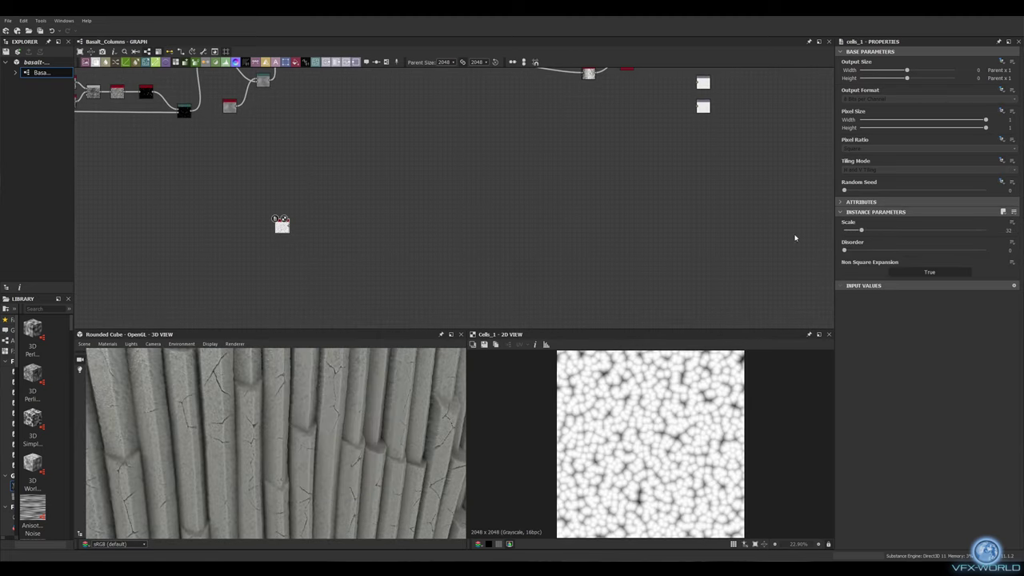
{"action": "scroll", "coordinate": [332, 232], "scroll_direction": "up", "scroll_amount": 3}
{"action": "left_click_drag", "start_coordinate": [345, 232], "coordinate": [369, 231]}
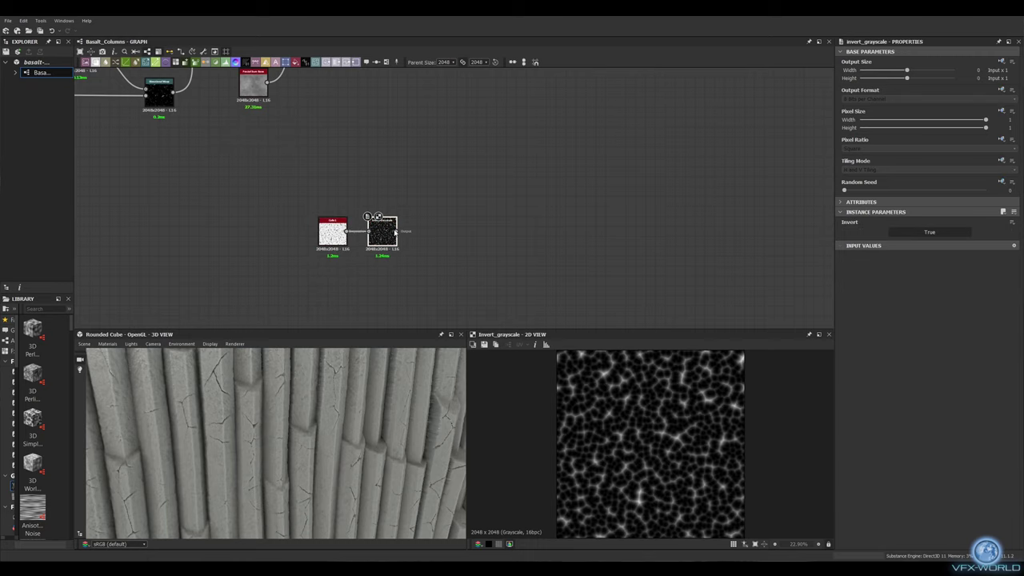
{"action": "middle_click_drag", "start_coordinate": [494, 301], "coordinate": [491, 259]}
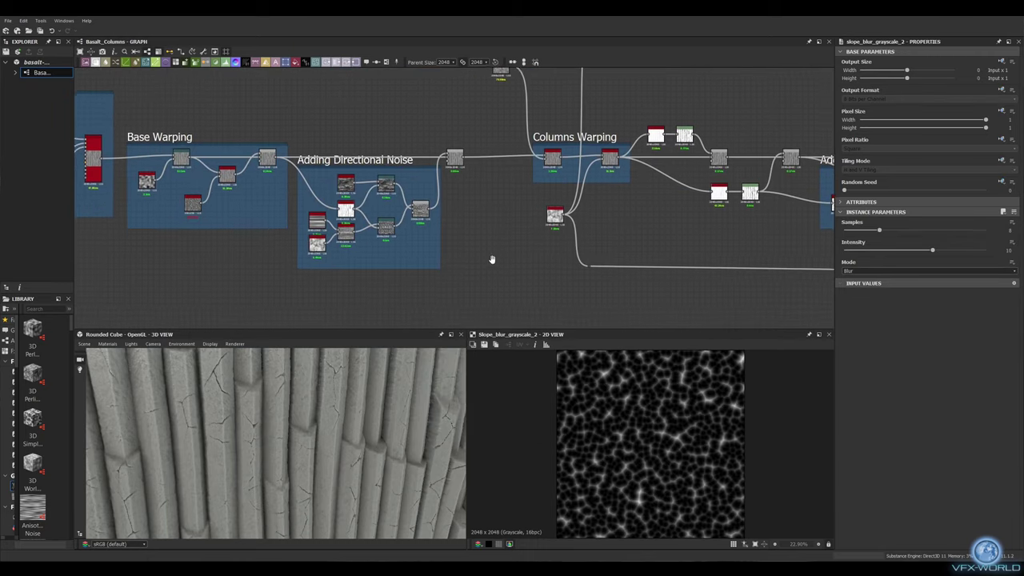
{"action": "scroll", "coordinate": [491, 259], "scroll_direction": "up", "scroll_amount": 2}
{"action": "left_click_drag", "start_coordinate": [468, 195], "coordinate": [503, 235]}
{"action": "scroll", "coordinate": [503, 235], "scroll_direction": "down", "scroll_amount": 2}
{"action": "mouse_move", "coordinate": [255, 216]}
{"action": "left_mouse_down"}
{"action": "mouse_move", "coordinate": [532, 200]}
{"action": "mouse_move", "coordinate": [487, 85]}
{"action": "left_mouse_up"}
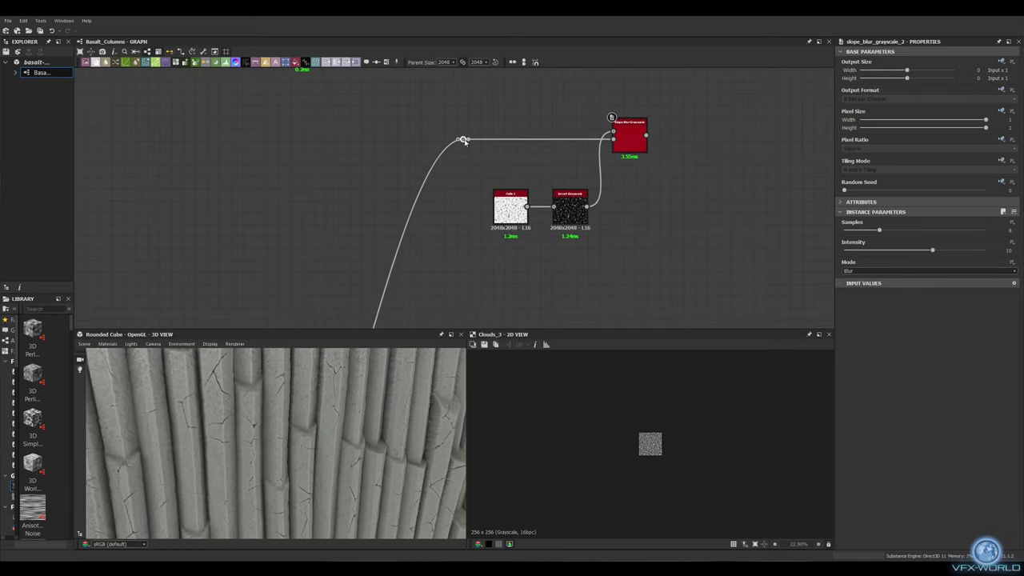
Step: Set the slope blur to Min mode with intensity 0
{"action": "middle_click_drag", "start_coordinate": [635, 146], "coordinate": [556, 198]}
{"action": "double_click", "coordinate": [556, 198]}
{"action": "left_click", "coordinate": [876, 286]}
{"action": "left_click_drag", "start_coordinate": [932, 250], "coordinate": [843, 250]}
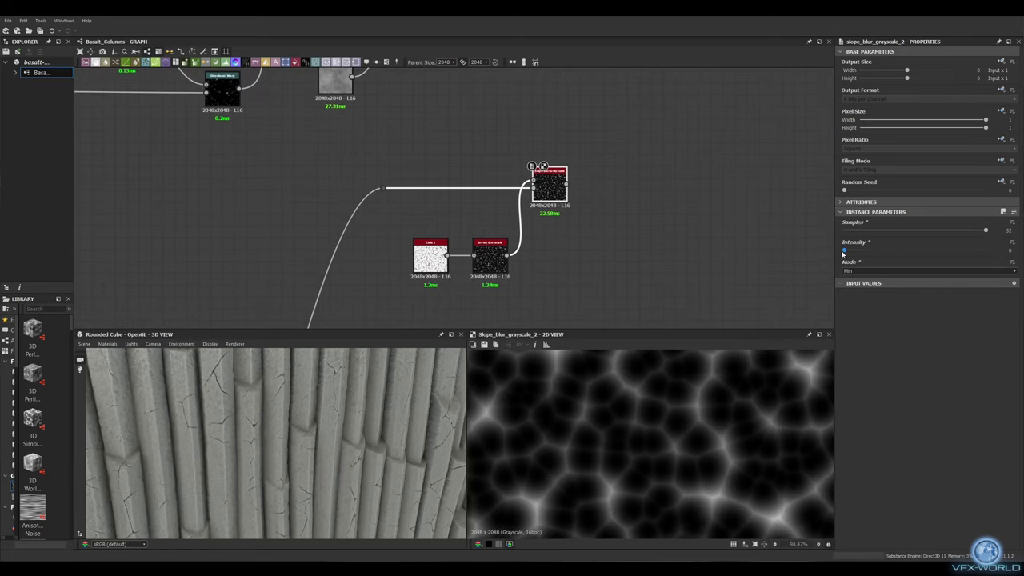
Step: Switch the main-line Blend's blending mode to Subtract
{"action": "scroll", "coordinate": [639, 175], "scroll_direction": "down", "scroll_amount": 3}
{"action": "double_click", "coordinate": [617, 160]}
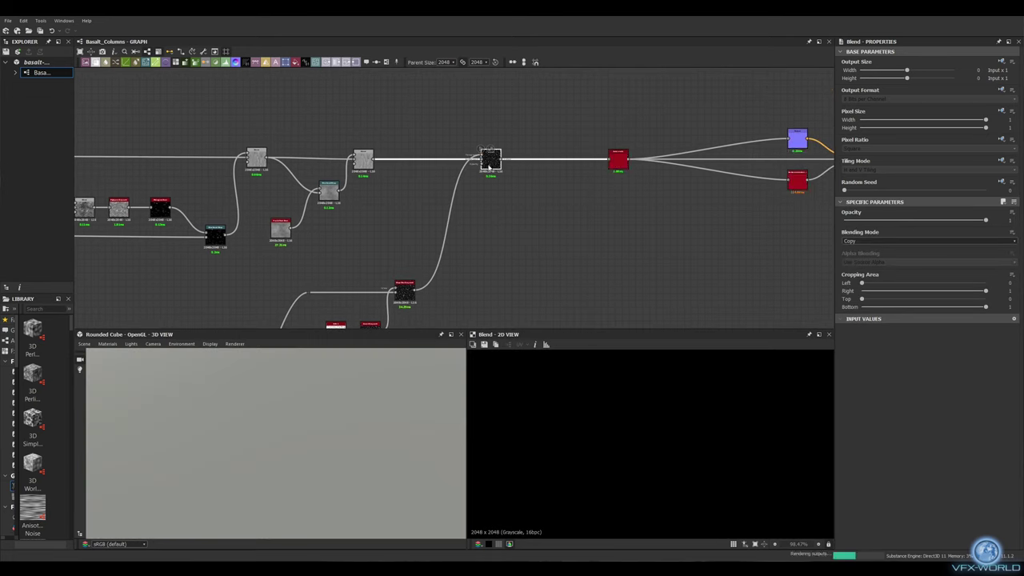
{"action": "left_click", "coordinate": [928, 240]}
{"action": "left_click", "coordinate": [890, 262]}
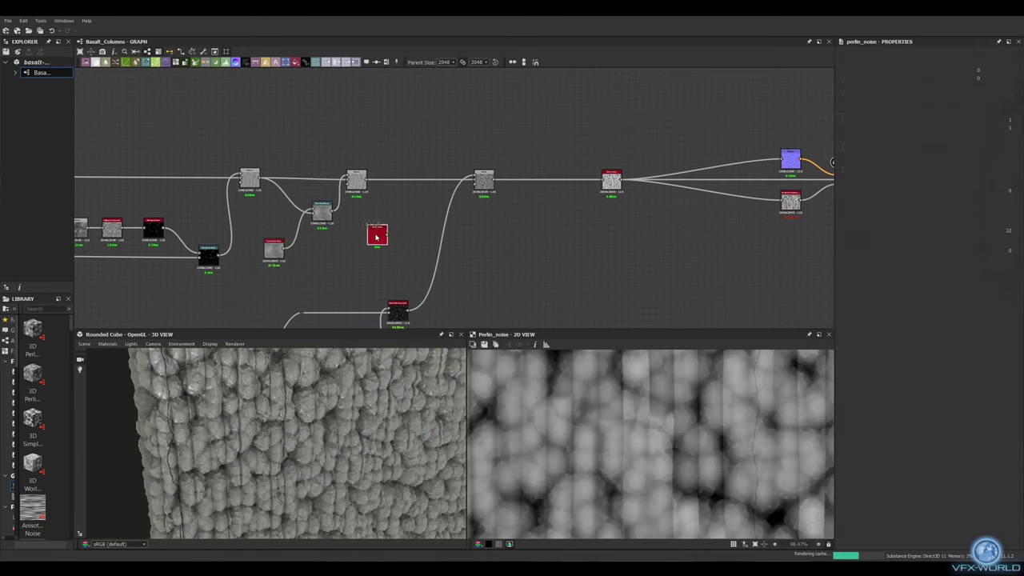
Step: Lower the Perlin Noise scale and add a Histogram Scan with higher position and contrast
{"action": "left_click_drag", "start_coordinate": [913, 230], "coordinate": [862, 231]}
{"action": "left_click_drag", "start_coordinate": [389, 232], "coordinate": [423, 234]}
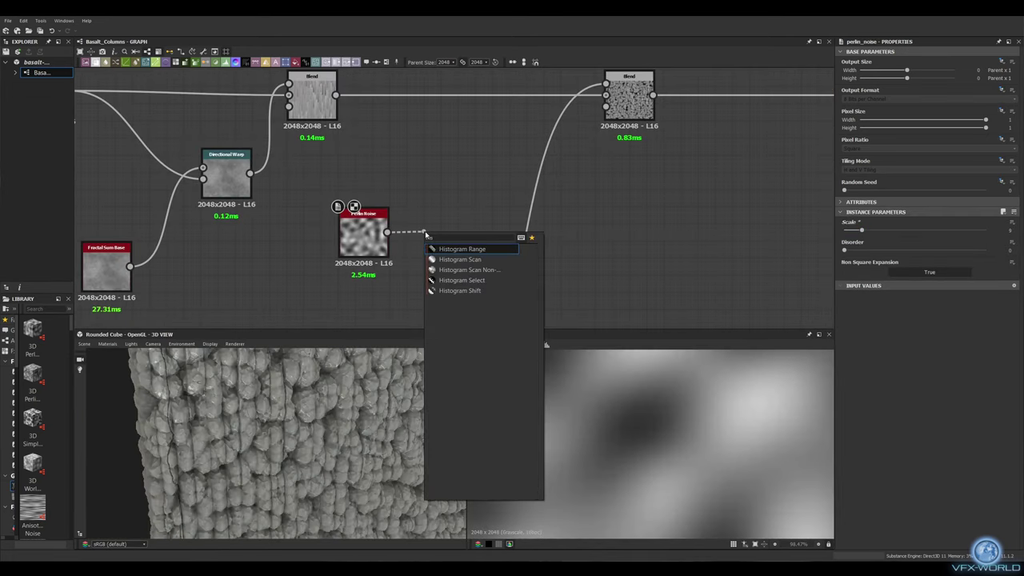
{"action": "left_click", "coordinate": [457, 245]}
{"action": "left_click_drag", "start_coordinate": [844, 231], "coordinate": [899, 231]}
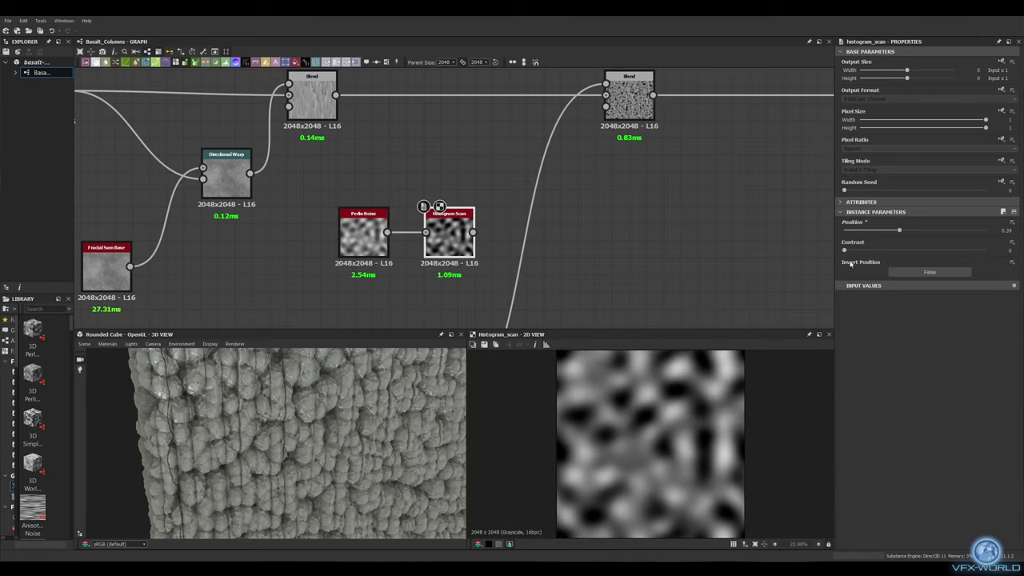
{"action": "left_click_drag", "start_coordinate": [844, 250], "coordinate": [966, 249]}
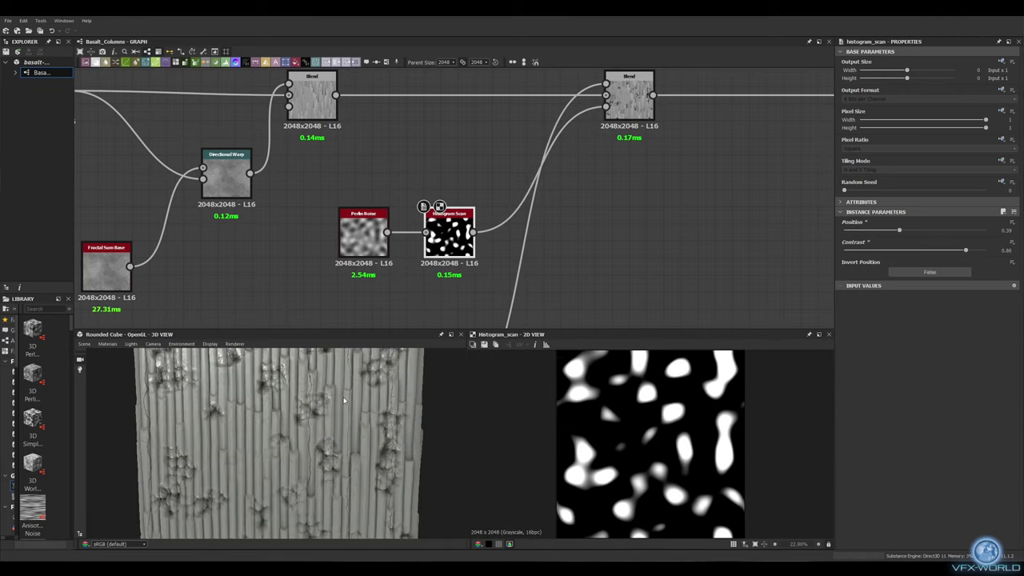
Step: Set the receiving Blend's opacity to 0.05
{"action": "left_click", "coordinate": [620, 104]}
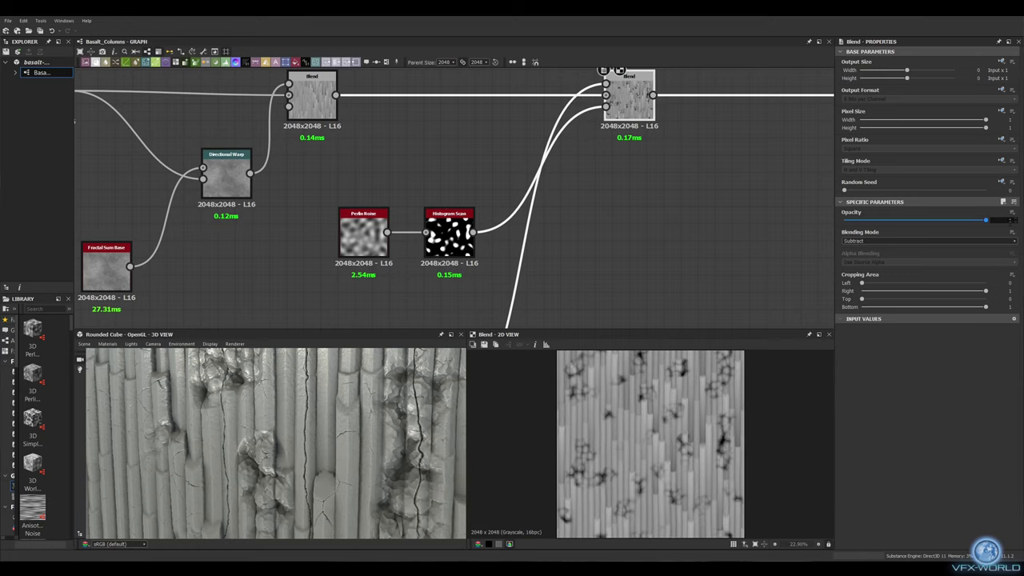
{"action": "left_click_drag", "start_coordinate": [986, 219], "coordinate": [857, 219]}
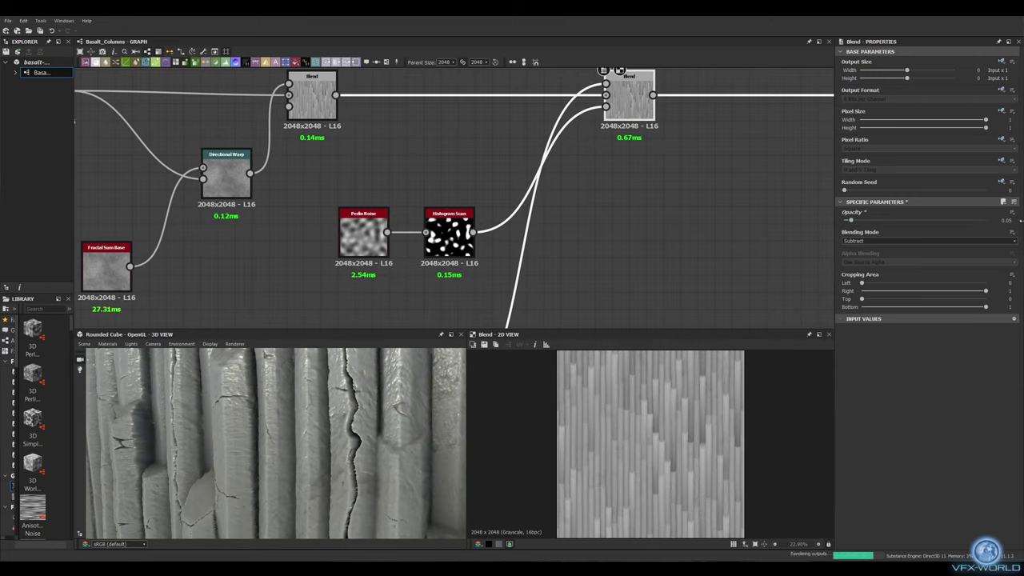
{"action": "scroll", "coordinate": [574, 198], "scroll_direction": "down", "scroll_amount": 5}
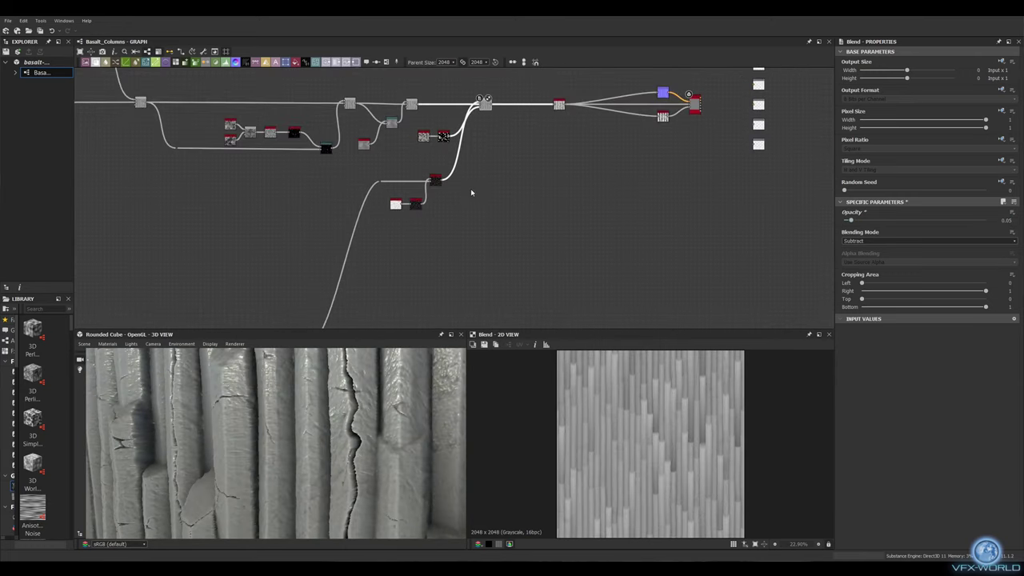
{"action": "middle_click_drag", "start_coordinate": [471, 192], "coordinate": [246, 191]}
Step: Add a Directional Warp connected to the noise output
{"action": "scroll", "coordinate": [272, 160], "scroll_direction": "up", "scroll_amount": 5}
{"action": "scroll", "coordinate": [428, 279], "scroll_direction": "down", "scroll_amount": 5}
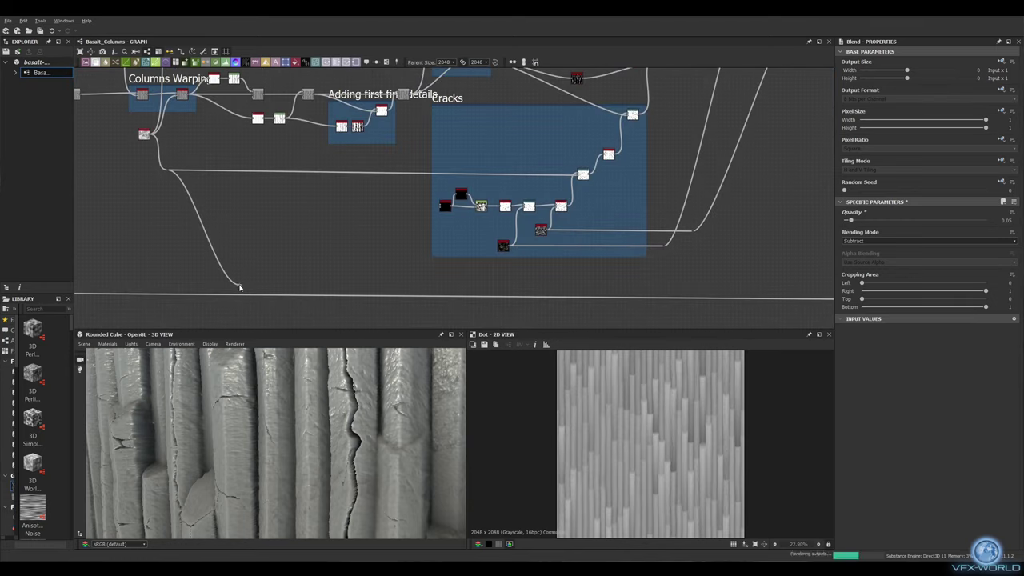
{"action": "scroll", "coordinate": [379, 277], "scroll_direction": "up", "scroll_amount": 5}
{"action": "left_click_drag", "start_coordinate": [429, 279], "coordinate": [572, 269]}
{"action": "left_click_drag", "start_coordinate": [600, 177], "coordinate": [617, 171]}
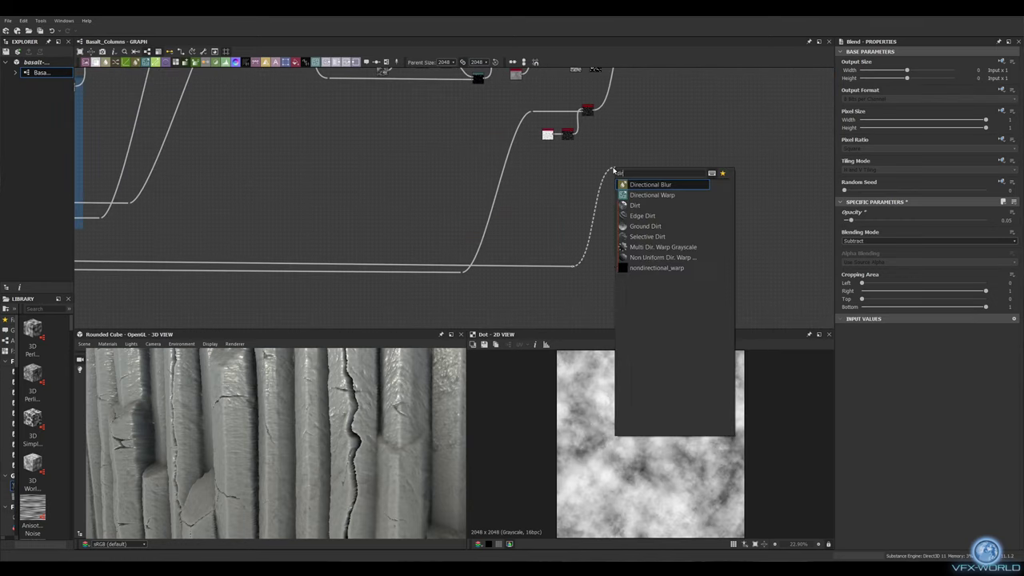
{"action": "left_click", "coordinate": [651, 183]}
Step: Follow the warp with a Slope Blur Grayscale at intensity 0.77
{"action": "scroll", "coordinate": [560, 199], "scroll_direction": "up", "scroll_amount": 2}
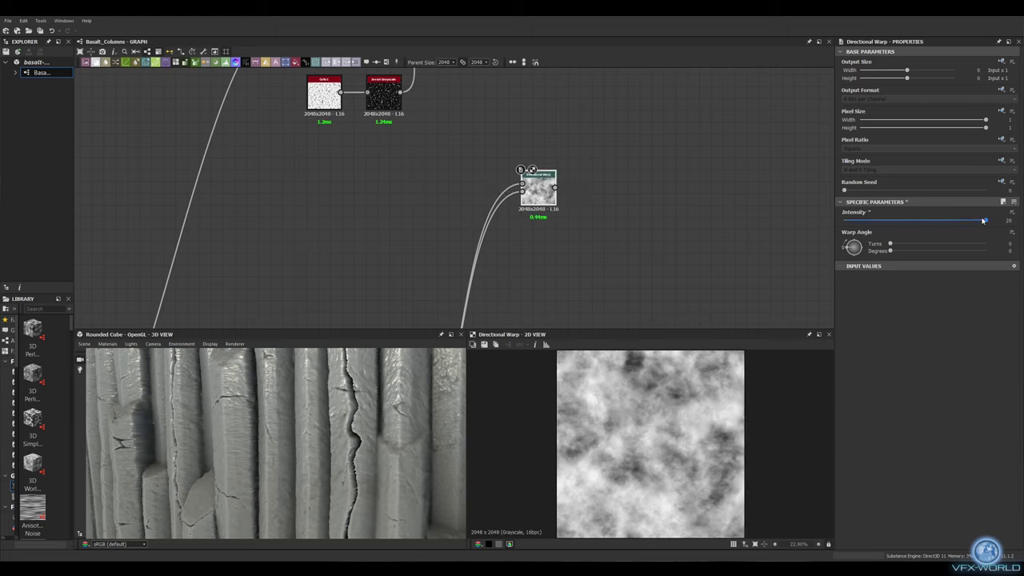
{"action": "scroll", "coordinate": [472, 224], "scroll_direction": "up", "scroll_amount": 2}
{"action": "mouse_move", "coordinate": [472, 223]}
{"action": "left_mouse_down"}
{"action": "mouse_move", "coordinate": [522, 216]}
{"action": "mouse_move", "coordinate": [530, 230]}
{"action": "left_mouse_up"}
{"action": "left_click", "coordinate": [551, 228]}
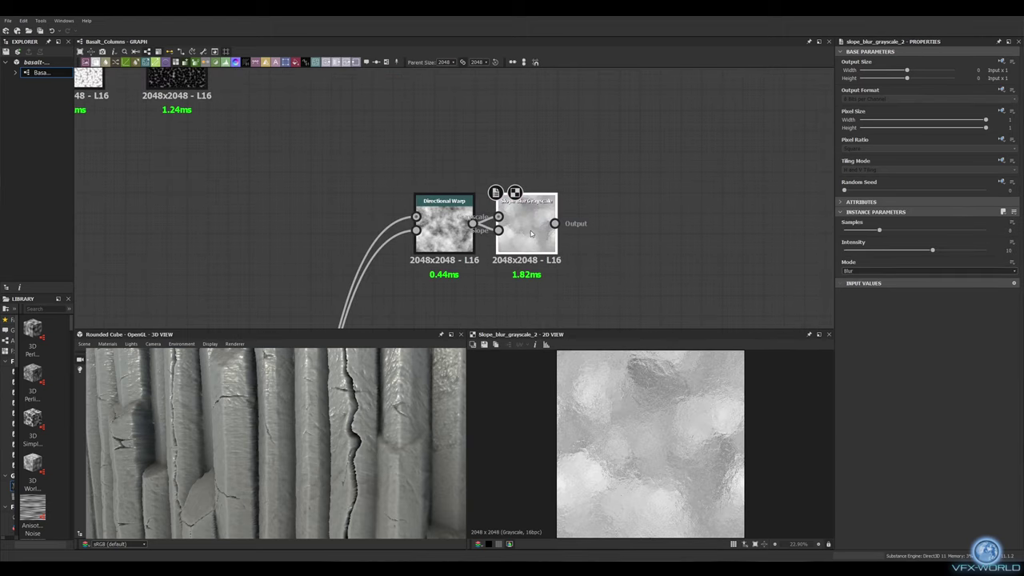
{"action": "left_click_drag", "start_coordinate": [932, 251], "coordinate": [850, 250]}
{"action": "middle_click_drag", "start_coordinate": [560, 224], "coordinate": [349, 232]}
Step: Add a Histogram Scan at position ~0.35 and multiply it with the slope blur at ~0.84 opacity
{"action": "left_click_drag", "start_coordinate": [344, 231], "coordinate": [367, 173]}
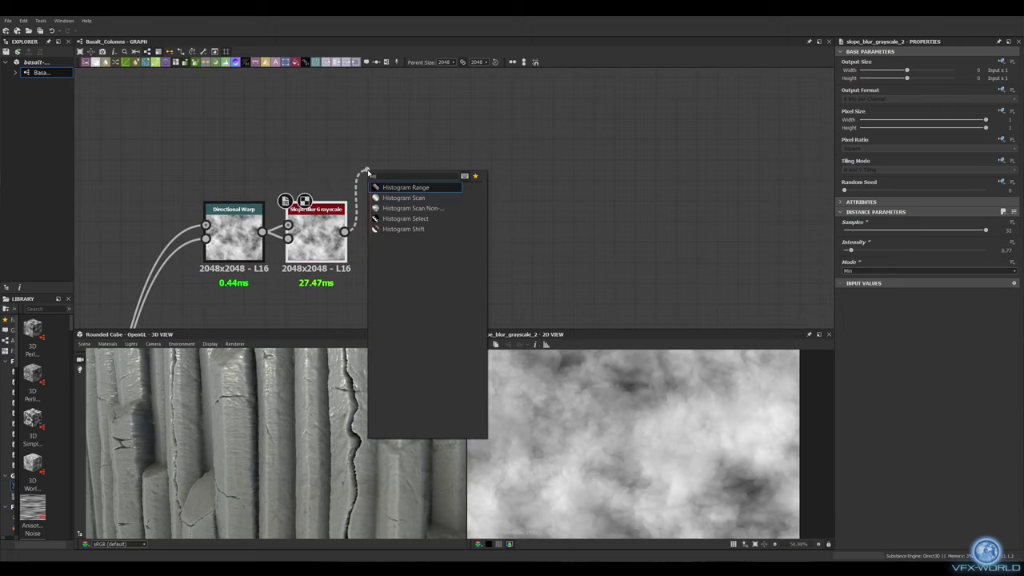
{"action": "left_click", "coordinate": [415, 185]}
{"action": "left_click_drag", "start_coordinate": [845, 230], "coordinate": [894, 231]}
{"action": "middle_click_drag", "start_coordinate": [560, 240], "coordinate": [521, 238]}
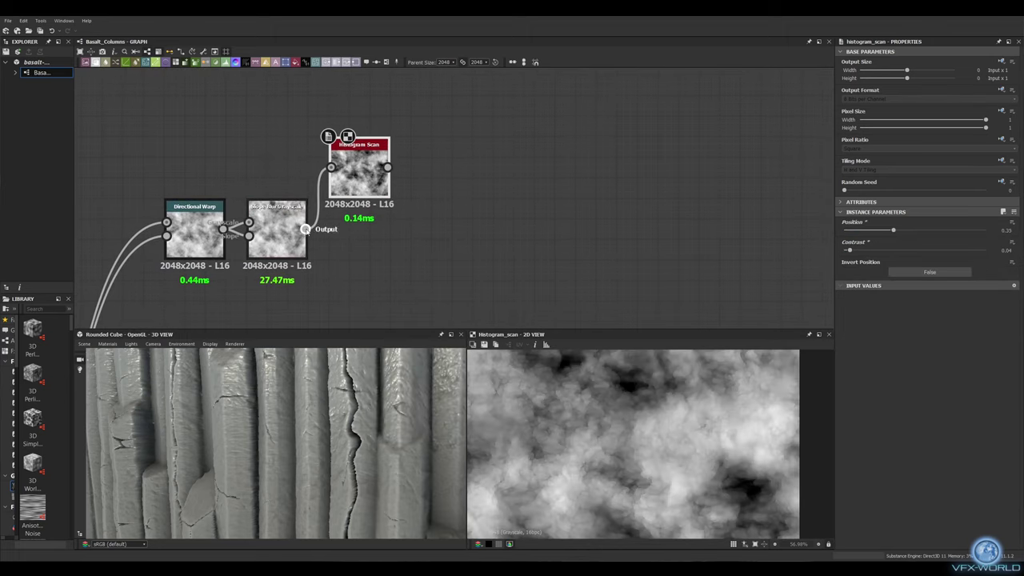
{"action": "left_click", "coordinate": [920, 241]}
{"action": "left_click", "coordinate": [887, 267]}
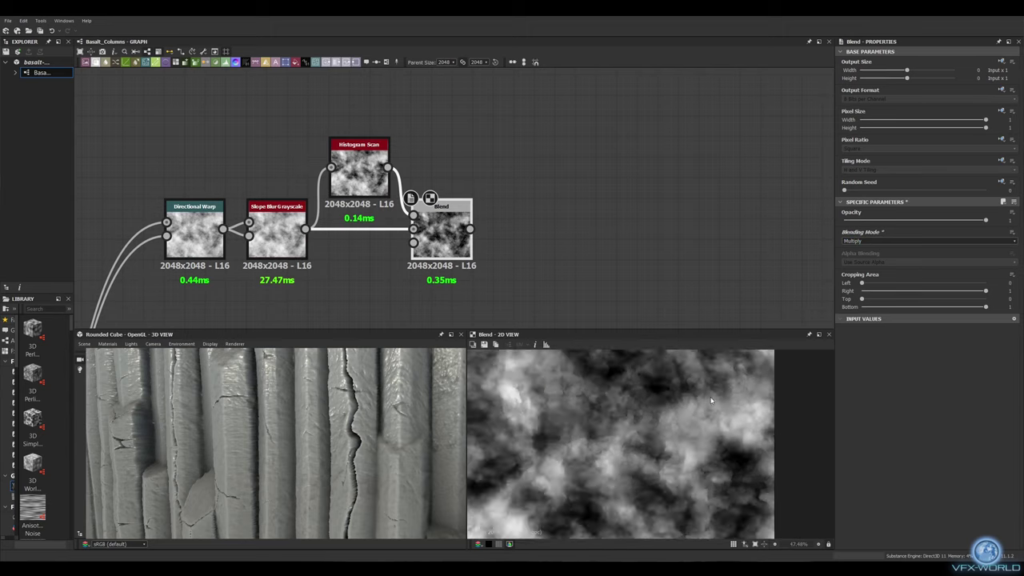
{"action": "left_click_drag", "start_coordinate": [985, 220], "coordinate": [961, 220]}
Step: Subtract the damage mask from the main-line blend at 0.025 opacity
{"action": "scroll", "coordinate": [338, 222], "scroll_direction": "down", "scroll_amount": 4}
{"action": "scroll", "coordinate": [338, 221], "scroll_direction": "down", "scroll_amount": 2}
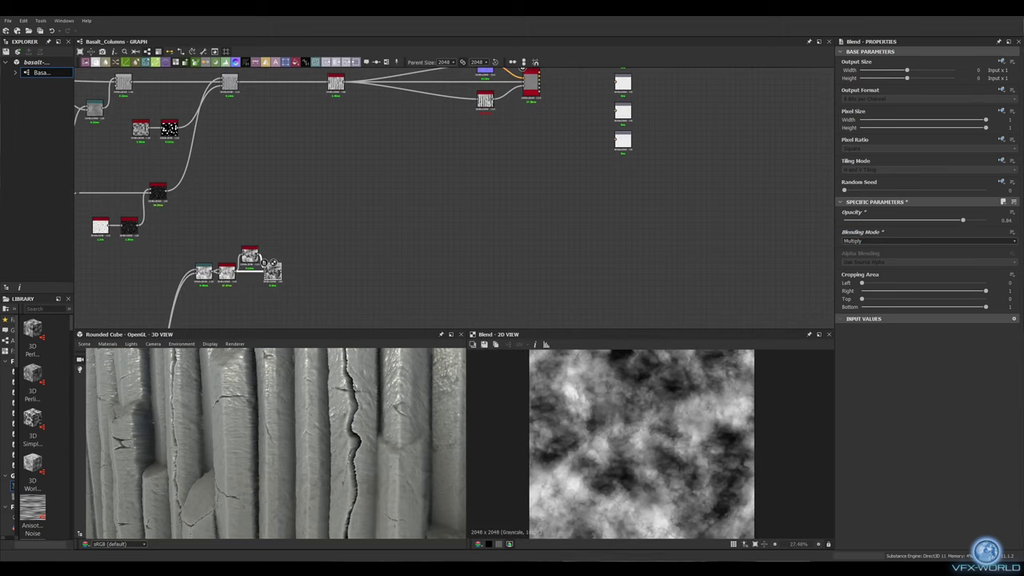
{"action": "scroll", "coordinate": [328, 232], "scroll_direction": "down", "scroll_amount": 2}
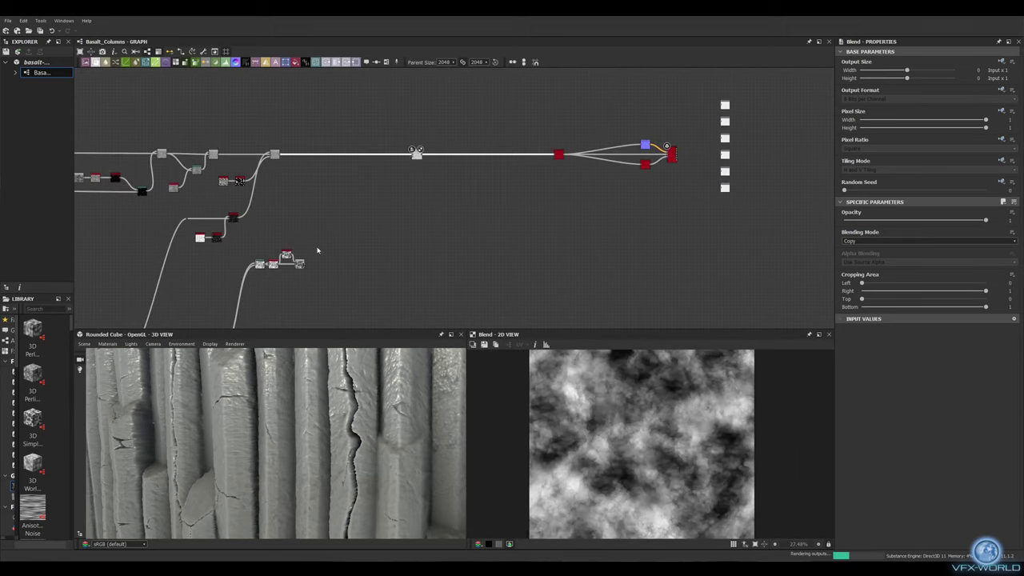
{"action": "mouse_move", "coordinate": [303, 264]}
{"action": "left_mouse_down"}
{"action": "mouse_move", "coordinate": [416, 153]}
{"action": "mouse_move", "coordinate": [349, 156]}
{"action": "left_mouse_up"}
{"action": "left_click", "coordinate": [878, 241]}
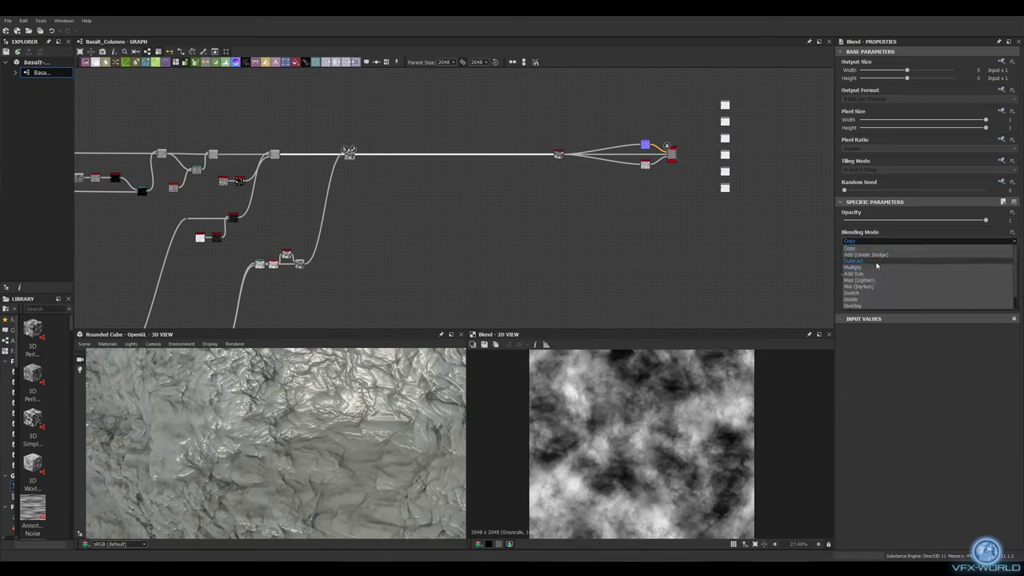
{"action": "left_click", "coordinate": [876, 261]}
{"action": "key", "text": "Return"}
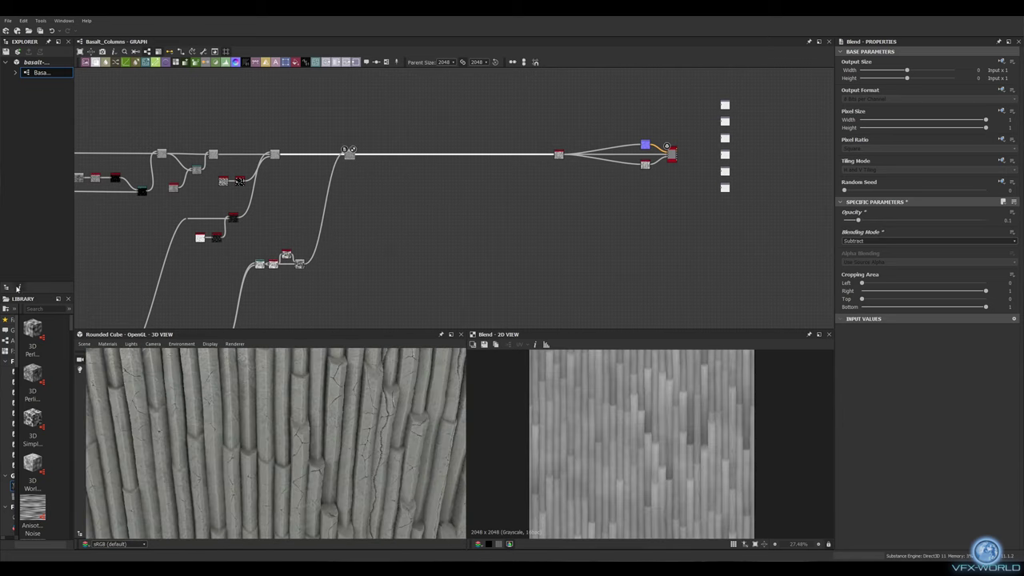
{"action": "type", "text": "5"}
{"action": "key", "text": "Return"}
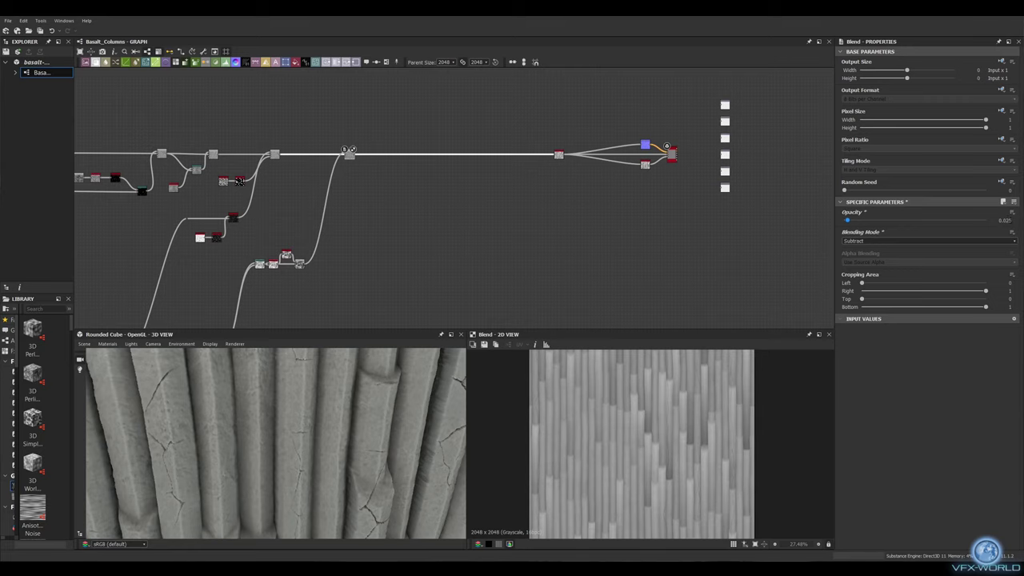
Step: Frame the damage nodes and title the frame 'Surface Damage'
{"action": "scroll", "coordinate": [349, 151], "scroll_direction": "down", "scroll_amount": 3}
{"action": "middle_click_drag", "start_coordinate": [420, 172], "coordinate": [445, 162]}
{"action": "key", "text": "ctrl+f"}
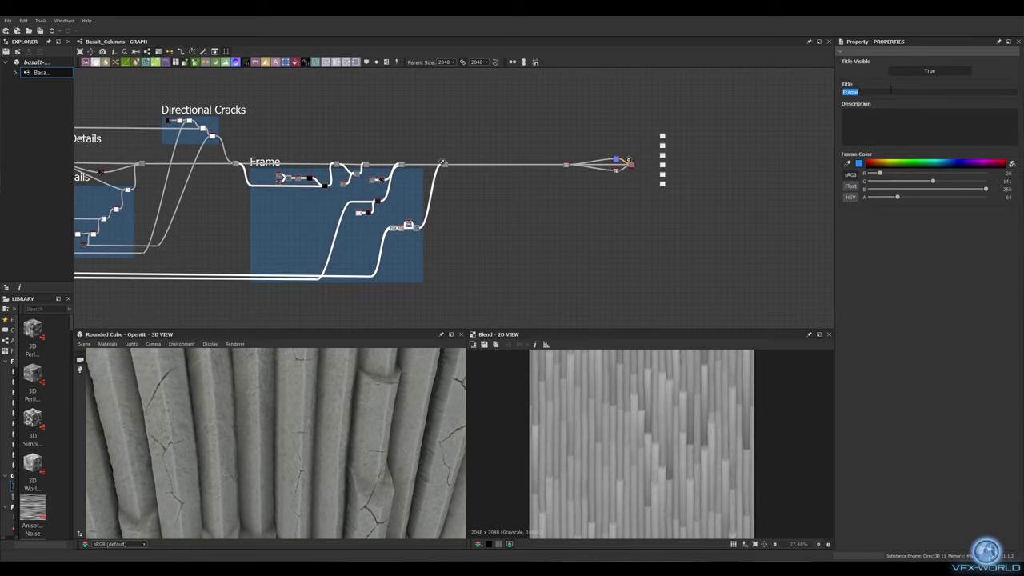
{"action": "type", "text": "amage"}
{"action": "scroll", "coordinate": [399, 140], "scroll_direction": "down", "scroll_amount": 1}
{"action": "scroll", "coordinate": [606, 185], "scroll_direction": "down", "scroll_amount": 4}
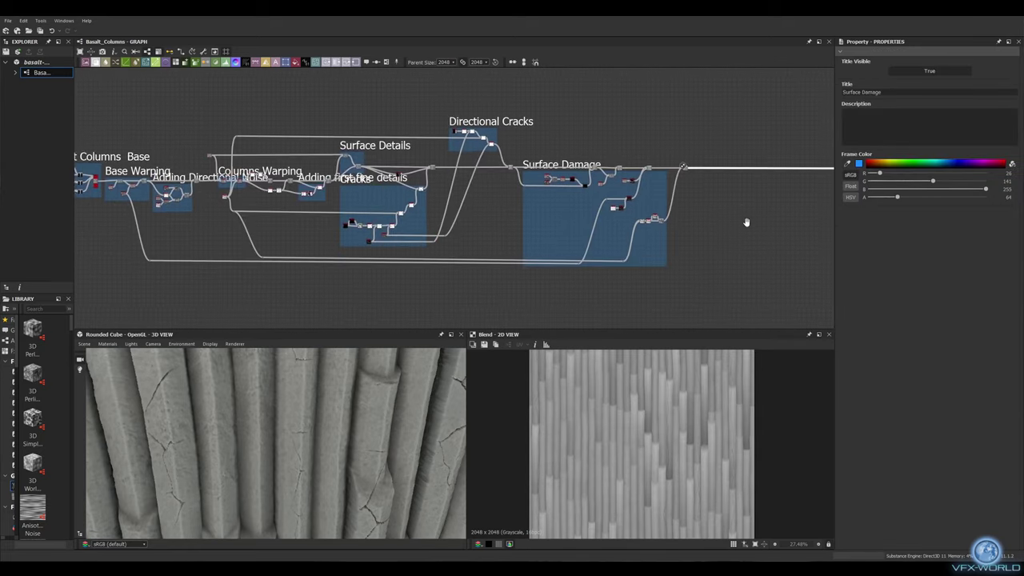
{"action": "scroll", "coordinate": [411, 149], "scroll_direction": "up", "scroll_amount": 4}
{"action": "scroll", "coordinate": [393, 179], "scroll_direction": "up", "scroll_amount": 2}
Step: Add a Moisture Noise node
{"action": "key", "text": "space"}
{"action": "type", "text": "moisture"}
{"action": "key", "text": "Return"}
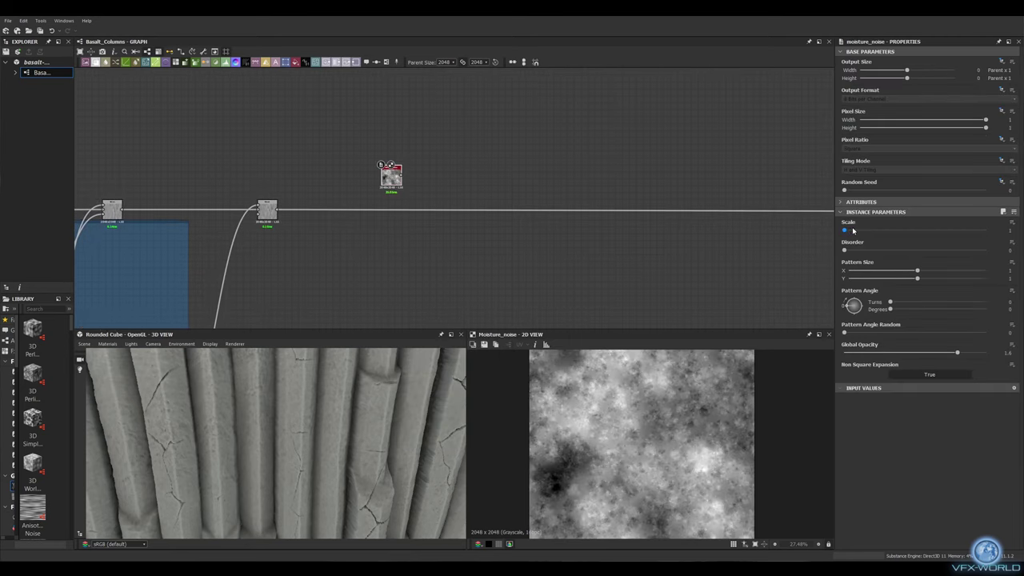
Step: Raise Moisture Noise scale and disorder, then add a Highpass Grayscale with a larger radius
{"action": "left_click_drag", "start_coordinate": [852, 231], "coordinate": [882, 250]}
{"action": "scroll", "coordinate": [425, 170], "scroll_direction": "up", "scroll_amount": 5}
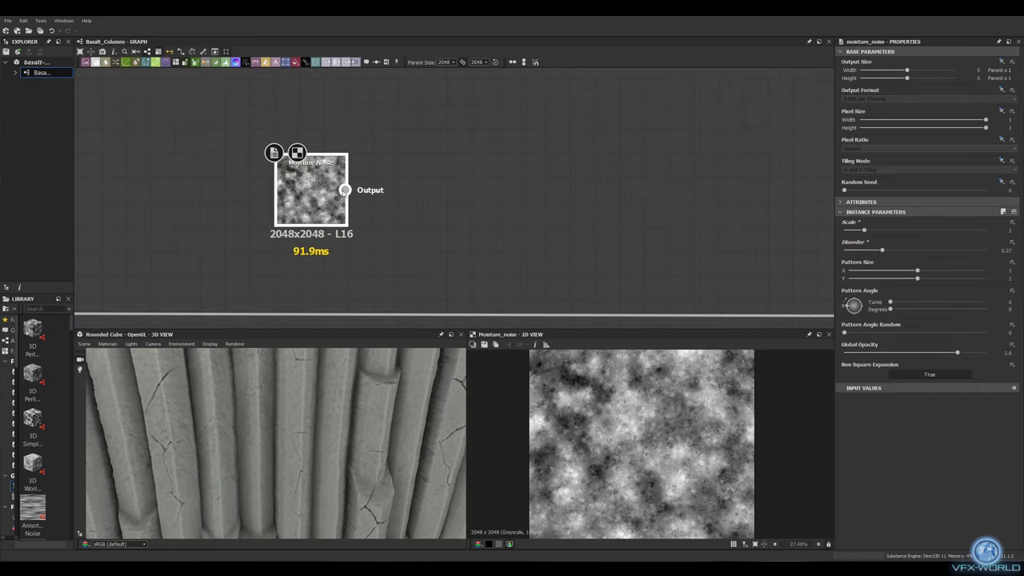
{"action": "left_click_drag", "start_coordinate": [344, 190], "coordinate": [382, 194]}
{"action": "left_click", "coordinate": [421, 209]}
{"action": "left_click_drag", "start_coordinate": [864, 230], "coordinate": [886, 230]}
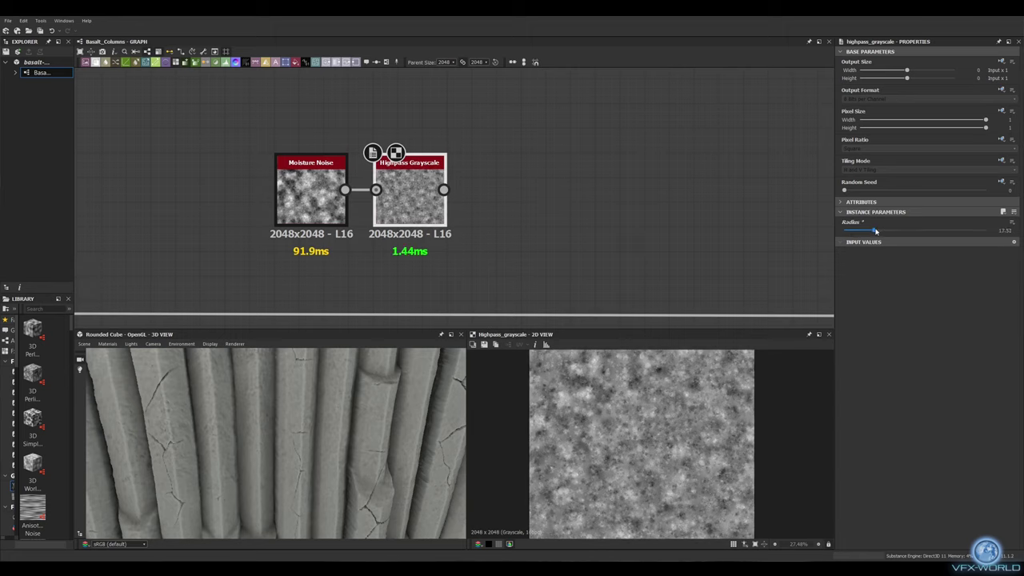
Step: Add a Slope Blur Grayscale after the highpass with intensity around 0.1
{"action": "left_click_drag", "start_coordinate": [368, 181], "coordinate": [369, 179]}
{"action": "left_click", "coordinate": [403, 197]}
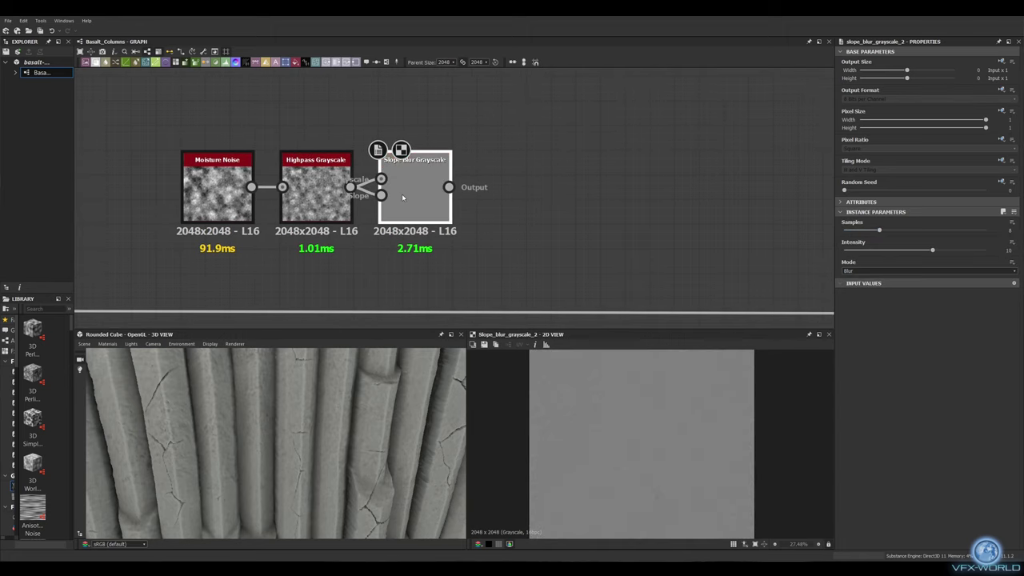
{"action": "left_click_drag", "start_coordinate": [910, 251], "coordinate": [845, 251]}
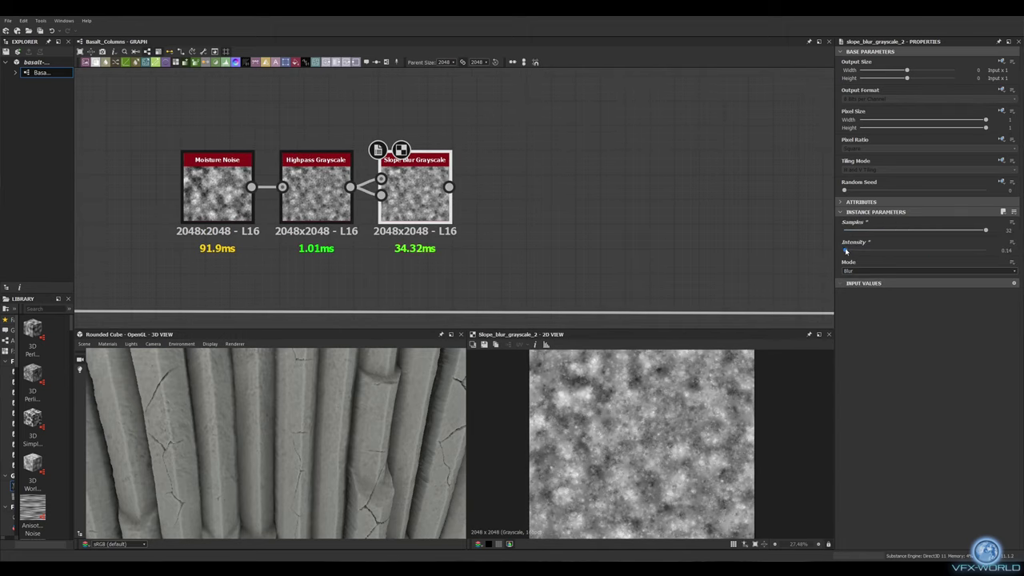
{"action": "left_click", "coordinate": [1006, 250]}
Step: Add a Multi Directional Warp Grayscale with intensity about 80
{"action": "middle_click_drag", "start_coordinate": [698, 232], "coordinate": [544, 228]}
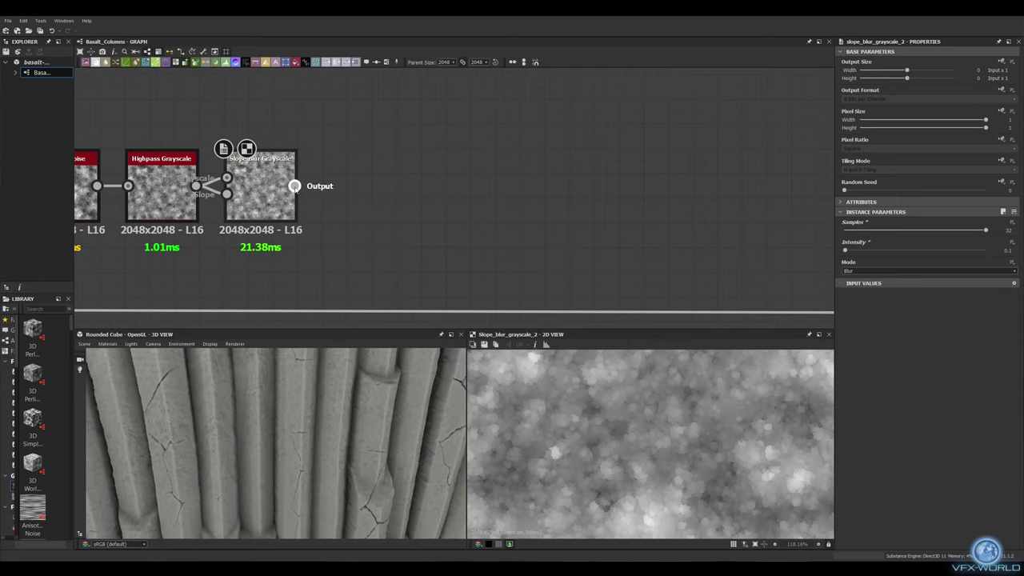
{"action": "left_click_drag", "start_coordinate": [295, 185], "coordinate": [332, 111]}
{"action": "left_click", "coordinate": [344, 119]}
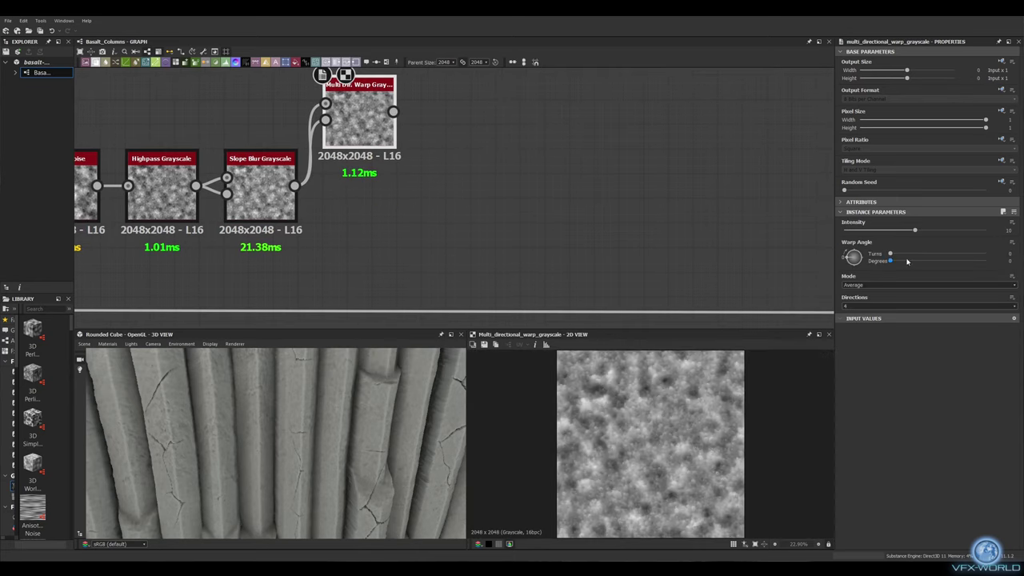
{"action": "key", "text": "Return"}
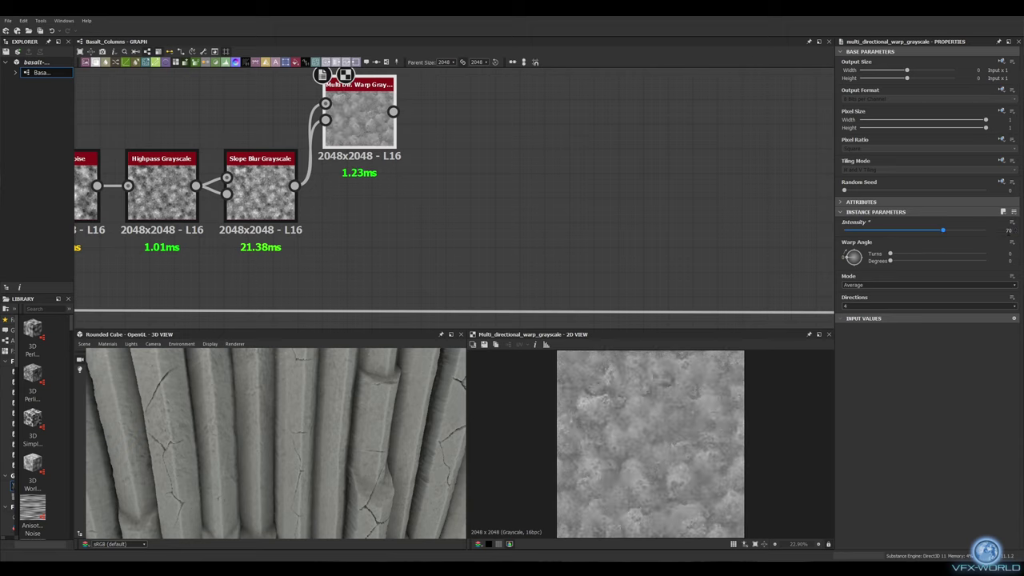
{"action": "left_click_drag", "start_coordinate": [914, 231], "coordinate": [953, 231]}
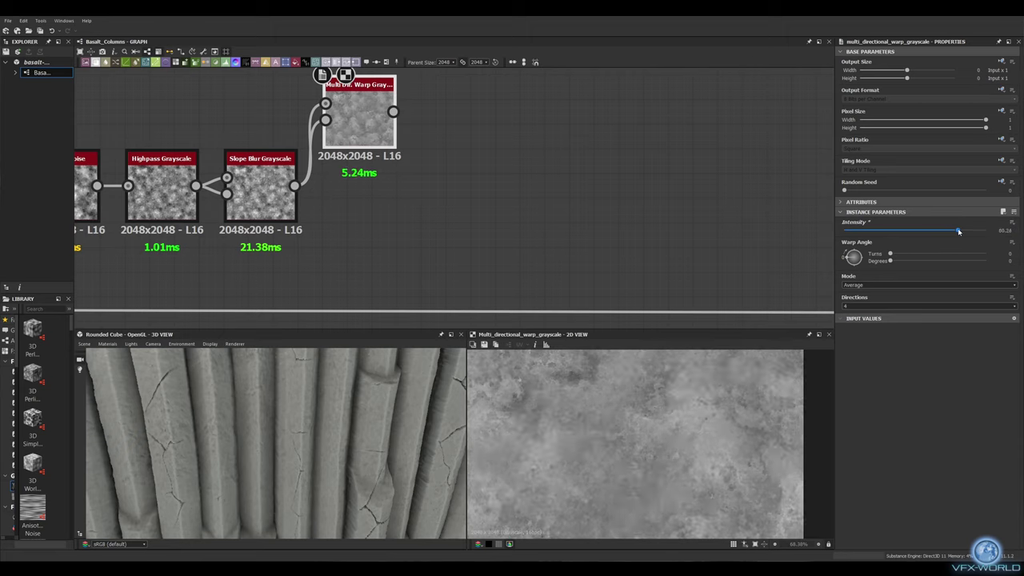
Step: Combine slope blur and warp in an Add Sub Blend at about 0.3 opacity
{"action": "left_click_drag", "start_coordinate": [306, 187], "coordinate": [452, 193]}
{"action": "left_click", "coordinate": [497, 201]}
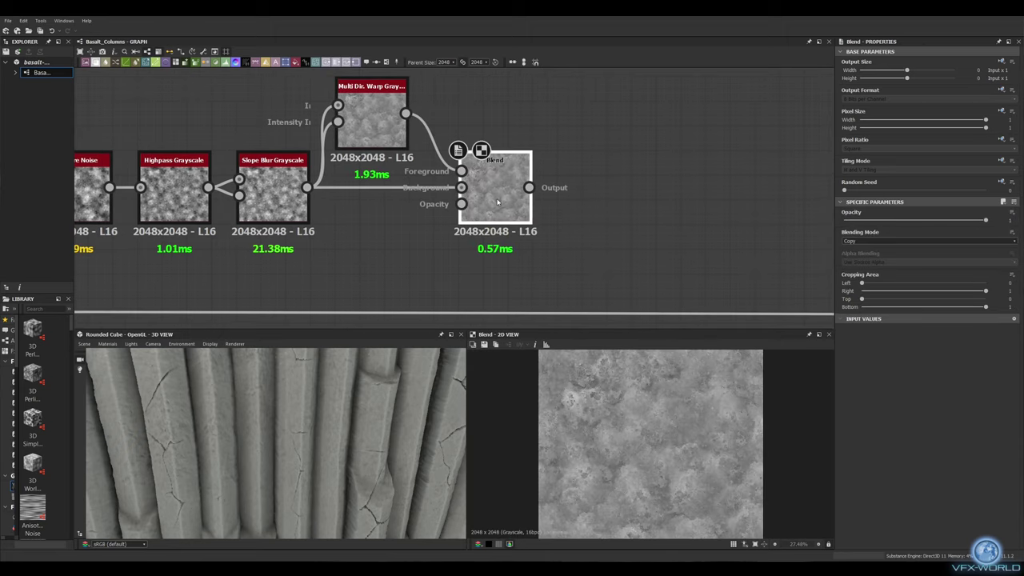
{"action": "left_click", "coordinate": [927, 241]}
{"action": "left_click", "coordinate": [864, 272]}
{"action": "left_click_drag", "start_coordinate": [985, 220], "coordinate": [886, 220]}
{"action": "mouse_move", "coordinate": [594, 211]}
{"action": "middle_mouse_down"}
{"action": "mouse_move", "coordinate": [496, 208]}
{"action": "mouse_move", "coordinate": [427, 234]}
{"action": "middle_mouse_up"}
Step: Add Highpass Grayscale and a Histogram Scan at position 0.23 with high contrast for speckles
{"action": "key", "text": "space"}
{"action": "type", "text": "highpass"}
{"action": "key", "text": "Return"}
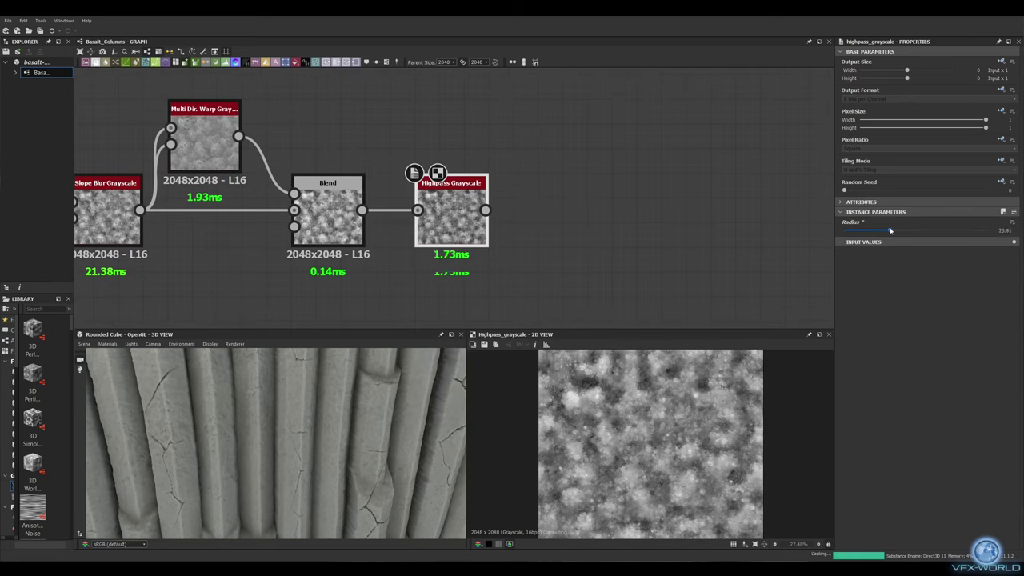
{"action": "middle_click_drag", "start_coordinate": [496, 210], "coordinate": [434, 213]}
{"action": "left_click_drag", "start_coordinate": [424, 212], "coordinate": [478, 213]}
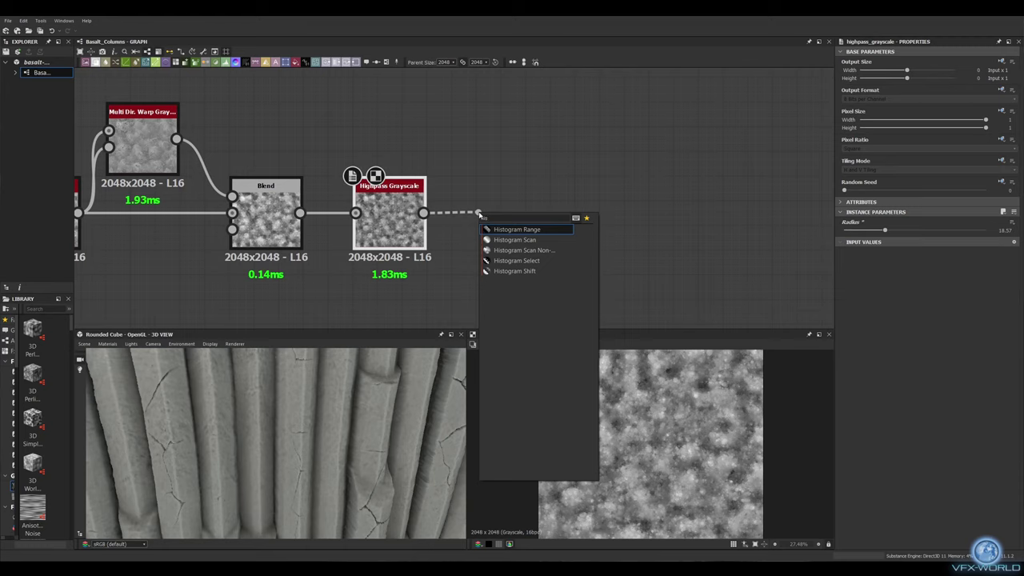
{"action": "left_click", "coordinate": [515, 239]}
{"action": "left_click_drag", "start_coordinate": [844, 251], "coordinate": [924, 250]}
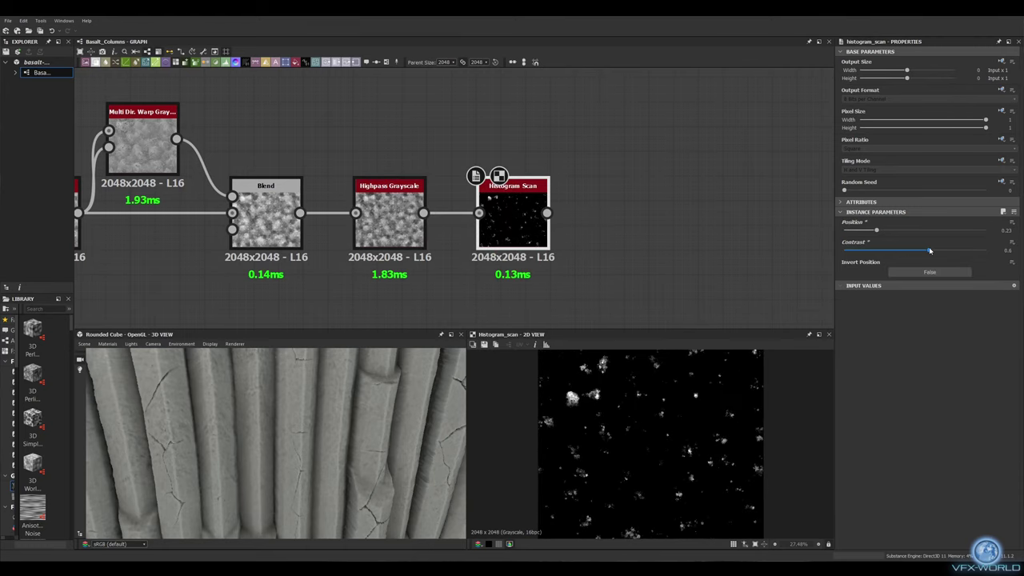
{"action": "middle_click_drag", "start_coordinate": [646, 317], "coordinate": [546, 283]}
{"action": "scroll", "coordinate": [546, 283], "scroll_direction": "down", "scroll_amount": 2}
{"action": "scroll", "coordinate": [646, 206], "scroll_direction": "down", "scroll_amount": 3}
{"action": "left_click", "coordinate": [772, 212]}
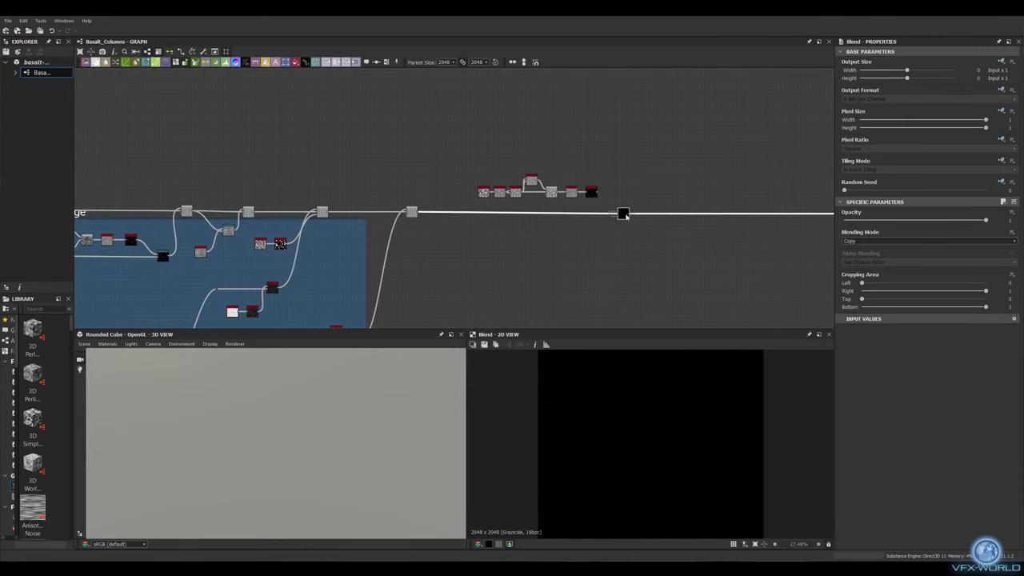
Step: Feed the lichen speckles into the main Blend at 0.02 opacity
{"action": "scroll", "coordinate": [623, 215], "scroll_direction": "up", "scroll_amount": 3}
{"action": "left_click_drag", "start_coordinate": [611, 221], "coordinate": [608, 216]}
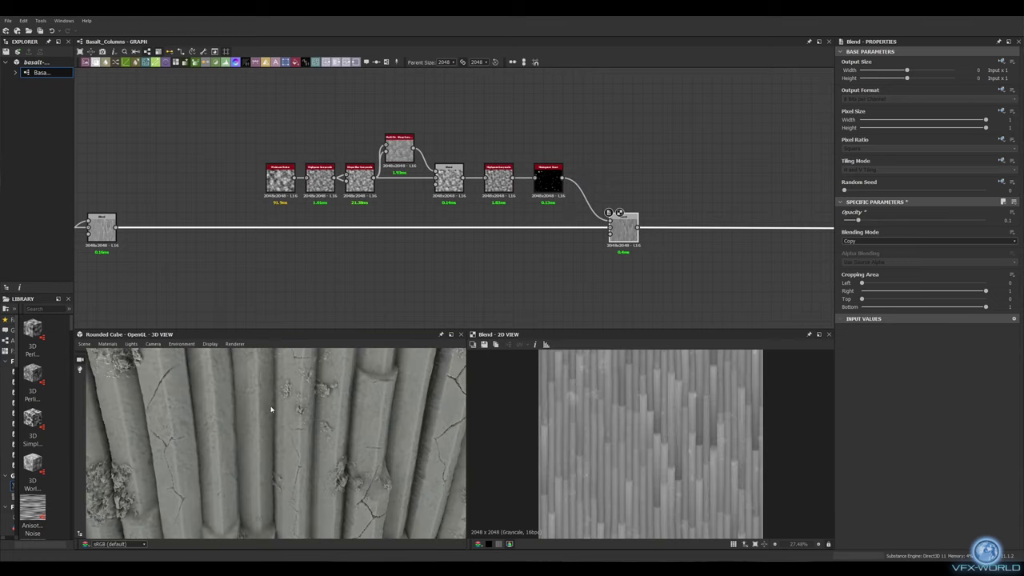
{"action": "left_click_drag", "start_coordinate": [857, 219], "coordinate": [845, 220]}
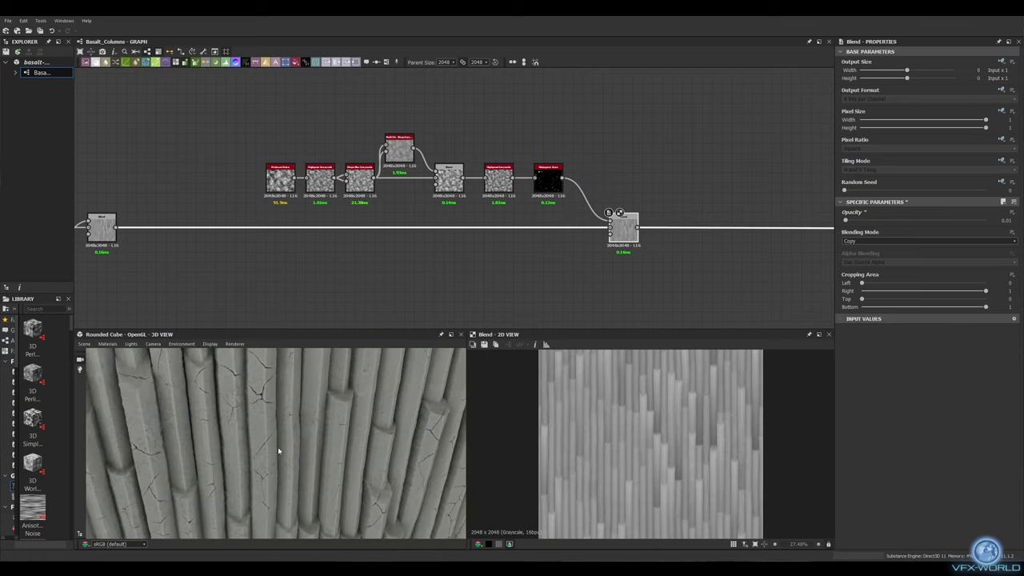
{"action": "left_click_drag", "start_coordinate": [277, 447], "coordinate": [274, 441]}
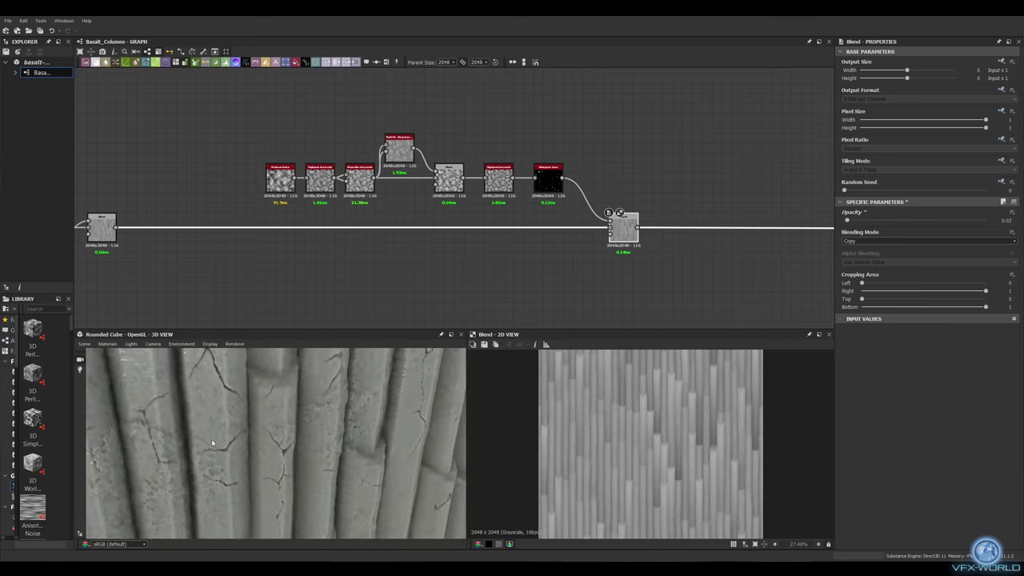
Step: Frame the lichen node chain as 'Lichen 1'
{"action": "scroll", "coordinate": [430, 155], "scroll_direction": "down", "scroll_amount": 2}
{"action": "scroll", "coordinate": [363, 224], "scroll_direction": "down", "scroll_amount": 2}
{"action": "key", "text": "ctrl+f"}
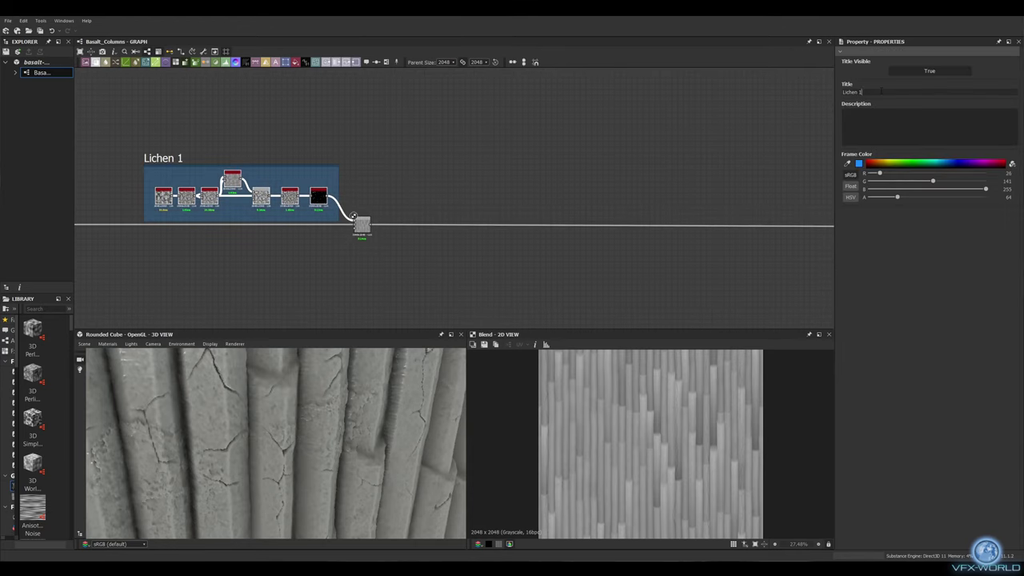
{"action": "scroll", "coordinate": [430, 229], "scroll_direction": "up", "scroll_amount": 2}
{"action": "scroll", "coordinate": [429, 228], "scroll_direction": "up", "scroll_amount": 2}
Step: Add a Fractal Sum Base noise node
{"action": "key", "text": "space"}
{"action": "type", "text": "fractal"}
{"action": "key", "text": "Return"}
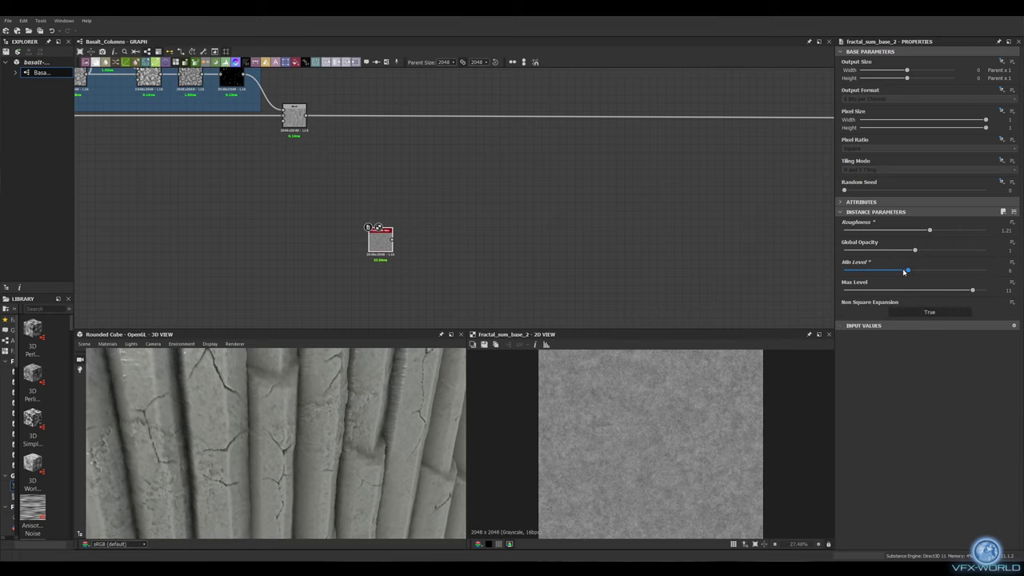
Step: Add Highpass Grayscale and a Histogram Scan after Fractal Sum Base, with position about 0.36 and raised contrast
{"action": "scroll", "coordinate": [437, 298], "scroll_direction": "up", "scroll_amount": 3}
{"action": "left_click_drag", "start_coordinate": [347, 182], "coordinate": [470, 182]}
{"action": "left_click", "coordinate": [424, 197]}
{"action": "left_click", "coordinate": [480, 200]}
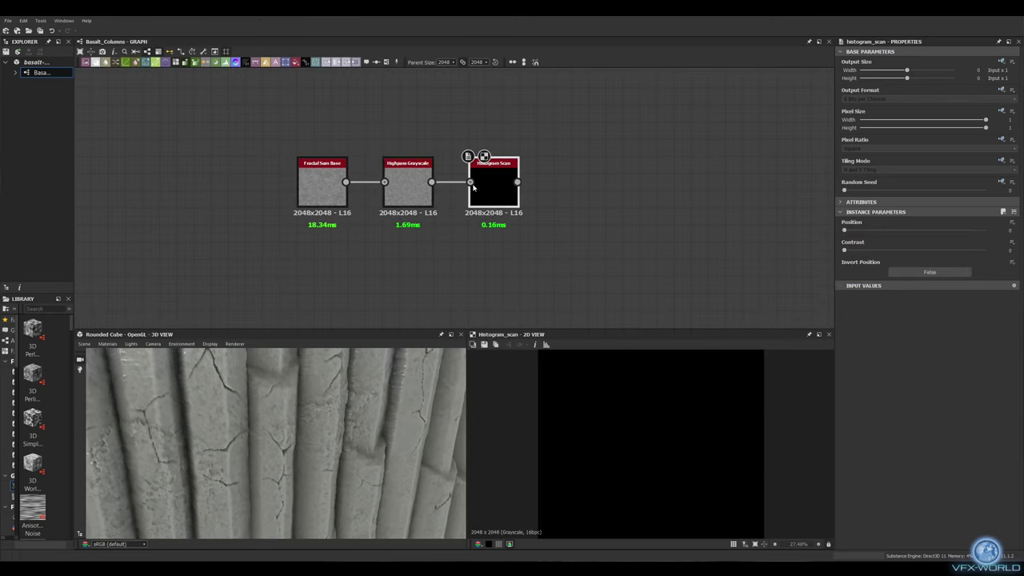
{"action": "left_click_drag", "start_coordinate": [881, 230], "coordinate": [894, 231]}
{"action": "left_click_drag", "start_coordinate": [844, 250], "coordinate": [953, 250]}
Step: Add a Dirt 1 noise and wire a duplicate of the Histogram Scan after it
{"action": "middle_click_drag", "start_coordinate": [480, 296], "coordinate": [480, 238]}
{"action": "key", "text": "space"}
{"action": "type", "text": "dirt"}
{"action": "key", "text": "Return"}
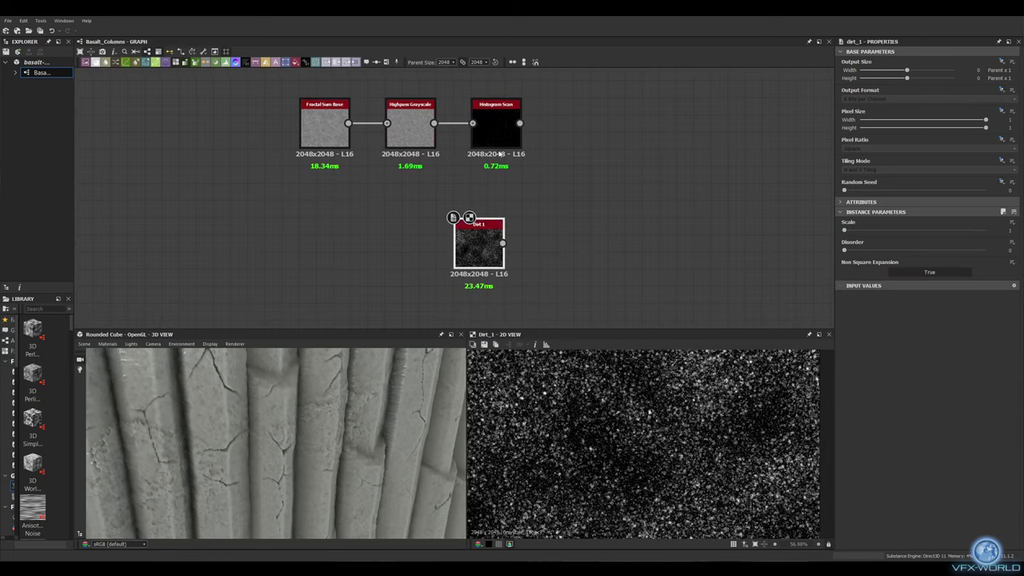
{"action": "left_click", "coordinate": [496, 128]}
{"action": "key", "text": "ctrl+d"}
{"action": "left_click_drag", "start_coordinate": [480, 208], "coordinate": [555, 252]}
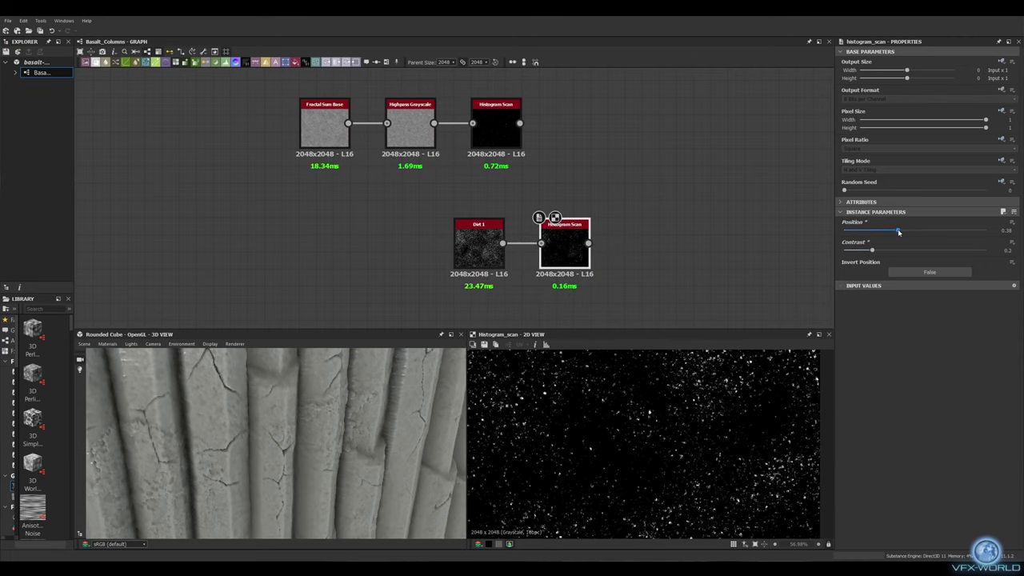
Step: Add both speckle masks together in a Blend and feed them into the main Blend at 0.01 opacity
{"action": "middle_click_drag", "start_coordinate": [560, 192], "coordinate": [550, 188]}
{"action": "left_click", "coordinate": [499, 185]}
{"action": "mouse_move", "coordinate": [560, 240]}
{"action": "left_mouse_down"}
{"action": "mouse_move", "coordinate": [492, 240]}
{"action": "mouse_move", "coordinate": [548, 188]}
{"action": "left_mouse_up"}
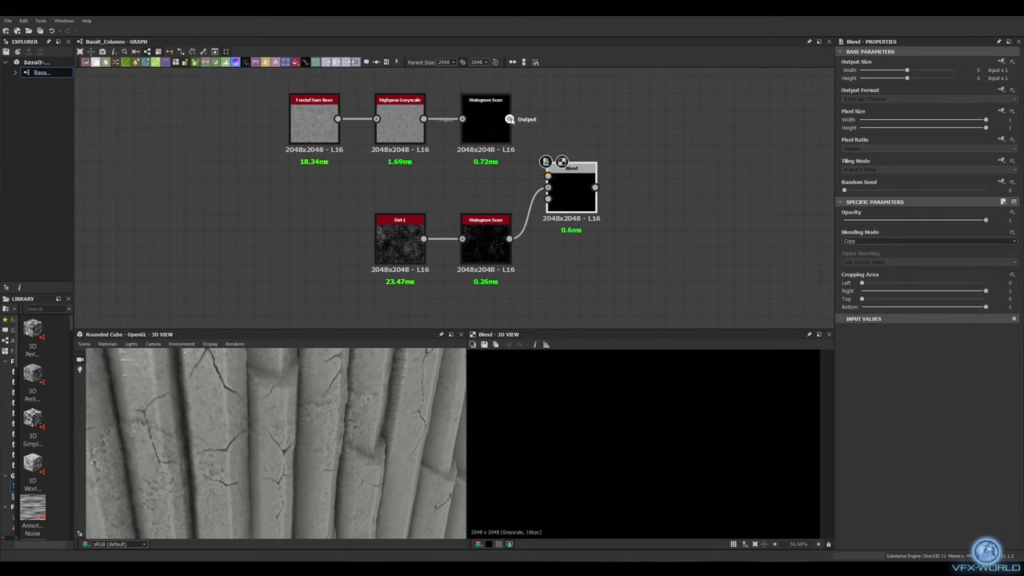
{"action": "scroll", "coordinate": [512, 208], "scroll_direction": "down", "scroll_amount": 5}
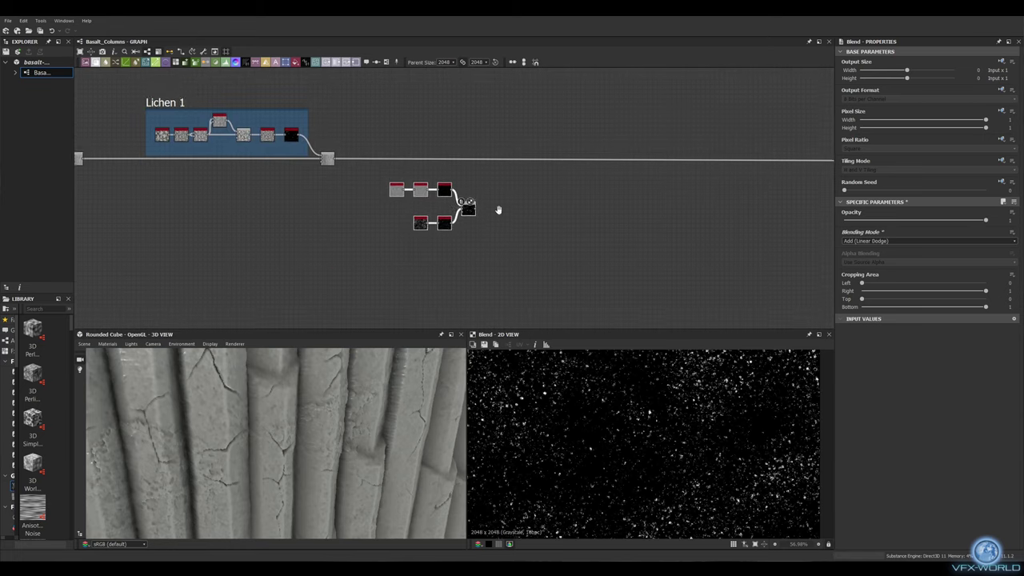
{"action": "left_click_drag", "start_coordinate": [680, 166], "coordinate": [484, 166]}
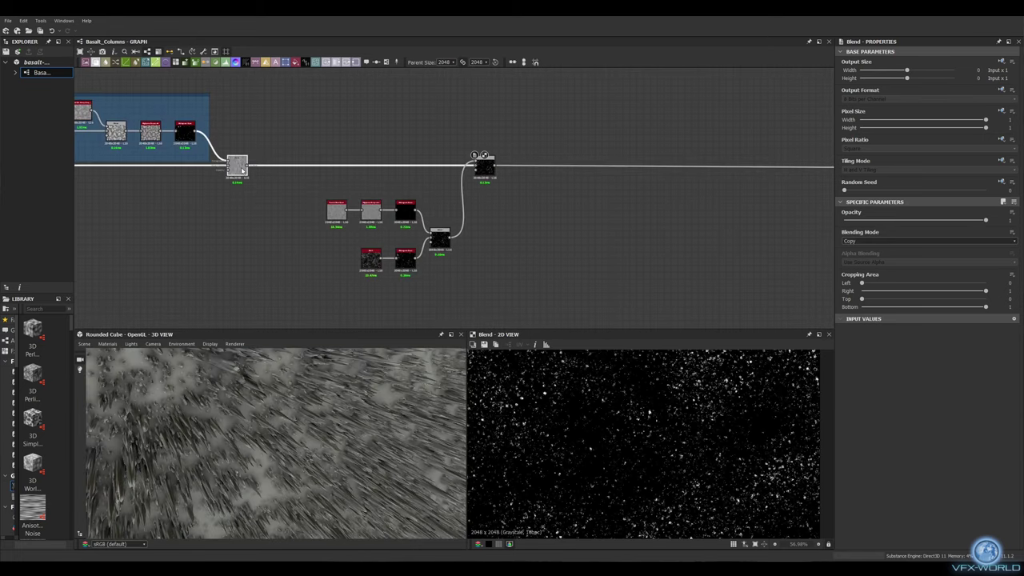
{"action": "left_click_drag", "start_coordinate": [242, 170], "coordinate": [470, 165]}
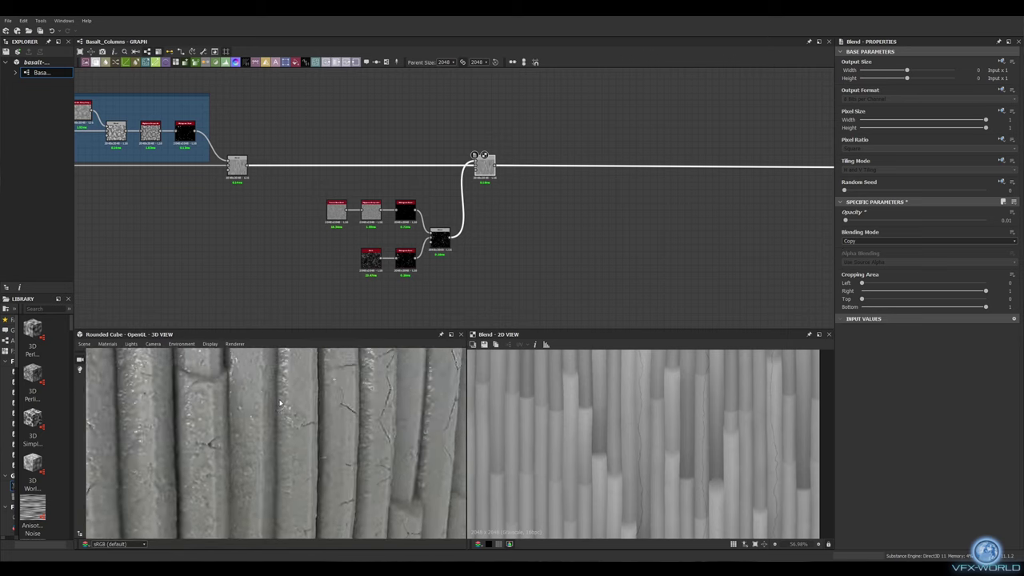
{"action": "left_click_drag", "start_coordinate": [316, 192], "coordinate": [468, 280]}
Step: Frame the second lichen nodes as 'Lichen 2' and place a new Dirt 1 noise inside it
{"action": "key", "text": "ctrl+f"}
{"action": "middle_click_drag", "start_coordinate": [693, 213], "coordinate": [412, 255]}
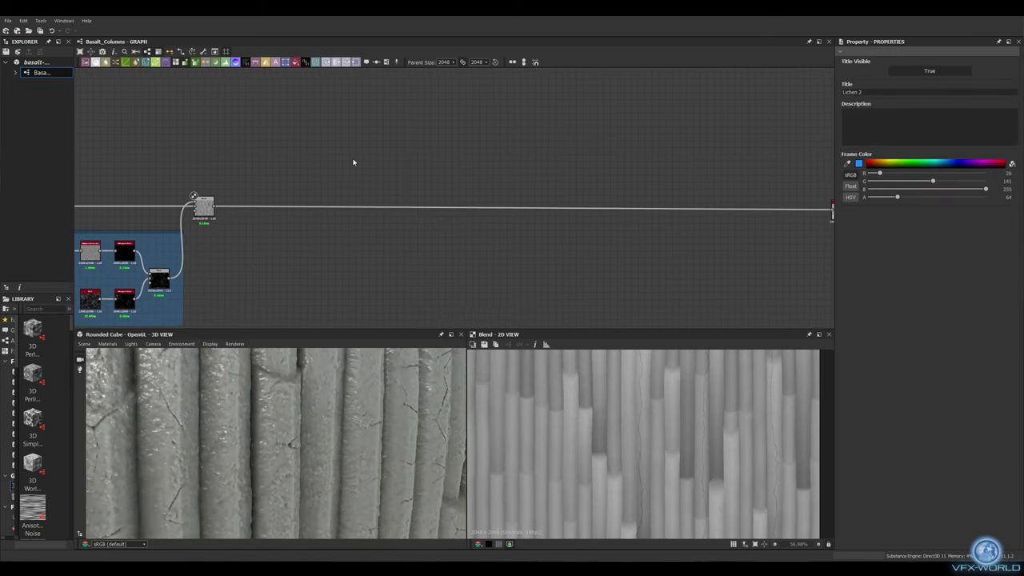
{"action": "key", "text": "space"}
{"action": "type", "text": "dirt"}
{"action": "key", "text": "Return"}
{"action": "mouse_move", "coordinate": [353, 162]}
{"action": "middle_mouse_down"}
{"action": "mouse_move", "coordinate": [497, 86]}
{"action": "mouse_move", "coordinate": [497, 186]}
{"action": "middle_mouse_up"}
Step: Blend Dirt 1 with the Dot pattern output at 0.33 opacity
{"action": "left_click_drag", "start_coordinate": [498, 183], "coordinate": [292, 265]}
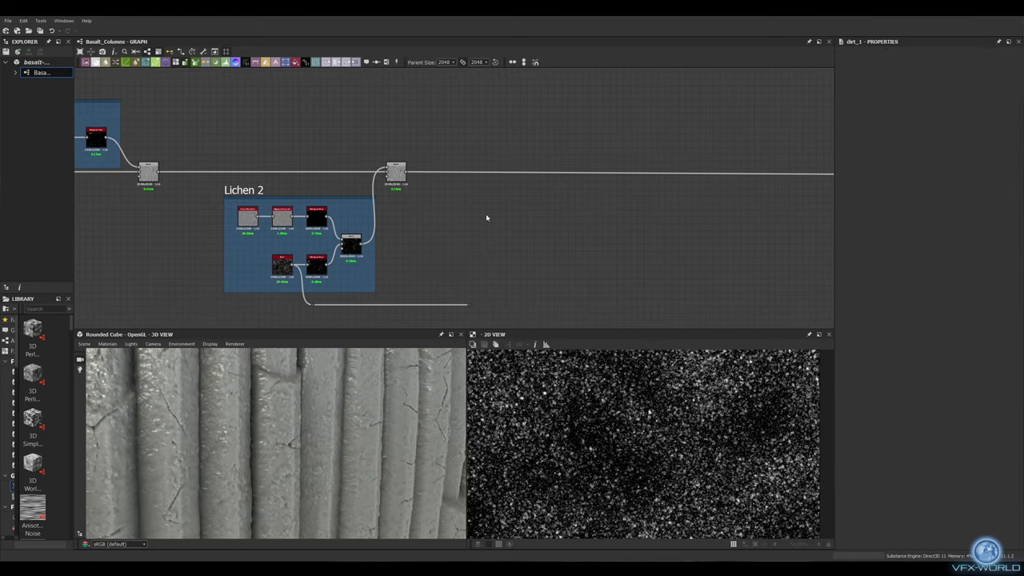
{"action": "middle_click_drag", "start_coordinate": [486, 217], "coordinate": [1021, 164]}
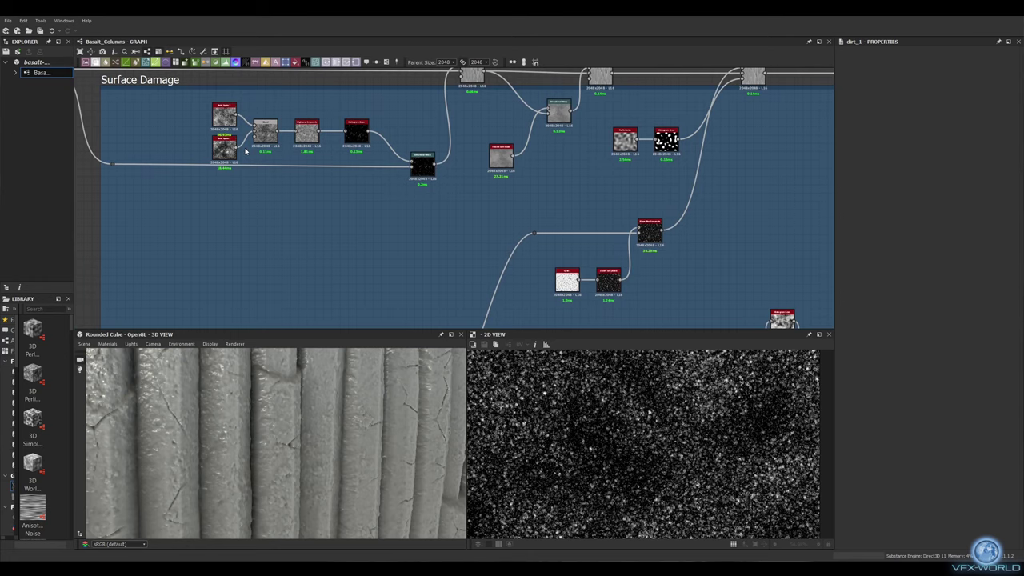
{"action": "double_click", "coordinate": [225, 146]}
{"action": "scroll", "coordinate": [268, 190], "scroll_direction": "down", "scroll_amount": 5}
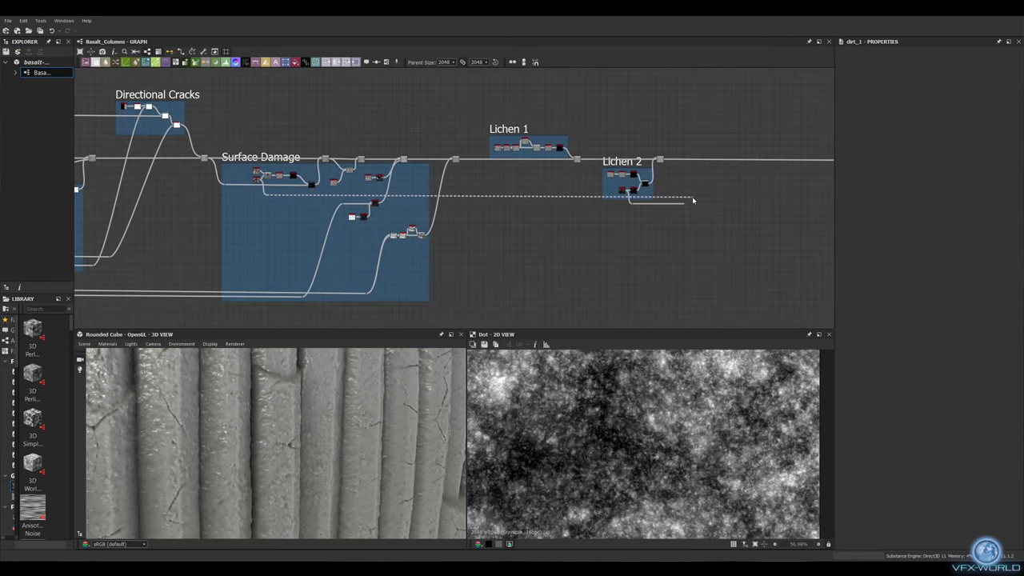
{"action": "left_click", "coordinate": [719, 339]}
{"action": "scroll", "coordinate": [680, 192], "scroll_direction": "up", "scroll_amount": 4}
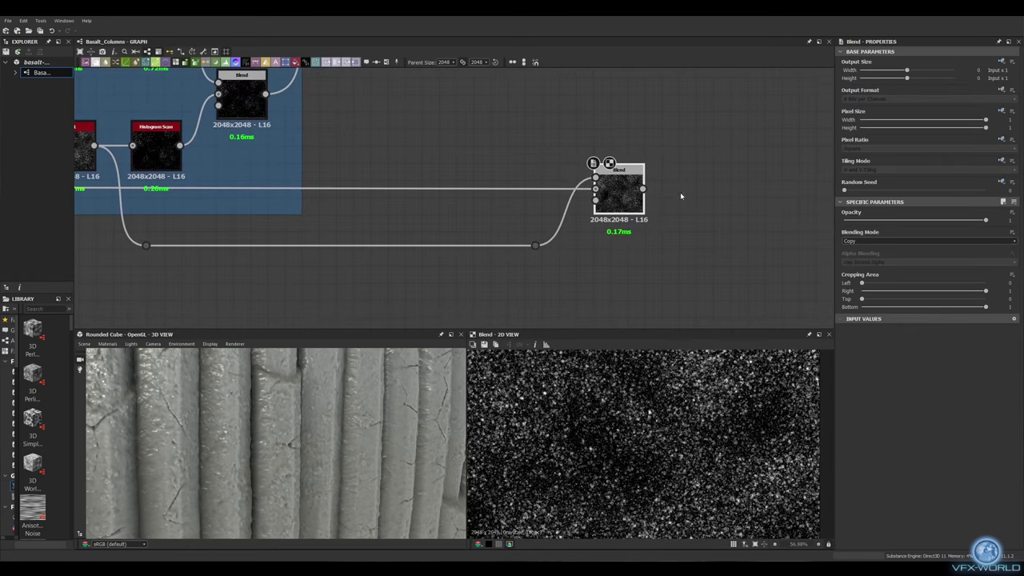
{"action": "type", "text": "0.33"}
{"action": "key", "text": "Return"}
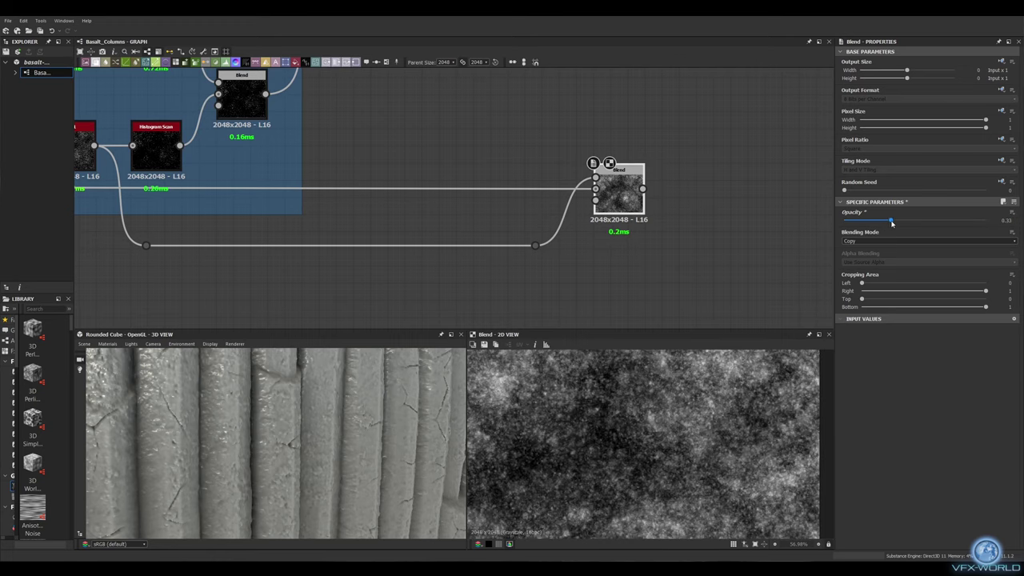
Step: Threshold the Blend with a Histogram Scan at position 0.38 and contrast 0.43
{"action": "middle_click_drag", "start_coordinate": [785, 212], "coordinate": [673, 192]}
{"action": "left_click_drag", "start_coordinate": [546, 176], "coordinate": [583, 178]}
{"action": "type", "text": "hist"}
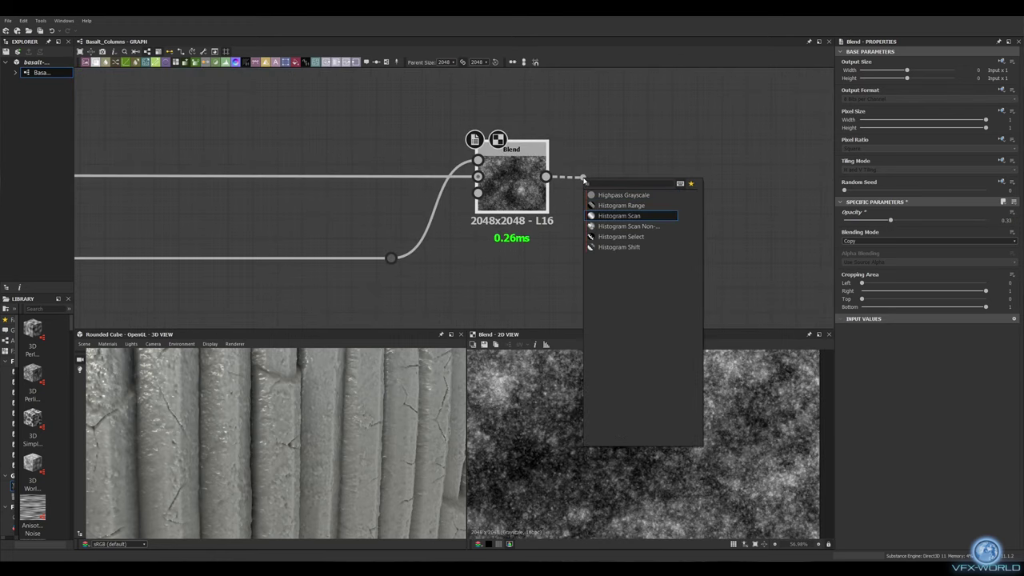
{"action": "left_click", "coordinate": [620, 197]}
{"action": "left_click_drag", "start_coordinate": [844, 230], "coordinate": [897, 230]}
{"action": "left_click_drag", "start_coordinate": [843, 249], "coordinate": [905, 249]}
{"action": "scroll", "coordinate": [731, 247], "scroll_direction": "down", "scroll_amount": 3}
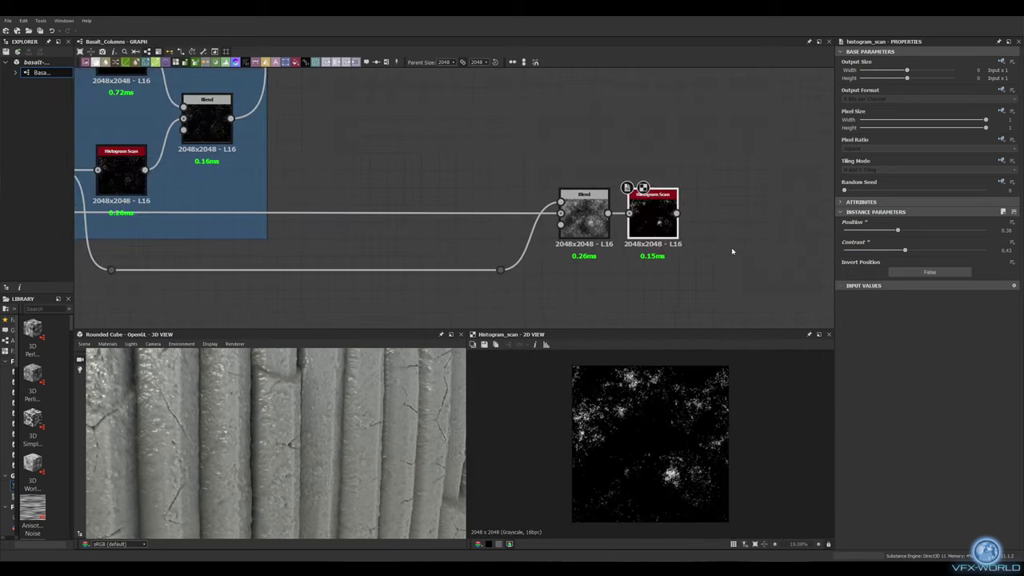
{"action": "scroll", "coordinate": [731, 247], "scroll_direction": "up", "scroll_amount": 3}
Step: Add Make It Tile Patch Grayscale after the scan and adjust its mask precision and warping
{"action": "left_click_drag", "start_coordinate": [623, 197], "coordinate": [660, 200]}
{"action": "type", "text": "tile"}
{"action": "left_click", "coordinate": [688, 201]}
{"action": "middle_click_drag", "start_coordinate": [720, 239], "coordinate": [632, 237]}
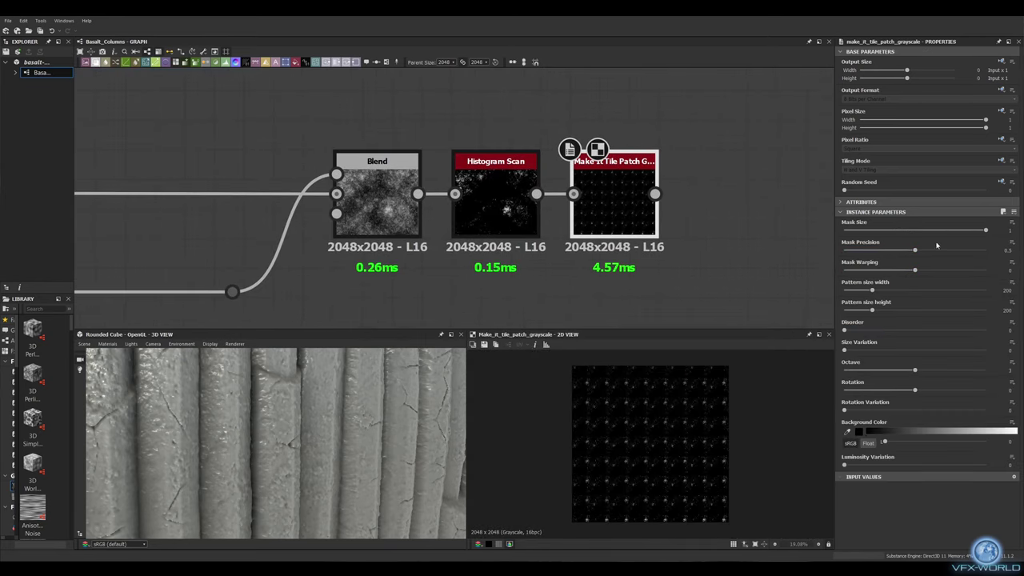
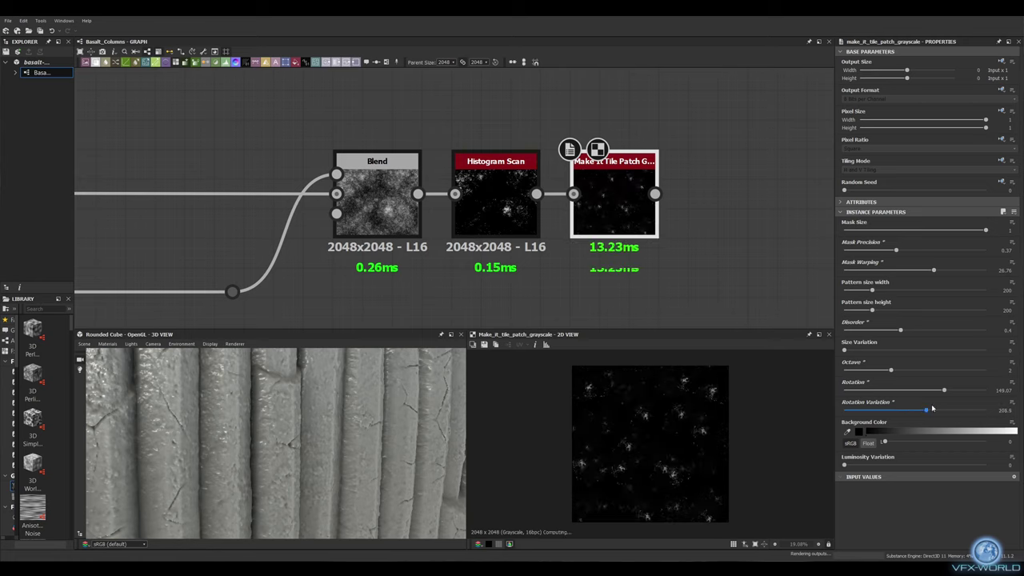
Step: Insert a Blend after Make It Tile Patch Grayscale and set its opacity to 0.01
{"action": "scroll", "coordinate": [472, 184], "scroll_direction": "down", "scroll_amount": 2}
{"action": "scroll", "coordinate": [472, 184], "scroll_direction": "down", "scroll_amount": 2}
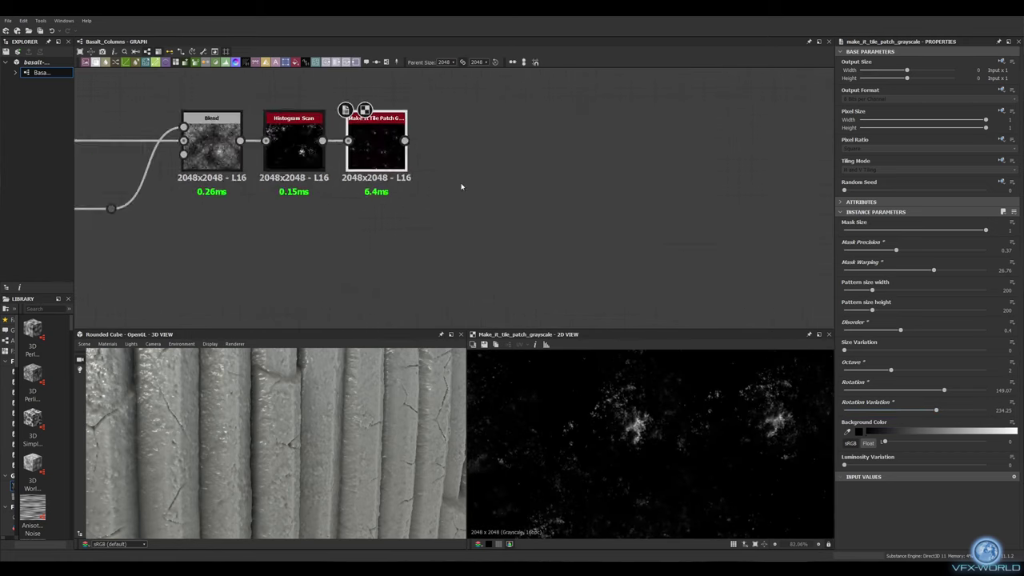
{"action": "scroll", "coordinate": [472, 184], "scroll_direction": "down", "scroll_amount": 2}
{"action": "key", "text": "space"}
{"action": "left_click", "coordinate": [493, 190]}
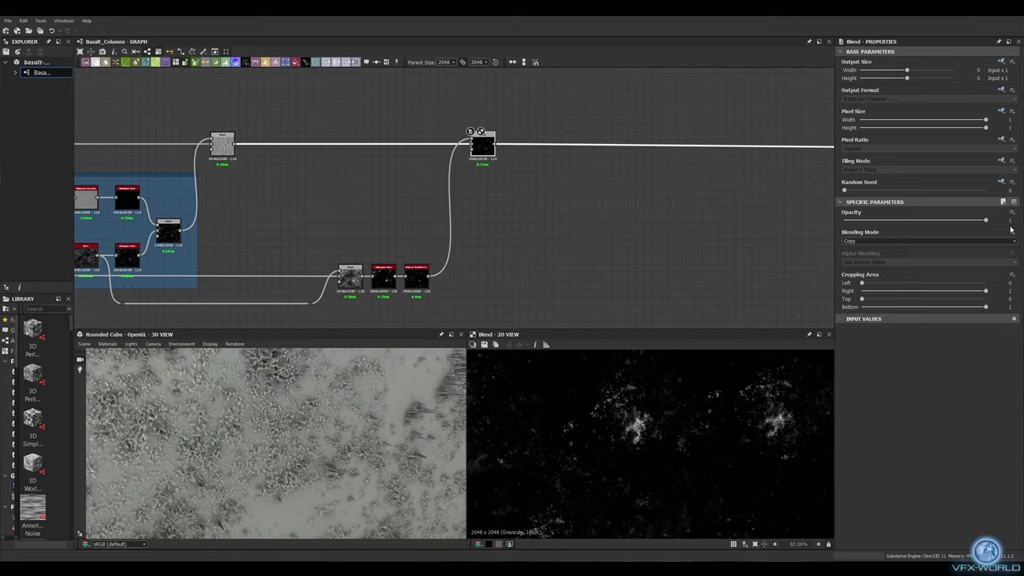
{"action": "left_click", "coordinate": [858, 219]}
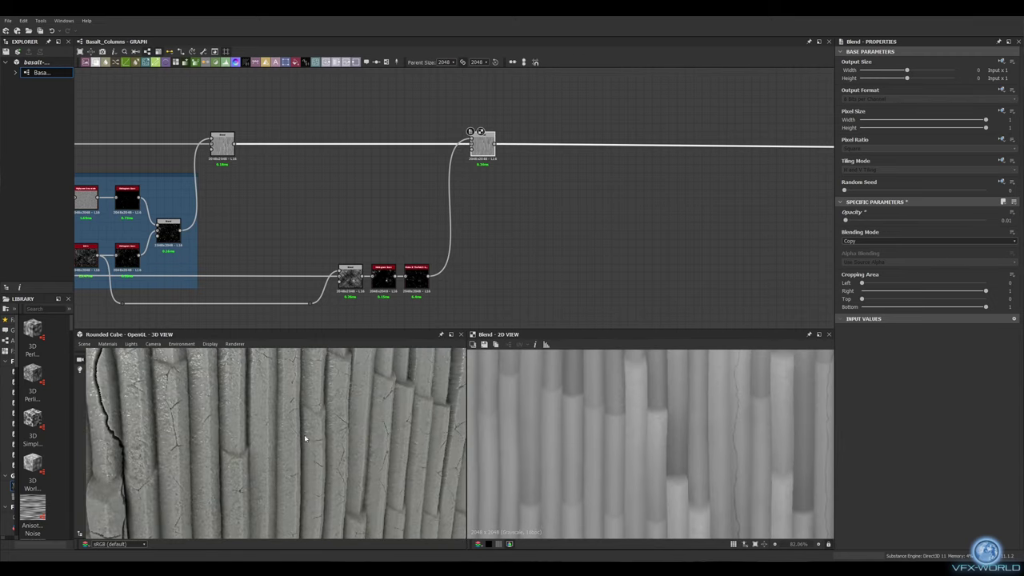
{"action": "left_click_drag", "start_coordinate": [304, 435], "coordinate": [184, 395]}
{"action": "scroll", "coordinate": [383, 219], "scroll_direction": "down", "scroll_amount": 5}
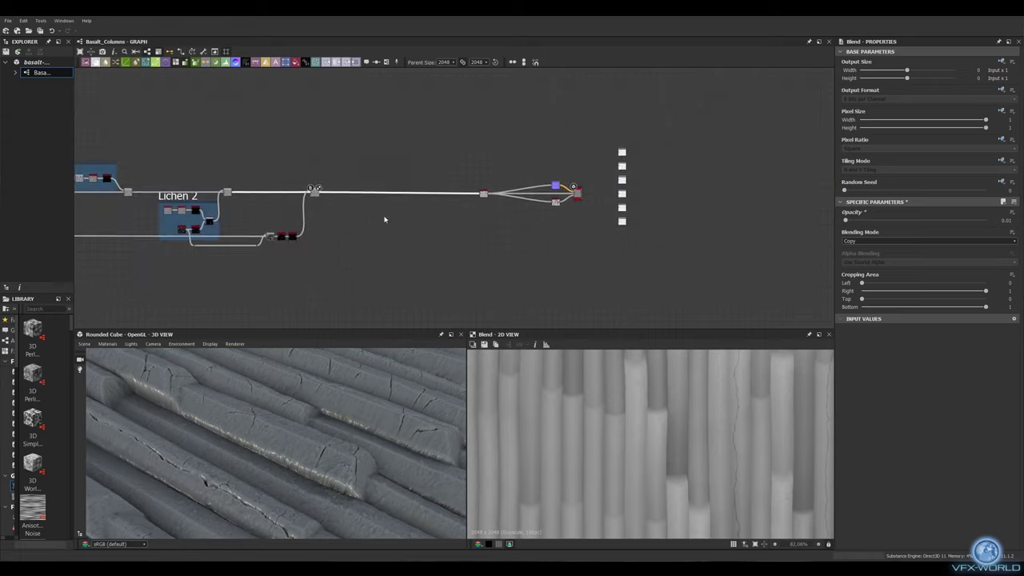
{"action": "scroll", "coordinate": [357, 267], "scroll_direction": "up", "scroll_amount": 2}
{"action": "scroll", "coordinate": [357, 267], "scroll_direction": "up", "scroll_amount": 3}
{"action": "scroll", "coordinate": [564, 205], "scroll_direction": "down", "scroll_amount": 2}
Step: Replace the old auto levels node with a contrast-boosting Levels node after the Blend
{"action": "middle_click_drag", "start_coordinate": [564, 205], "coordinate": [368, 205]}
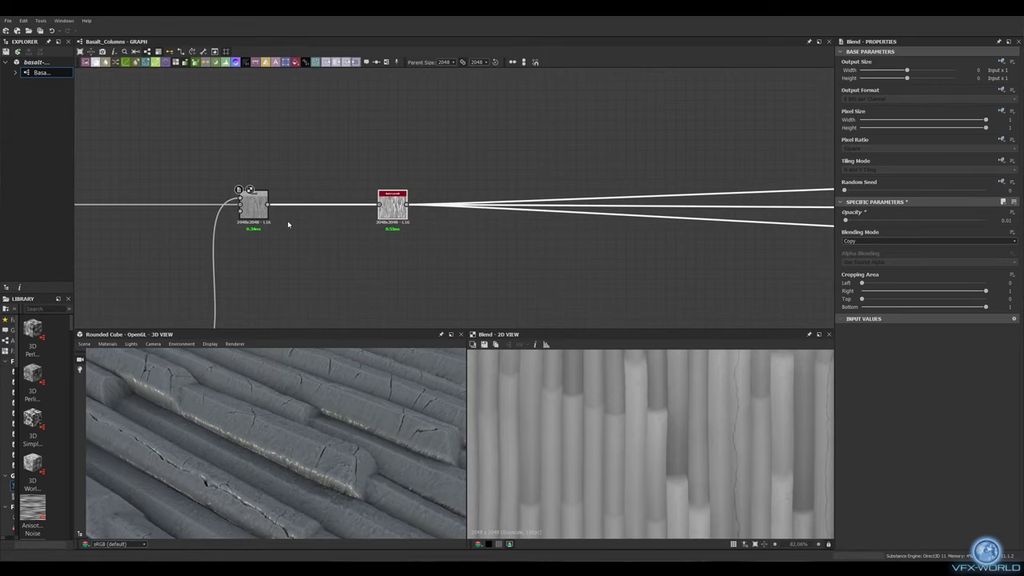
{"action": "key", "text": "space"}
{"action": "left_click", "coordinate": [342, 243]}
{"action": "left_click_drag", "start_coordinate": [853, 234], "coordinate": [894, 235]}
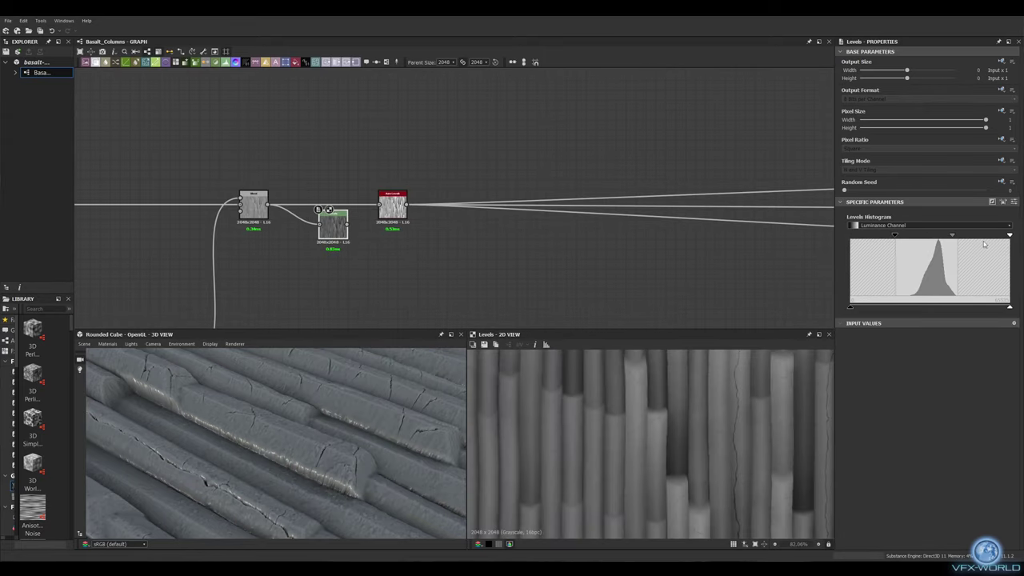
{"action": "left_click_drag", "start_coordinate": [1009, 234], "coordinate": [959, 237]}
{"action": "left_click", "coordinate": [393, 206]}
{"action": "key", "text": "Delete"}
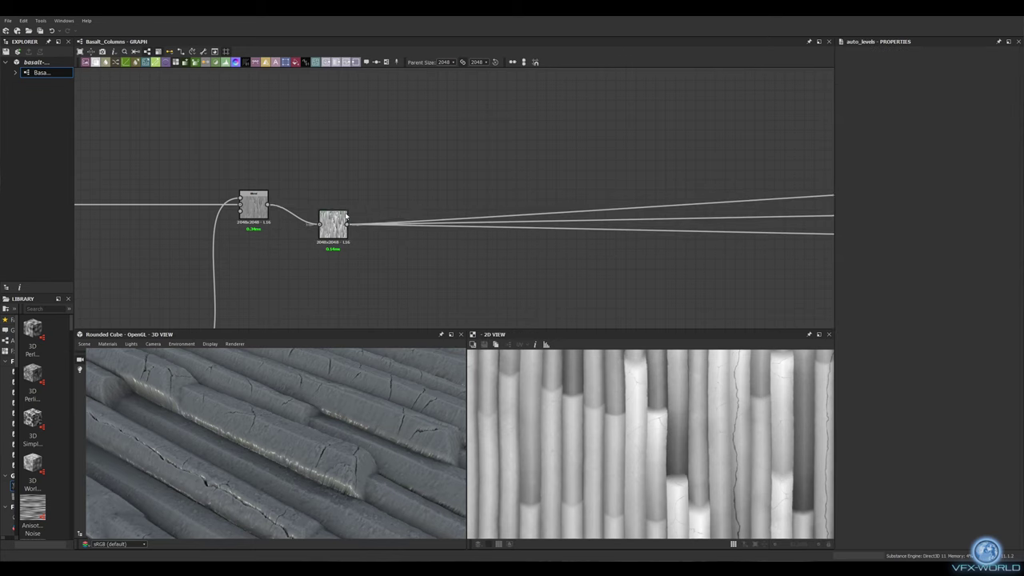
Step: Chain a Normal node and a Curvature Smooth node from the Levels output
{"action": "mouse_move", "coordinate": [332, 226]}
{"action": "left_mouse_down"}
{"action": "mouse_move", "coordinate": [352, 212]}
{"action": "mouse_move", "coordinate": [347, 149]}
{"action": "left_mouse_up"}
{"action": "left_click", "coordinate": [376, 160]}
{"action": "middle_click_drag", "start_coordinate": [678, 113], "coordinate": [685, 177]}
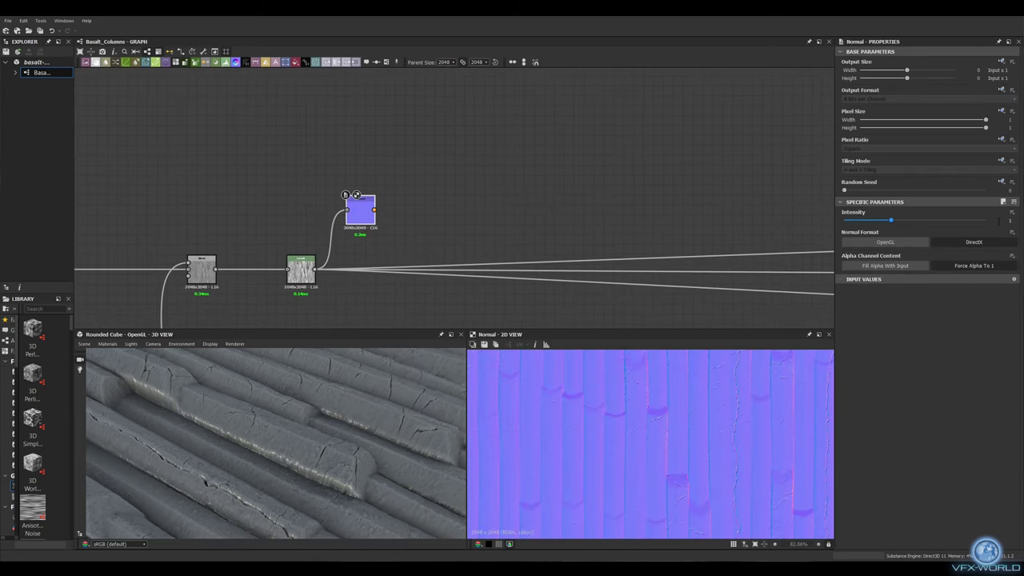
{"action": "mouse_move", "coordinate": [402, 212]}
{"action": "left_mouse_down"}
{"action": "mouse_move", "coordinate": [414, 215]}
{"action": "mouse_move", "coordinate": [365, 157]}
{"action": "left_mouse_up"}
{"action": "left_click", "coordinate": [448, 240]}
{"action": "middle_click_drag", "start_coordinate": [520, 172], "coordinate": [480, 194]}
Step: Gradient-map the curvature with a picked pinkish multi-key gradient
{"action": "left_click_drag", "start_coordinate": [405, 232], "coordinate": [433, 181]}
{"action": "left_click", "coordinate": [463, 264]}
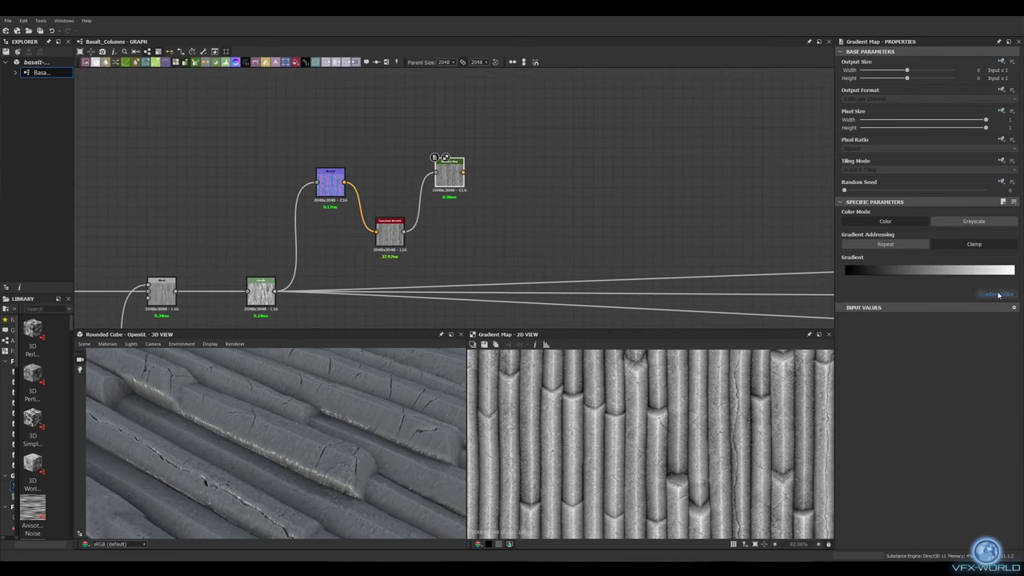
{"action": "left_click", "coordinate": [996, 294]}
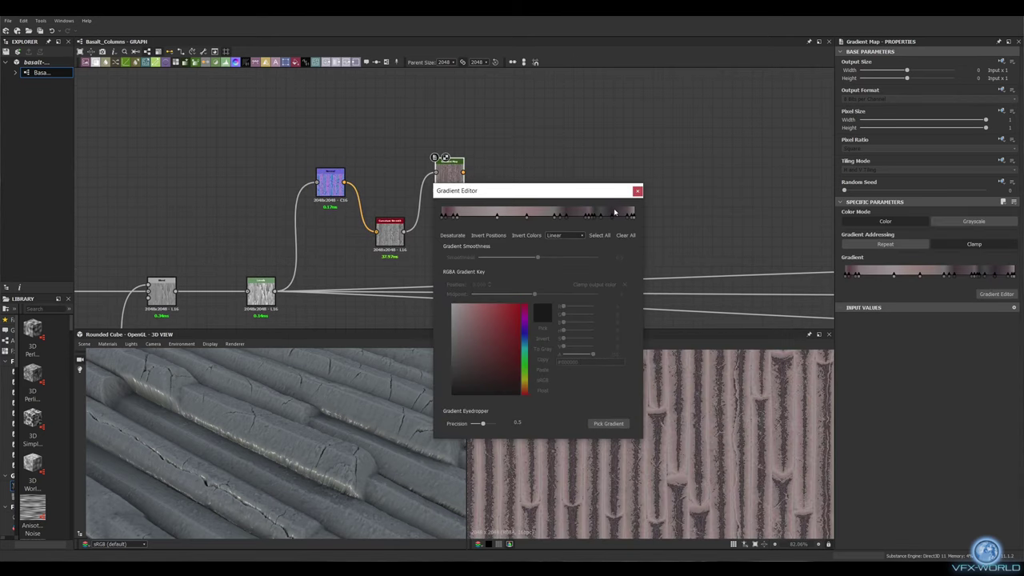
{"action": "left_click", "coordinate": [637, 191]}
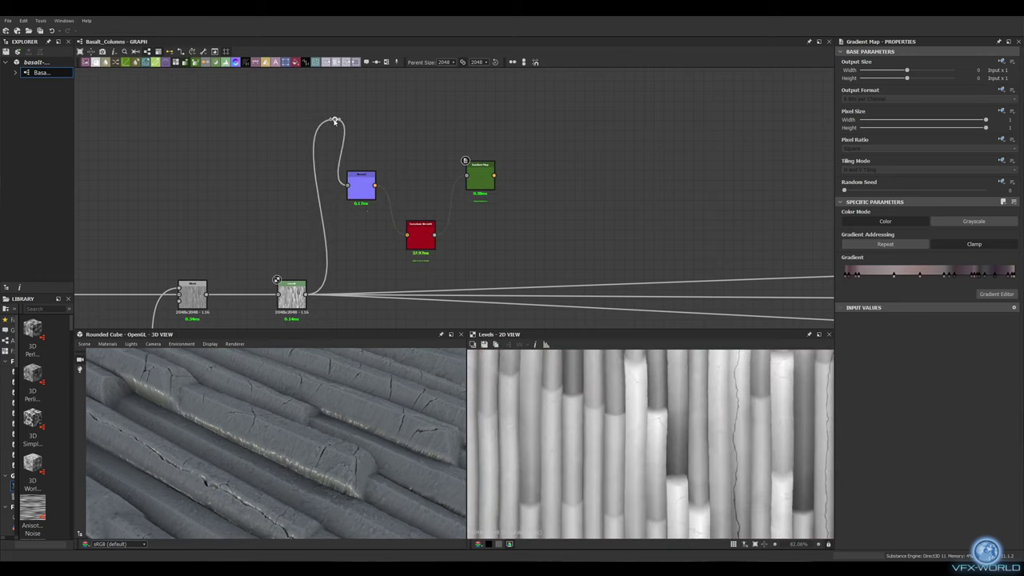
Step: Add a Get_Slope mask with higher clip degrees and lower falloff, and duplicate its gradient map
{"action": "left_click_drag", "start_coordinate": [328, 200], "coordinate": [386, 206]}
{"action": "type", "text": "get"}
{"action": "left_click", "coordinate": [412, 228]}
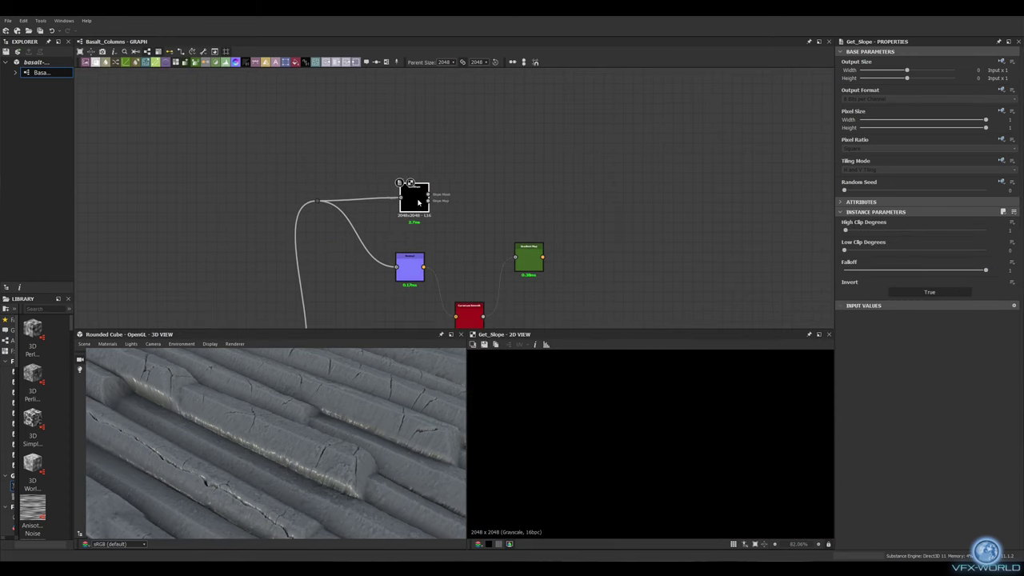
{"action": "left_click_drag", "start_coordinate": [936, 231], "coordinate": [980, 230]}
{"action": "mouse_move", "coordinate": [848, 250]}
{"action": "left_mouse_down"}
{"action": "mouse_move", "coordinate": [971, 250]}
{"action": "mouse_move", "coordinate": [906, 272]}
{"action": "mouse_move", "coordinate": [857, 272]}
{"action": "left_mouse_up"}
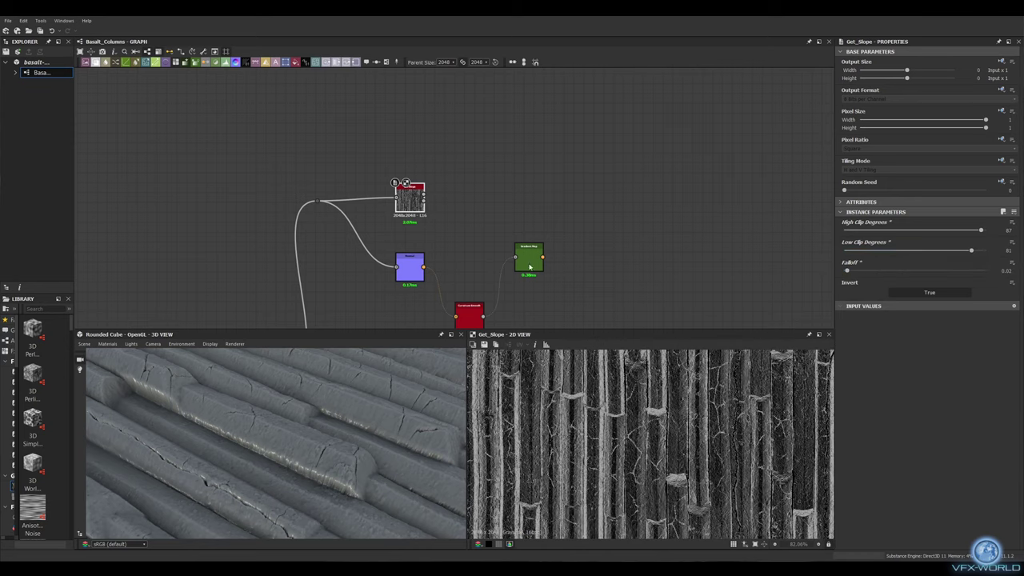
{"action": "key", "text": "ctrl+d"}
Step: Add an HBAO node and feed it into a duplicated Gradient Map
{"action": "middle_click_drag", "start_coordinate": [513, 150], "coordinate": [522, 184]}
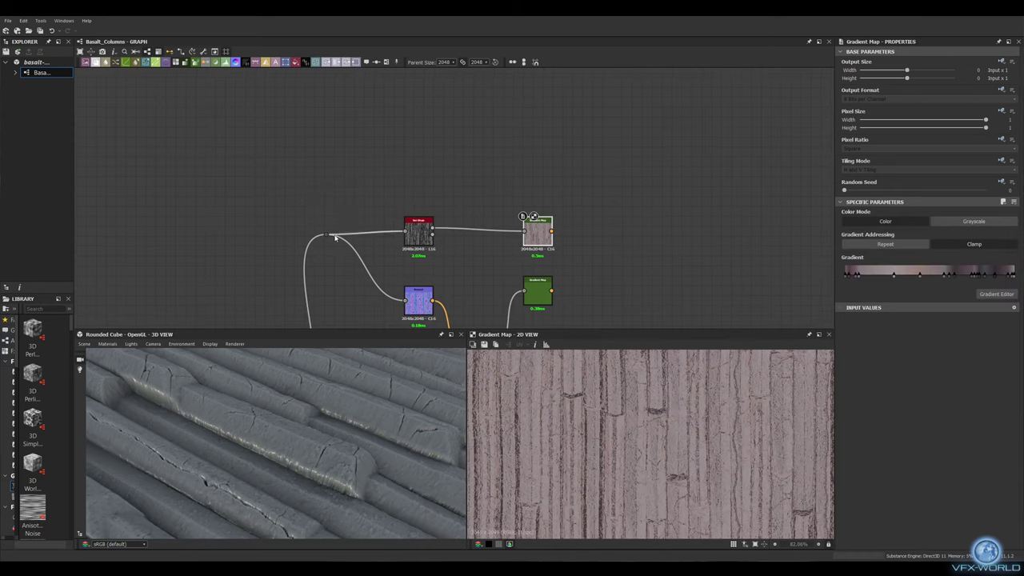
{"action": "left_click_drag", "start_coordinate": [319, 201], "coordinate": [420, 176]}
{"action": "type", "text": "hbao"}
{"action": "key", "text": "Return"}
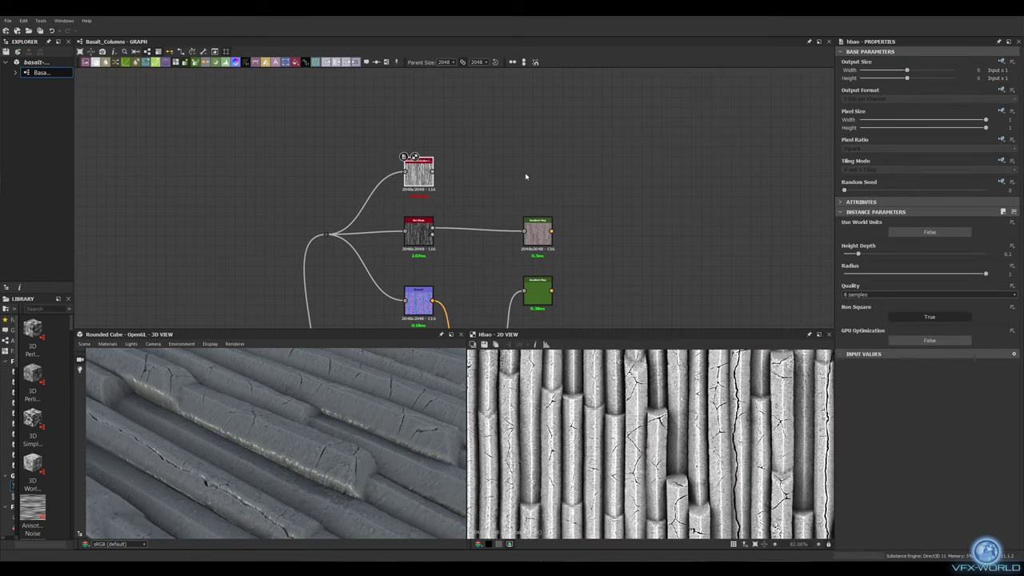
{"action": "left_click", "coordinate": [538, 232]}
{"action": "key", "text": "ctrl+d"}
{"action": "left_click_drag", "start_coordinate": [432, 171], "coordinate": [524, 172]}
{"action": "middle_click_drag", "start_coordinate": [534, 197], "coordinate": [464, 187]}
Step: Blend the gradient maps (middle blend at 0.57, reduced top blend) into the material's base colour
{"action": "left_click_drag", "start_coordinate": [429, 265], "coordinate": [481, 208]}
{"action": "left_click", "coordinate": [512, 240]}
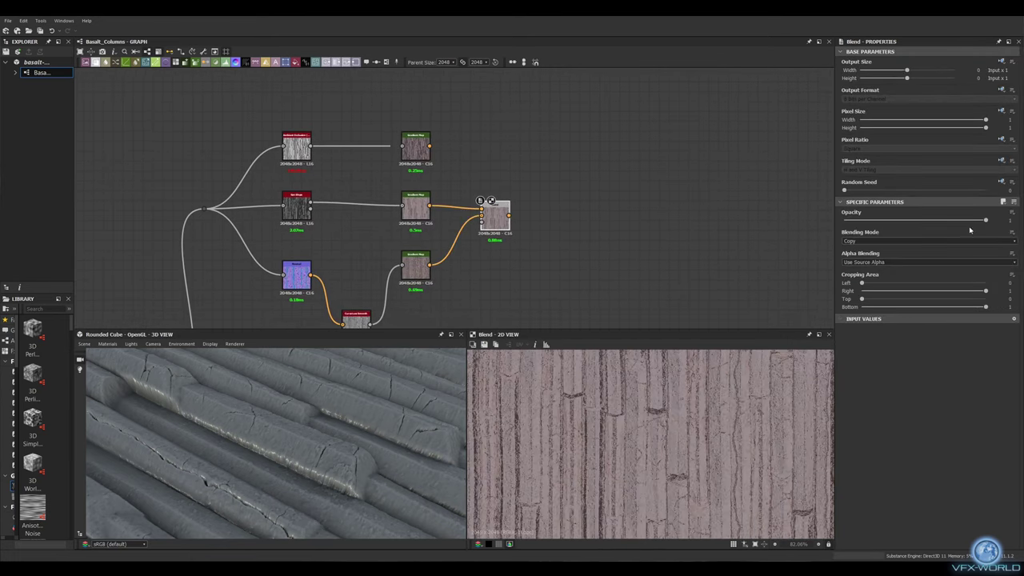
{"action": "left_click_drag", "start_coordinate": [984, 220], "coordinate": [924, 221]}
{"action": "left_click_drag", "start_coordinate": [543, 149], "coordinate": [550, 148]}
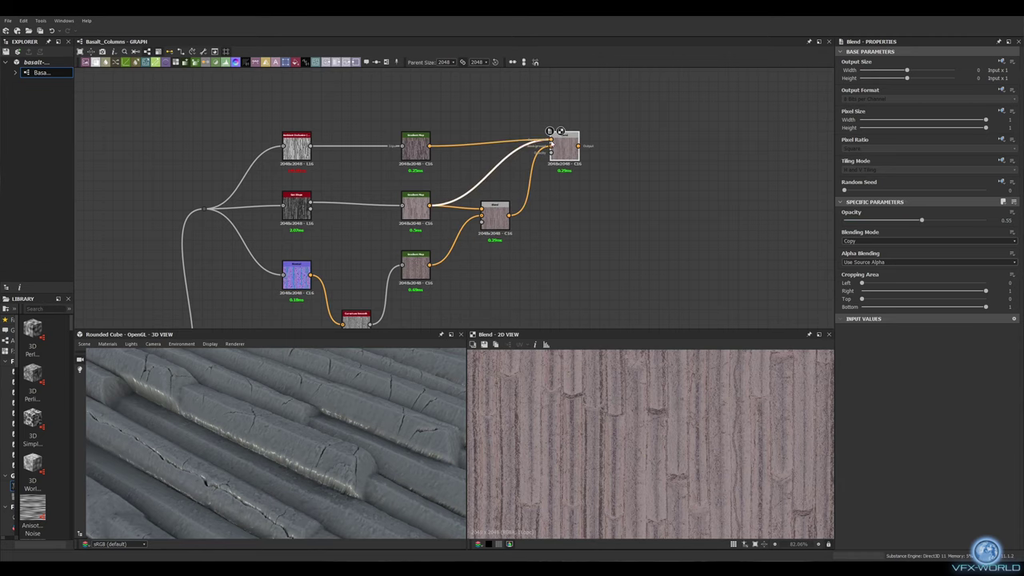
{"action": "left_click_drag", "start_coordinate": [922, 220], "coordinate": [872, 219]}
{"action": "middle_click_drag", "start_coordinate": [575, 190], "coordinate": [481, 172]}
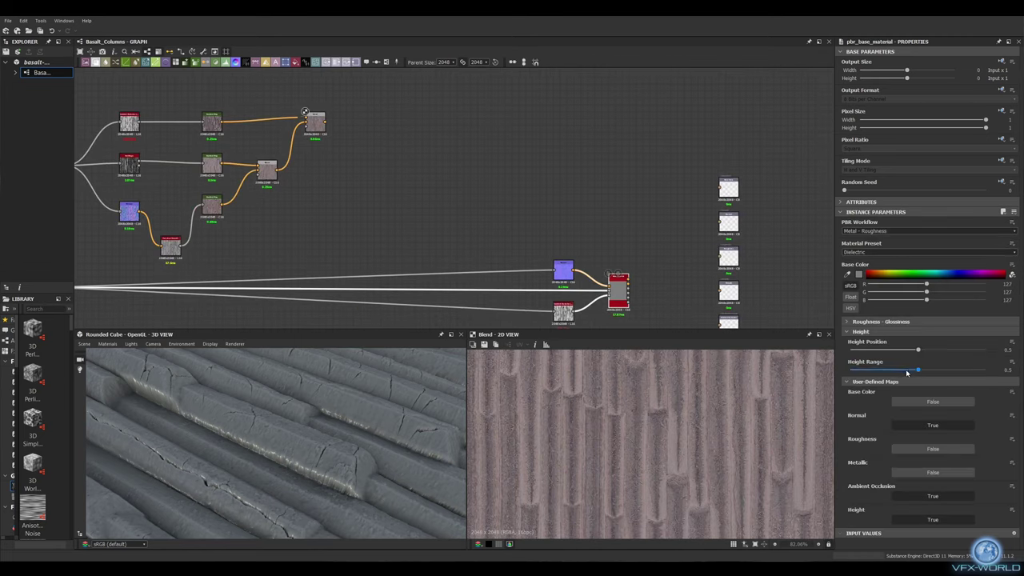
{"action": "middle_click_drag", "start_coordinate": [542, 178], "coordinate": [528, 202]}
Step: Blend a black Uniform Color over the base colour at 0.48 opacity
{"action": "scroll", "coordinate": [332, 186], "scroll_direction": "down", "scroll_amount": 2}
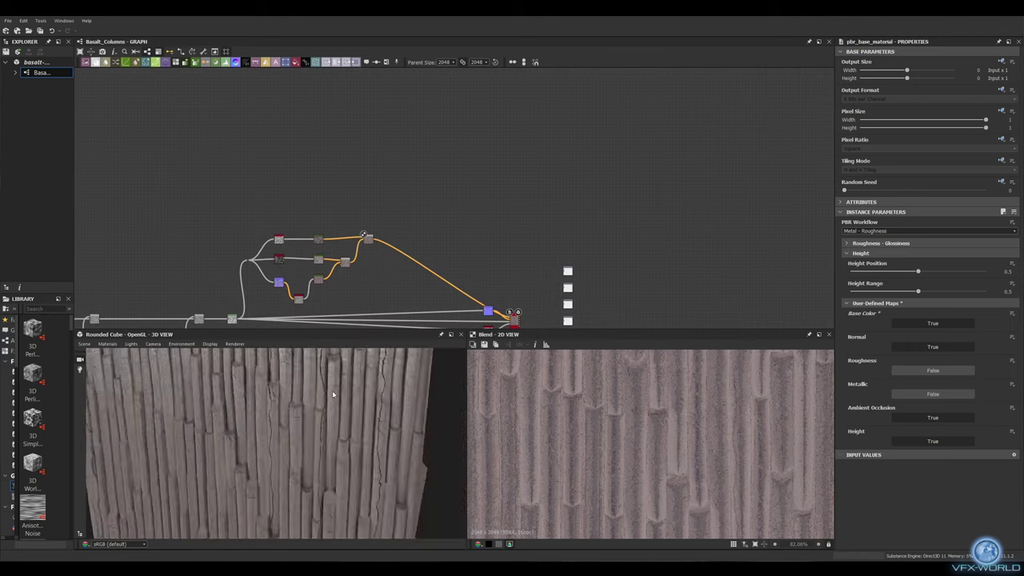
{"action": "scroll", "coordinate": [332, 187], "scroll_direction": "up", "scroll_amount": 2}
{"action": "right_click", "coordinate": [332, 187]}
{"action": "left_click", "coordinate": [336, 192]}
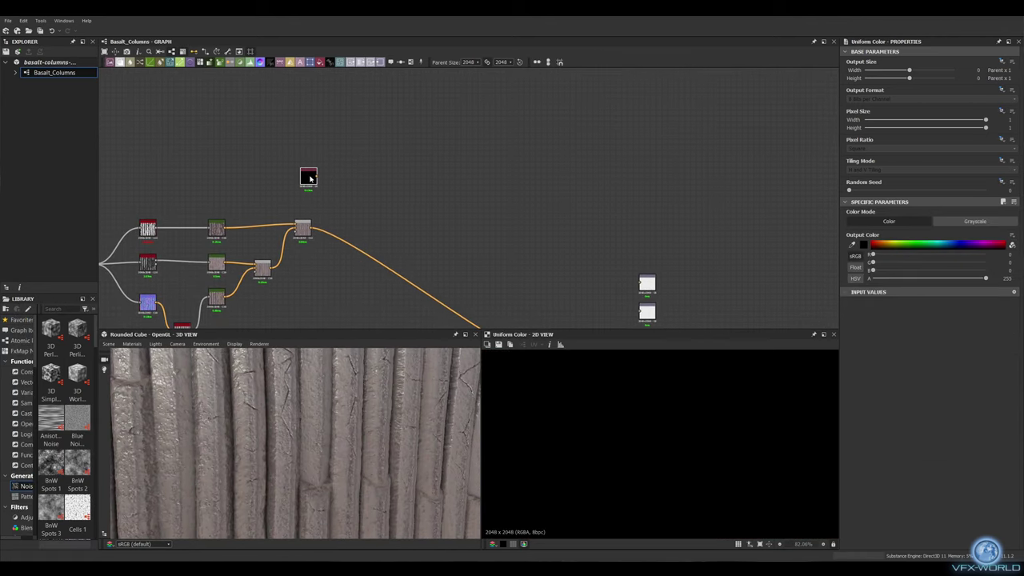
{"action": "left_click", "coordinate": [373, 265]}
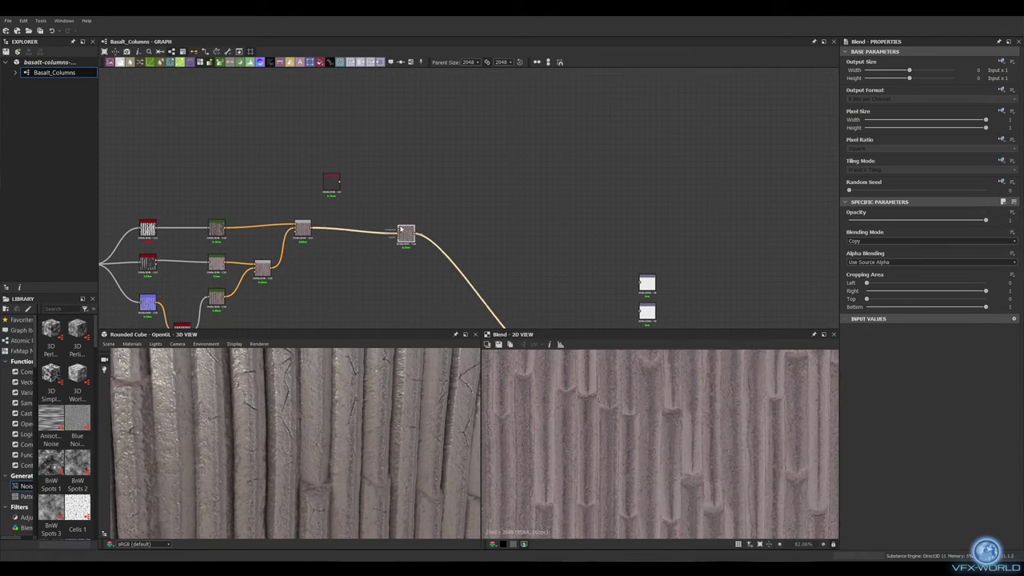
{"action": "left_click_drag", "start_coordinate": [404, 232], "coordinate": [384, 231]}
{"action": "left_click_drag", "start_coordinate": [341, 182], "coordinate": [375, 226]}
{"action": "left_click", "coordinate": [916, 220]}
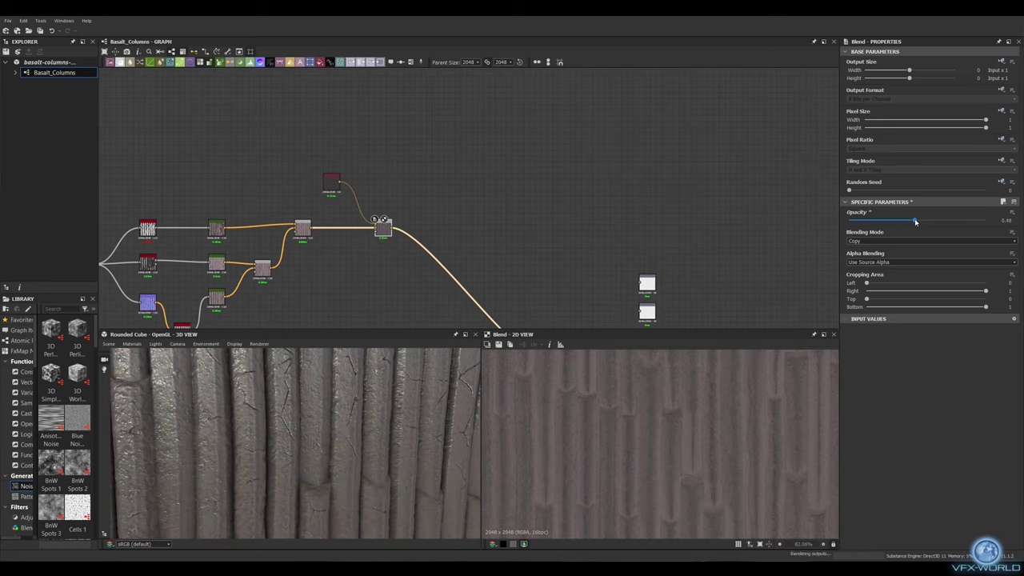
Step: Feed an Invert Grayscale node into the material's newly enabled Roughness input
{"action": "left_click_drag", "start_coordinate": [359, 421], "coordinate": [318, 389]}
{"action": "middle_click_drag", "start_coordinate": [404, 304], "coordinate": [403, 187]}
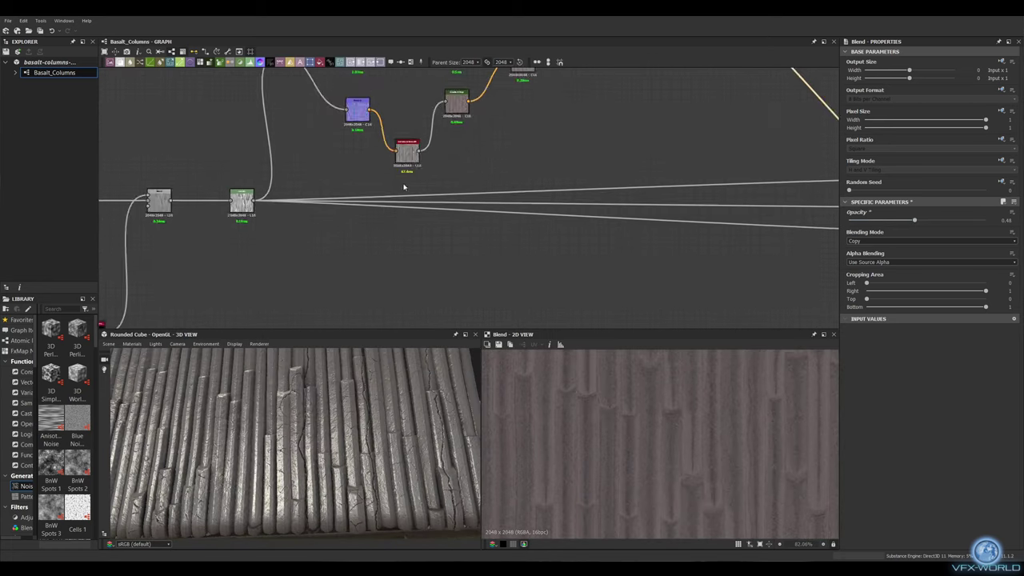
{"action": "left_click_drag", "start_coordinate": [420, 150], "coordinate": [470, 319]}
{"action": "left_click", "coordinate": [496, 323]}
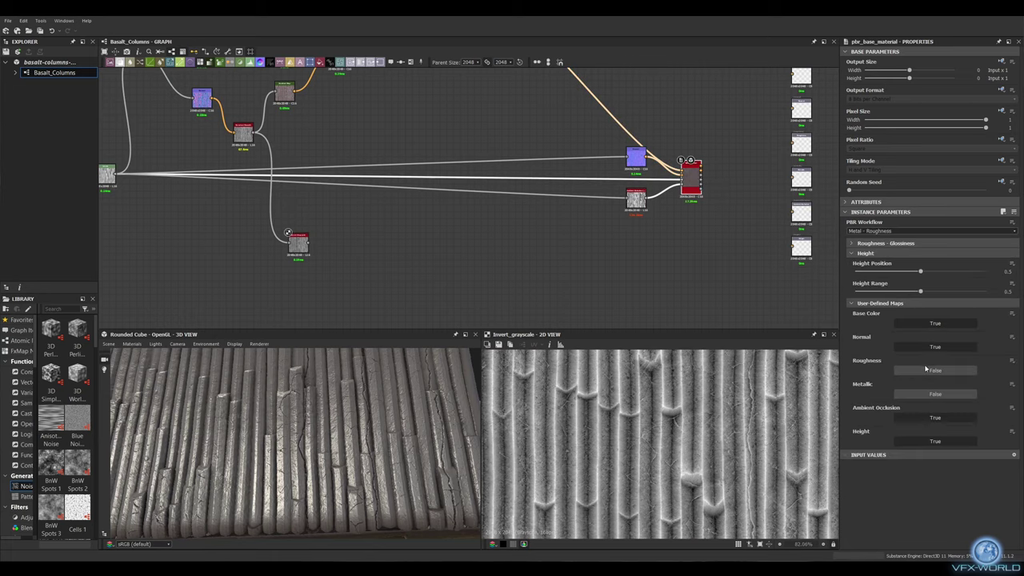
{"action": "left_click", "coordinate": [928, 370]}
{"action": "scroll", "coordinate": [336, 457], "scroll_direction": "up", "scroll_amount": 5}
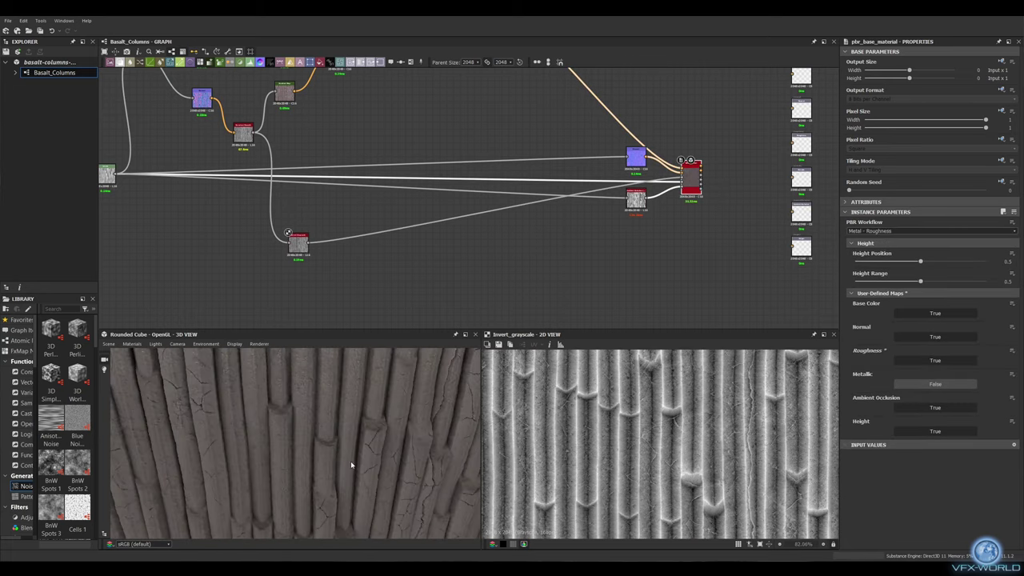
{"action": "scroll", "coordinate": [320, 240], "scroll_direction": "down", "scroll_amount": 3}
{"action": "scroll", "coordinate": [618, 246], "scroll_direction": "up", "scroll_amount": 4}
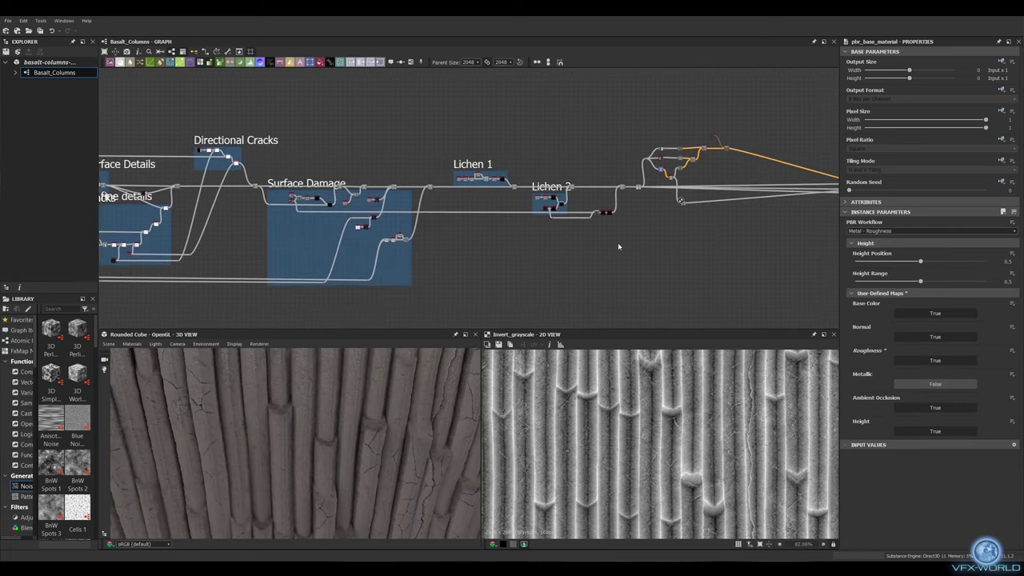
{"action": "scroll", "coordinate": [617, 247], "scroll_direction": "up", "scroll_amount": 2}
Step: Add a Gradient Map from the lichen Dot node using a gradient sampled from an image
{"action": "scroll", "coordinate": [512, 160], "scroll_direction": "up", "scroll_amount": 3}
{"action": "left_click_drag", "start_coordinate": [412, 275], "coordinate": [453, 130]}
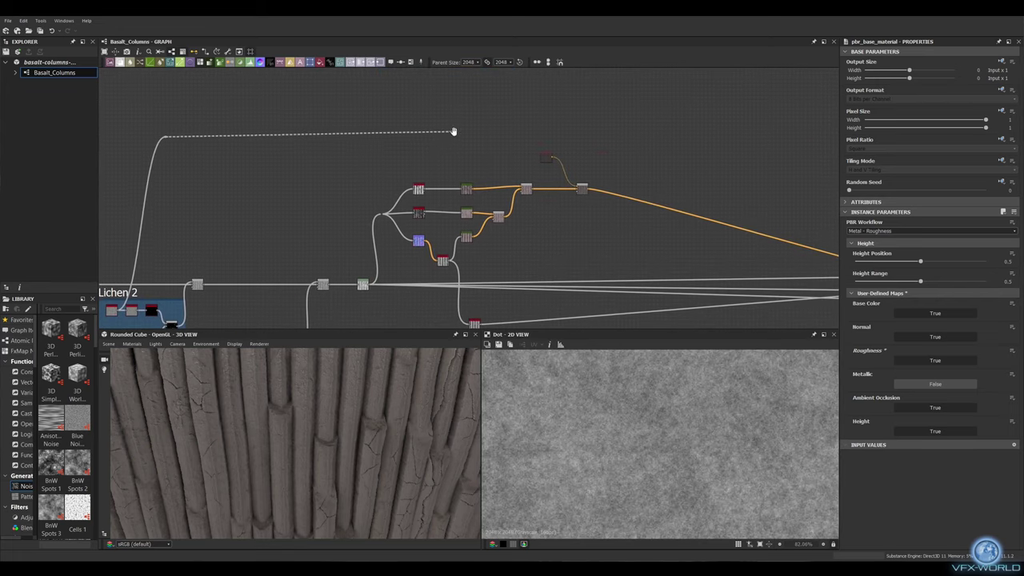
{"action": "left_click_drag", "start_coordinate": [640, 170], "coordinate": [640, 170]}
{"action": "type", "text": "gradient map"}
{"action": "key", "text": "Return"}
{"action": "left_click", "coordinate": [996, 294]}
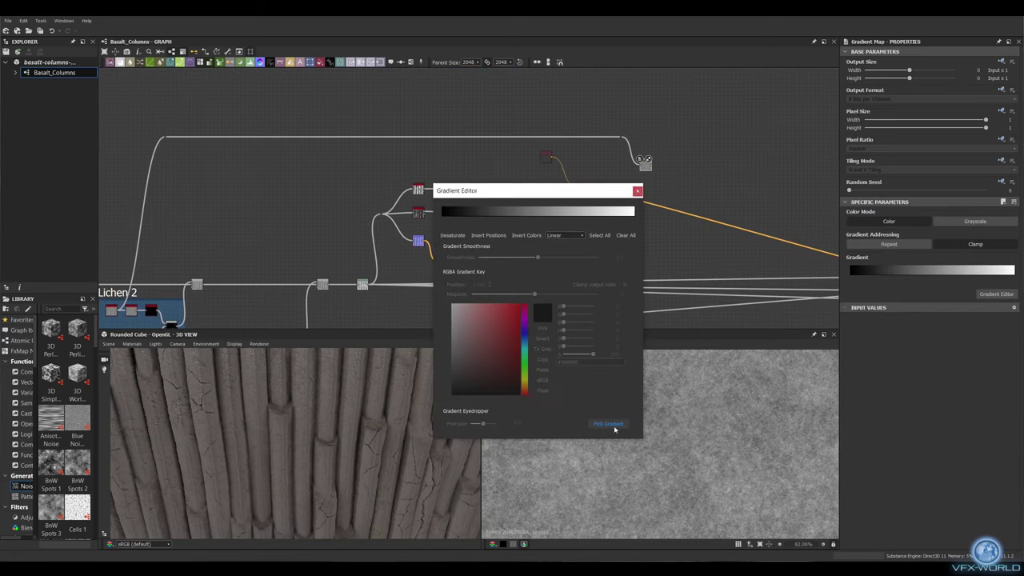
{"action": "left_click", "coordinate": [637, 190]}
{"action": "scroll", "coordinate": [511, 200], "scroll_direction": "down", "scroll_amount": 3}
Step: Layer the Gradient Map colour through a new Blend at 0.75 opacity
{"action": "left_click_drag", "start_coordinate": [488, 172], "coordinate": [549, 205]}
{"action": "type", "text": "blend"}
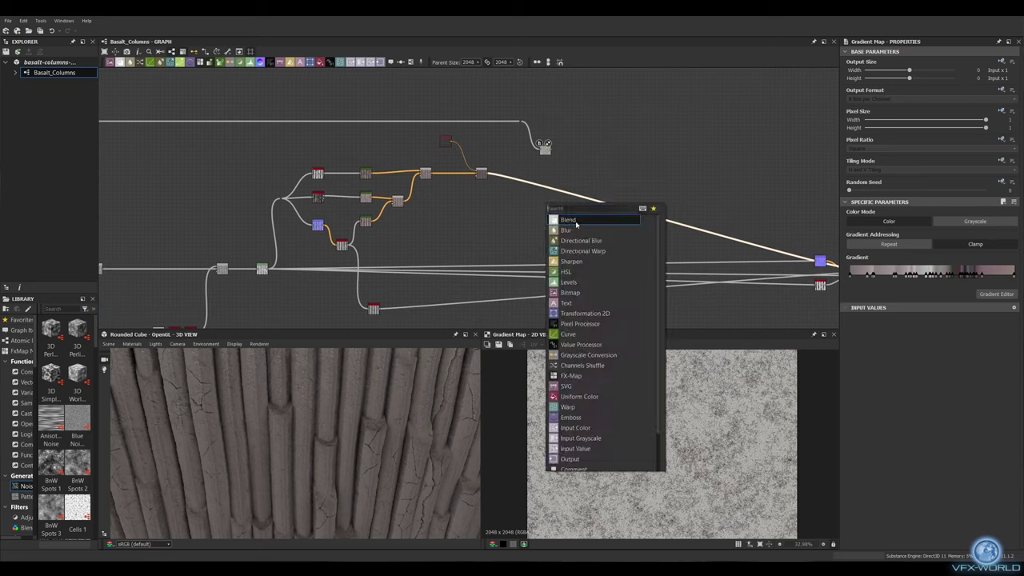
{"action": "key", "text": "Return"}
{"action": "scroll", "coordinate": [536, 152], "scroll_direction": "up", "scroll_amount": 2}
{"action": "left_click_drag", "start_coordinate": [536, 152], "coordinate": [584, 212]}
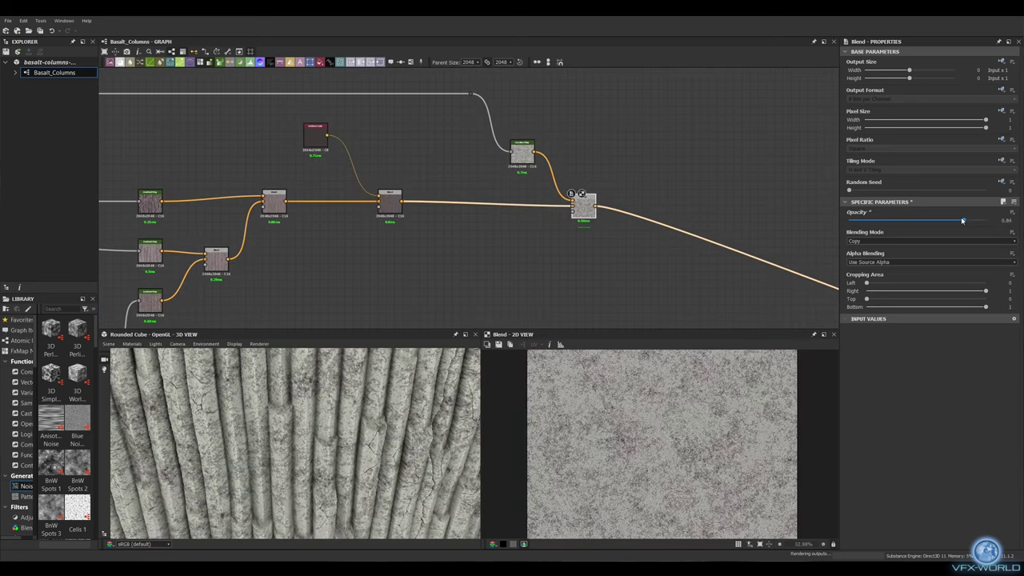
{"action": "left_click_drag", "start_coordinate": [962, 220], "coordinate": [951, 220]}
Step: Adjust the gradient's colour stops and lower the colour layer's opacity to 0.43
{"action": "scroll", "coordinate": [360, 394], "scroll_direction": "up", "scroll_amount": 2}
{"action": "scroll", "coordinate": [360, 393], "scroll_direction": "up", "scroll_amount": 2}
{"action": "scroll", "coordinate": [360, 393], "scroll_direction": "up", "scroll_amount": 2}
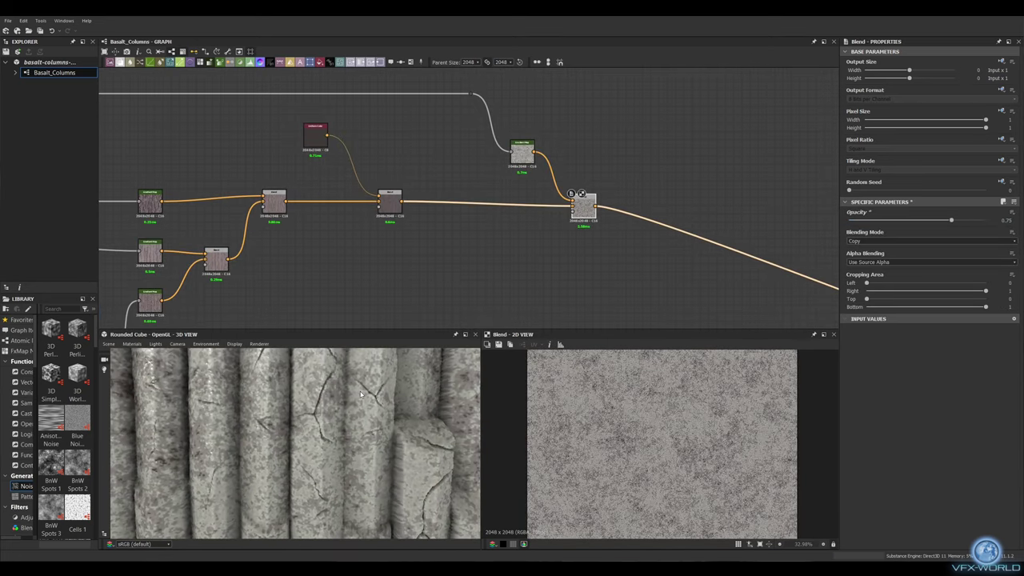
{"action": "scroll", "coordinate": [518, 165], "scroll_direction": "up", "scroll_amount": 3}
{"action": "scroll", "coordinate": [518, 165], "scroll_direction": "up", "scroll_amount": 2}
{"action": "left_click", "coordinate": [521, 148]}
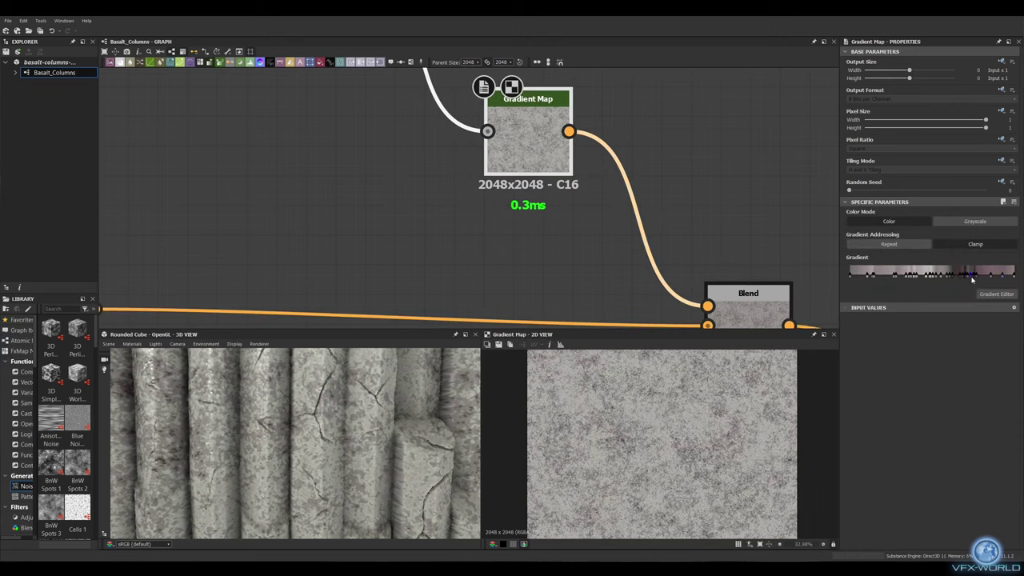
{"action": "left_click_drag", "start_coordinate": [972, 278], "coordinate": [958, 279]}
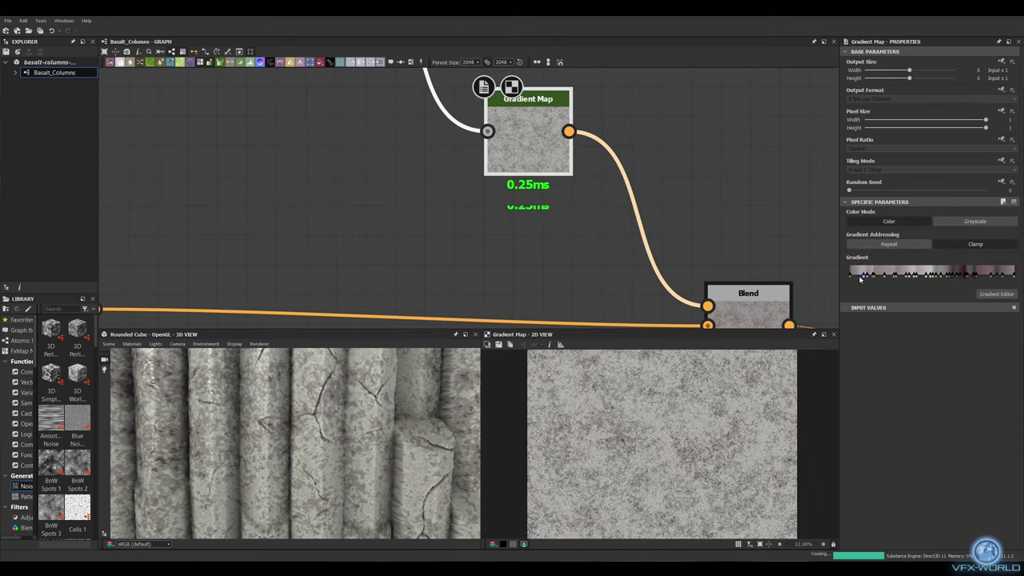
{"action": "middle_click_drag", "start_coordinate": [744, 324], "coordinate": [622, 290]}
{"action": "left_click", "coordinate": [622, 290]}
{"action": "left_click_drag", "start_coordinate": [951, 219], "coordinate": [909, 223]}
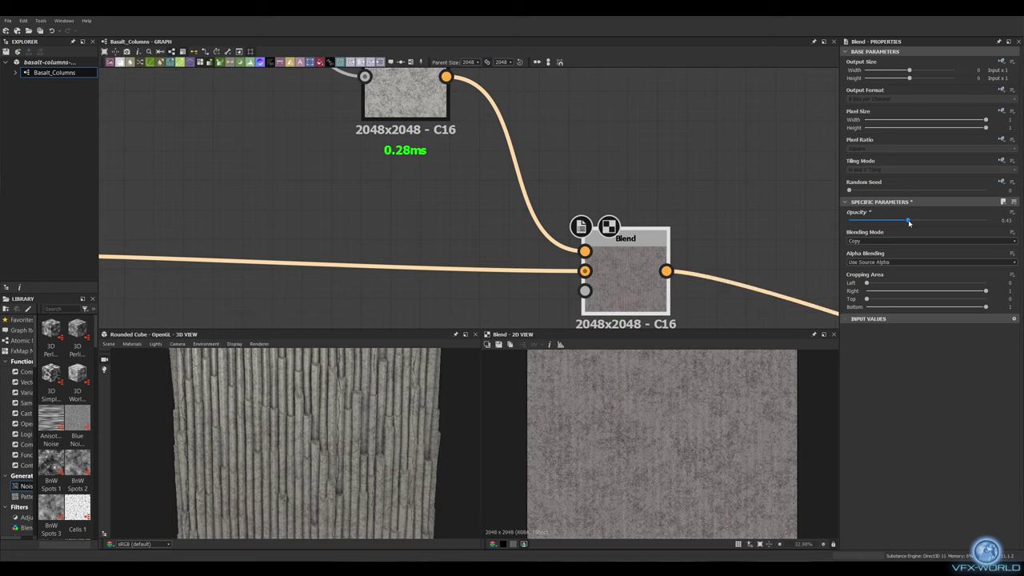
Step: Preview the Levels height output, then return the preview to the Blend result
{"action": "scroll", "coordinate": [359, 429], "scroll_direction": "up", "scroll_amount": 3}
{"action": "scroll", "coordinate": [359, 429], "scroll_direction": "down", "scroll_amount": 2}
{"action": "scroll", "coordinate": [424, 231], "scroll_direction": "down", "scroll_amount": 3}
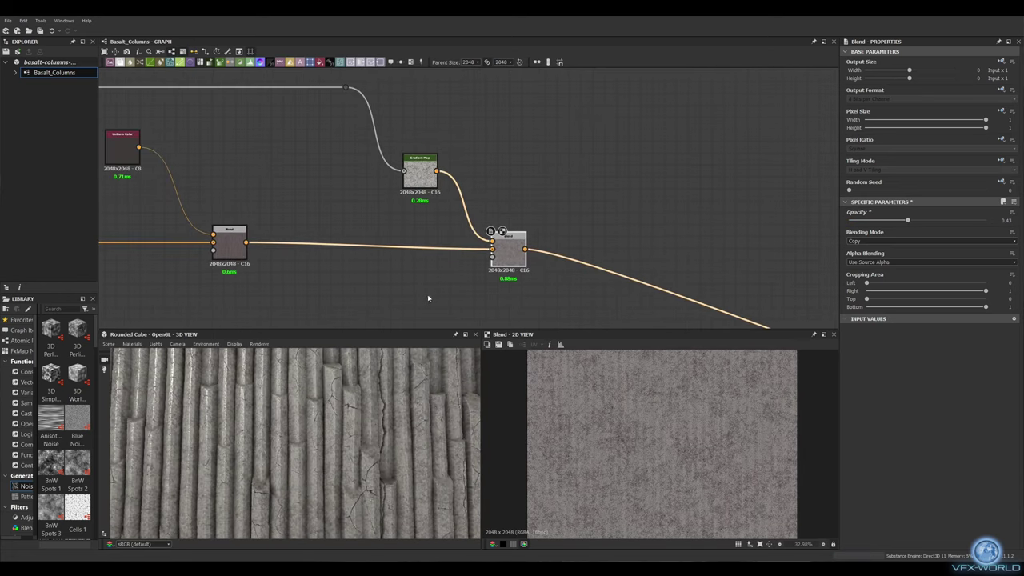
{"action": "scroll", "coordinate": [439, 264], "scroll_direction": "down", "scroll_amount": 2}
{"action": "double_click", "coordinate": [428, 260]}
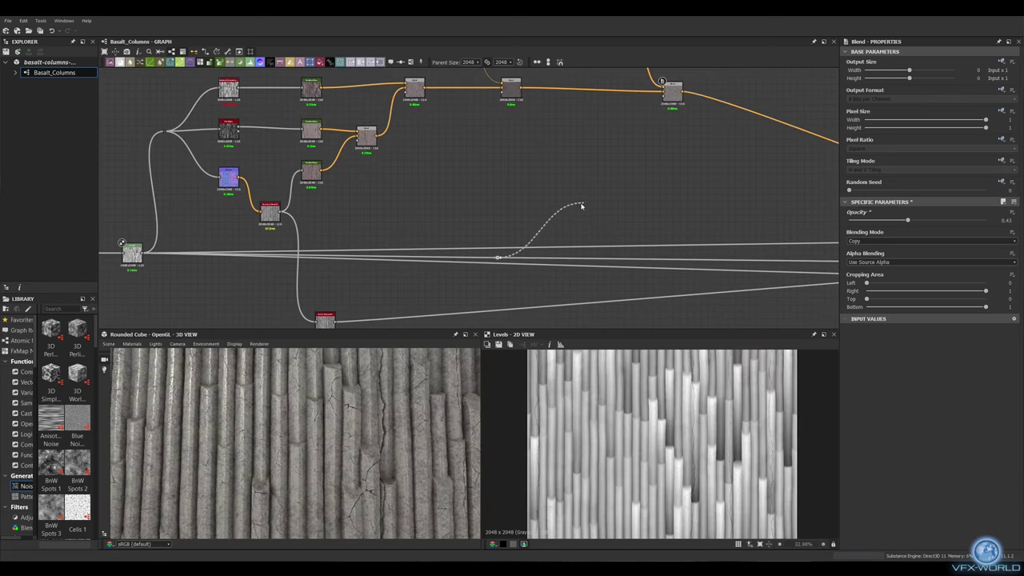
{"action": "double_click", "coordinate": [554, 163]}
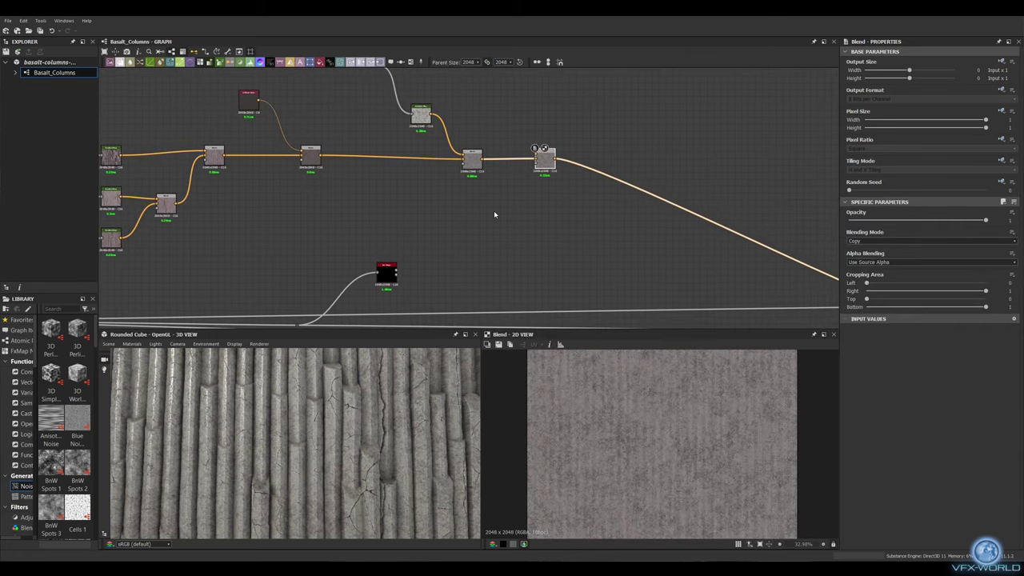
Step: Tighten the slope mask to Low Clip Degrees 50 and Falloff 0.32
{"action": "double_click", "coordinate": [386, 273]}
{"action": "left_click_drag", "start_coordinate": [948, 251], "coordinate": [934, 251]}
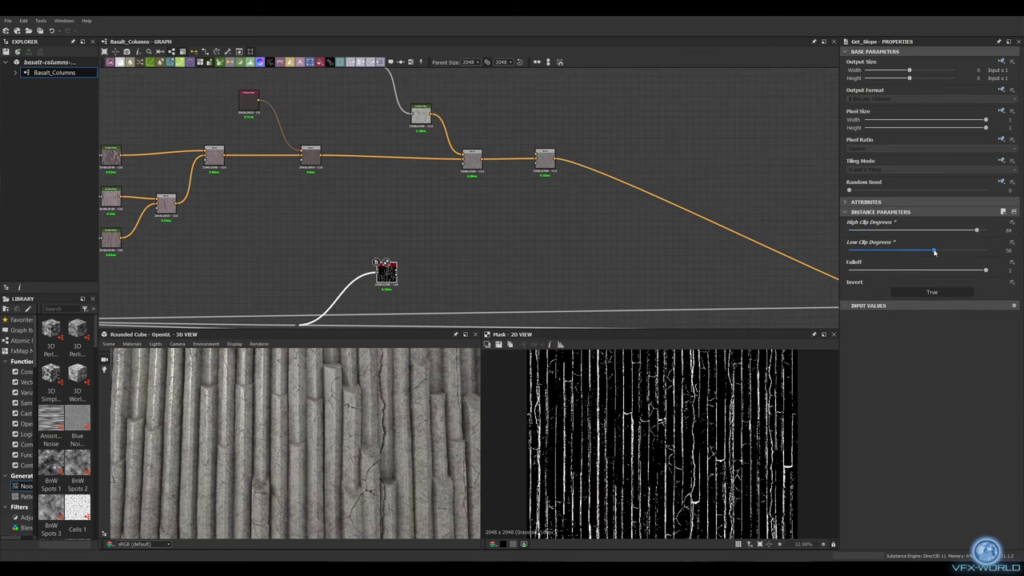
{"action": "left_click", "coordinate": [915, 272]}
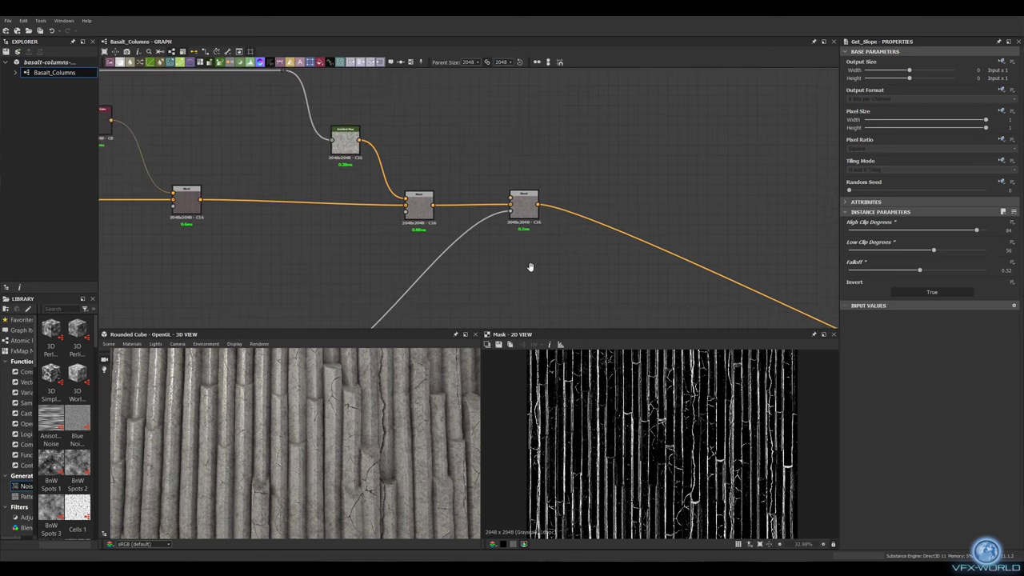
{"action": "middle_click_drag", "start_coordinate": [919, 274], "coordinate": [608, 208]}
{"action": "double_click", "coordinate": [579, 198]}
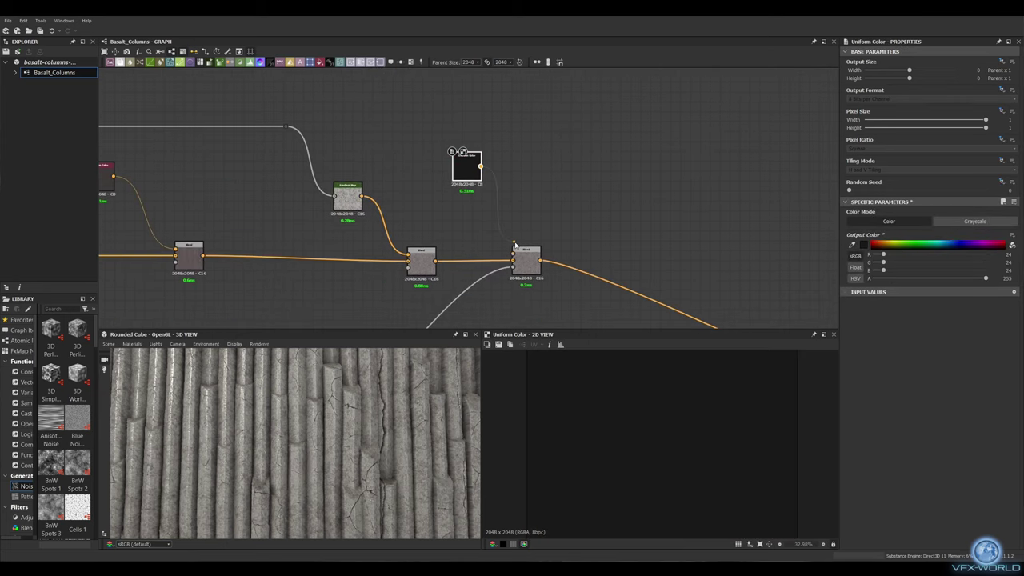
Step: Lower the dark-colour Blend's opacity to about 0.34
{"action": "middle_click_drag", "start_coordinate": [654, 219], "coordinate": [544, 196]}
{"action": "scroll", "coordinate": [544, 196], "scroll_direction": "down", "scroll_amount": 1}
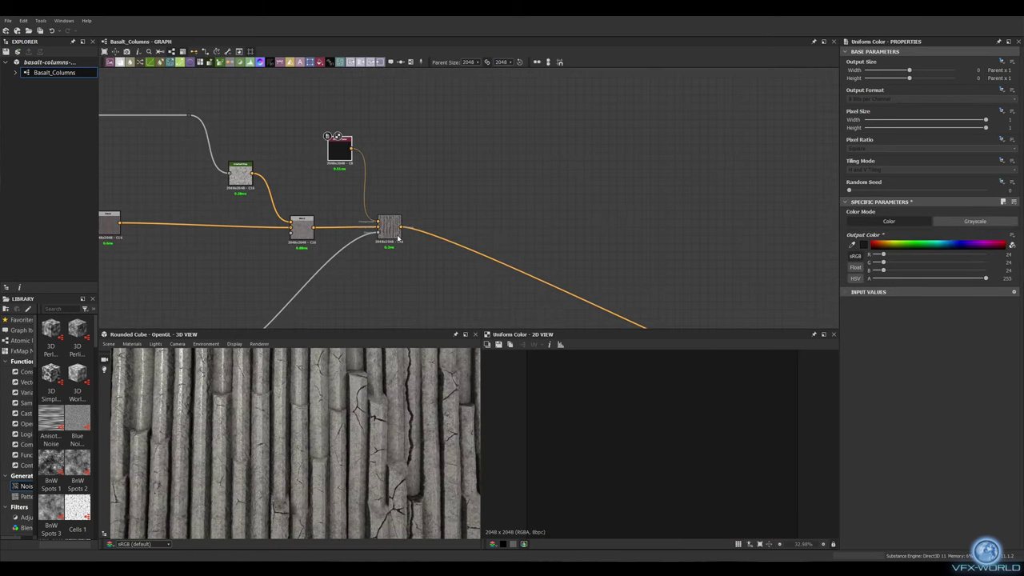
{"action": "left_click", "coordinate": [390, 228]}
{"action": "left_click", "coordinate": [895, 221]}
{"action": "scroll", "coordinate": [595, 206], "scroll_direction": "down", "scroll_amount": 1}
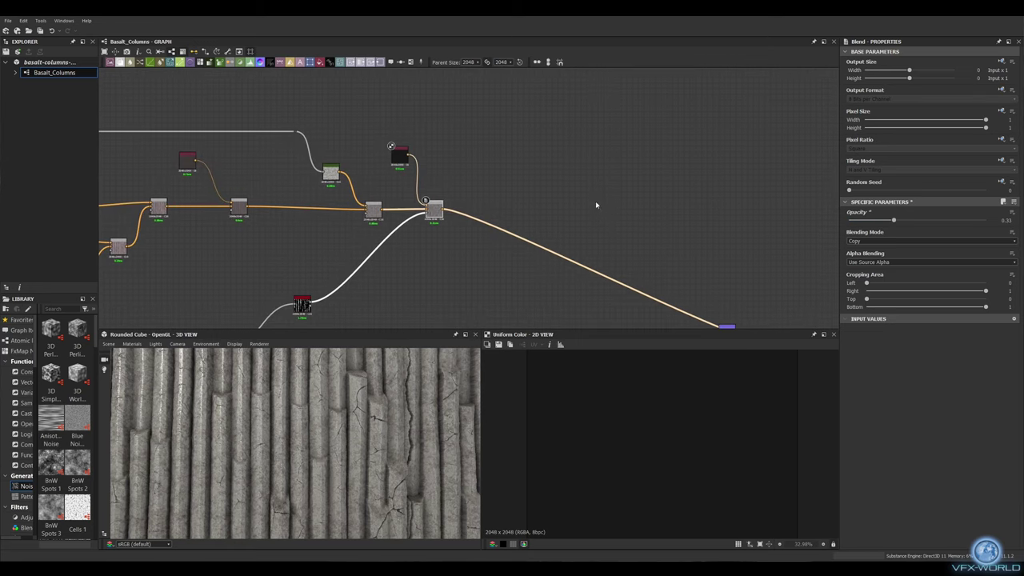
Step: Add a Blend of the dark colour masked by Grunge Map 002 at 0.44 opacity
{"action": "middle_click_drag", "start_coordinate": [228, 228], "coordinate": [154, 212]}
{"action": "key", "text": "space"}
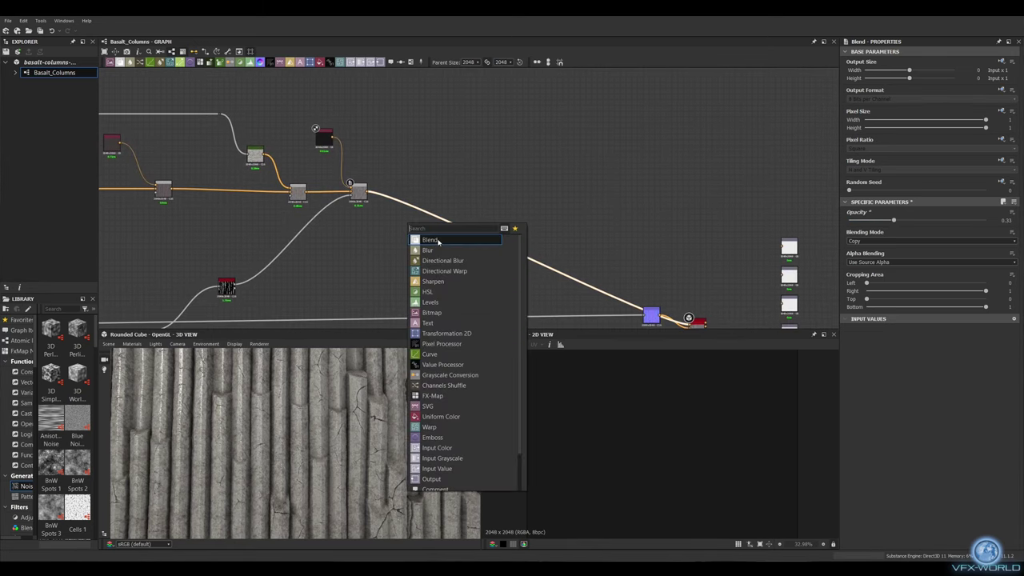
{"action": "left_click", "coordinate": [450, 238]}
{"action": "key", "text": "space"}
{"action": "type", "text": "g"}
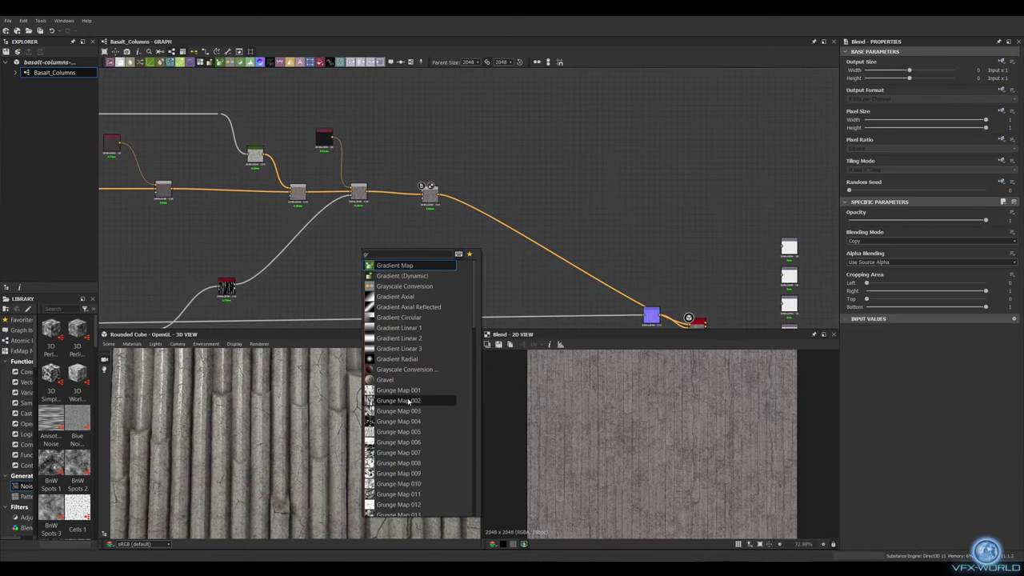
{"action": "left_click", "coordinate": [408, 401]}
{"action": "scroll", "coordinate": [508, 144], "scroll_direction": "down", "scroll_amount": 2}
{"action": "left_click_drag", "start_coordinate": [289, 149], "coordinate": [446, 239]}
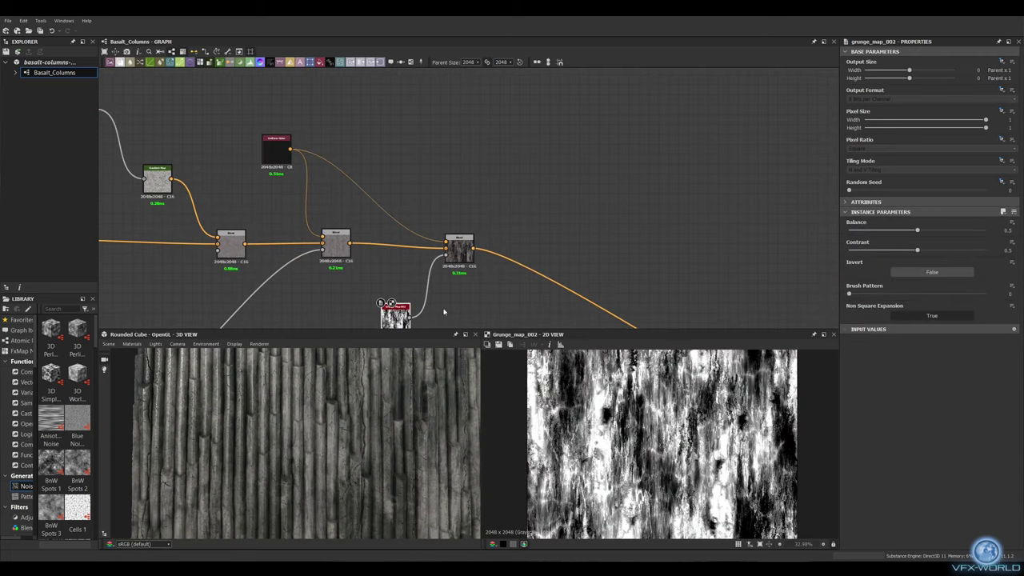
{"action": "left_click", "coordinate": [458, 248]}
{"action": "left_click_drag", "start_coordinate": [985, 221], "coordinate": [907, 220]}
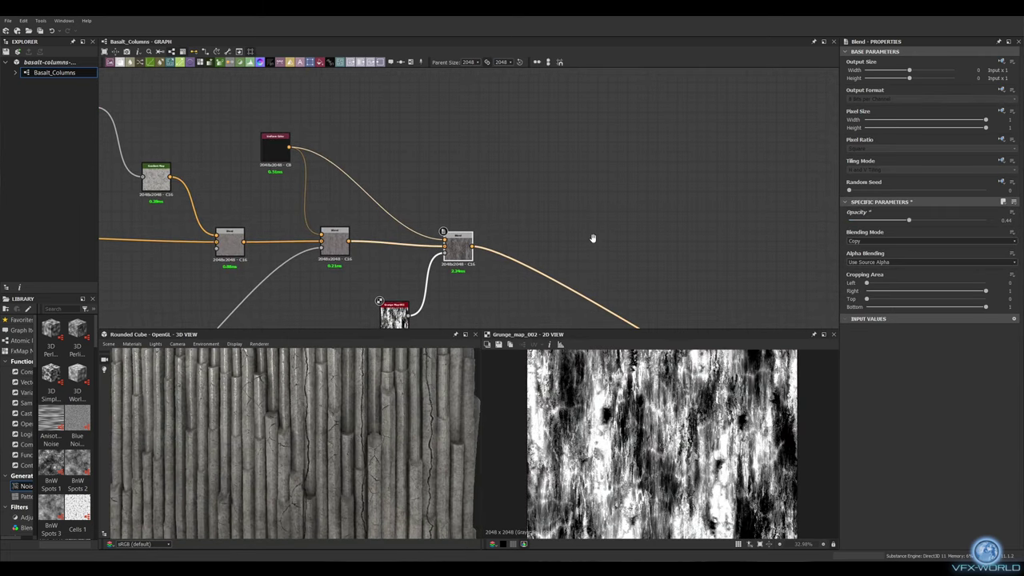
Step: Add a Histogram Scan on the columns height Dot node: position 0.26, contrast 0.45
{"action": "scroll", "coordinate": [521, 192], "scroll_direction": "down", "scroll_amount": 2}
{"action": "scroll", "coordinate": [288, 260], "scroll_direction": "down", "scroll_amount": 2}
{"action": "scroll", "coordinate": [288, 259], "scroll_direction": "up", "scroll_amount": 4}
{"action": "middle_click_drag", "start_coordinate": [664, 240], "coordinate": [315, 233]}
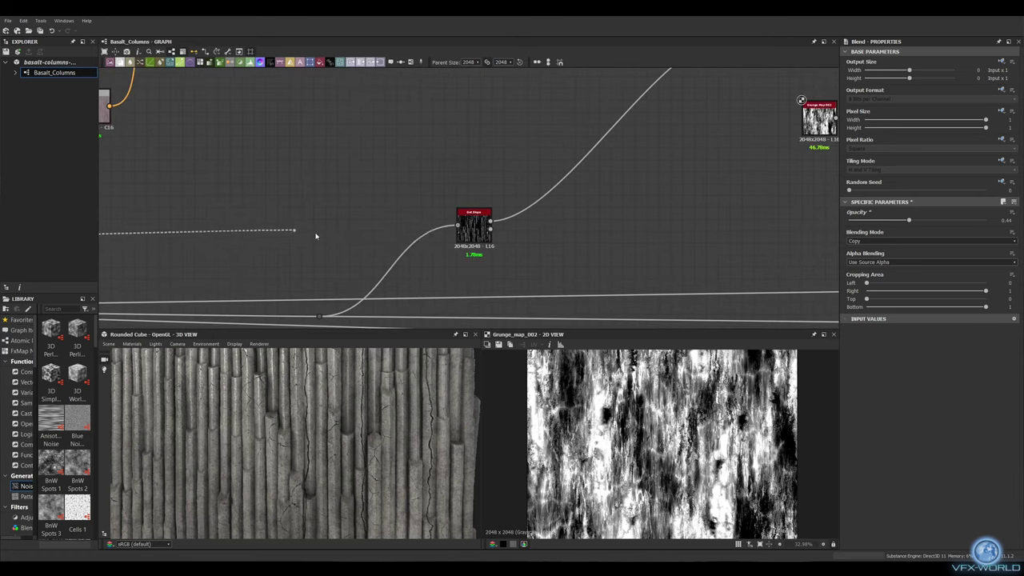
{"action": "double_click", "coordinate": [679, 226]}
{"action": "middle_click_drag", "start_coordinate": [679, 226], "coordinate": [424, 230]}
{"action": "middle_click_drag", "start_coordinate": [452, 270], "coordinate": [423, 275]}
{"action": "left_click_drag", "start_coordinate": [417, 274], "coordinate": [474, 210]}
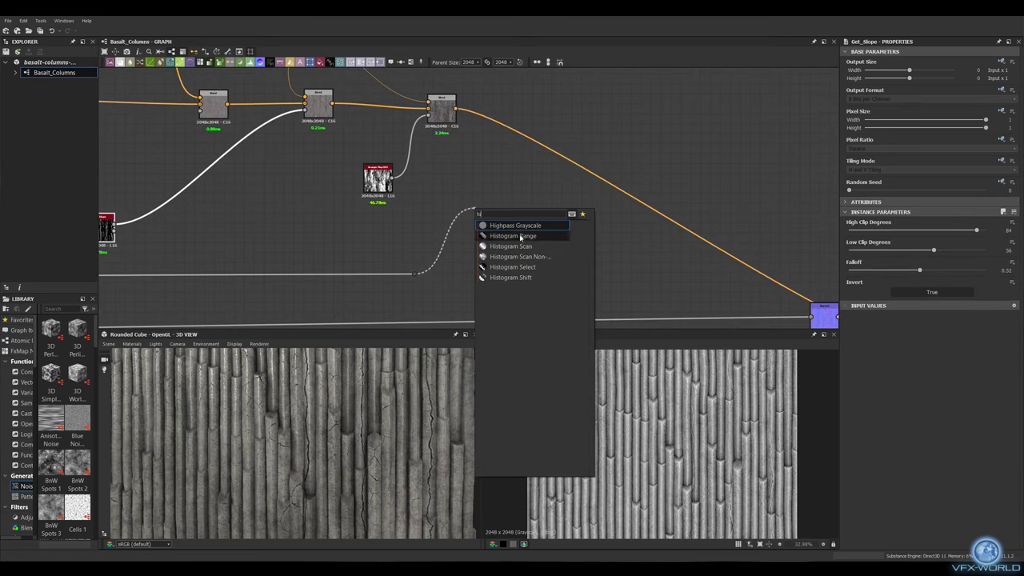
{"action": "left_click", "coordinate": [512, 224]}
{"action": "left_click_drag", "start_coordinate": [867, 230], "coordinate": [897, 230]}
{"action": "mouse_move", "coordinate": [866, 250]}
{"action": "left_mouse_down"}
{"action": "mouse_move", "coordinate": [910, 251]}
{"action": "mouse_move", "coordinate": [884, 230]}
{"action": "left_mouse_up"}
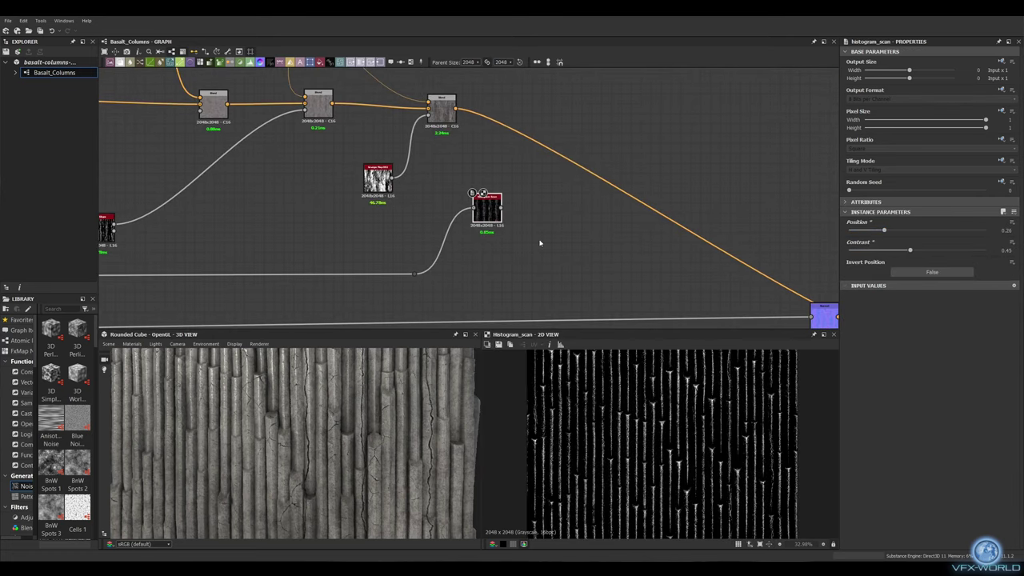
{"action": "scroll", "coordinate": [539, 240], "scroll_direction": "up", "scroll_amount": 1}
{"action": "middle_click_drag", "start_coordinate": [539, 240], "coordinate": [500, 247]}
Step: Blend a pale grey (213) Uniform Color masked by the histogram scan at 0.45 opacity
{"action": "right_click", "coordinate": [484, 172]}
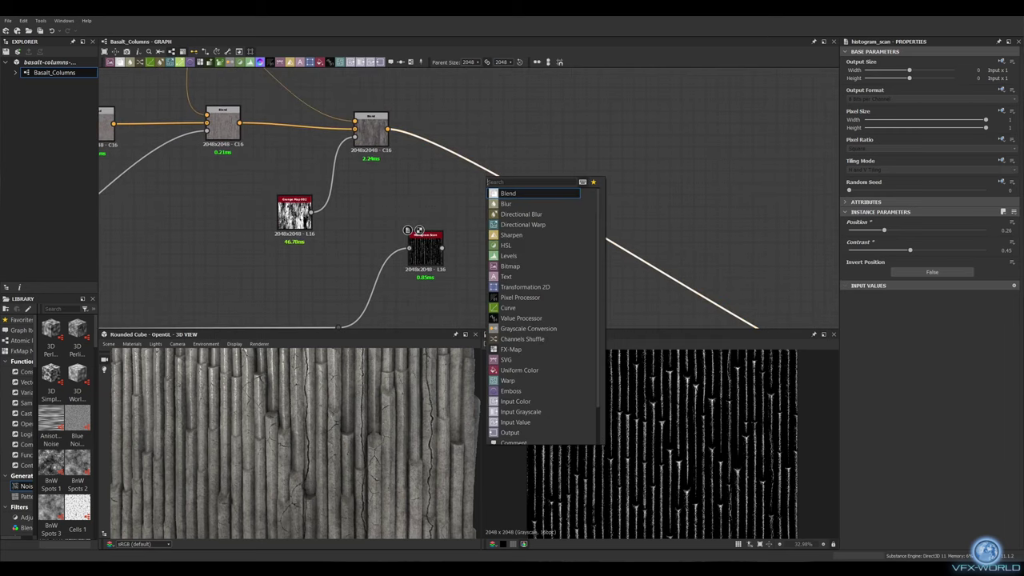
{"action": "left_click", "coordinate": [512, 178]}
{"action": "left_click_drag", "start_coordinate": [647, 263], "coordinate": [491, 120]}
{"action": "middle_click_drag", "start_coordinate": [455, 110], "coordinate": [469, 204]}
{"action": "key", "text": "ctrl+v"}
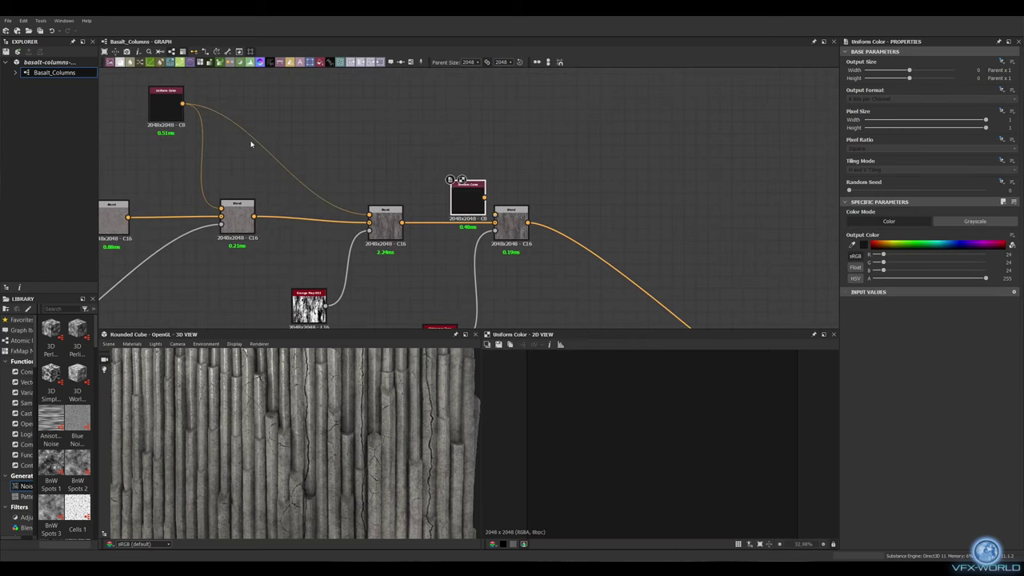
{"action": "left_click_drag", "start_coordinate": [432, 116], "coordinate": [494, 213]}
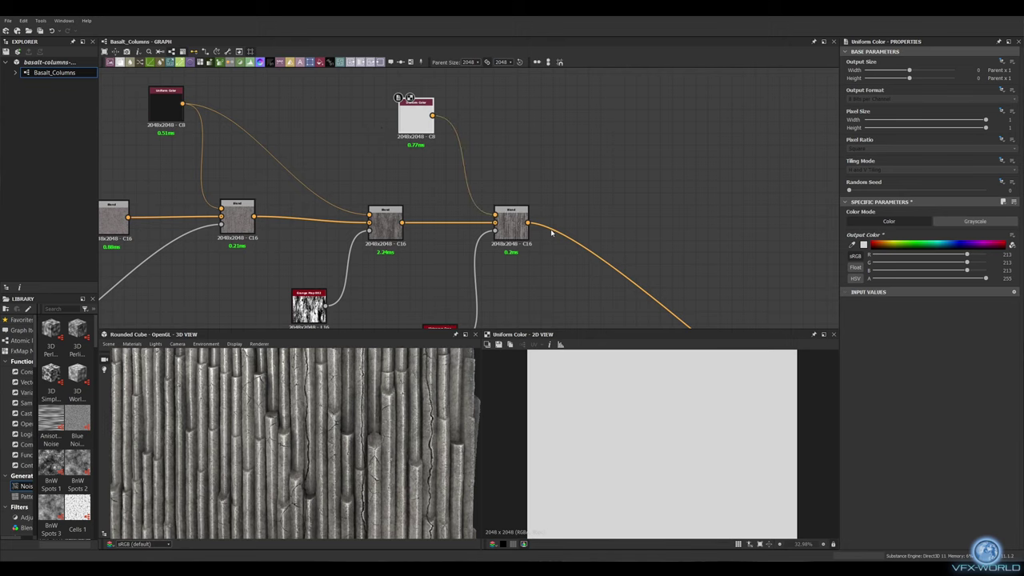
{"action": "left_click", "coordinate": [511, 224]}
{"action": "left_click_drag", "start_coordinate": [985, 221], "coordinate": [910, 221]}
{"action": "left_click_drag", "start_coordinate": [304, 432], "coordinate": [357, 393]}
{"action": "scroll", "coordinate": [316, 417], "scroll_direction": "up", "scroll_amount": 3}
{"action": "scroll", "coordinate": [487, 228], "scroll_direction": "down", "scroll_amount": 5}
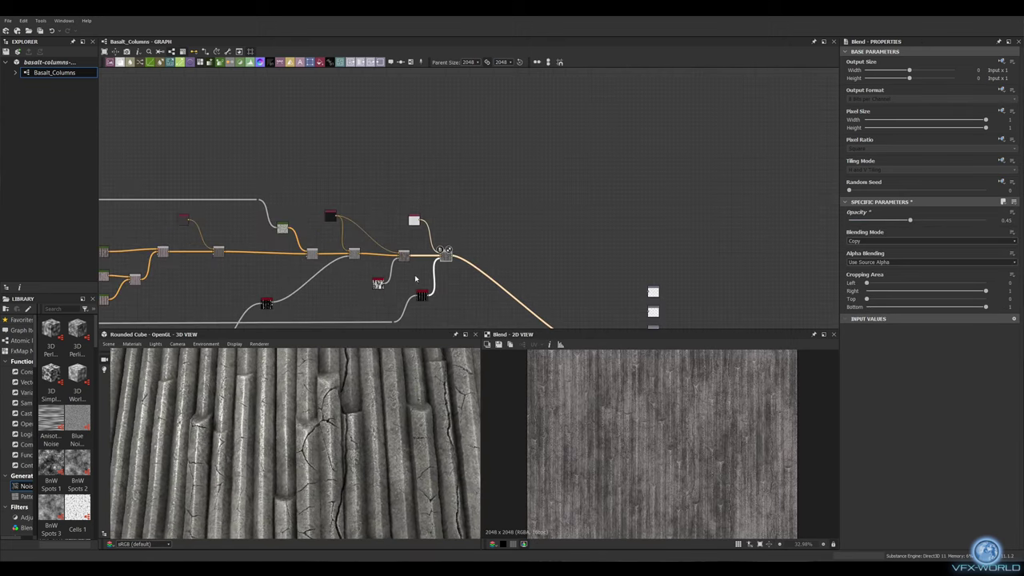
{"action": "scroll", "coordinate": [488, 228], "scroll_direction": "up", "scroll_amount": 2}
{"action": "scroll", "coordinate": [487, 229], "scroll_direction": "up", "scroll_amount": 3}
{"action": "scroll", "coordinate": [441, 270], "scroll_direction": "down", "scroll_amount": 2}
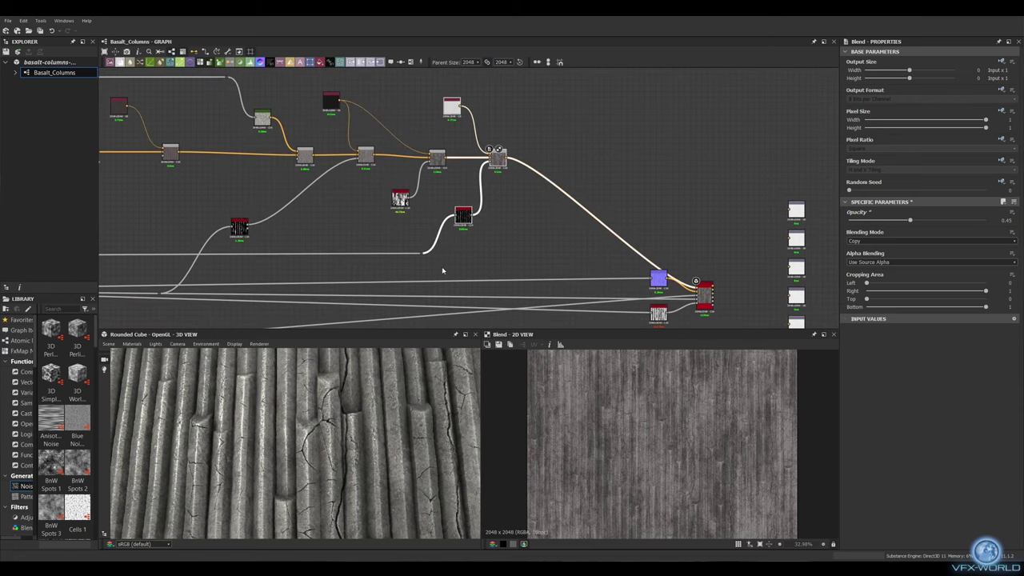
{"action": "scroll", "coordinate": [575, 224], "scroll_direction": "down", "scroll_amount": 2}
Step: Add an mg_dirt node and show the HBAO ambient occlusion in the preview
{"action": "left_click_drag", "start_coordinate": [567, 255], "coordinate": [712, 251]}
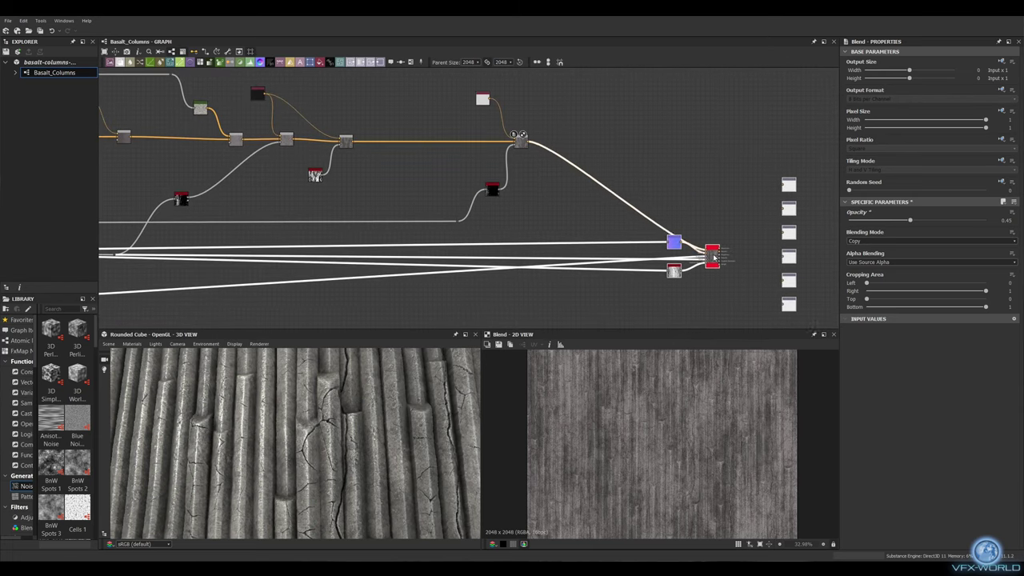
{"action": "scroll", "coordinate": [394, 200], "scroll_direction": "up", "scroll_amount": 1}
{"action": "key", "text": "space"}
{"action": "type", "text": "dirt"}
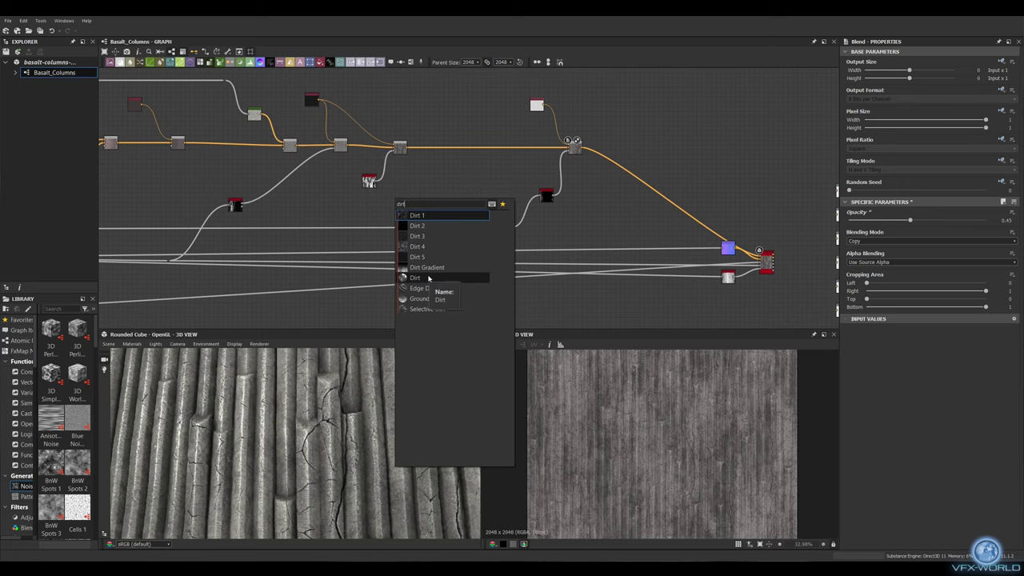
{"action": "left_click", "coordinate": [427, 277]}
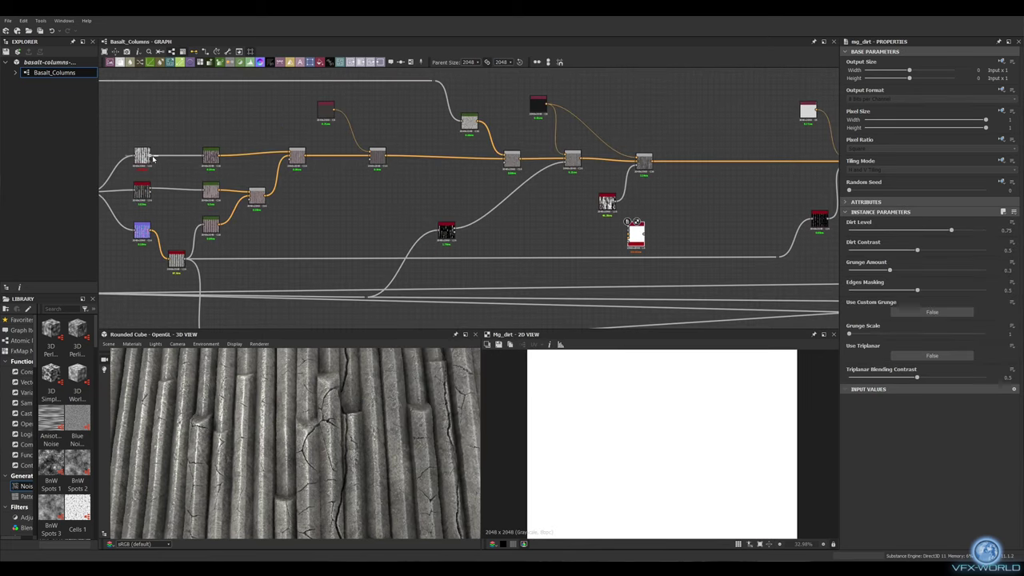
{"action": "left_click", "coordinate": [400, 211]}
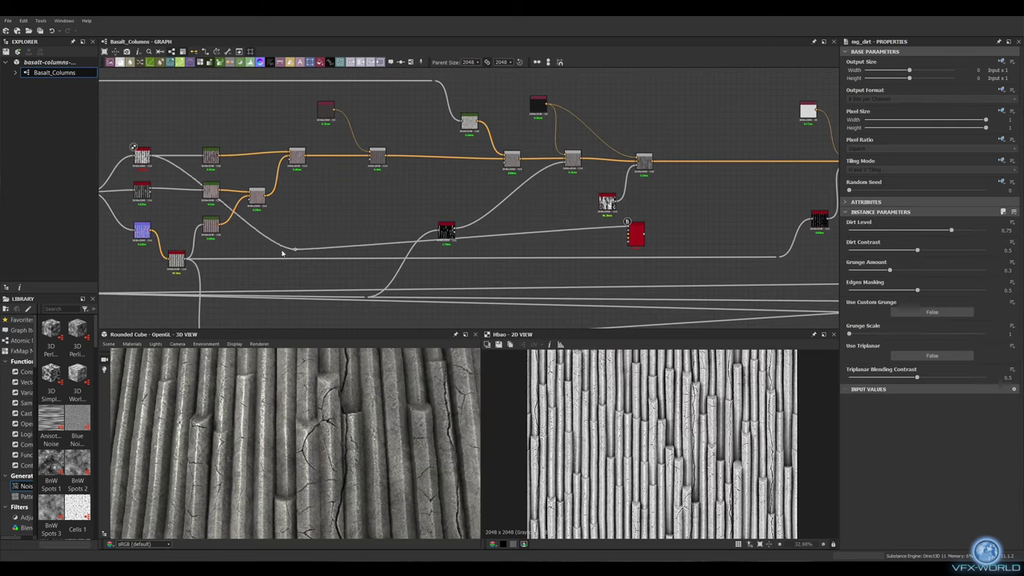
Step: Feed a height map into Dirt, set Dirt Level 0.86 and raise Grunge Amount slightly
{"action": "left_click_drag", "start_coordinate": [454, 231], "coordinate": [453, 233]}
{"action": "scroll", "coordinate": [453, 233], "scroll_direction": "up", "scroll_amount": 2}
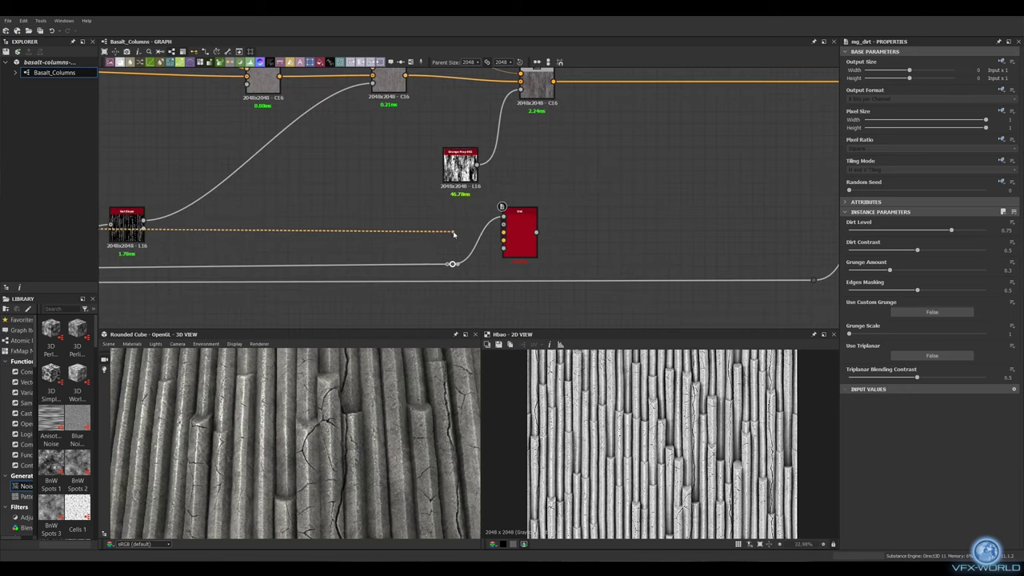
{"action": "scroll", "coordinate": [217, 234], "scroll_direction": "down", "scroll_amount": 2}
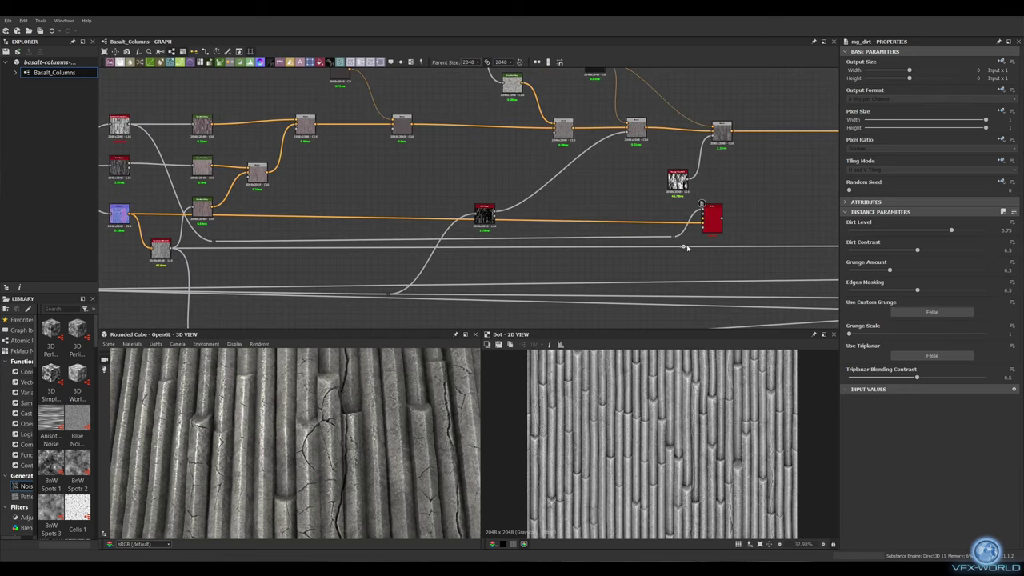
{"action": "scroll", "coordinate": [704, 217], "scroll_direction": "up", "scroll_amount": 2}
{"action": "scroll", "coordinate": [609, 218], "scroll_direction": "up", "scroll_amount": 3}
{"action": "double_click", "coordinate": [608, 217]}
{"action": "left_click_drag", "start_coordinate": [962, 234], "coordinate": [967, 231]}
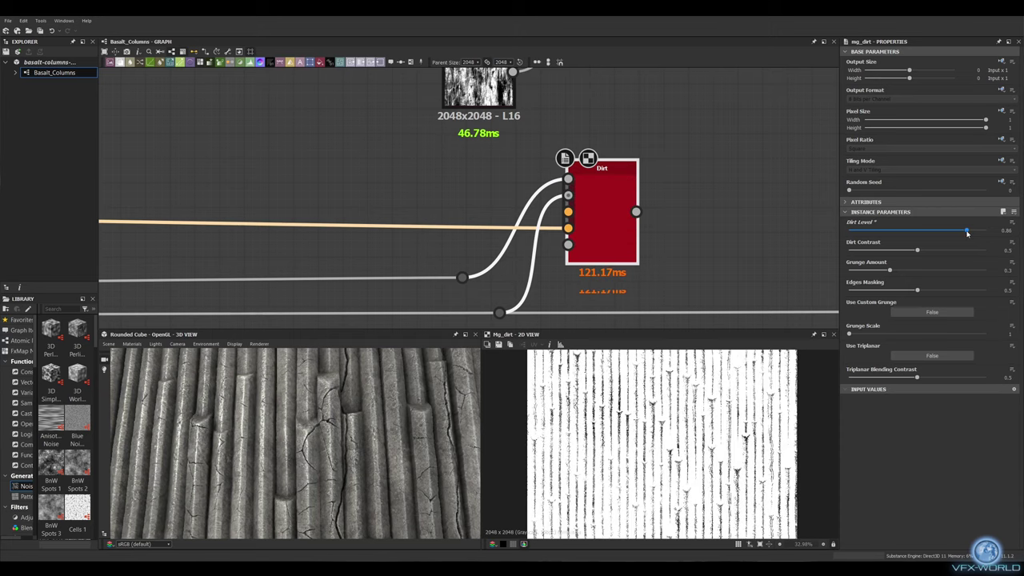
{"action": "left_click_drag", "start_coordinate": [890, 272], "coordinate": [898, 272]}
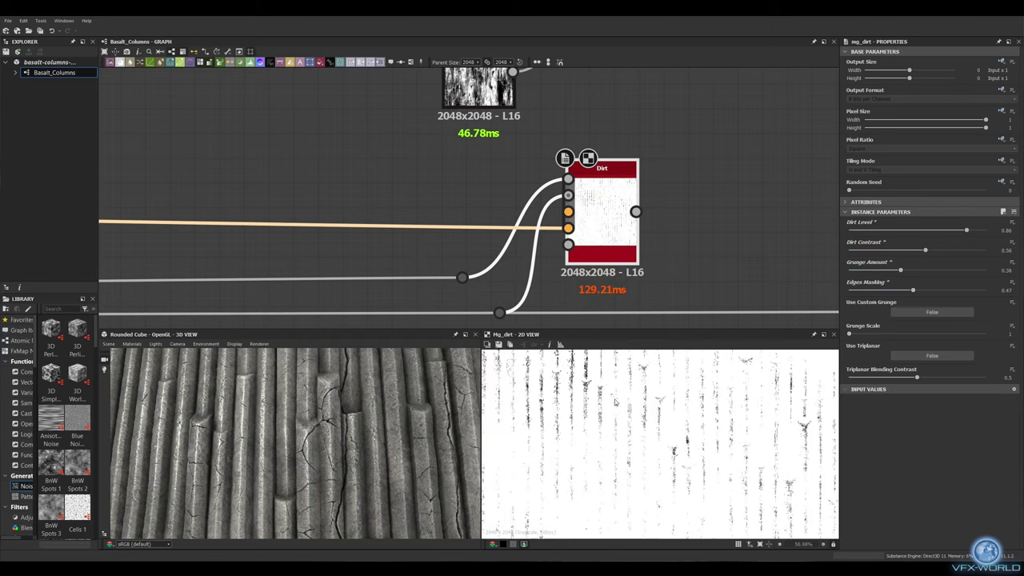
Step: Add an Invert Grayscale node after the Dirt output
{"action": "left_click_drag", "start_coordinate": [635, 211], "coordinate": [674, 211]}
{"action": "left_click", "coordinate": [726, 229]}
{"action": "scroll", "coordinate": [448, 212], "scroll_direction": "down", "scroll_amount": 3}
{"action": "scroll", "coordinate": [449, 212], "scroll_direction": "down", "scroll_amount": 2}
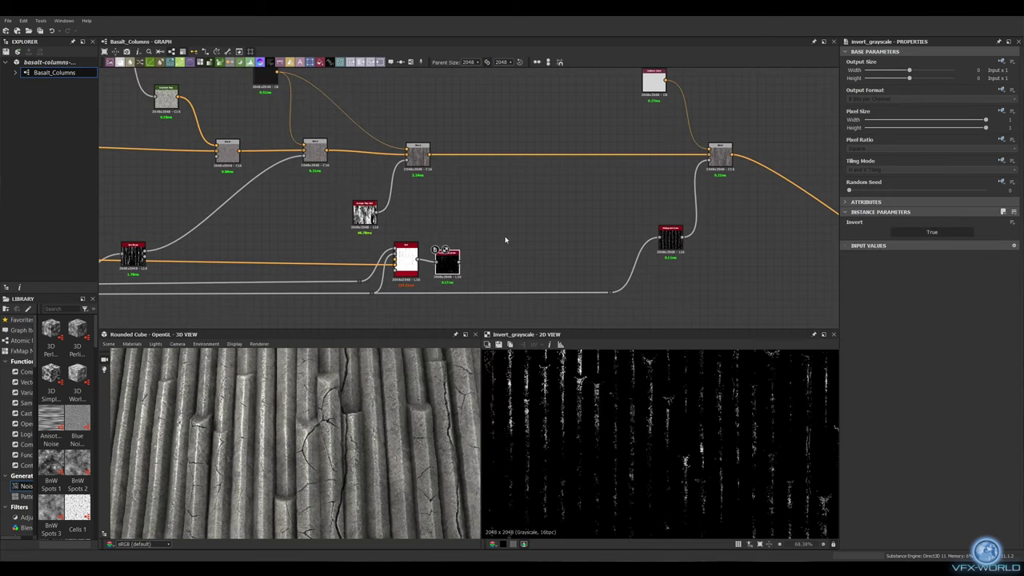
Step: Insert a Blend with an olive-brown (78, 58, 20) Uniform Color and lower its opacity
{"action": "key", "text": "space"}
{"action": "left_click", "coordinate": [528, 185]}
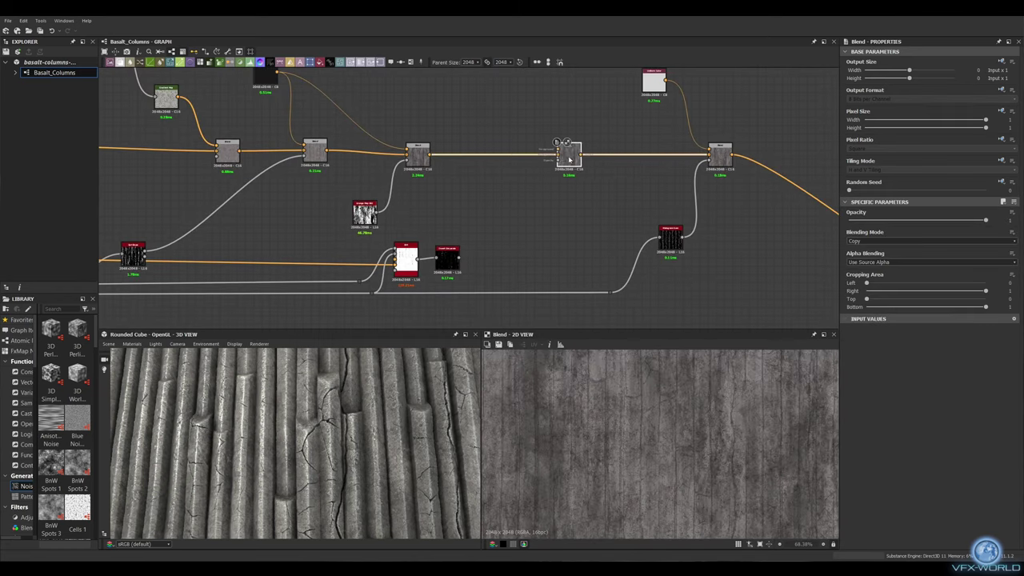
{"action": "left_click_drag", "start_coordinate": [846, 246], "coordinate": [456, 148]}
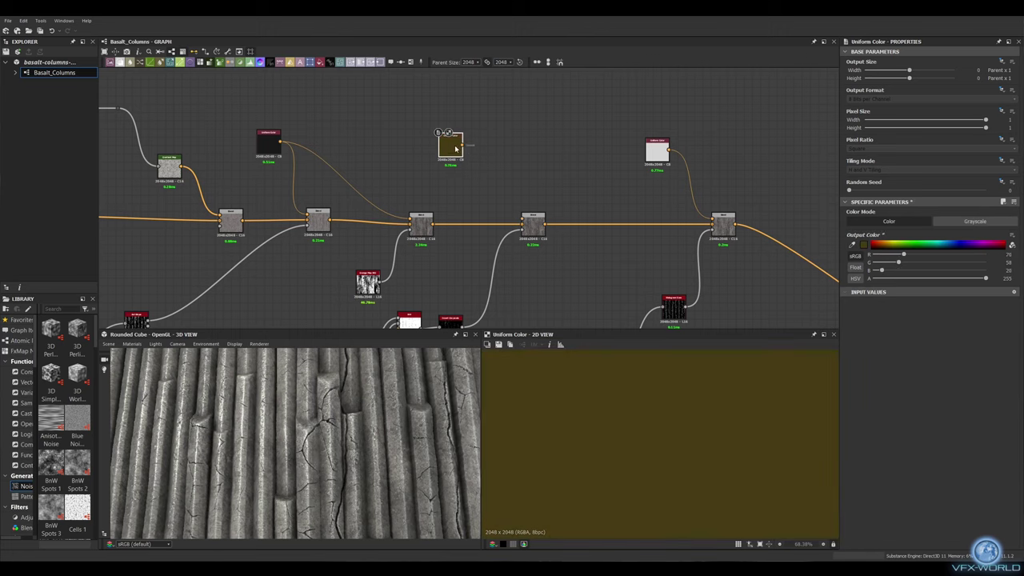
{"action": "left_click", "coordinate": [533, 224]}
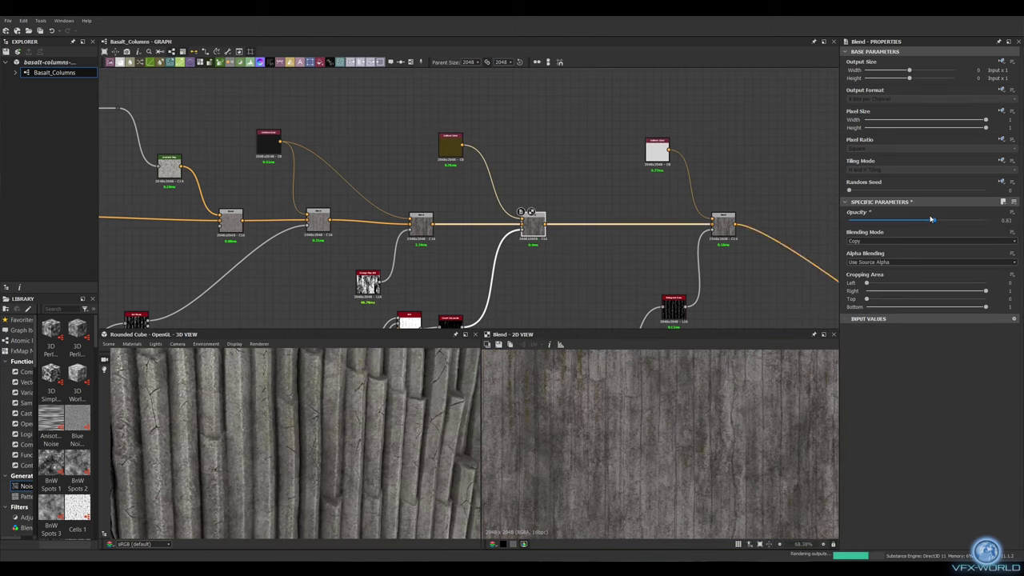
{"action": "scroll", "coordinate": [362, 232], "scroll_direction": "up", "scroll_amount": 3}
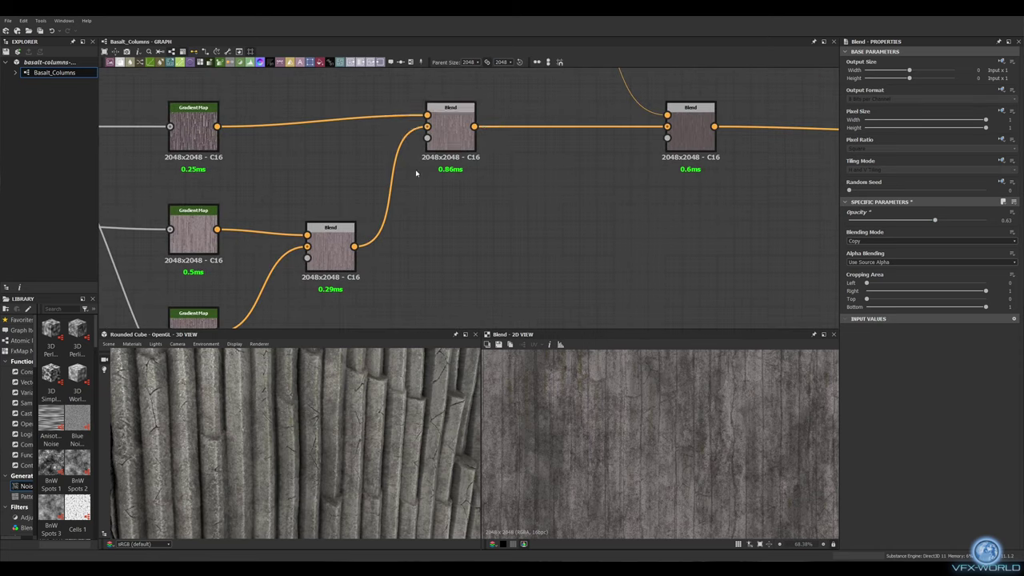
{"action": "left_click_drag", "start_coordinate": [934, 220], "coordinate": [918, 223]}
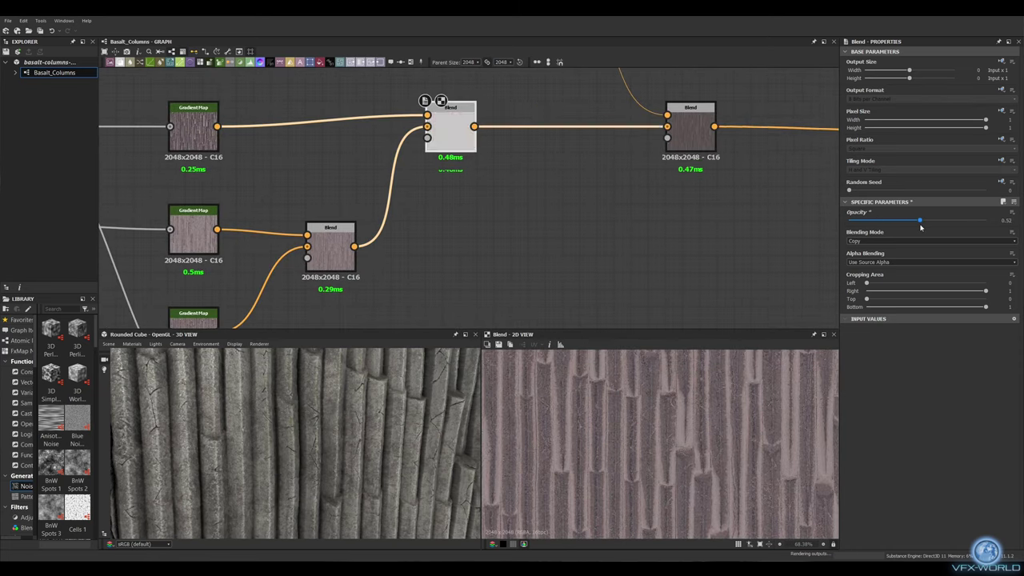
Step: Lower the opacity of the Blend combining the gradient-map layers
{"action": "left_click", "coordinate": [690, 128]}
{"action": "middle_click_drag", "start_coordinate": [724, 227], "coordinate": [606, 264]}
{"action": "left_click_drag", "start_coordinate": [346, 453], "coordinate": [375, 432]}
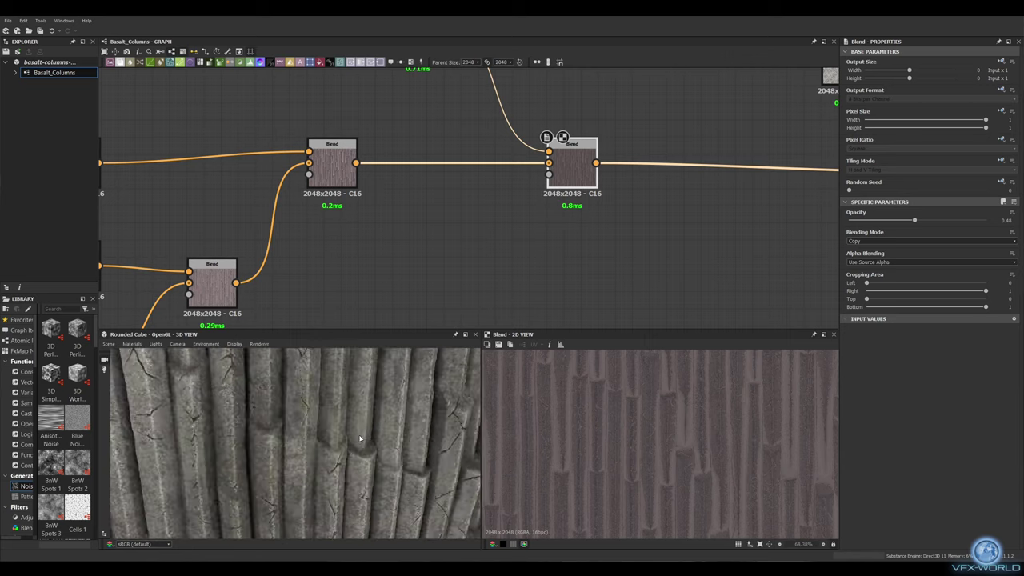
{"action": "scroll", "coordinate": [387, 292], "scroll_direction": "down", "scroll_amount": 2}
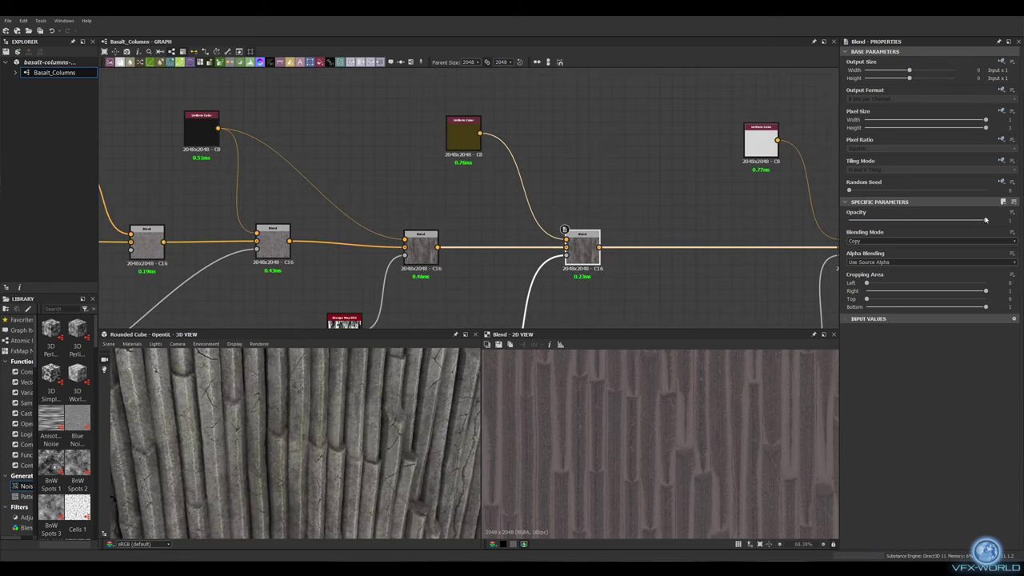
{"action": "left_click_drag", "start_coordinate": [297, 417], "coordinate": [295, 412]}
Step: Add an mg_dust node fed by height and world-space normal, Level and Occlusion about 0.41
{"action": "scroll", "coordinate": [461, 197], "scroll_direction": "down", "scroll_amount": 2}
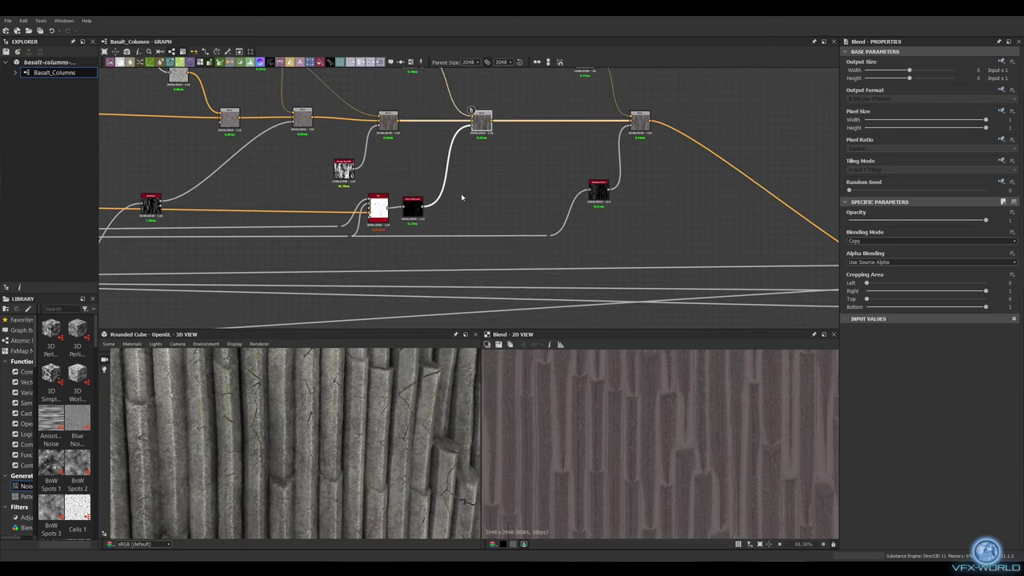
{"action": "key", "text": "space"}
{"action": "type", "text": "dust"}
{"action": "key", "text": "Return"}
{"action": "scroll", "coordinate": [423, 264], "scroll_direction": "up", "scroll_amount": 5}
{"action": "middle_click_drag", "start_coordinate": [423, 264], "coordinate": [471, 279]}
{"action": "left_click_drag", "start_coordinate": [579, 256], "coordinate": [411, 276]}
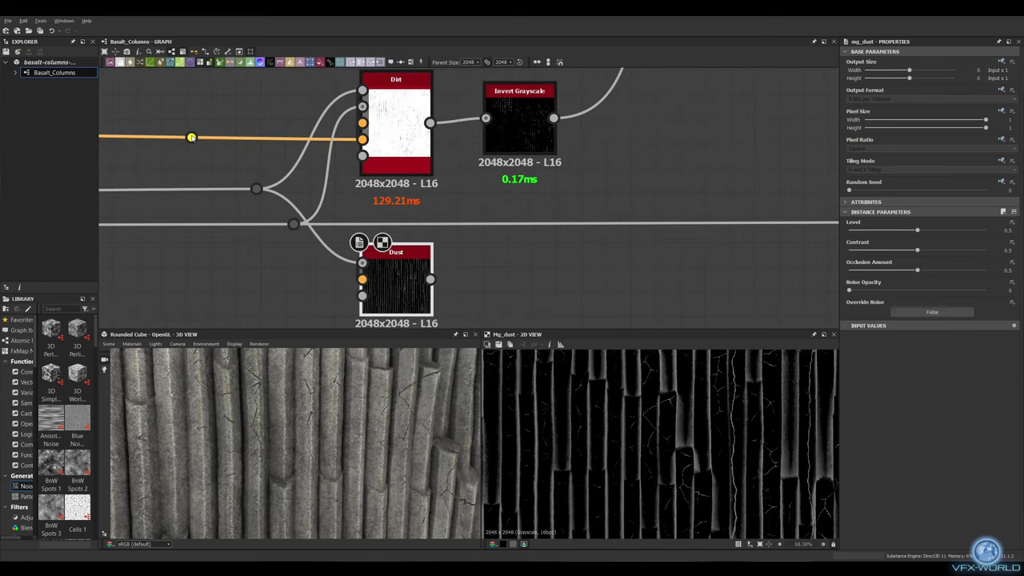
{"action": "left_click_drag", "start_coordinate": [191, 138], "coordinate": [362, 279]}
{"action": "middle_click_drag", "start_coordinate": [480, 200], "coordinate": [410, 177]}
{"action": "left_click_drag", "start_coordinate": [435, 275], "coordinate": [470, 276]}
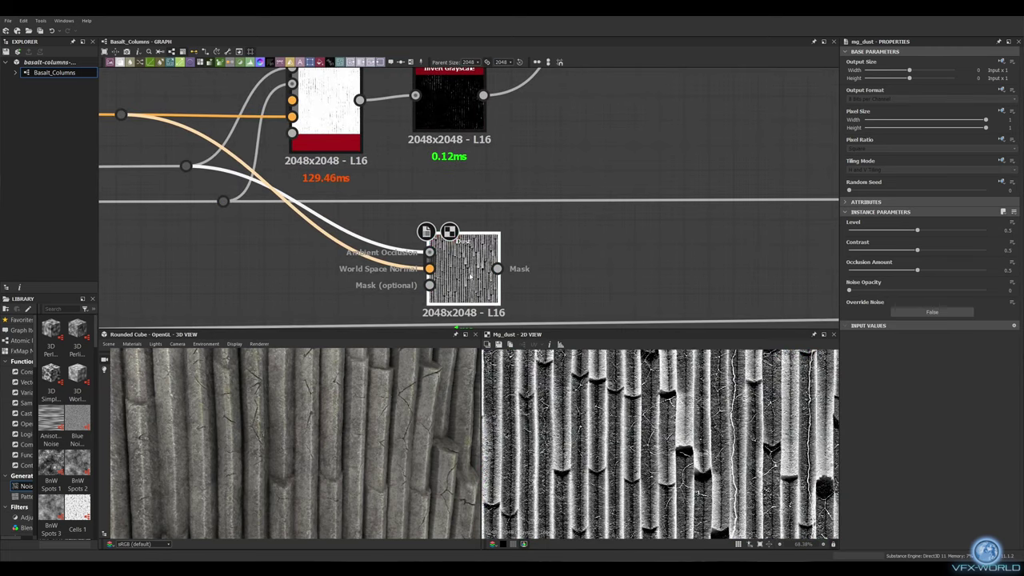
{"action": "left_click", "coordinate": [905, 231]}
{"action": "left_click_drag", "start_coordinate": [917, 272], "coordinate": [906, 273]}
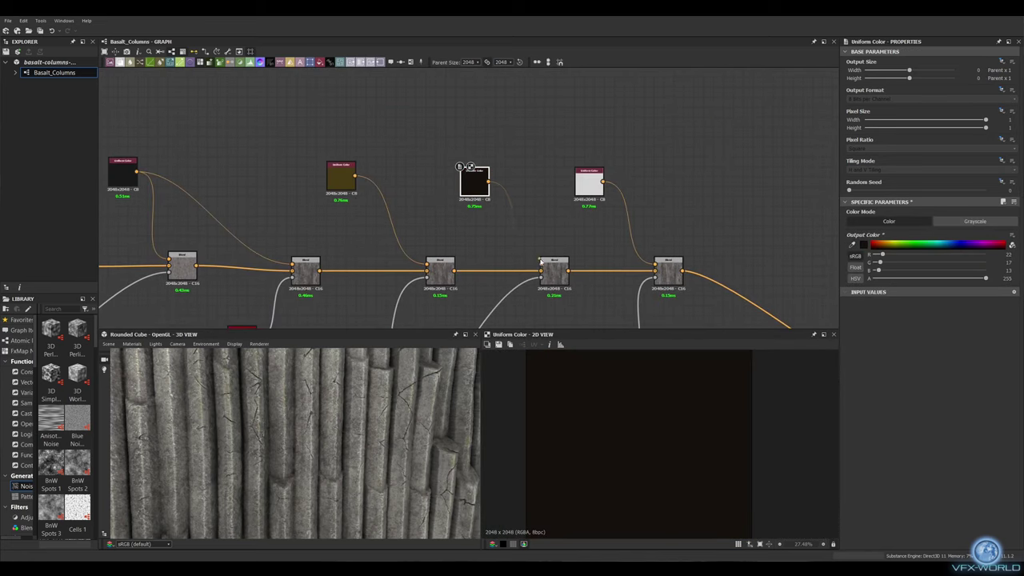
Step: Lower the dark-colour Blend's opacity to 0.44 and insert a node on its output link
{"action": "left_click", "coordinate": [554, 266]}
{"action": "left_click", "coordinate": [908, 220]}
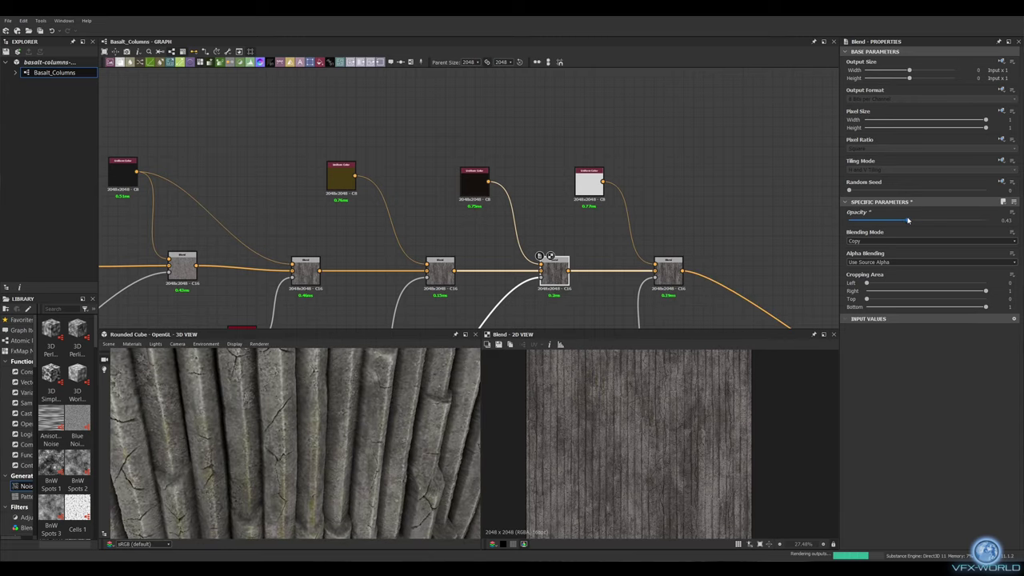
{"action": "scroll", "coordinate": [287, 400], "scroll_direction": "down", "scroll_amount": 5}
{"action": "middle_click_drag", "start_coordinate": [752, 292], "coordinate": [467, 179]}
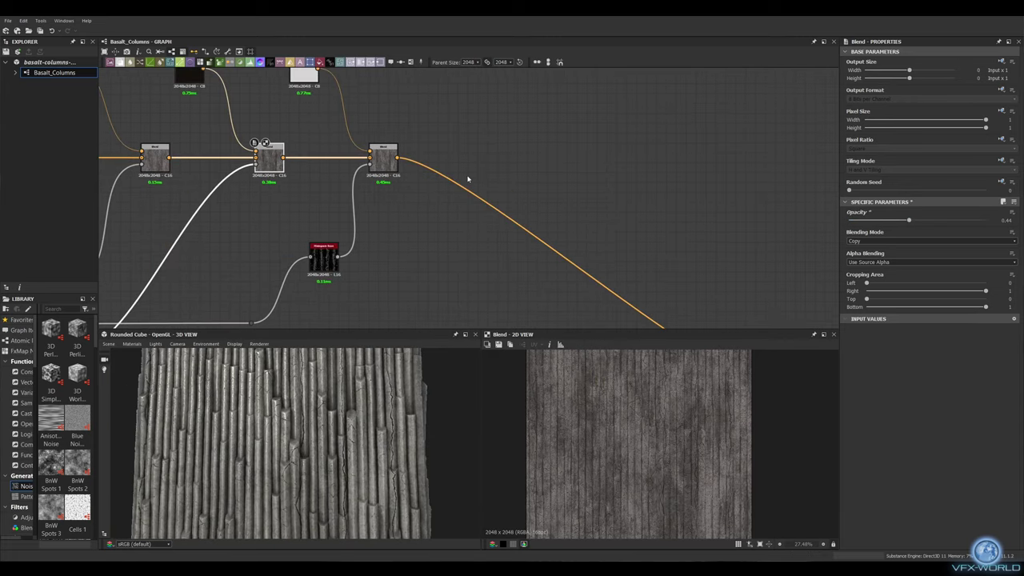
{"action": "right_click", "coordinate": [472, 212]}
{"action": "left_click", "coordinate": [520, 224]}
Step: Add a Histogram Scan off Lichen 1's output, followed by a beige lichen Gradient Map
{"action": "scroll", "coordinate": [361, 160], "scroll_direction": "up", "scroll_amount": 4}
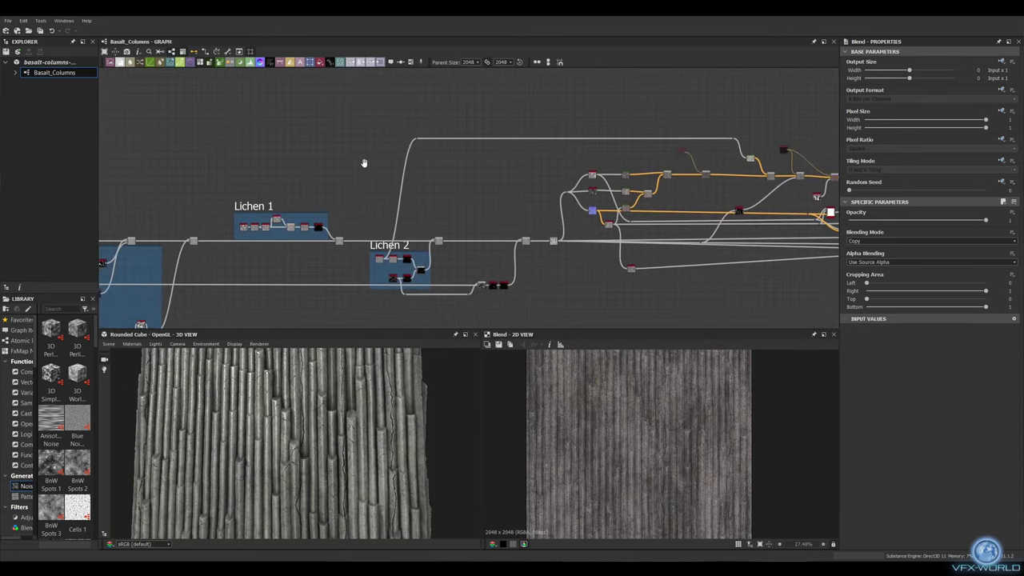
{"action": "scroll", "coordinate": [240, 184], "scroll_direction": "down", "scroll_amount": 4}
{"action": "mouse_move", "coordinate": [240, 294]}
{"action": "left_mouse_down"}
{"action": "mouse_move", "coordinate": [293, 192]}
{"action": "mouse_move", "coordinate": [358, 175]}
{"action": "mouse_move", "coordinate": [366, 199]}
{"action": "left_mouse_up"}
{"action": "scroll", "coordinate": [293, 192], "scroll_direction": "up", "scroll_amount": 2}
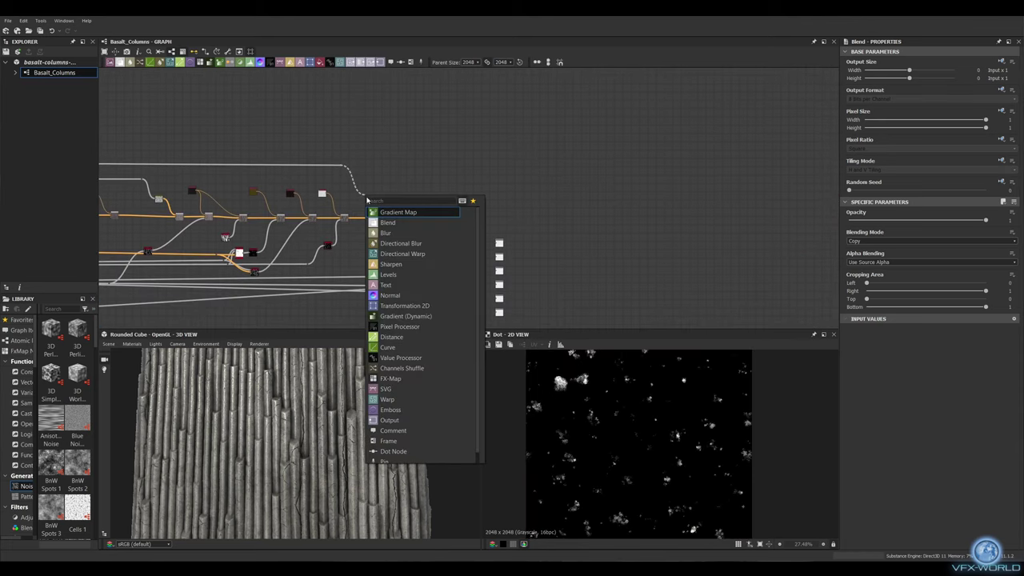
{"action": "left_click", "coordinate": [420, 233]}
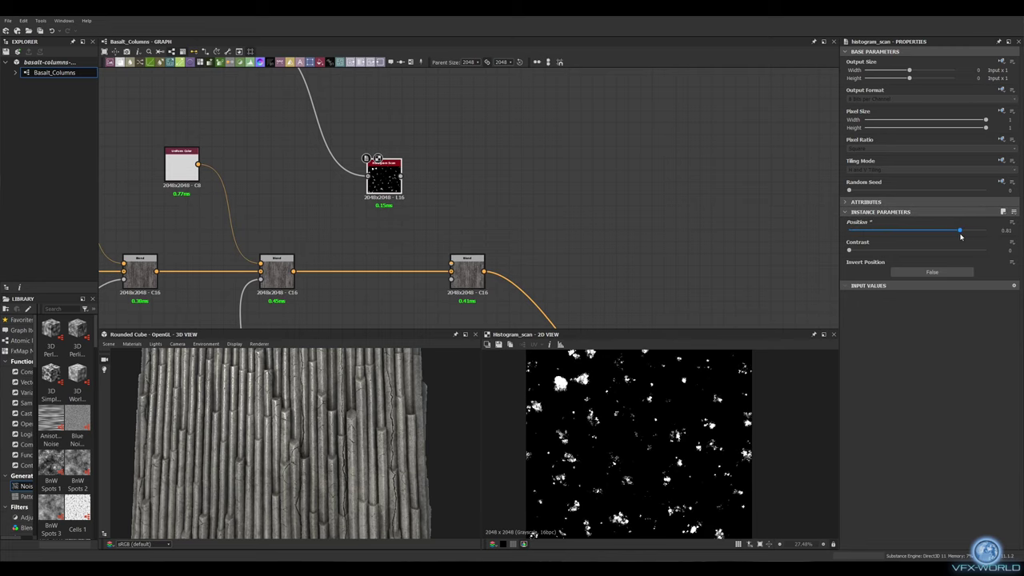
{"action": "left_click", "coordinate": [447, 160]}
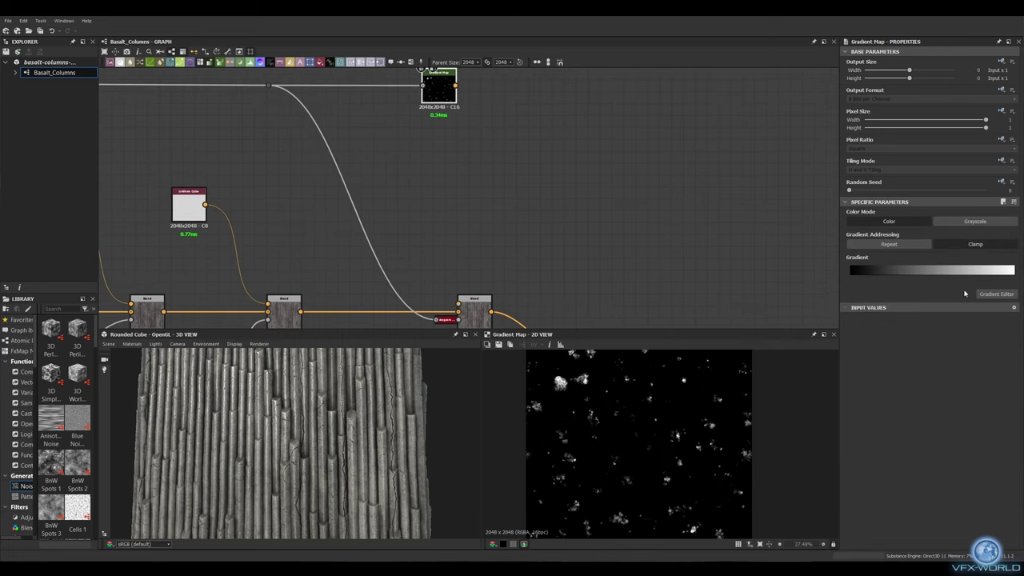
{"action": "left_click", "coordinate": [996, 293]}
{"action": "left_click", "coordinate": [638, 191]}
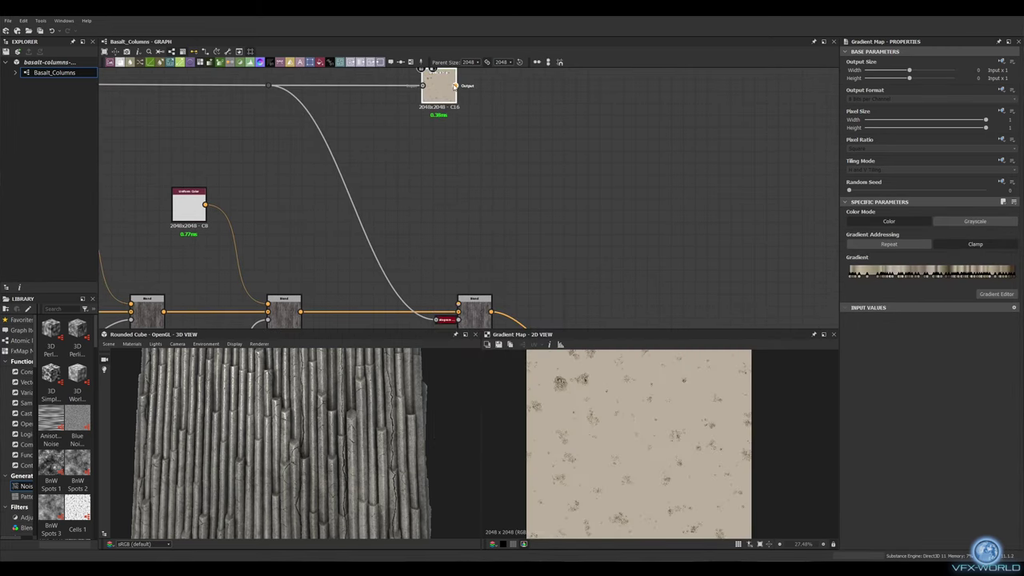
{"action": "middle_click_drag", "start_coordinate": [519, 209], "coordinate": [511, 118]}
Step: Create a Blend node from the lichen mask output
{"action": "scroll", "coordinate": [338, 417], "scroll_direction": "up", "scroll_amount": 3}
{"action": "scroll", "coordinate": [338, 418], "scroll_direction": "down", "scroll_amount": 3}
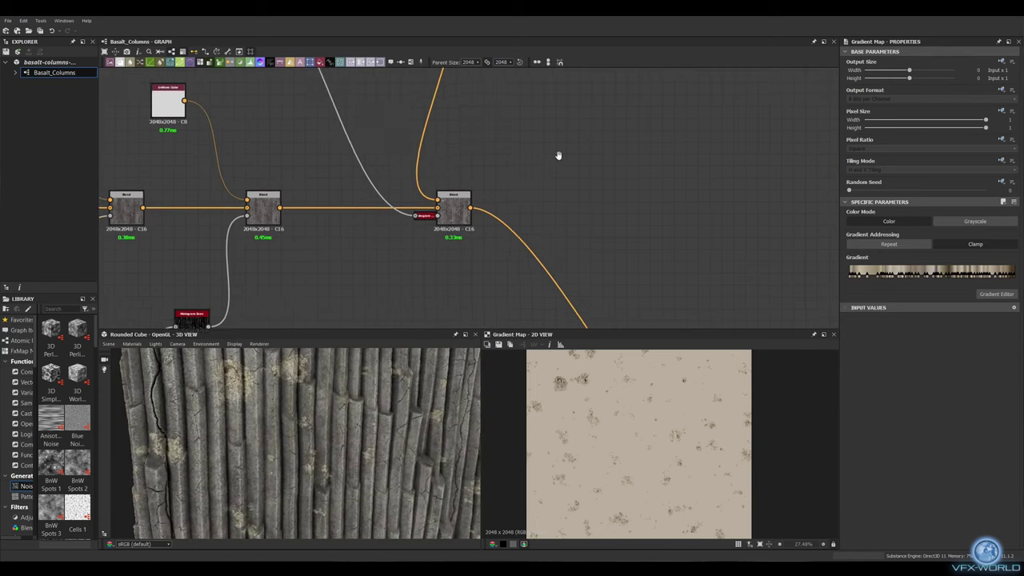
{"action": "scroll", "coordinate": [520, 119], "scroll_direction": "down", "scroll_amount": 5}
{"action": "scroll", "coordinate": [290, 227], "scroll_direction": "up", "scroll_amount": 5}
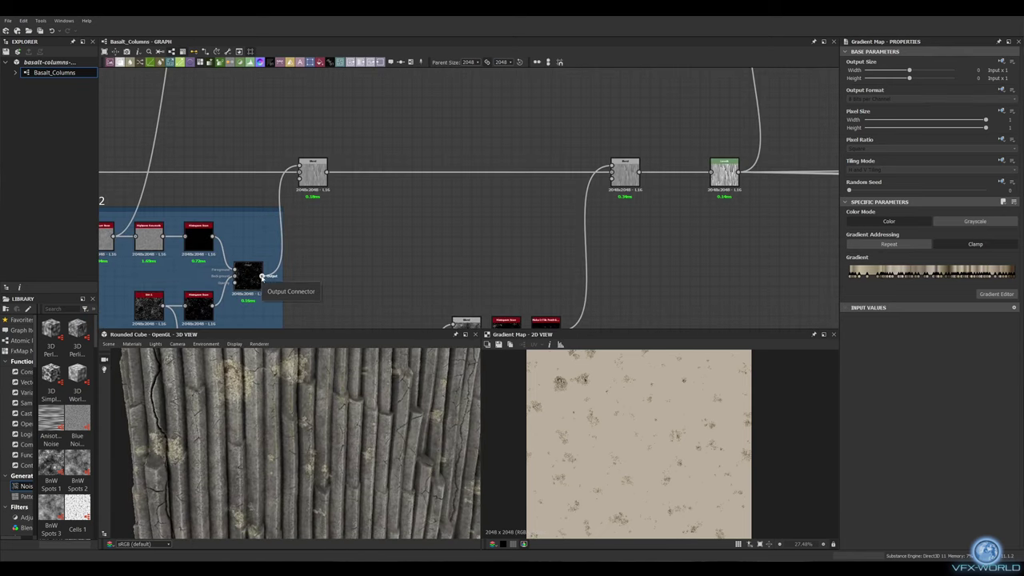
{"action": "mouse_move", "coordinate": [262, 277]}
{"action": "left_mouse_down"}
{"action": "mouse_move", "coordinate": [288, 243]}
{"action": "mouse_move", "coordinate": [612, 222]}
{"action": "mouse_move", "coordinate": [618, 192]}
{"action": "left_mouse_up"}
{"action": "scroll", "coordinate": [288, 242], "scroll_direction": "down", "scroll_amount": 5}
{"action": "left_click", "coordinate": [632, 206]}
Step: Duplicate the pale Uniform Color node beside the Blend feeding the output
{"action": "scroll", "coordinate": [611, 206], "scroll_direction": "up", "scroll_amount": 3}
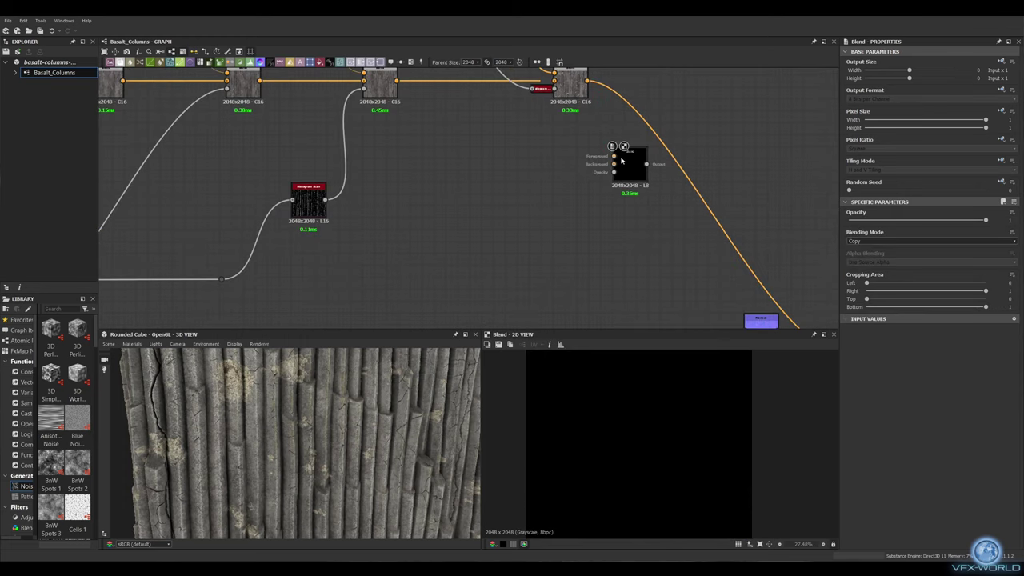
{"action": "scroll", "coordinate": [486, 229], "scroll_direction": "down", "scroll_amount": 3}
{"action": "scroll", "coordinate": [457, 224], "scroll_direction": "down", "scroll_amount": 2}
{"action": "scroll", "coordinate": [523, 254], "scroll_direction": "up", "scroll_amount": 3}
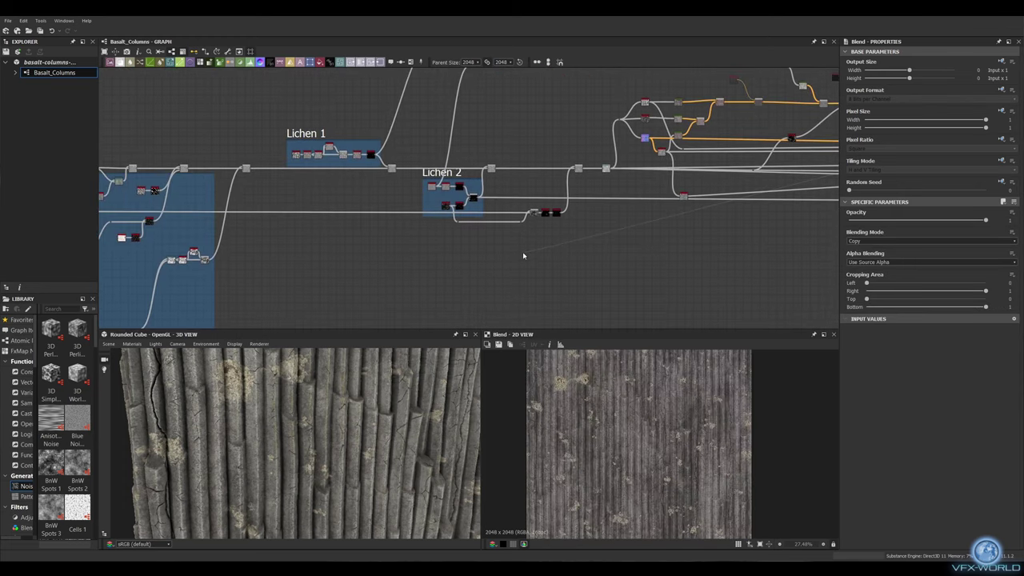
{"action": "scroll", "coordinate": [523, 254], "scroll_direction": "up", "scroll_amount": 2}
{"action": "middle_click_drag", "start_coordinate": [685, 225], "coordinate": [454, 279]}
{"action": "middle_click_drag", "start_coordinate": [563, 152], "coordinate": [550, 271]}
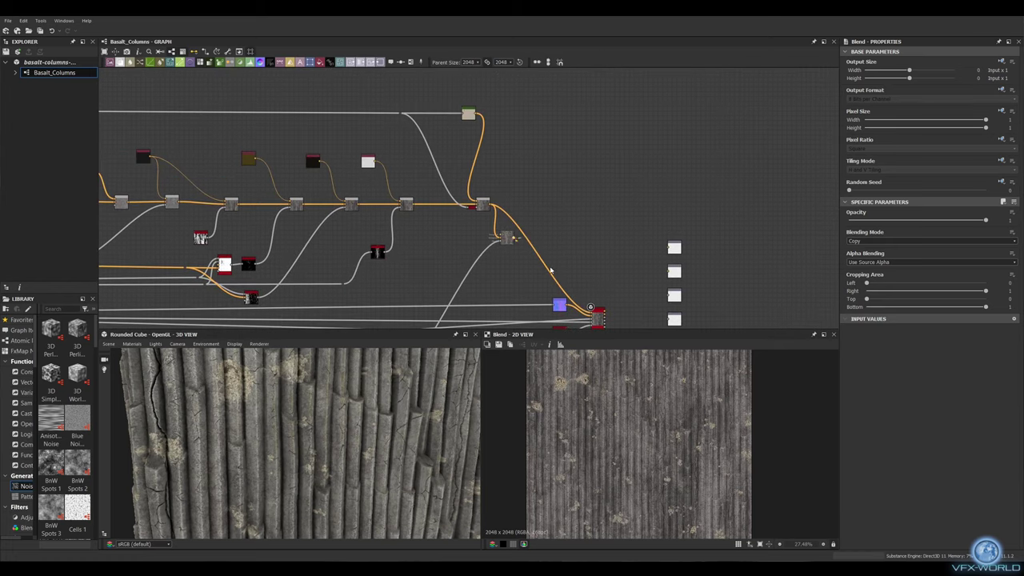
{"action": "scroll", "coordinate": [364, 179], "scroll_direction": "up", "scroll_amount": 2}
{"action": "left_click", "coordinate": [369, 154]}
{"action": "key", "text": "ctrl+d"}
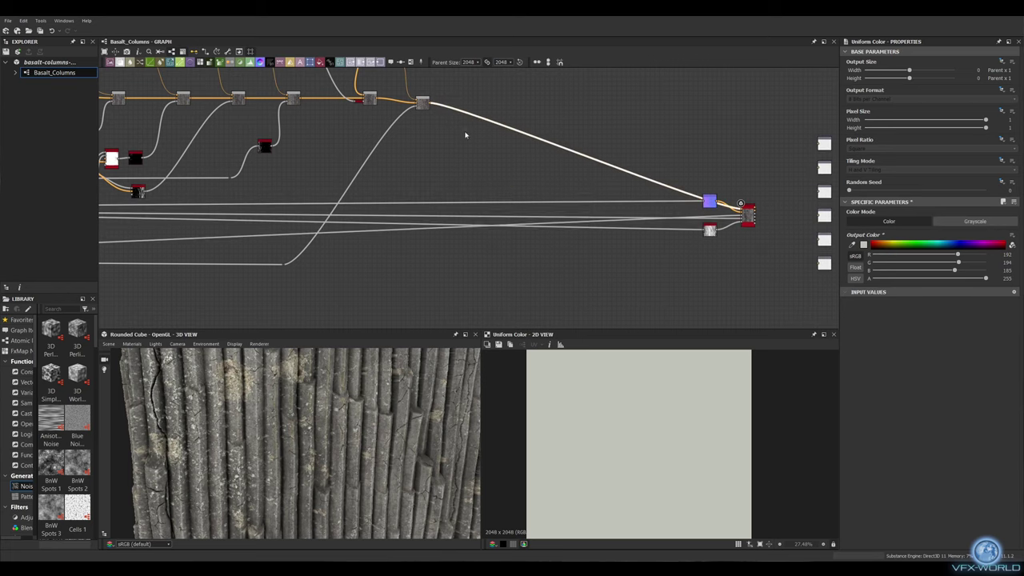
{"action": "left_click", "coordinate": [453, 103]}
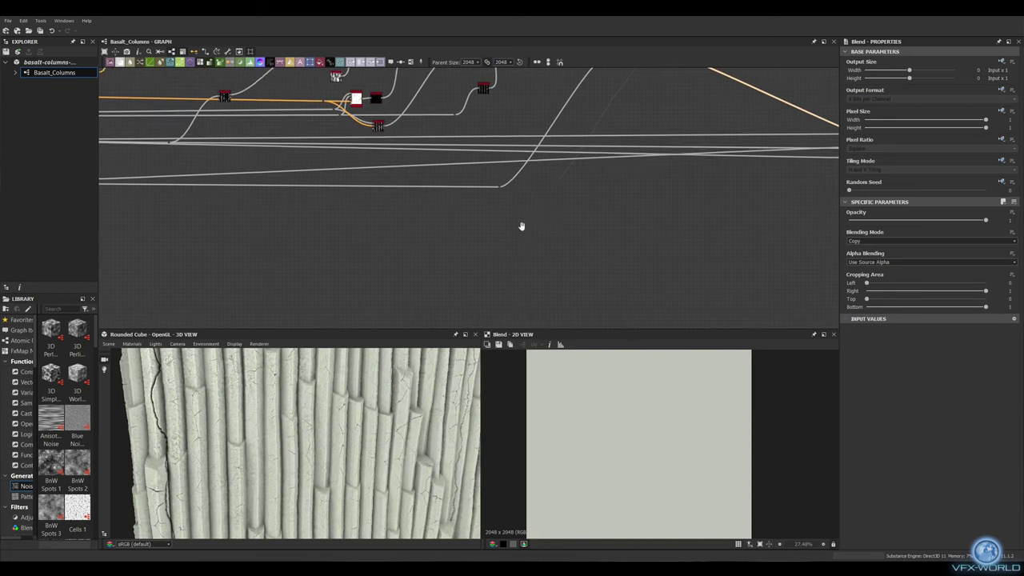
Step: Wrap the three lichen mask nodes in a frame titled Lichen 3
{"action": "middle_click_drag", "start_coordinate": [521, 224], "coordinate": [438, 266]}
{"action": "left_click_drag", "start_coordinate": [438, 266], "coordinate": [350, 206]}
{"action": "key", "text": "ctrl+f"}
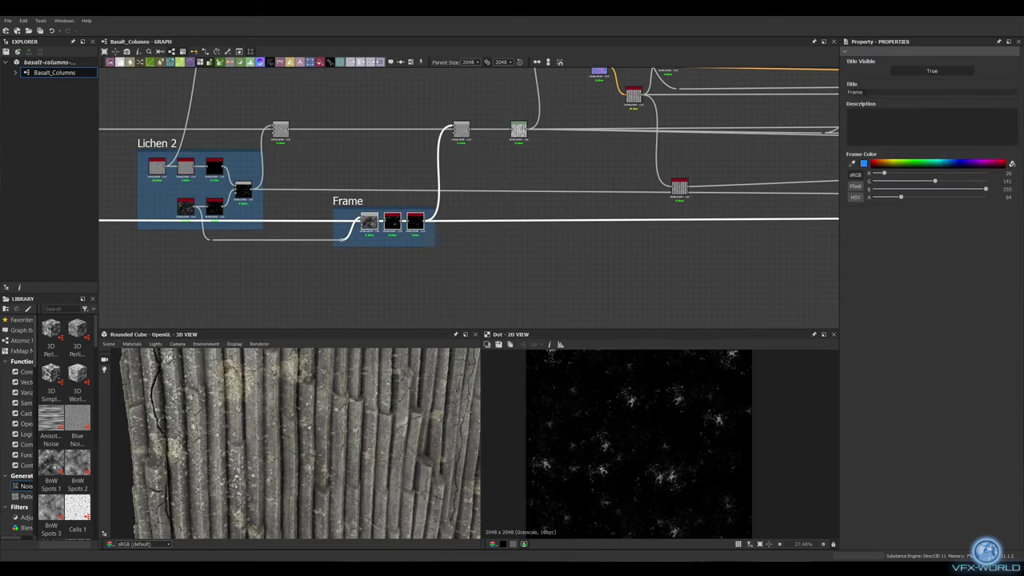
{"action": "type", "text": "Lichen 3"}
{"action": "key", "text": "Return"}
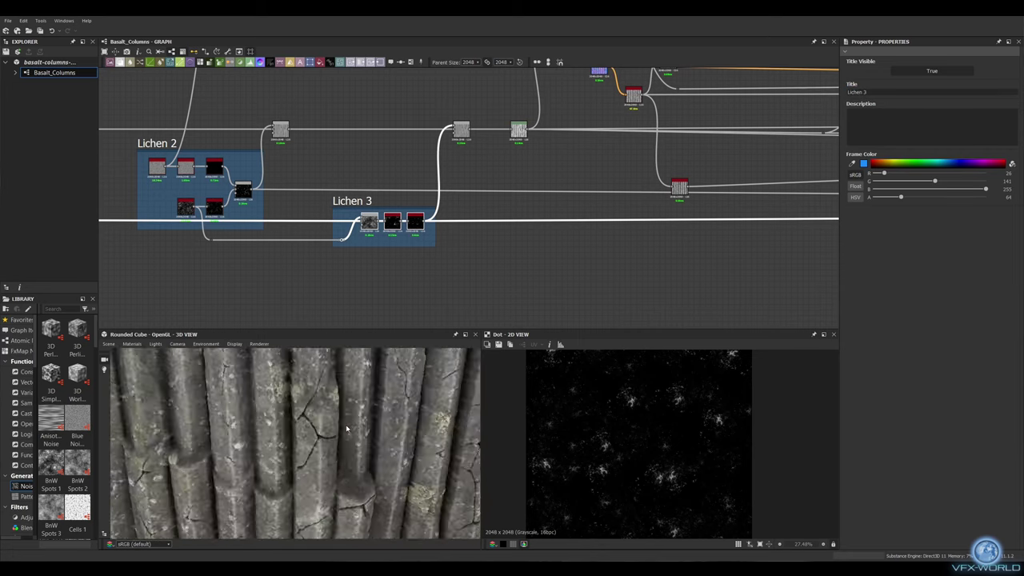
{"action": "scroll", "coordinate": [348, 161], "scroll_direction": "up", "scroll_amount": 2}
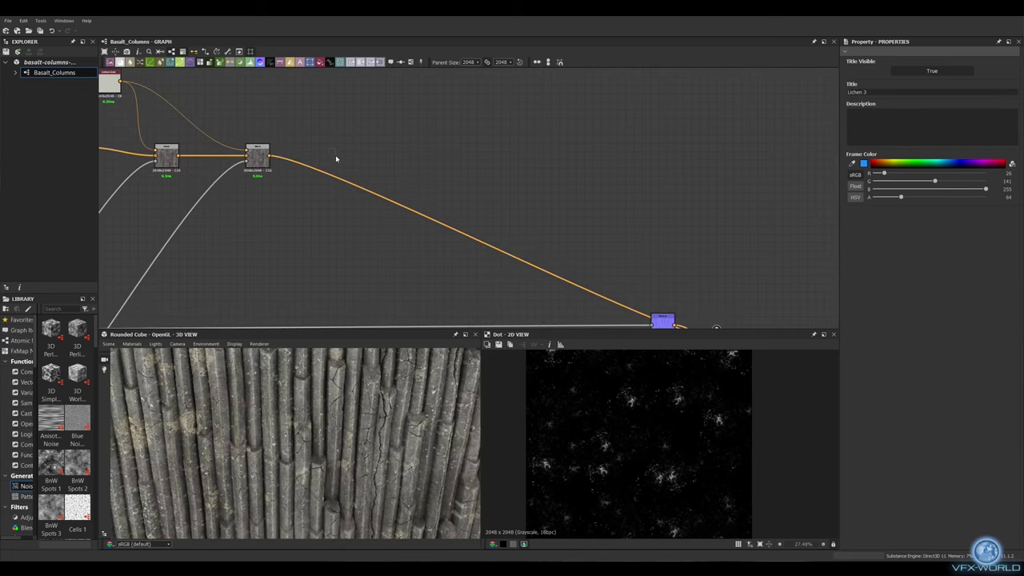
Step: Insert a Blend on the colour wire fed by Curvature_smooth, set to Overlay at 0.2 opacity
{"action": "key", "text": "space"}
{"action": "left_click", "coordinate": [352, 218]}
{"action": "scroll", "coordinate": [480, 164], "scroll_direction": "down", "scroll_amount": 3}
{"action": "scroll", "coordinate": [439, 151], "scroll_direction": "up", "scroll_amount": 3}
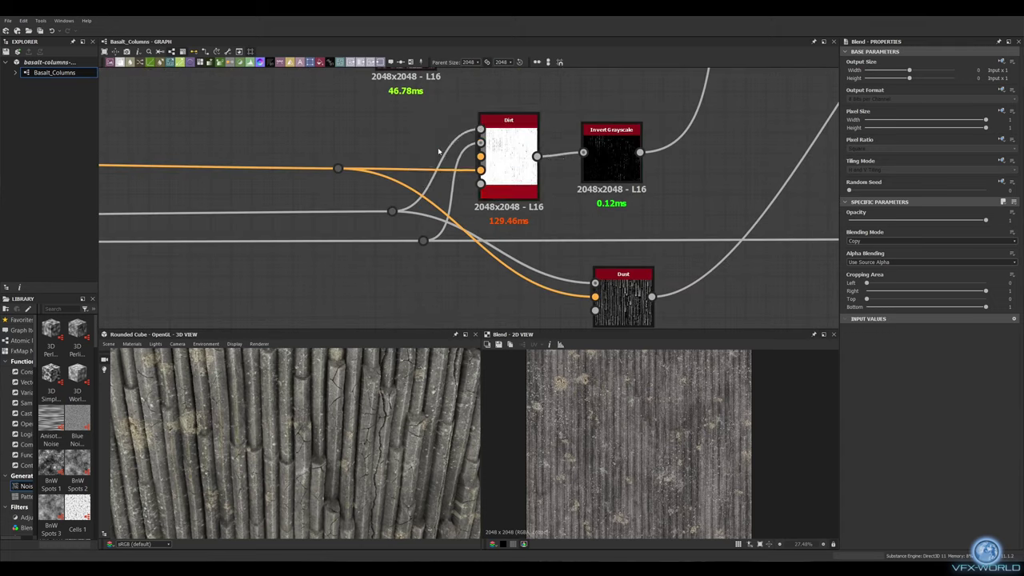
{"action": "scroll", "coordinate": [411, 240], "scroll_direction": "down", "scroll_amount": 3}
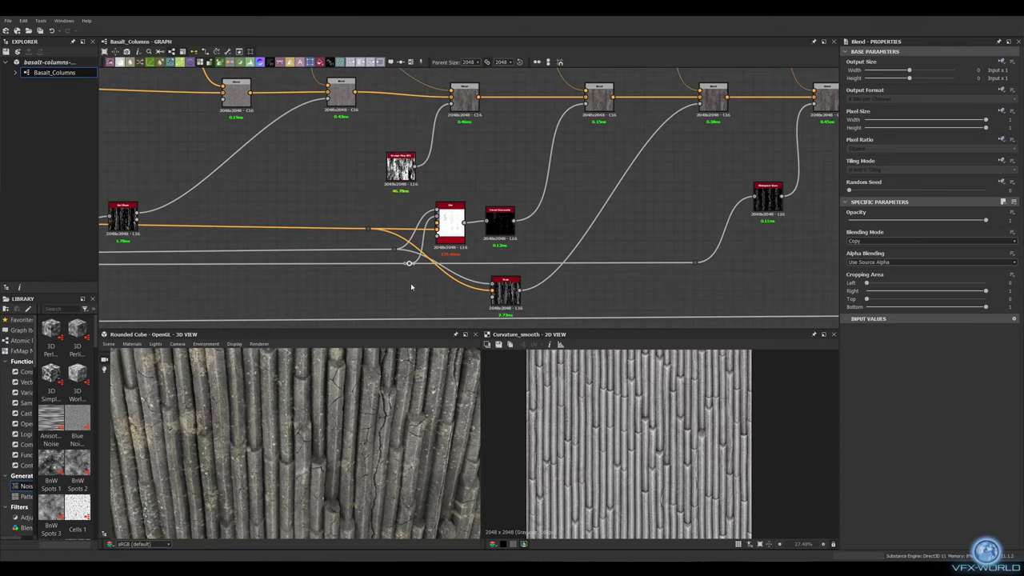
{"action": "scroll", "coordinate": [410, 282], "scroll_direction": "up", "scroll_amount": 3}
{"action": "left_click_drag", "start_coordinate": [607, 226], "coordinate": [650, 205]}
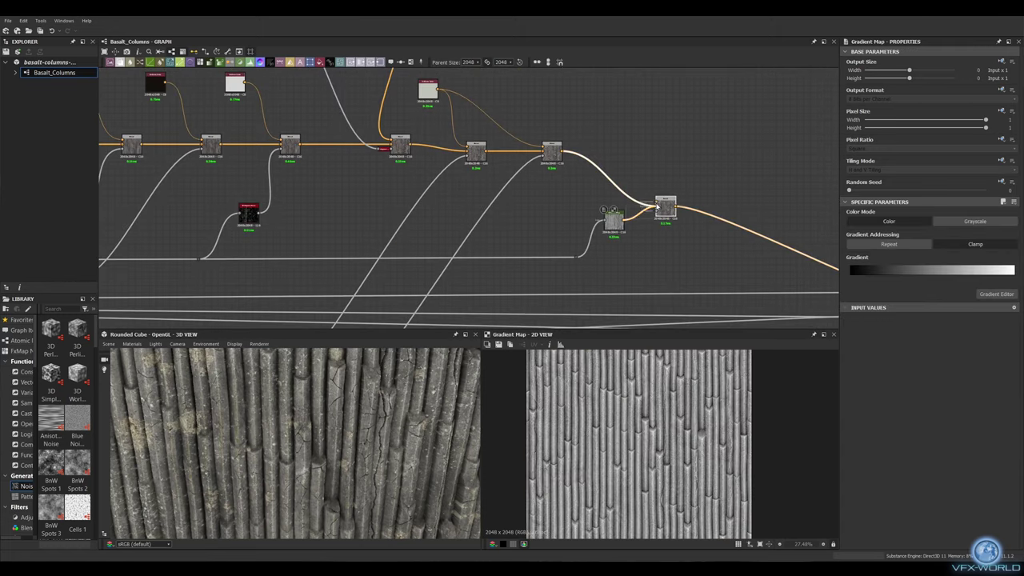
{"action": "double_click", "coordinate": [666, 207]}
{"action": "left_click", "coordinate": [915, 242]}
{"action": "left_click", "coordinate": [875, 301]}
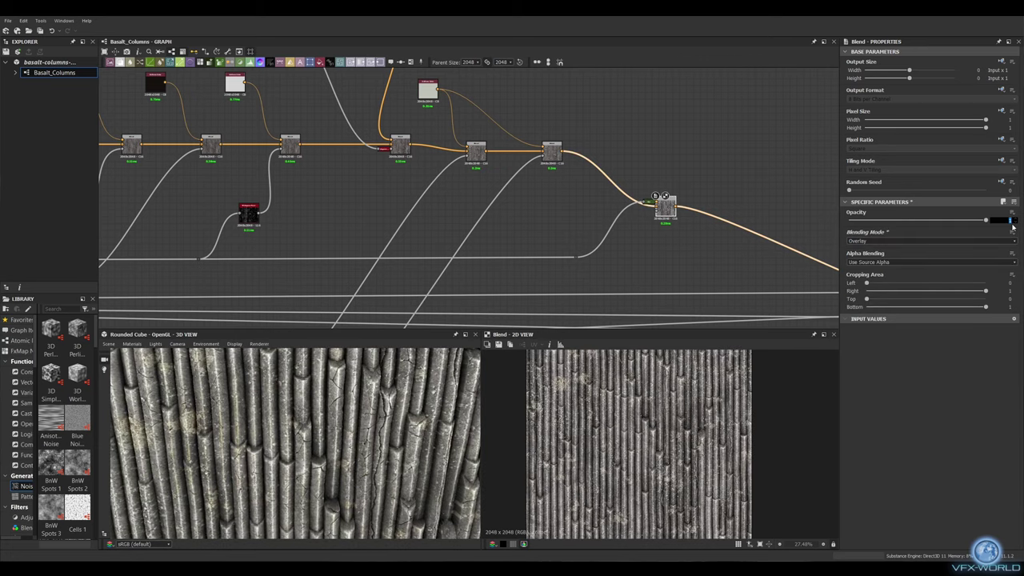
{"action": "type", "text": "0.2"}
{"action": "key", "text": "Return"}
Step: Add a Sharpen node at 0.25 intensity after the blend and straighten its wire
{"action": "middle_click_drag", "start_coordinate": [746, 221], "coordinate": [491, 192]}
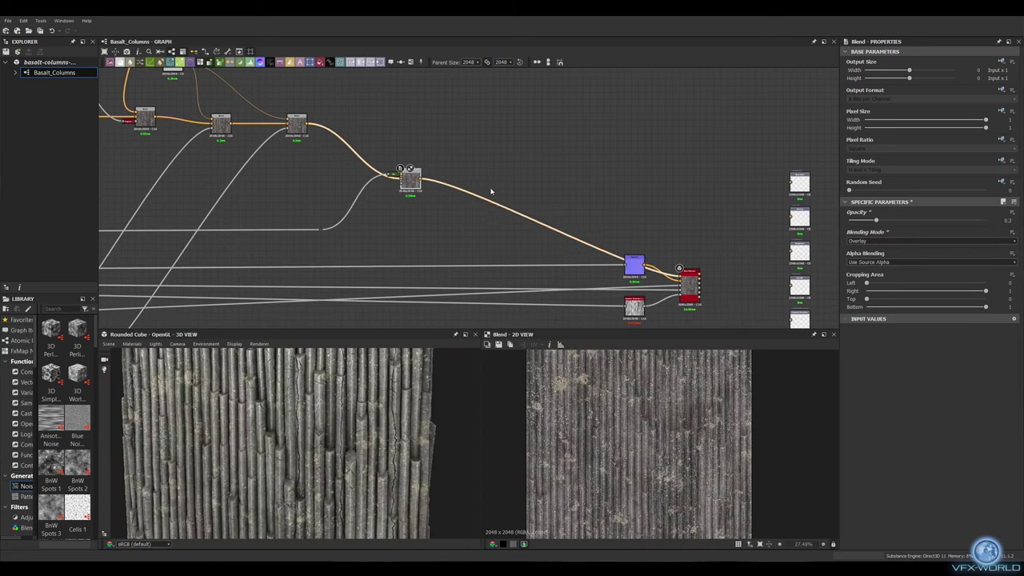
{"action": "key", "text": "space"}
{"action": "left_click", "coordinate": [517, 238]}
{"action": "left_click_drag", "start_coordinate": [546, 184], "coordinate": [544, 177]}
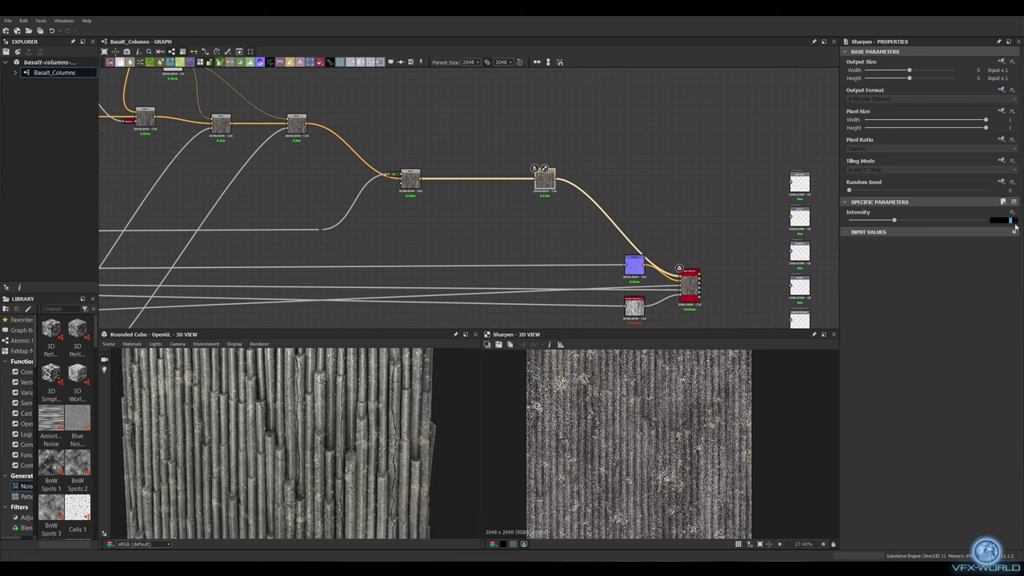
{"action": "left_click_drag", "start_coordinate": [354, 377], "coordinate": [320, 448]}
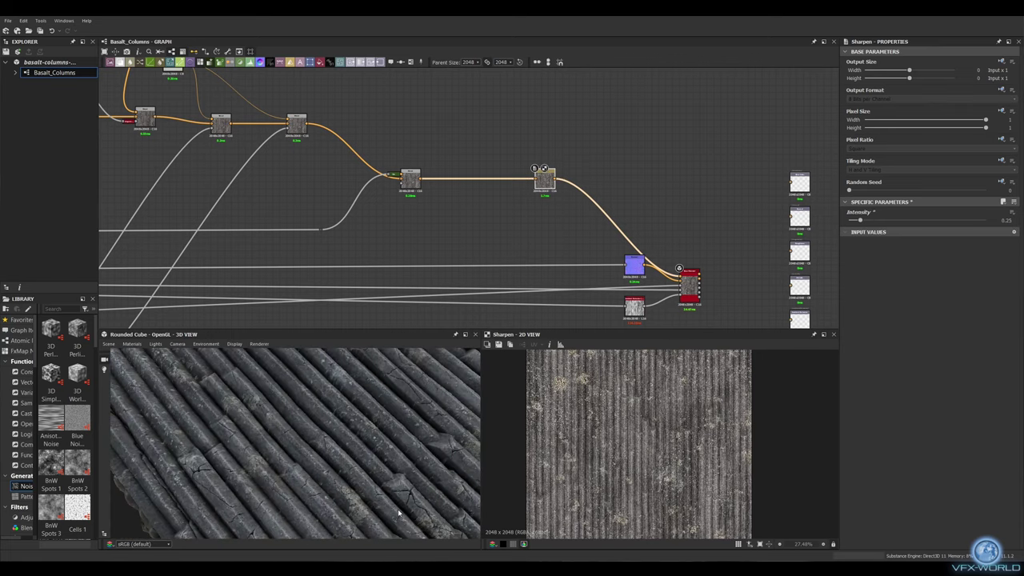
{"action": "scroll", "coordinate": [419, 229], "scroll_direction": "up", "scroll_amount": 1}
{"action": "scroll", "coordinate": [419, 229], "scroll_direction": "up", "scroll_amount": 3}
Step: Insert an HSL node between Blend and Sharpen with Lightness lowered to 0.39
{"action": "key", "text": "space"}
{"action": "type", "text": "hsl"}
{"action": "key", "text": "Return"}
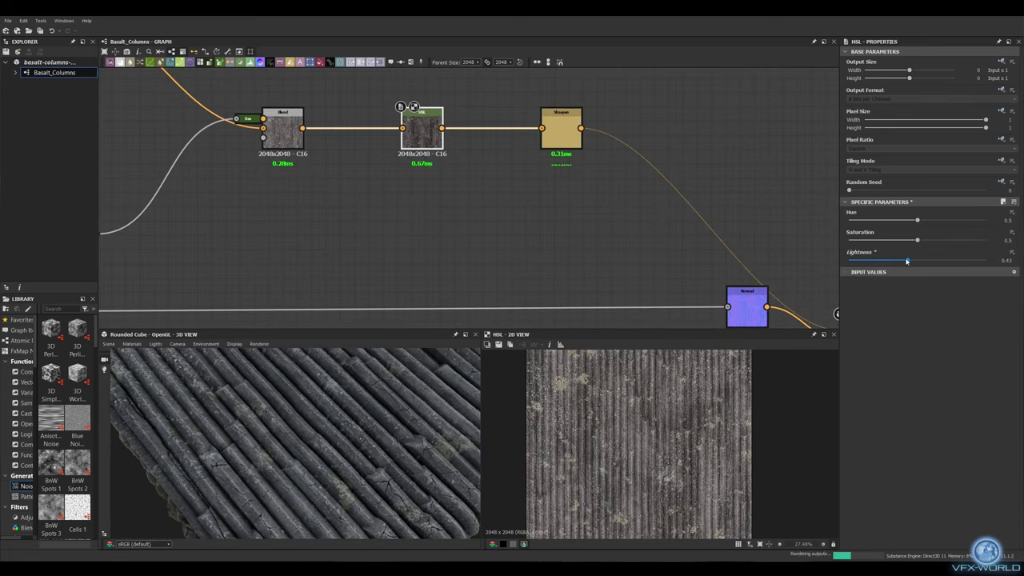
{"action": "left_click_drag", "start_coordinate": [907, 261], "coordinate": [901, 261]}
{"action": "left_click_drag", "start_coordinate": [336, 416], "coordinate": [301, 449]}
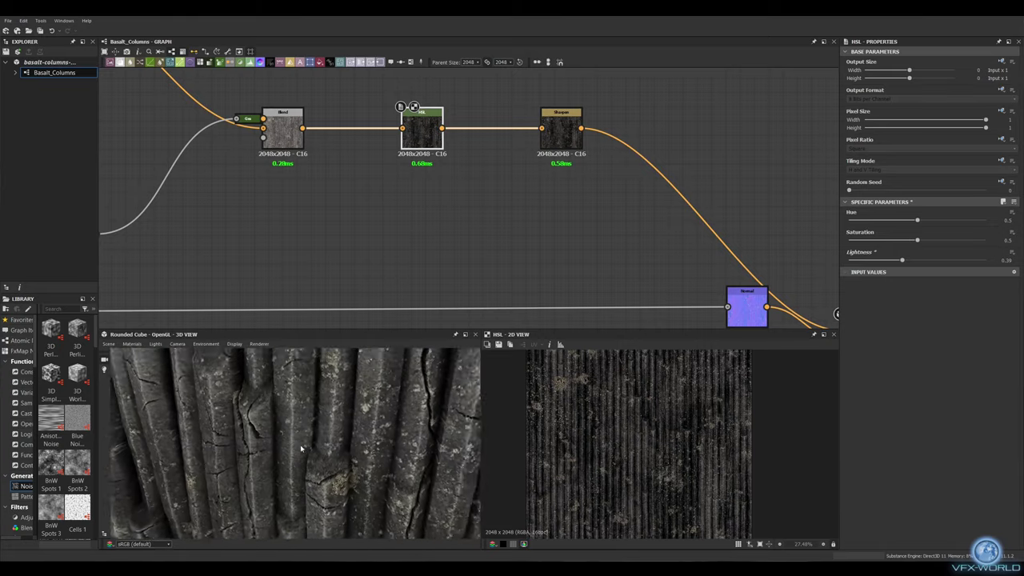
{"action": "scroll", "coordinate": [301, 448], "scroll_direction": "down", "scroll_amount": 3}
{"action": "scroll", "coordinate": [552, 224], "scroll_direction": "down", "scroll_amount": 3}
{"action": "mouse_move", "coordinate": [617, 144]}
{"action": "middle_mouse_down"}
{"action": "mouse_move", "coordinate": [699, 238]}
{"action": "mouse_move", "coordinate": [454, 270]}
{"action": "middle_mouse_up"}
{"action": "scroll", "coordinate": [437, 225], "scroll_direction": "up", "scroll_amount": 2}
Step: Tune the existing roughness Blend's opacity, settling around 0.19 after trying 0.08
{"action": "middle_click_drag", "start_coordinate": [473, 212], "coordinate": [406, 187]}
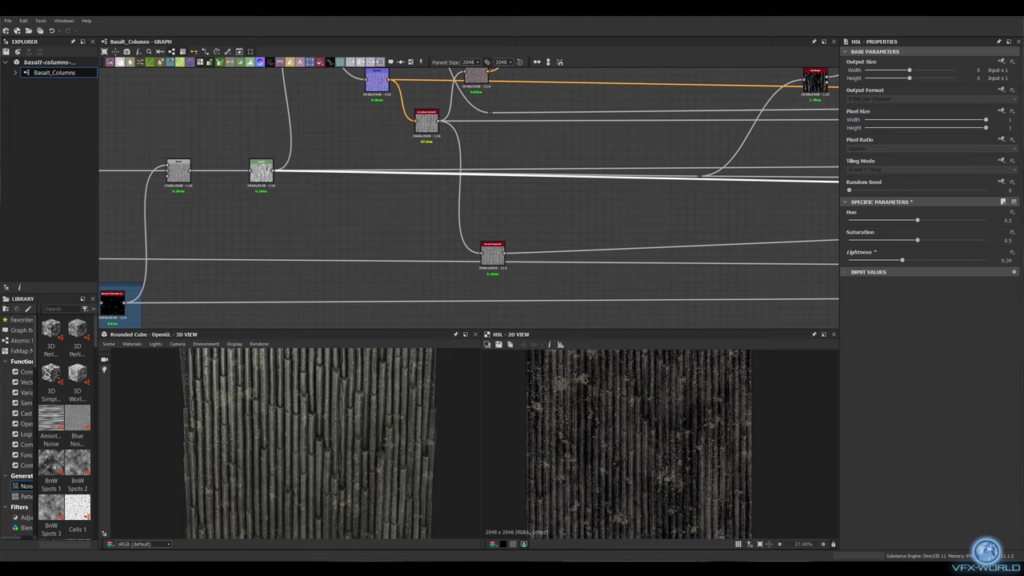
{"action": "scroll", "coordinate": [387, 230], "scroll_direction": "down", "scroll_amount": 3}
{"action": "scroll", "coordinate": [354, 224], "scroll_direction": "up", "scroll_amount": 5}
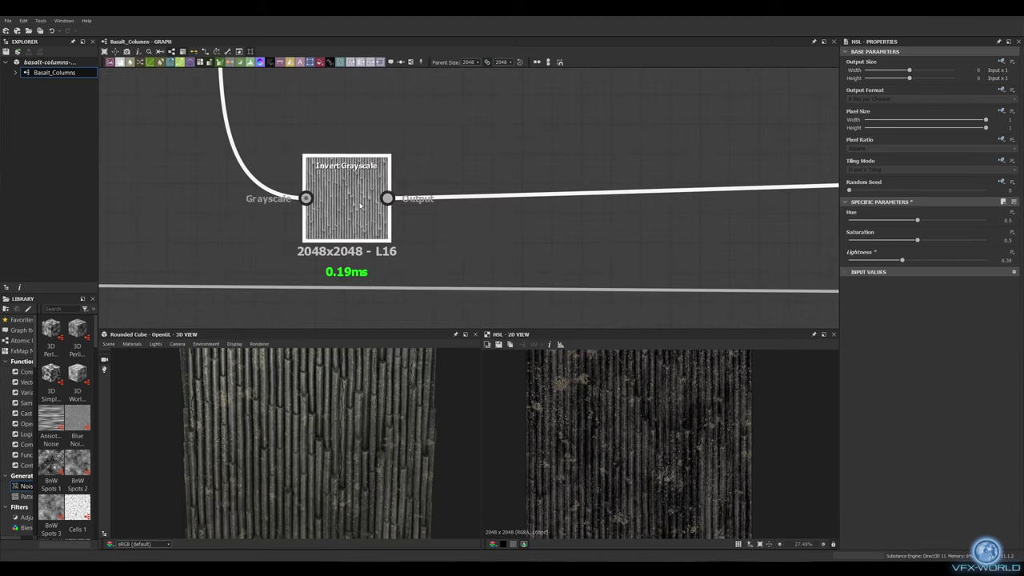
{"action": "scroll", "coordinate": [354, 206], "scroll_direction": "down", "scroll_amount": 3}
{"action": "mouse_move", "coordinate": [353, 205]}
{"action": "middle_mouse_down"}
{"action": "mouse_move", "coordinate": [430, 158]}
{"action": "mouse_move", "coordinate": [694, 200]}
{"action": "mouse_move", "coordinate": [511, 109]}
{"action": "mouse_move", "coordinate": [219, 109]}
{"action": "mouse_move", "coordinate": [388, 127]}
{"action": "middle_mouse_up"}
{"action": "scroll", "coordinate": [430, 158], "scroll_direction": "down", "scroll_amount": 2}
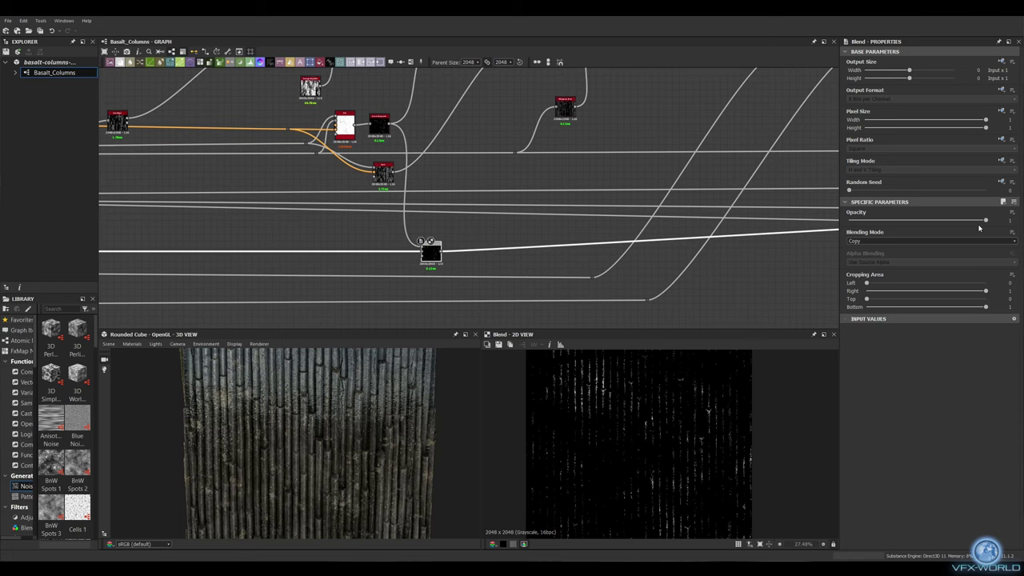
{"action": "left_click_drag", "start_coordinate": [984, 220], "coordinate": [860, 220]}
{"action": "scroll", "coordinate": [640, 444], "scroll_direction": "up", "scroll_amount": 5}
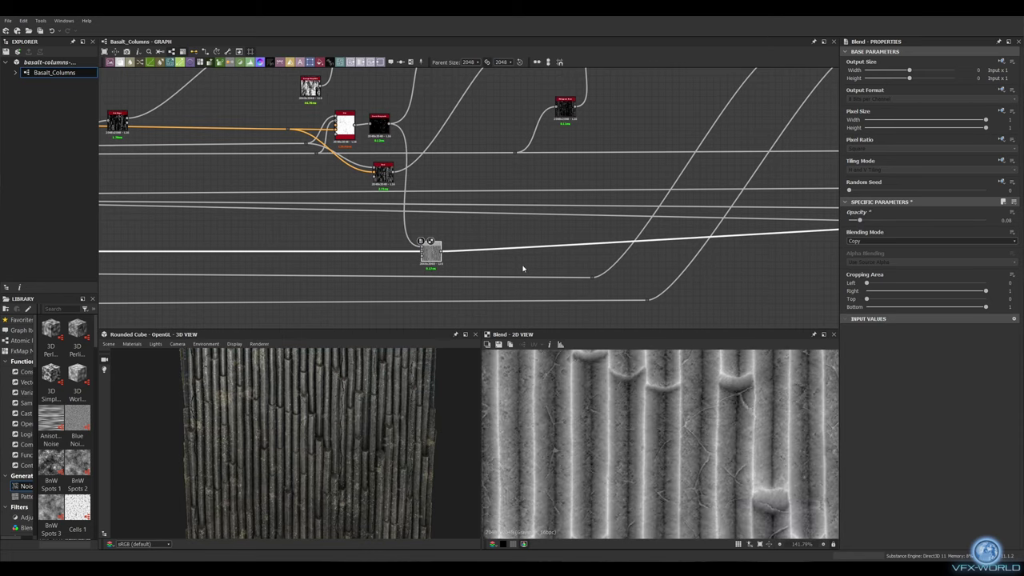
{"action": "middle_click_drag", "start_coordinate": [523, 269], "coordinate": [368, 255]}
{"action": "left_click_drag", "start_coordinate": [863, 223], "coordinate": [875, 222]}
Step: Add a second Blend fed by the upper node, with opacity around 0.22
{"action": "right_click", "coordinate": [282, 240]}
{"action": "left_click", "coordinate": [312, 260]}
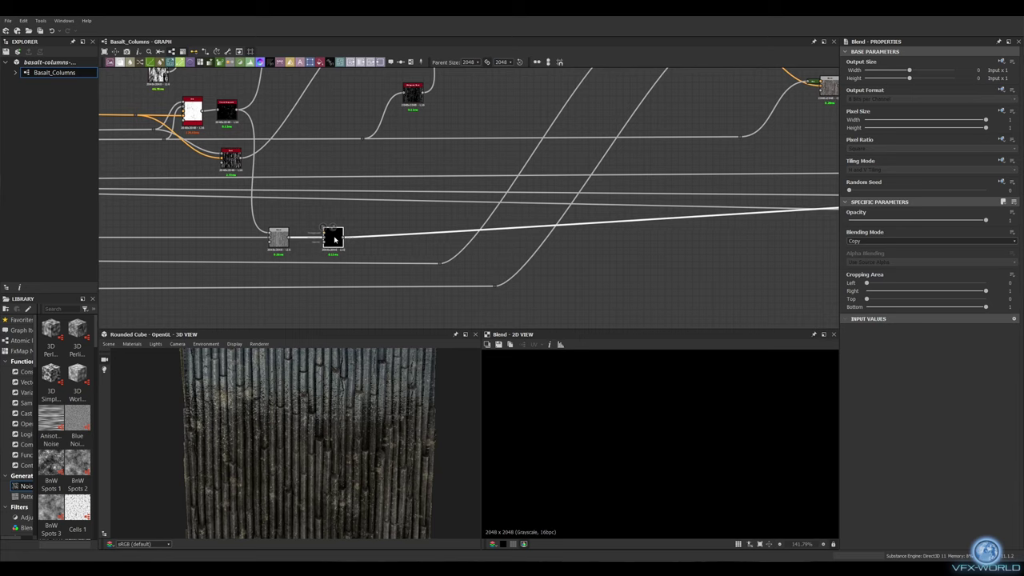
{"action": "left_click_drag", "start_coordinate": [240, 158], "coordinate": [323, 234]}
{"action": "left_click_drag", "start_coordinate": [876, 223], "coordinate": [883, 224]}
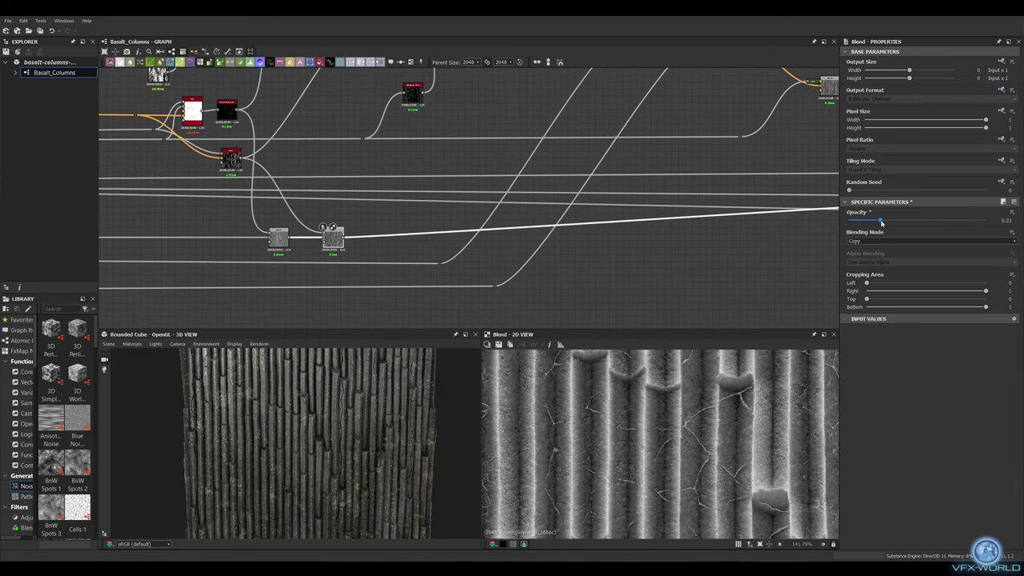
{"action": "middle_click_drag", "start_coordinate": [451, 234], "coordinate": [363, 218]}
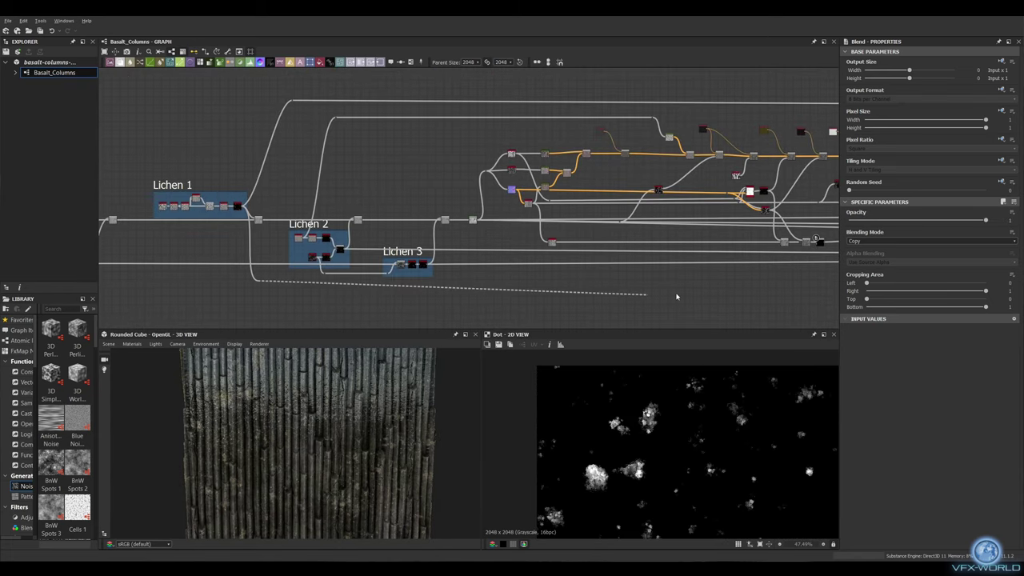
{"action": "scroll", "coordinate": [450, 261], "scroll_direction": "up", "scroll_amount": 3}
{"action": "left_click", "coordinate": [880, 221]}
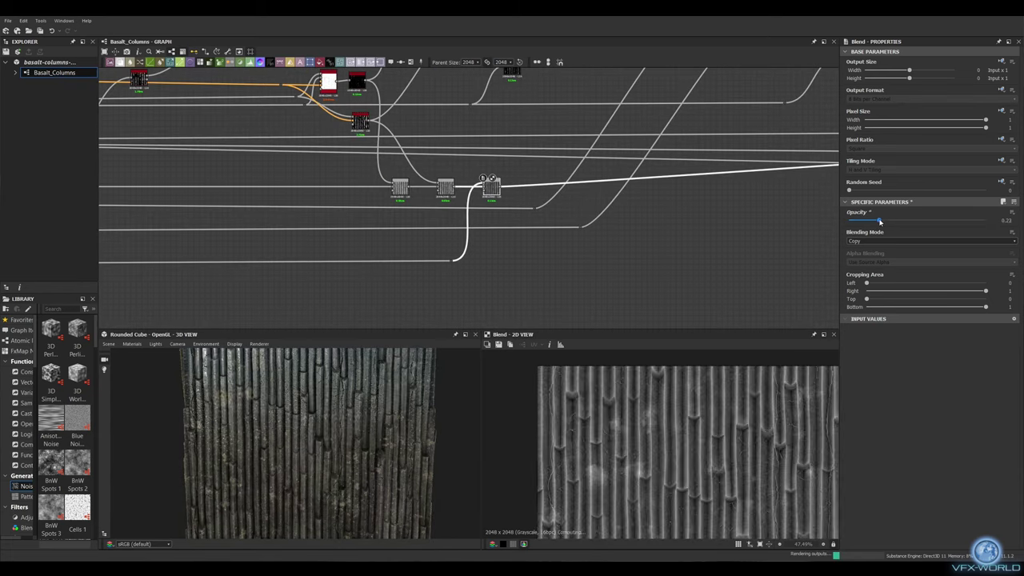
Step: Add two more roughness Blends (about 0.14 and 0.27 opacity), then insert a Levels node
{"action": "left_click_drag", "start_coordinate": [120, 61], "coordinate": [580, 189]}
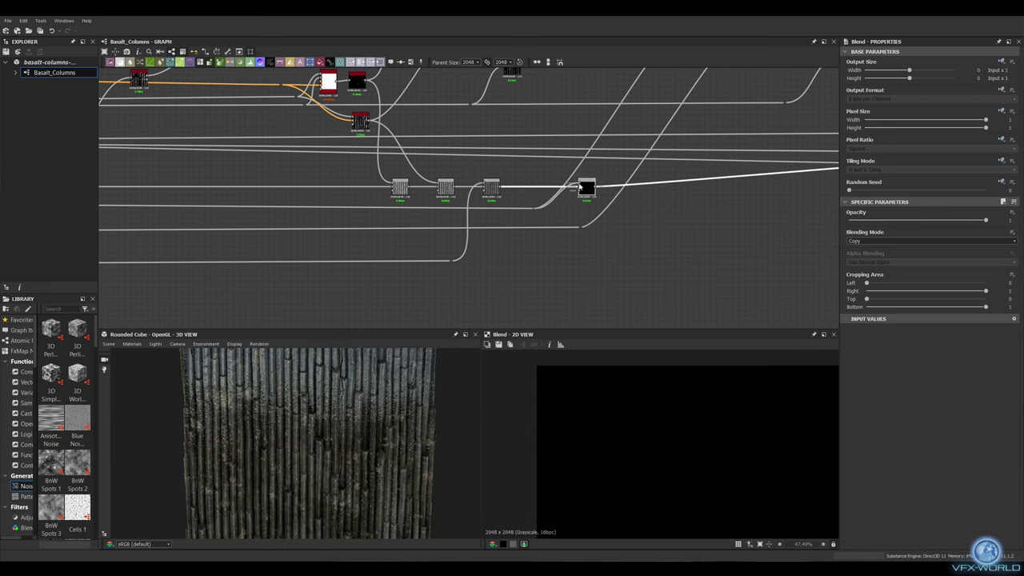
{"action": "scroll", "coordinate": [580, 187], "scroll_direction": "up", "scroll_amount": 2}
{"action": "left_click", "coordinate": [868, 222]}
{"action": "scroll", "coordinate": [448, 216], "scroll_direction": "up", "scroll_amount": 2}
{"action": "mouse_move", "coordinate": [352, 220]}
{"action": "left_mouse_down"}
{"action": "mouse_move", "coordinate": [355, 231]}
{"action": "mouse_move", "coordinate": [513, 228]}
{"action": "left_mouse_up"}
{"action": "left_click", "coordinate": [396, 236]}
{"action": "scroll", "coordinate": [513, 228], "scroll_direction": "down", "scroll_amount": 2}
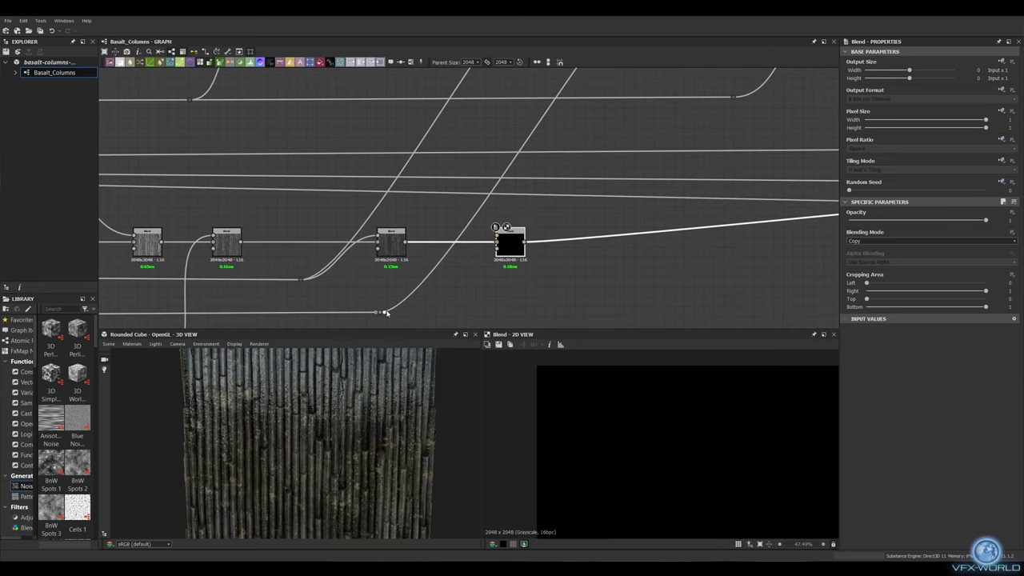
{"action": "left_click", "coordinate": [886, 219]}
{"action": "middle_click_drag", "start_coordinate": [560, 240], "coordinate": [400, 240]}
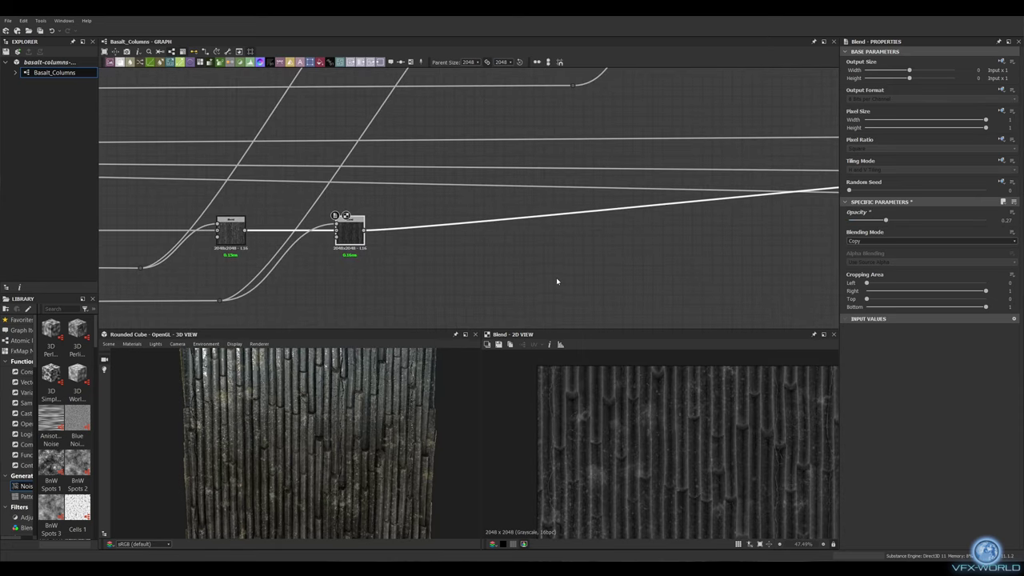
{"action": "scroll", "coordinate": [405, 279], "scroll_direction": "down", "scroll_amount": 2}
{"action": "key", "text": "space"}
{"action": "left_click", "coordinate": [423, 290]}
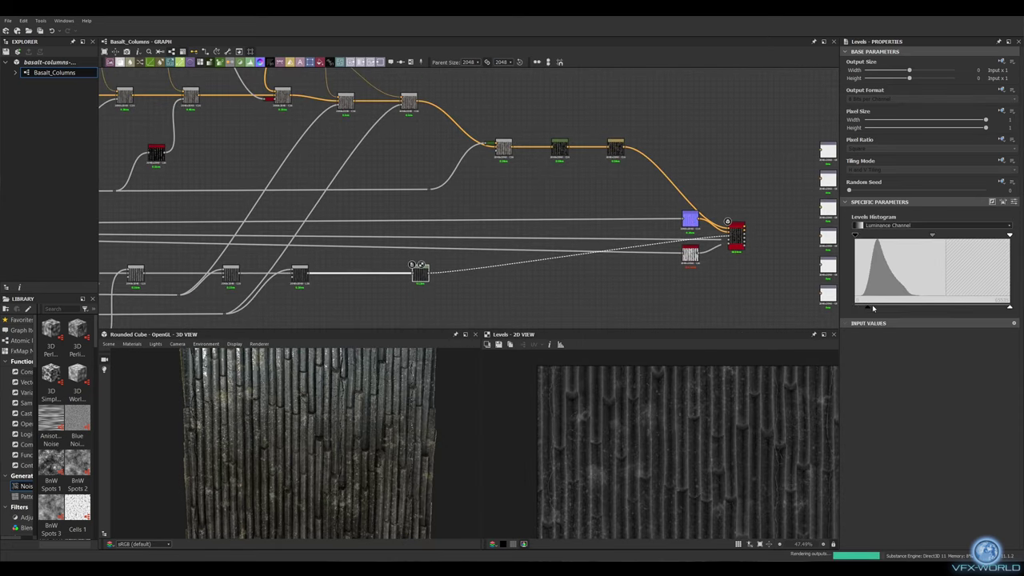
Step: Brighten the roughness by raising the Levels low point
{"action": "left_click_drag", "start_coordinate": [872, 307], "coordinate": [926, 307]}
{"action": "scroll", "coordinate": [313, 425], "scroll_direction": "up", "scroll_amount": 2}
{"action": "scroll", "coordinate": [303, 232], "scroll_direction": "down", "scroll_amount": 2}
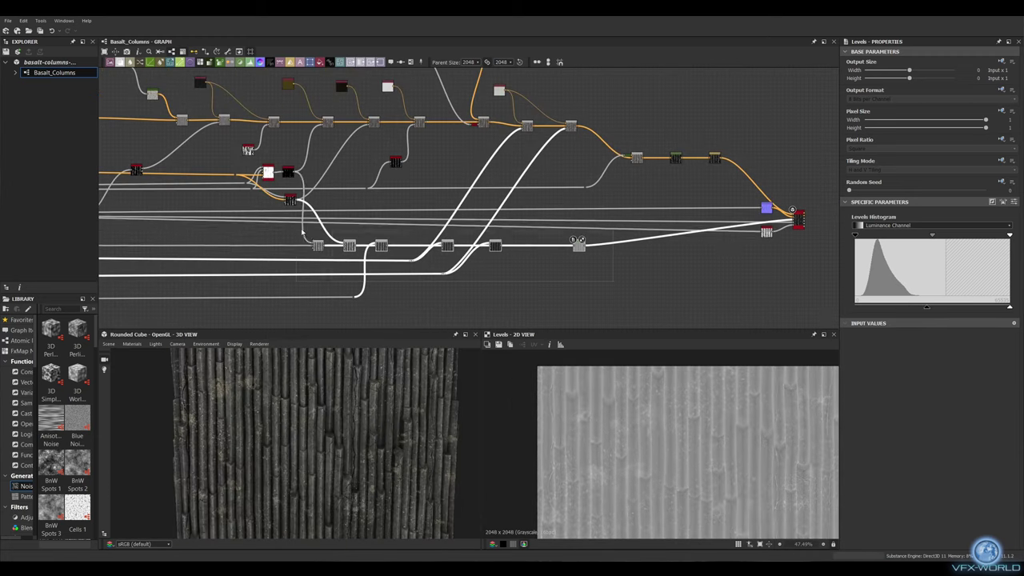
Step: Group the row of roughness nodes into a Roughness frame
{"action": "left_click_drag", "start_coordinate": [303, 232], "coordinate": [104, 232]}
{"action": "middle_click_drag", "start_coordinate": [320, 200], "coordinate": [531, 200]}
{"action": "key", "text": "ctrl+f"}
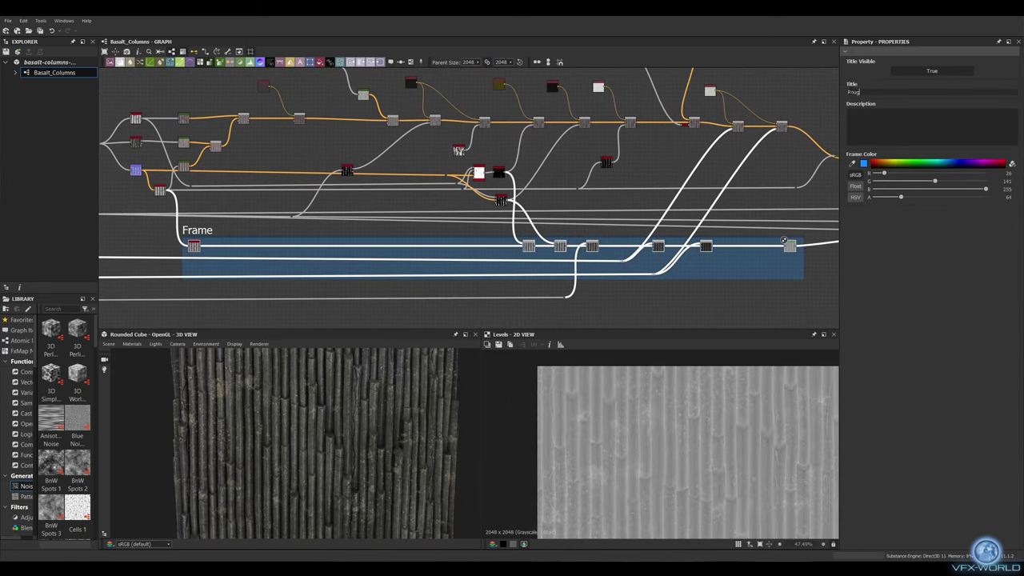
Step: Inspect the ambient occlusion and Normal results in the 3D preview
{"action": "middle_click_drag", "start_coordinate": [783, 240], "coordinate": [195, 240]}
{"action": "scroll", "coordinate": [629, 224], "scroll_direction": "up", "scroll_amount": 3}
{"action": "double_click", "coordinate": [630, 224]}
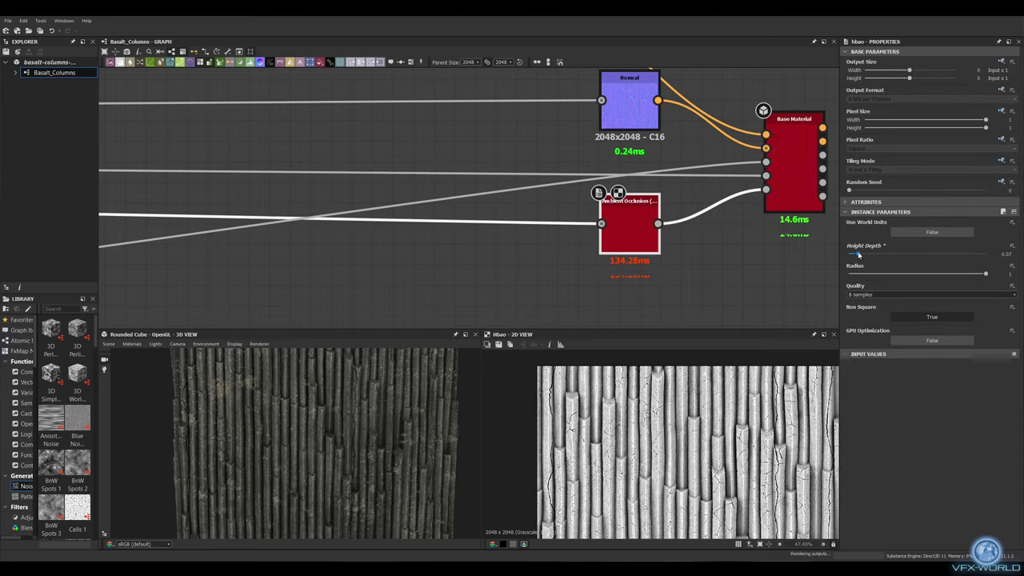
{"action": "scroll", "coordinate": [395, 320], "scroll_direction": "down", "scroll_amount": 3}
{"action": "double_click", "coordinate": [513, 219]}
{"action": "mouse_move", "coordinate": [304, 448]}
{"action": "left_mouse_down"}
{"action": "mouse_move", "coordinate": [348, 461]}
{"action": "mouse_move", "coordinate": [319, 448]}
{"action": "left_mouse_up"}
{"action": "scroll", "coordinate": [336, 432], "scroll_direction": "down", "scroll_amount": 3}
{"action": "scroll", "coordinate": [331, 195], "scroll_direction": "down", "scroll_amount": 5}
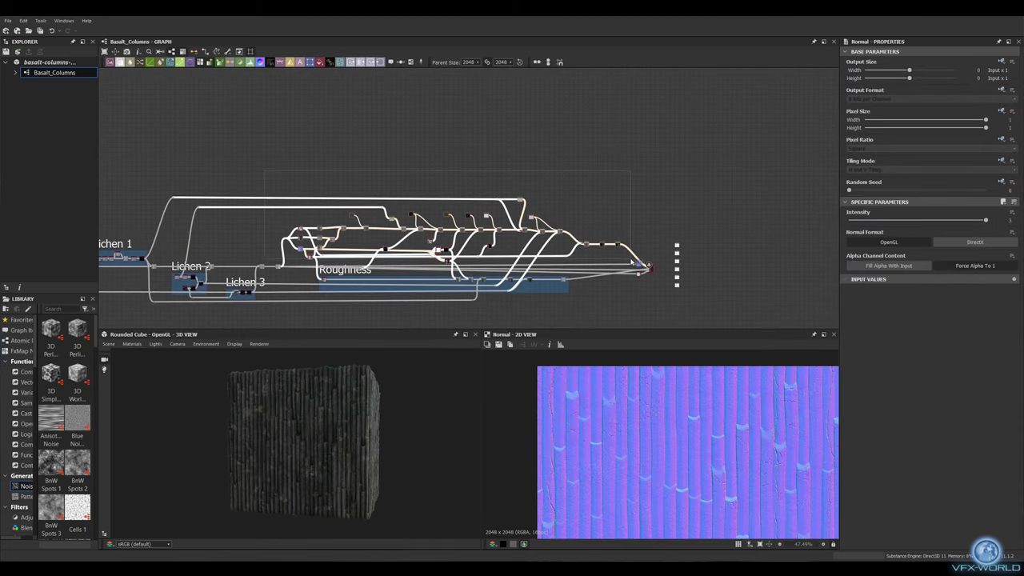
Step: Frame the base colour nodes with the title 'Base Color'
{"action": "left_click", "coordinate": [412, 62]}
{"action": "type", "text": "or"}
{"action": "key", "text": "Return"}
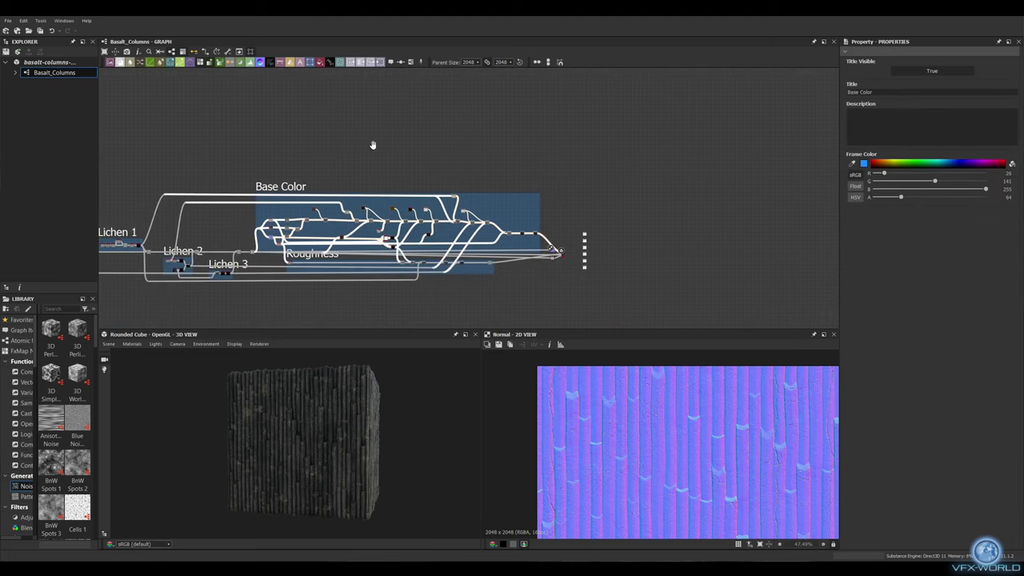
{"action": "scroll", "coordinate": [372, 144], "scroll_direction": "down", "scroll_amount": 3}
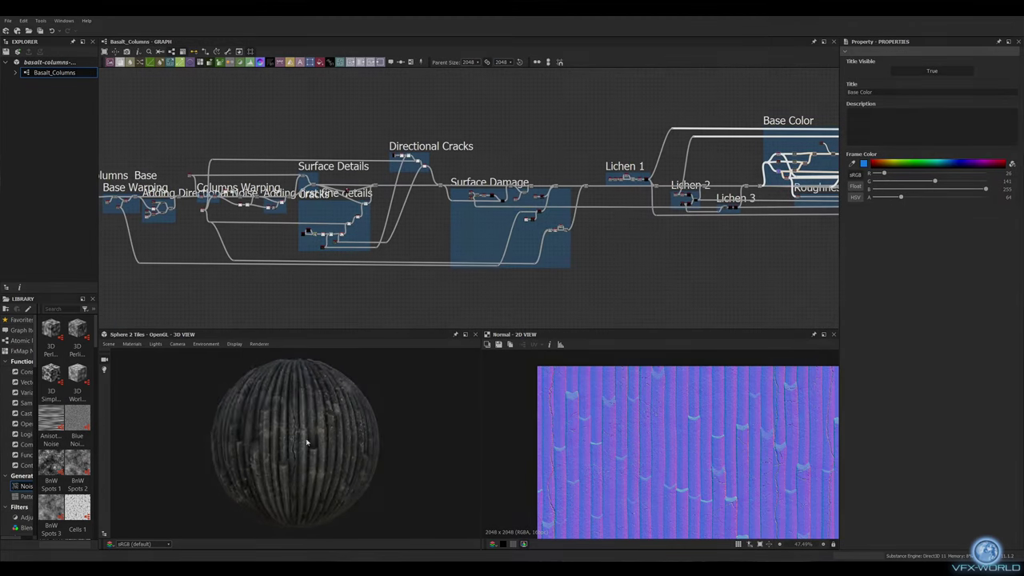